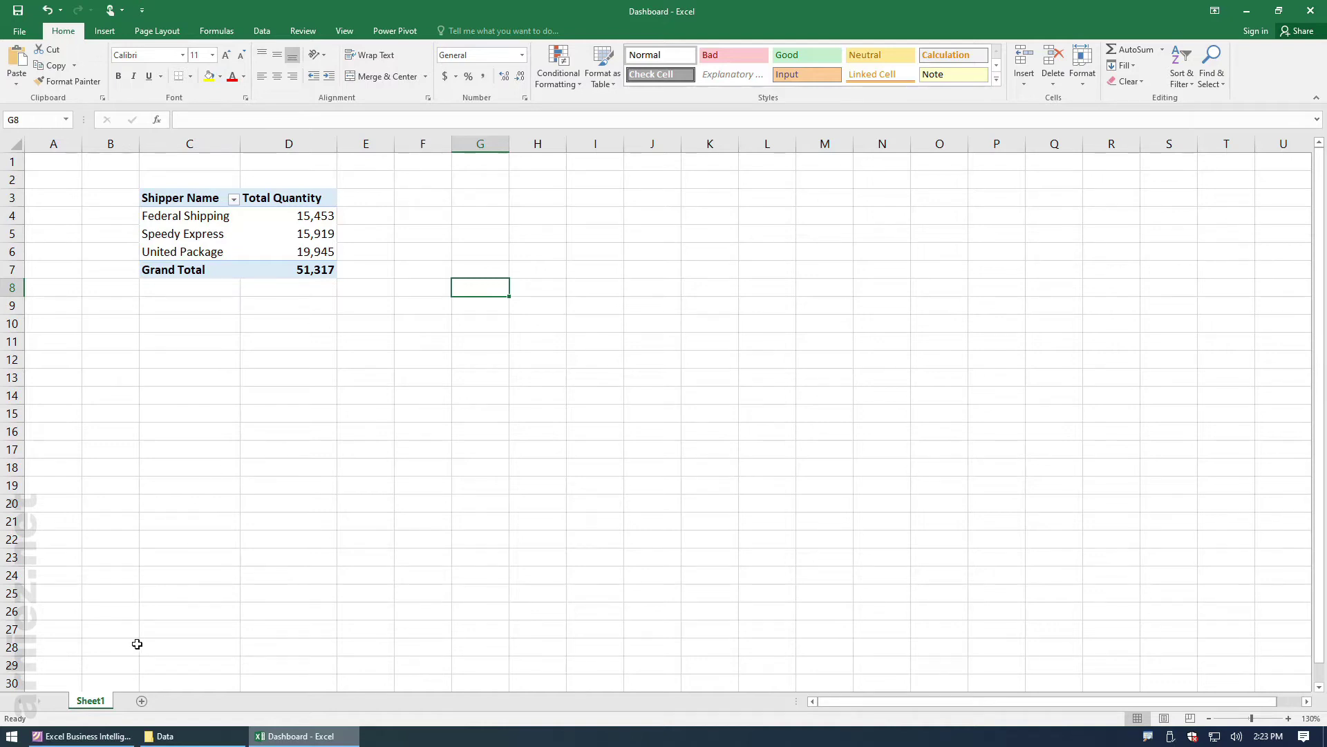
Step: Bring the Excel Business Intelligence PDF to the front at the data sources slide
left_click(90, 738)
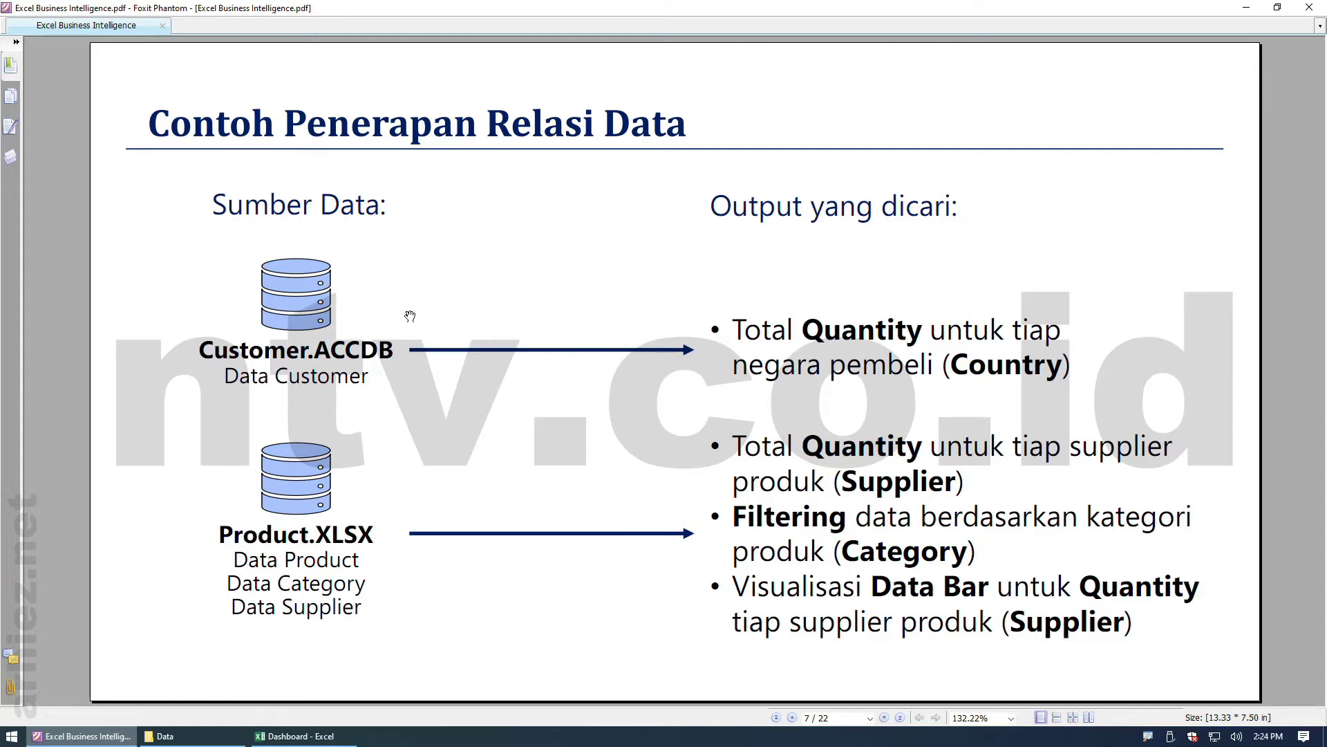
Step: Open Customer.accdb from the Data folder in Access
left_click(314, 737)
left_click(194, 735)
left_click(446, 437)
key("Left")
key("Return")
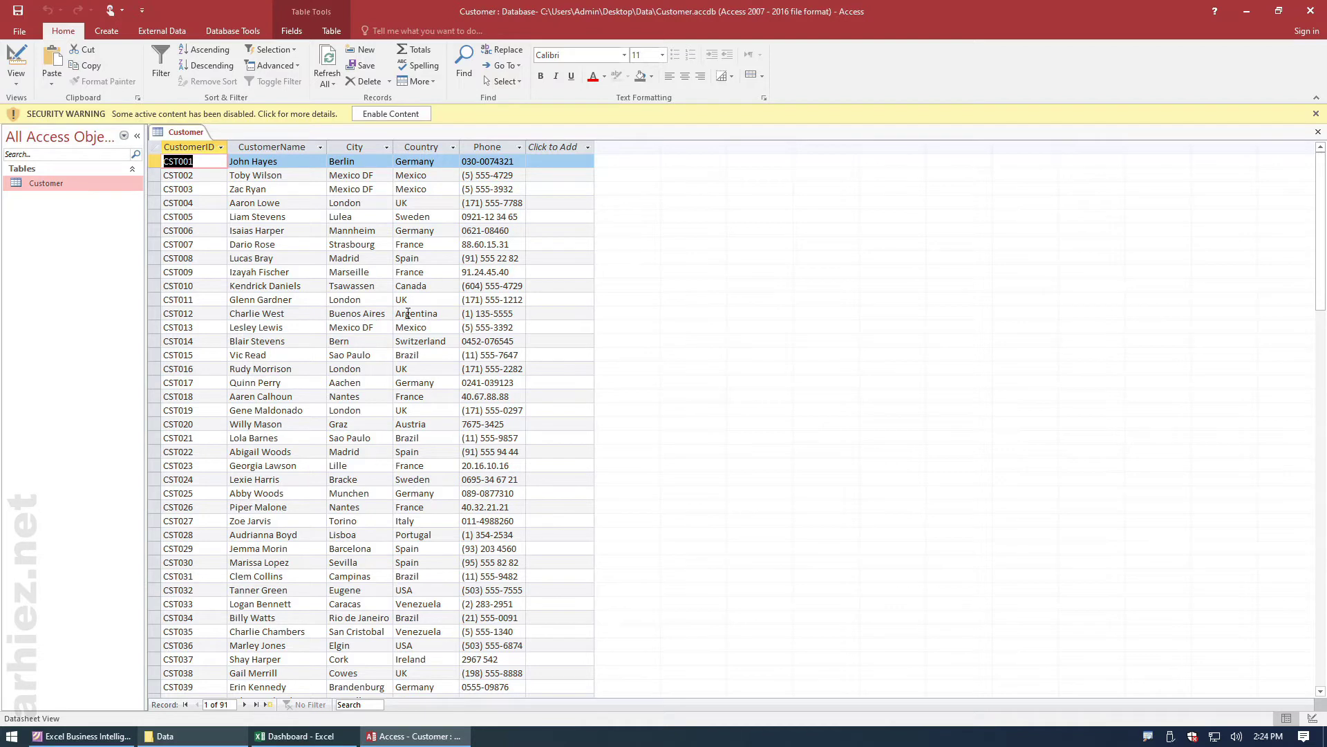
Step: Inspect the Customer table's Country column, then close Access
left_click(421, 147)
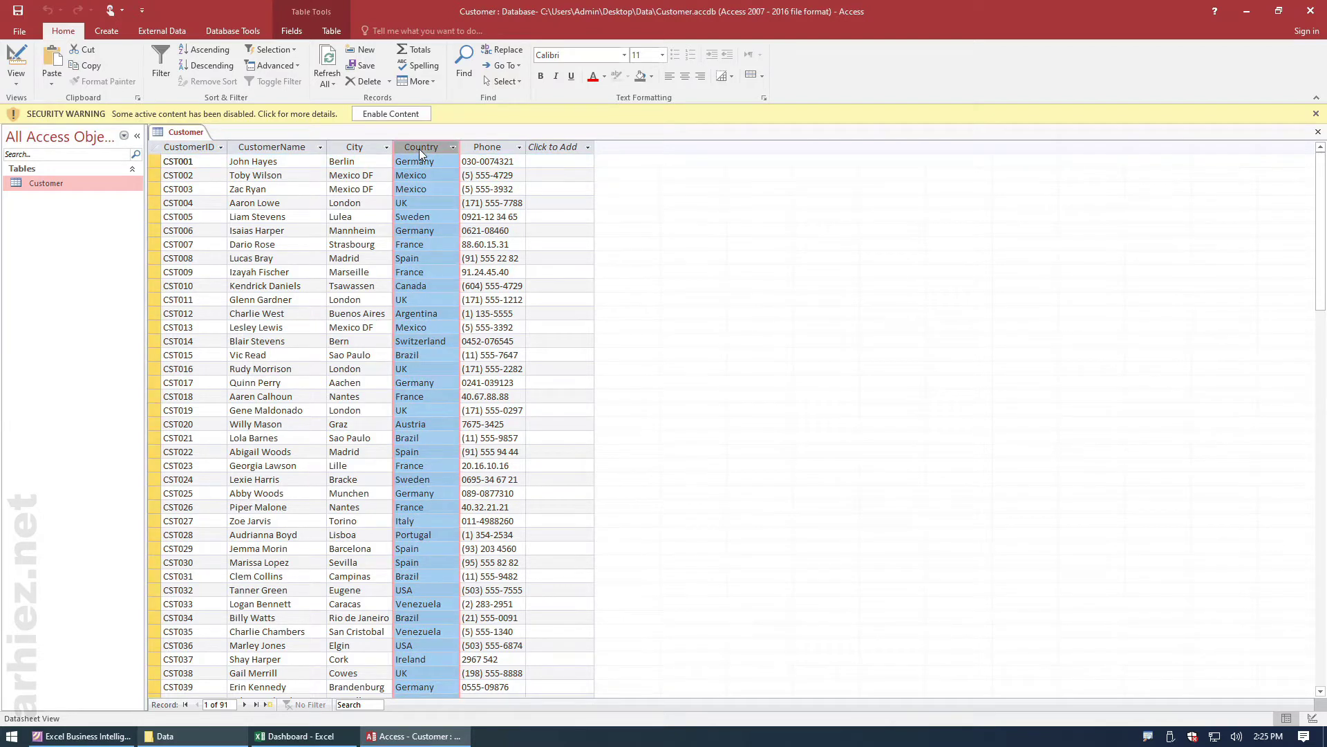
left_click(1312, 12)
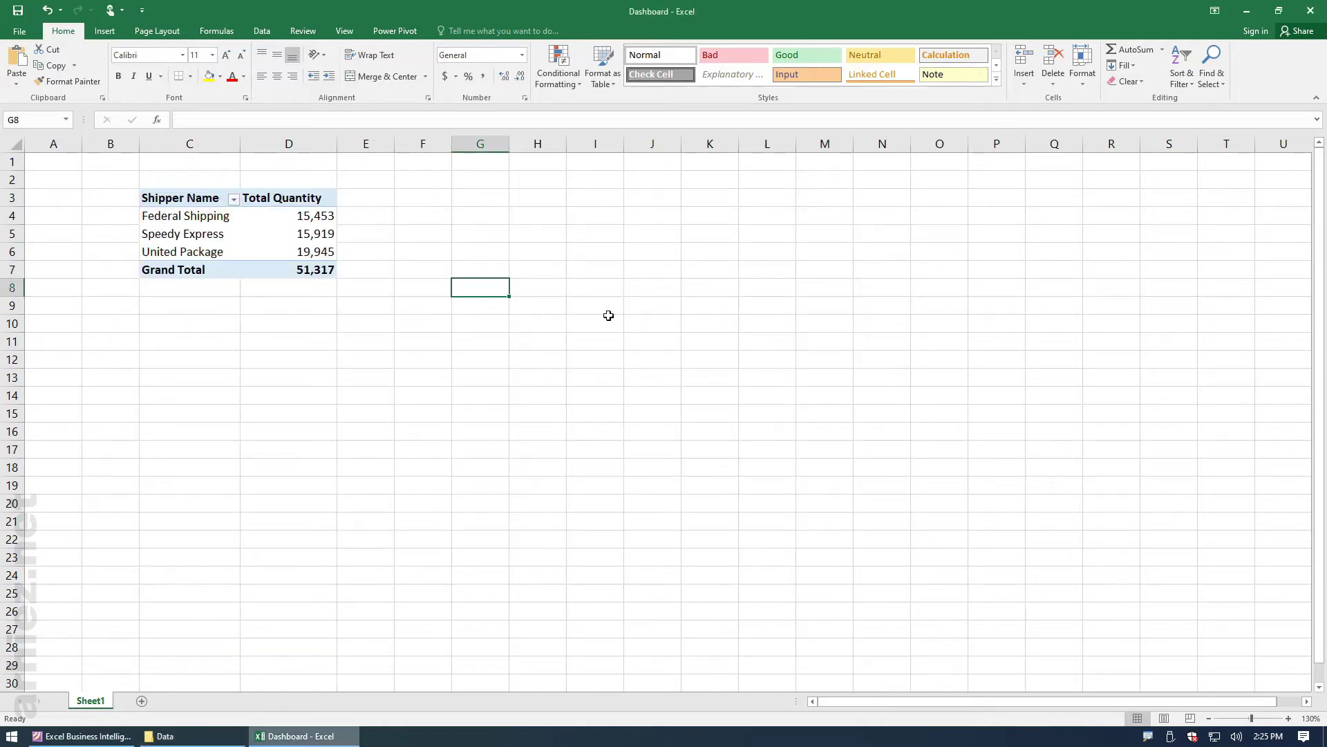
Step: In the Power Pivot window, start an import From Access and browse for the database file
left_click(395, 30)
left_click(31, 81)
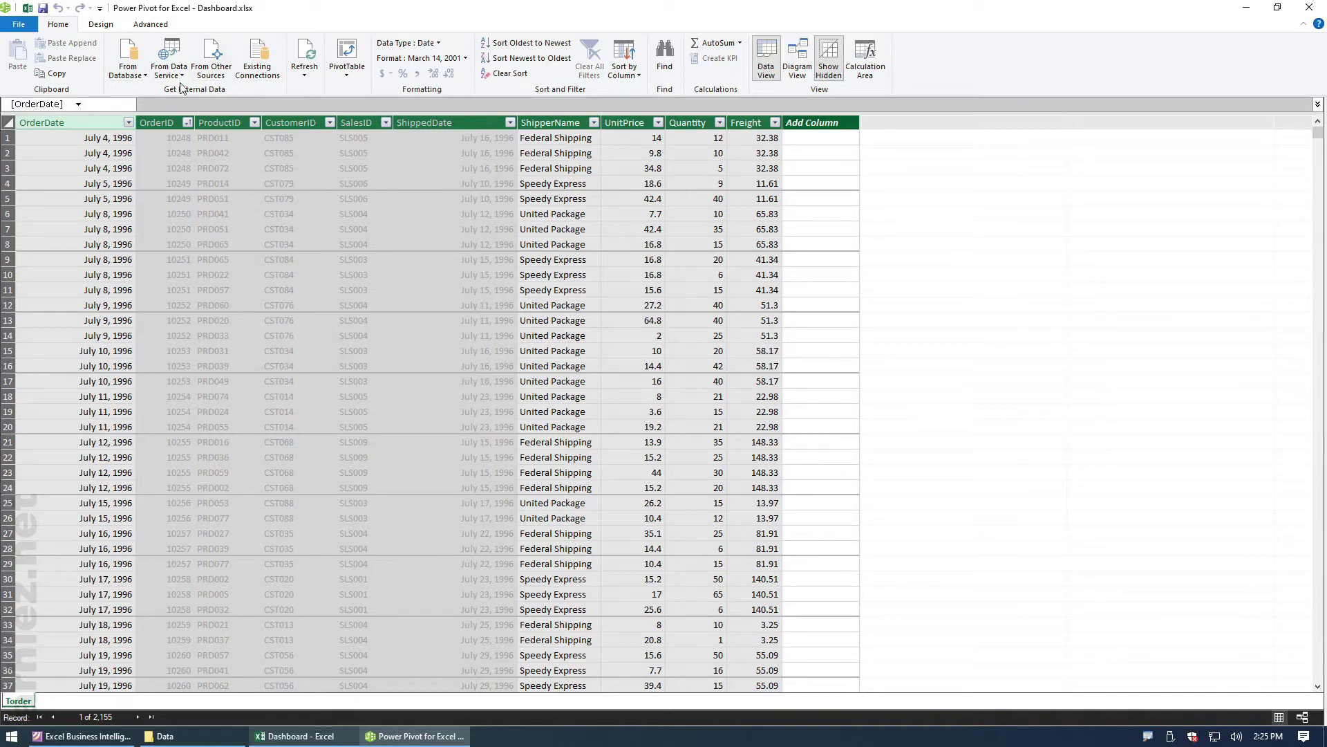
left_click(140, 82)
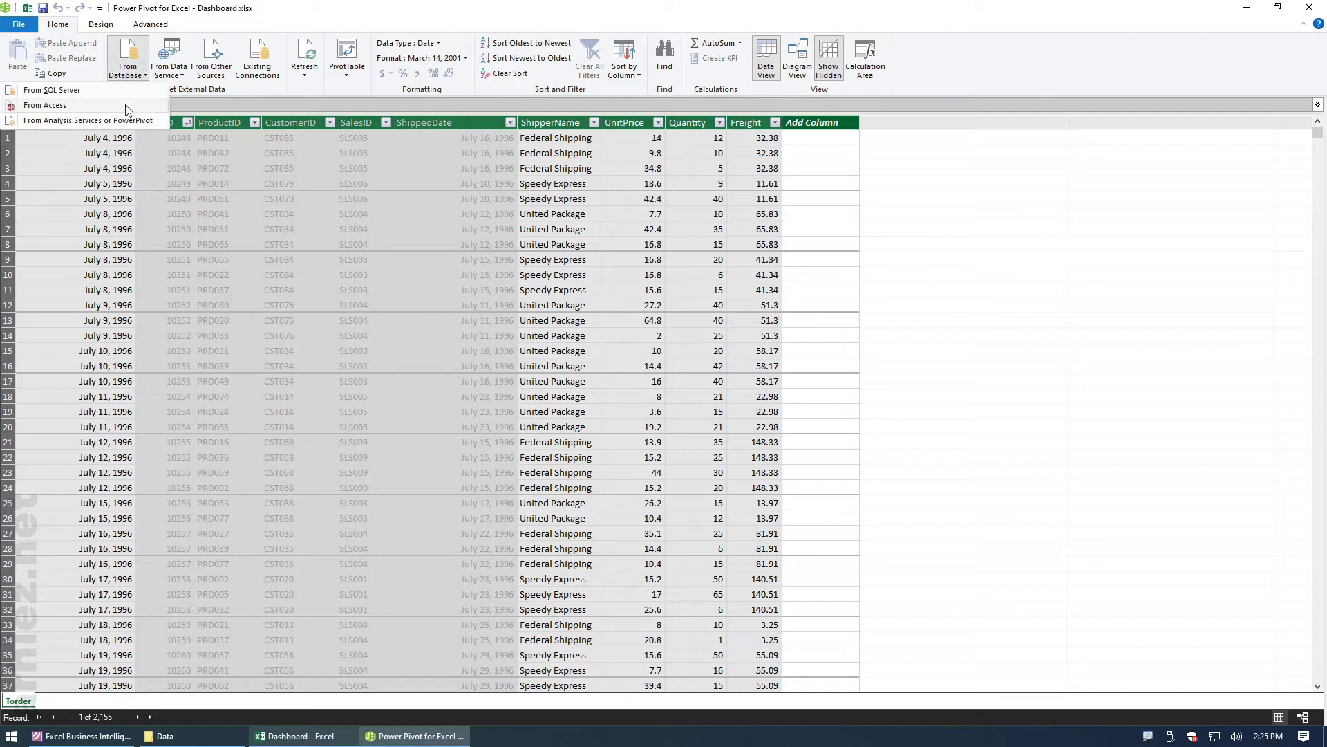
left_click(128, 107)
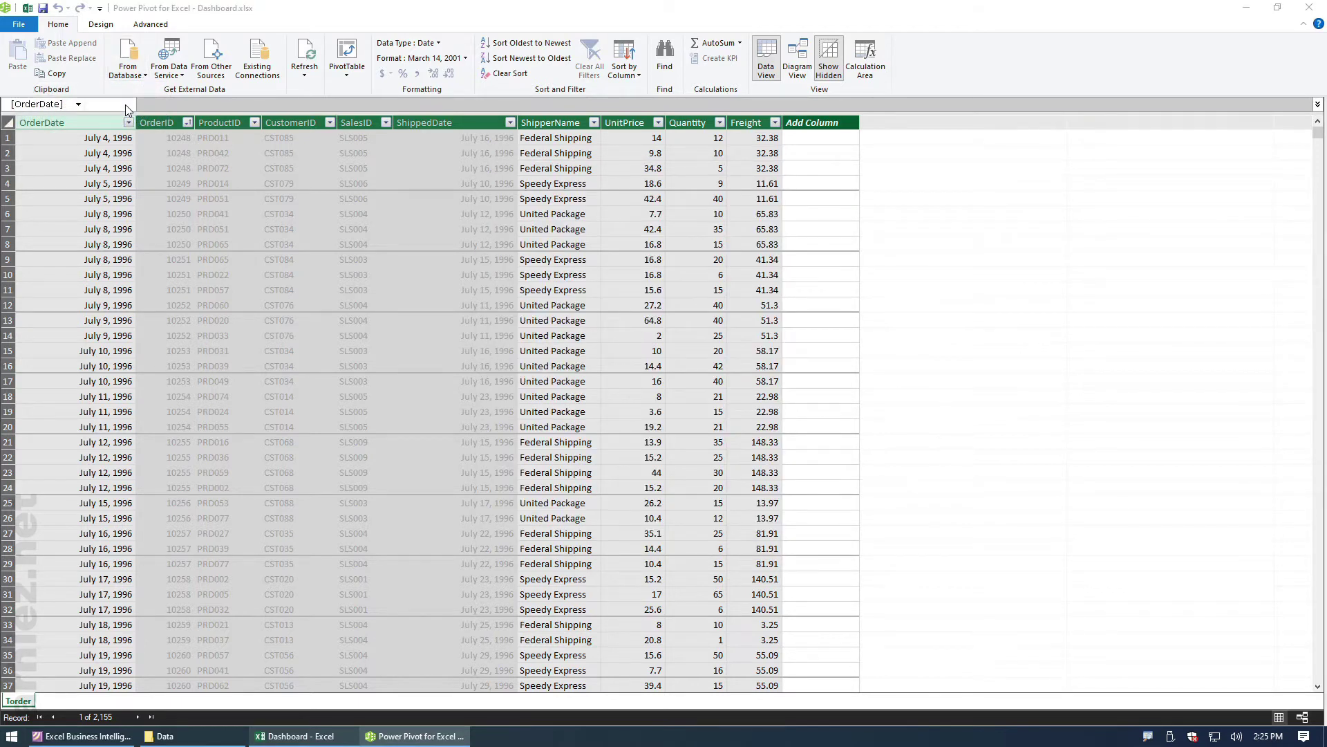
left_click(801, 260)
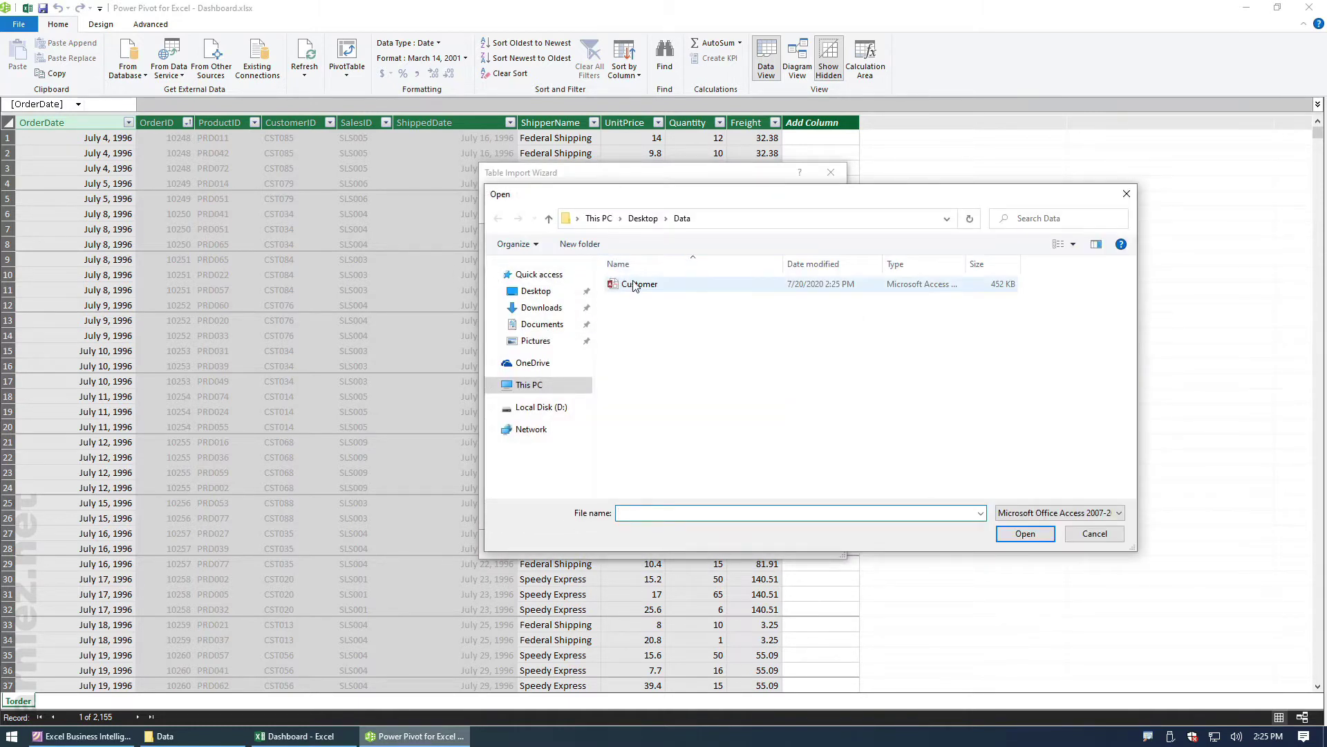
Step: Point the connection to Customer.accdb, test it successfully, and continue to the import options
double_click(635, 284)
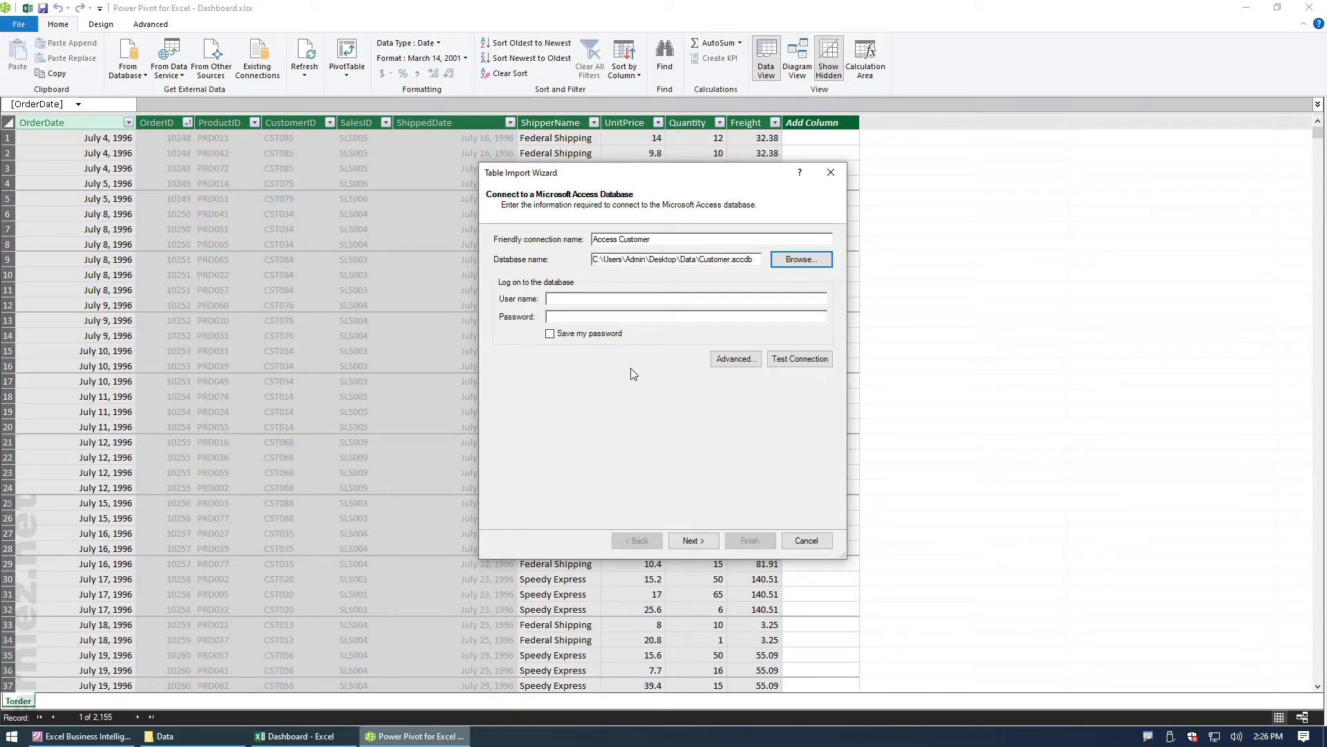
left_click(589, 297)
left_click(591, 318)
left_click(793, 360)
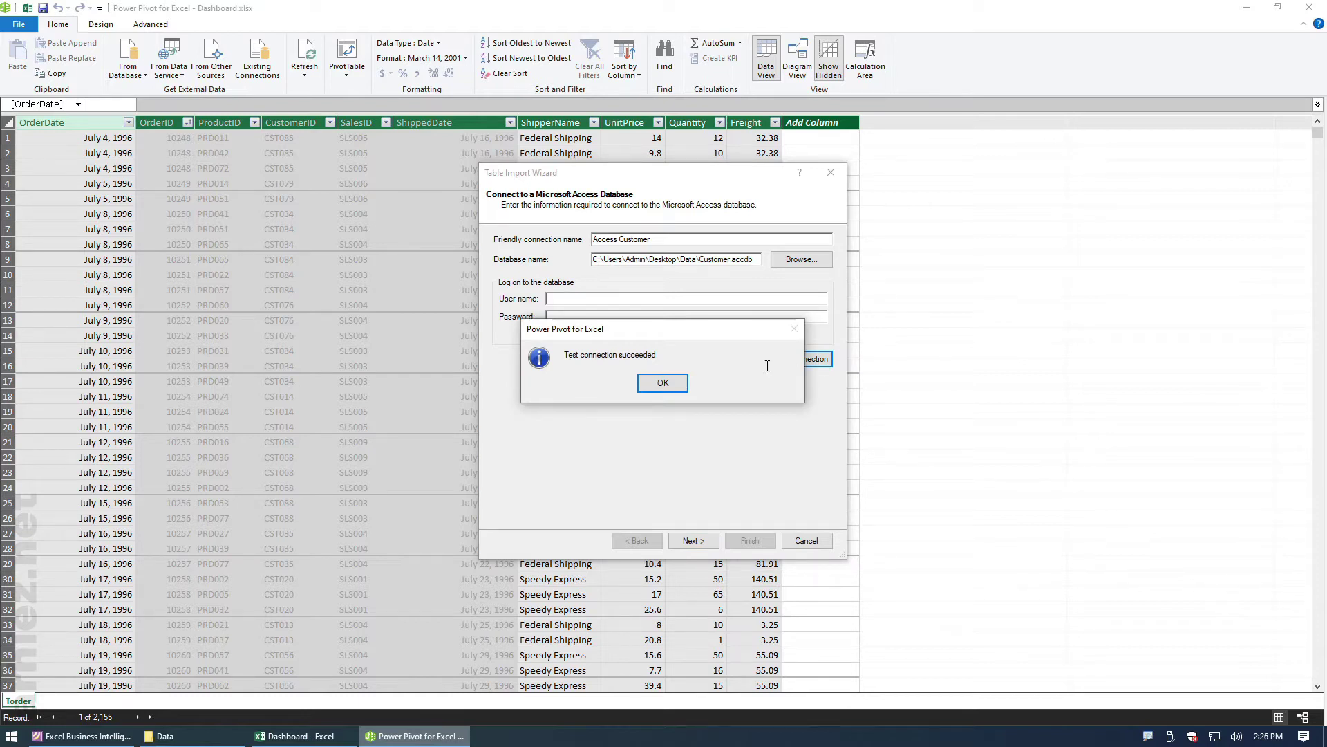
left_click(665, 384)
left_click(696, 541)
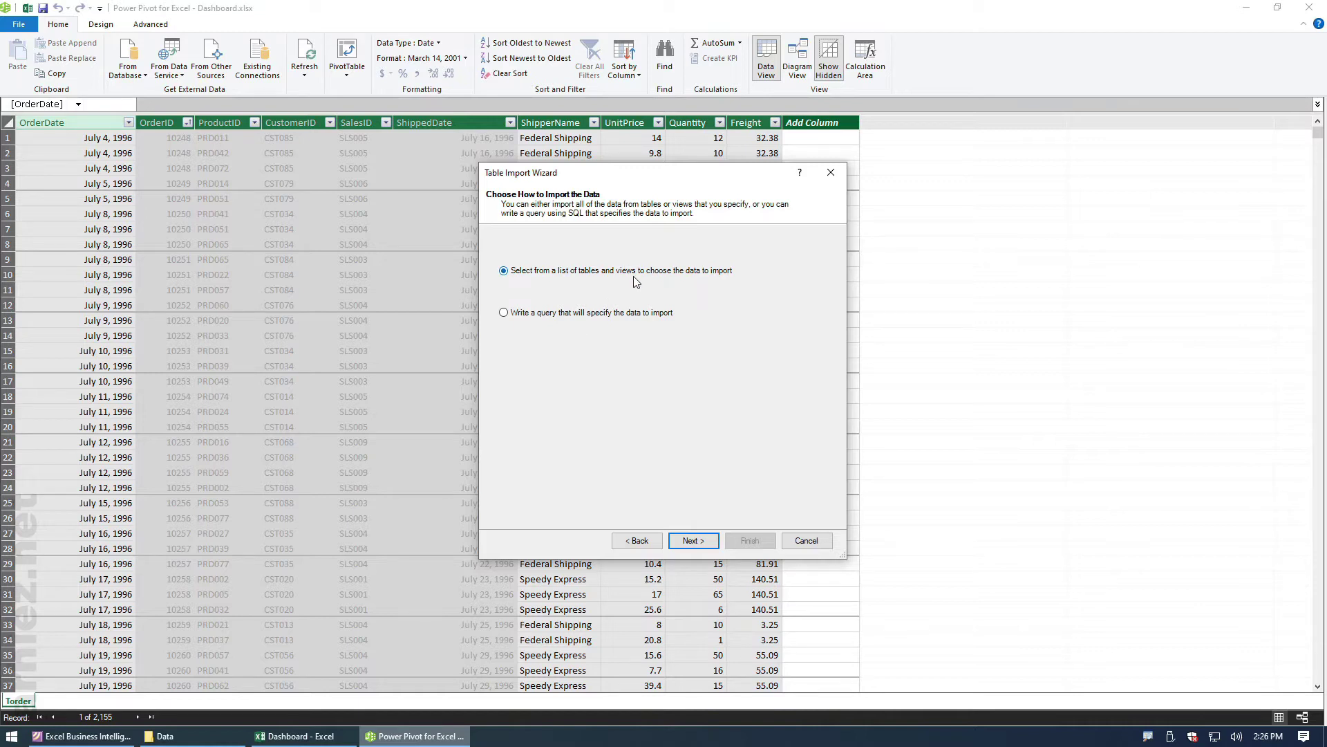
Step: Preview and import the Customer table's 91 rows into the data model
left_click(706, 540)
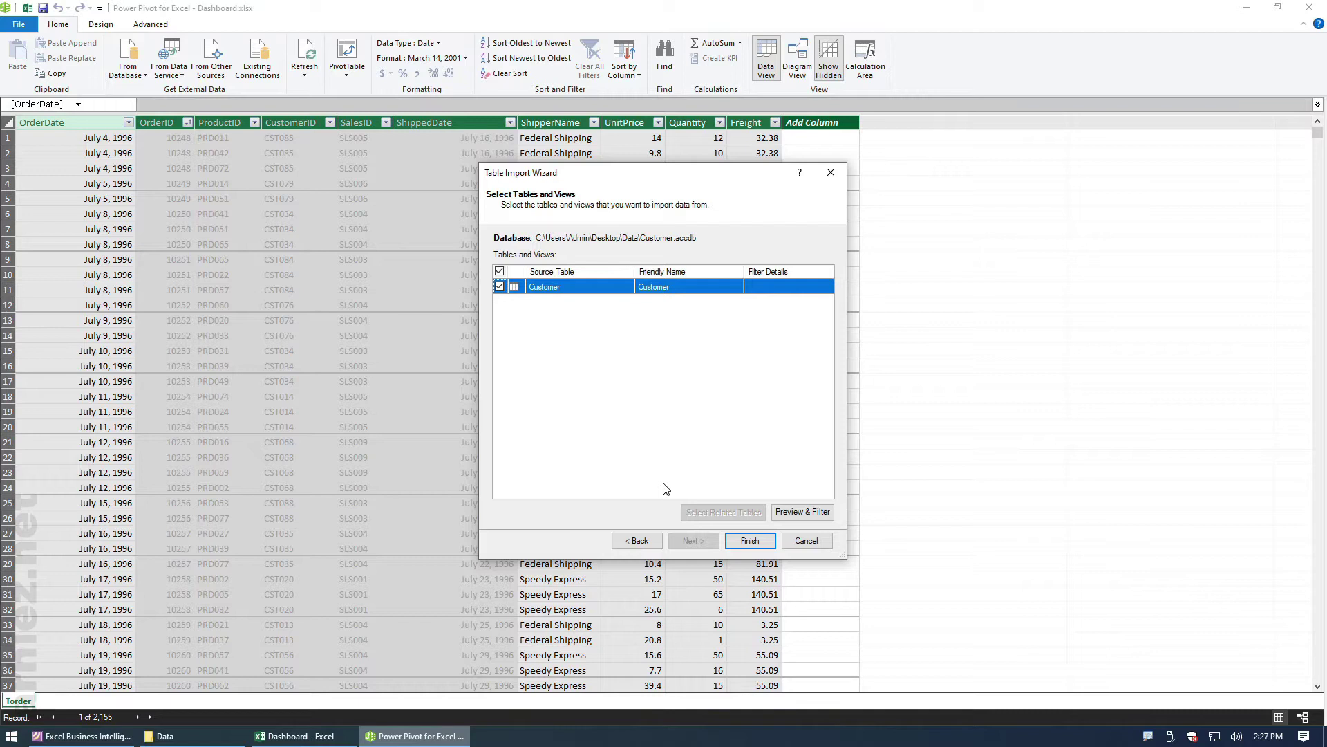
left_click(795, 513)
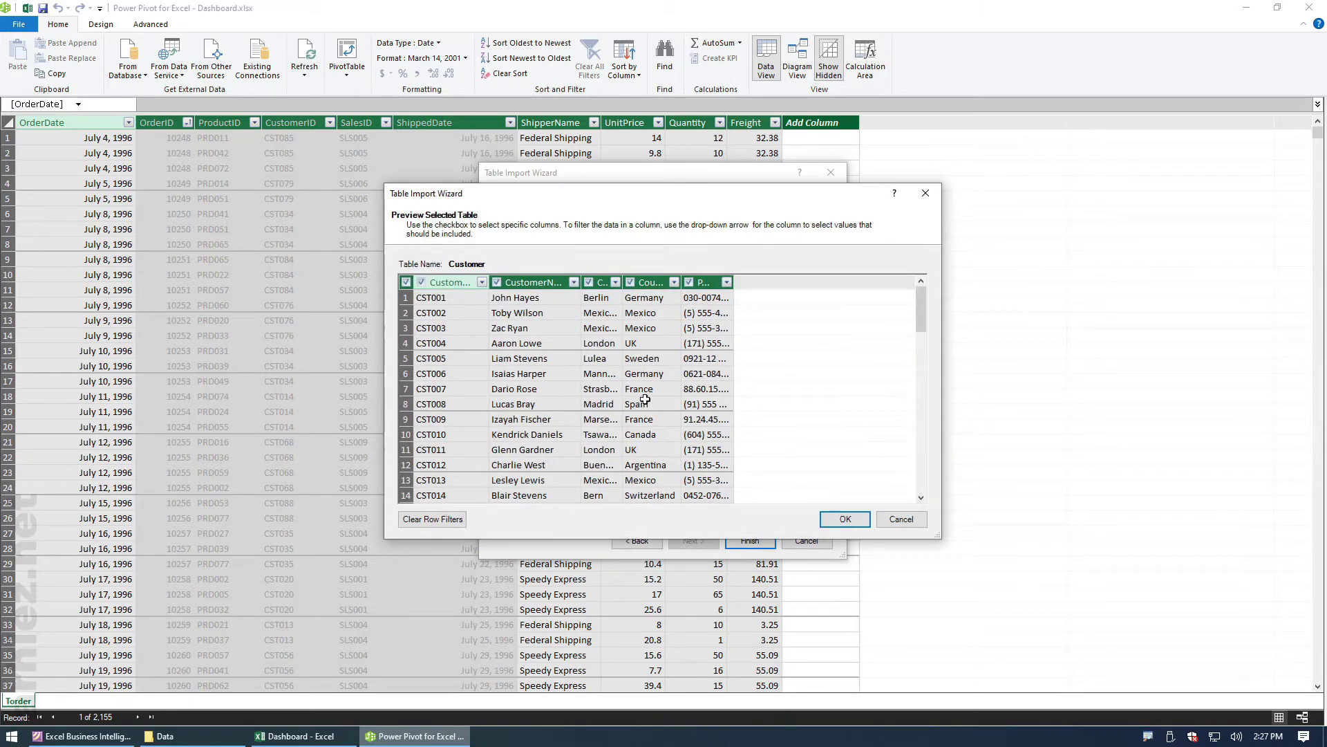
left_click(844, 520)
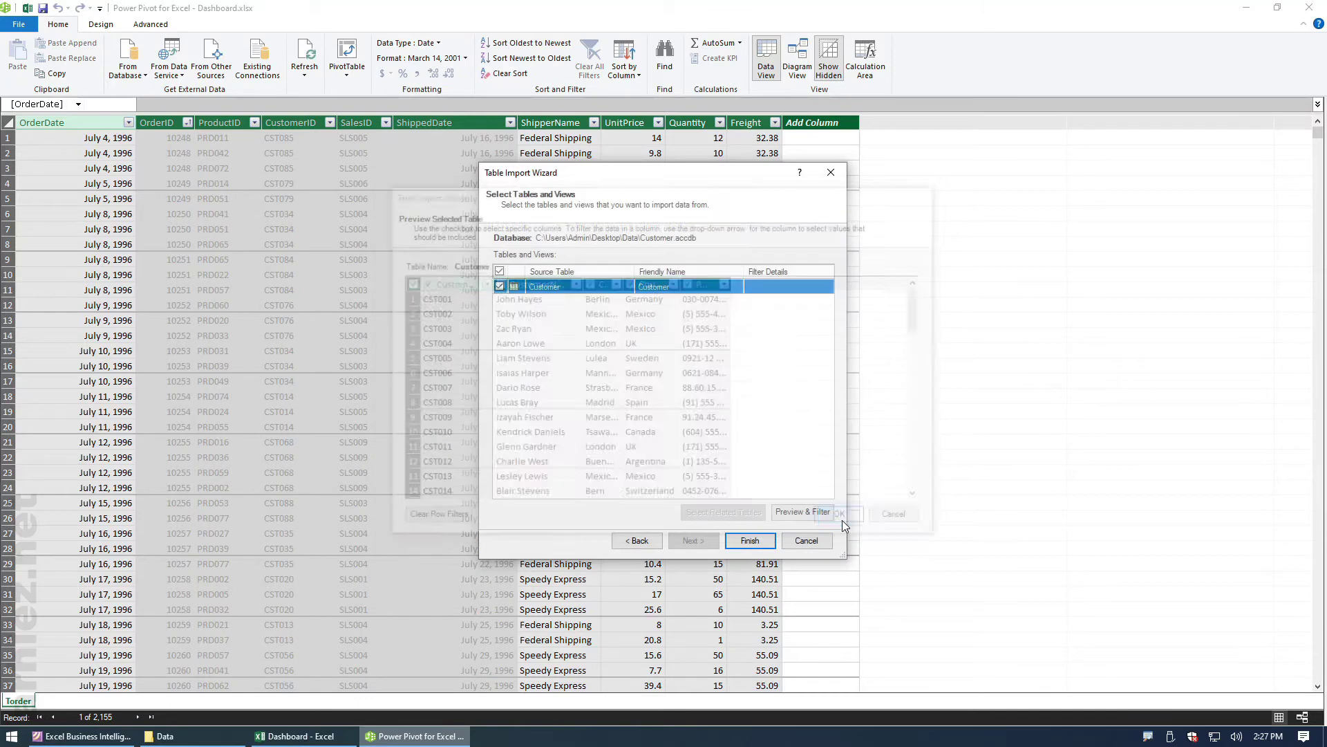
left_click(751, 540)
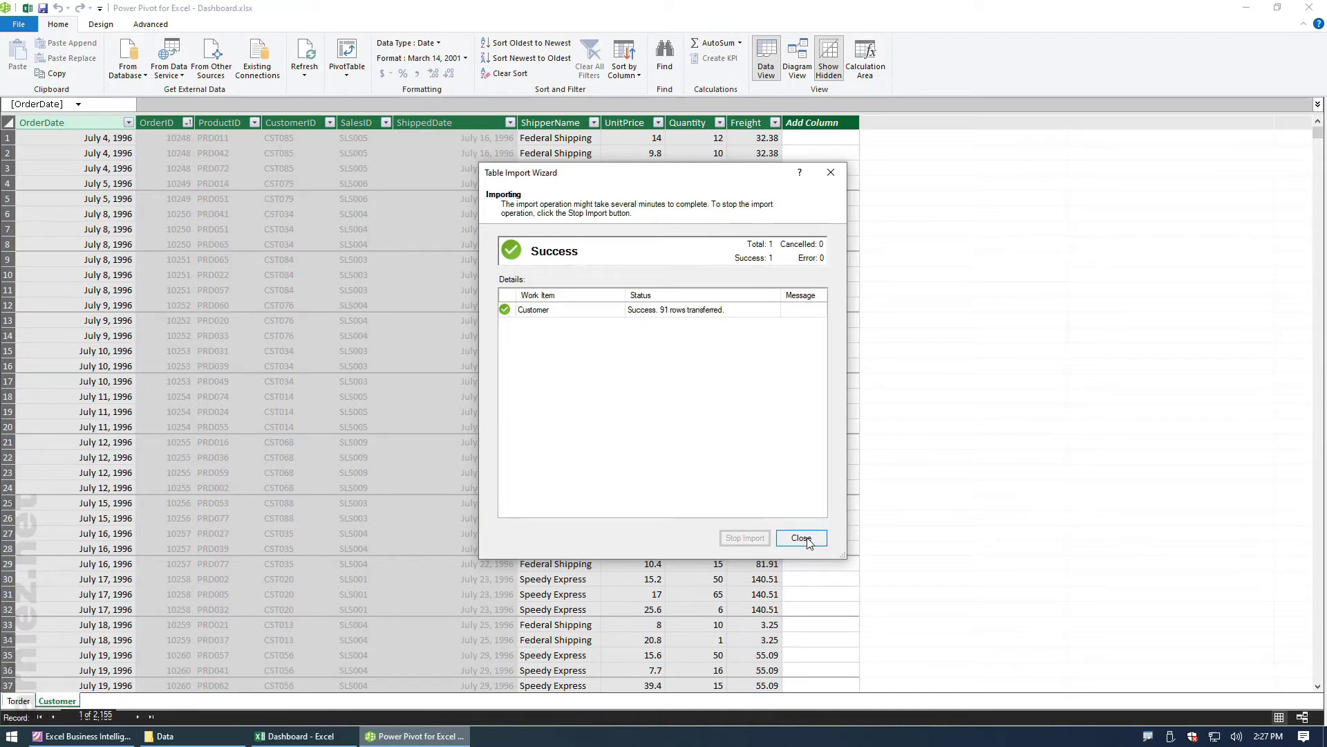
left_click(785, 547)
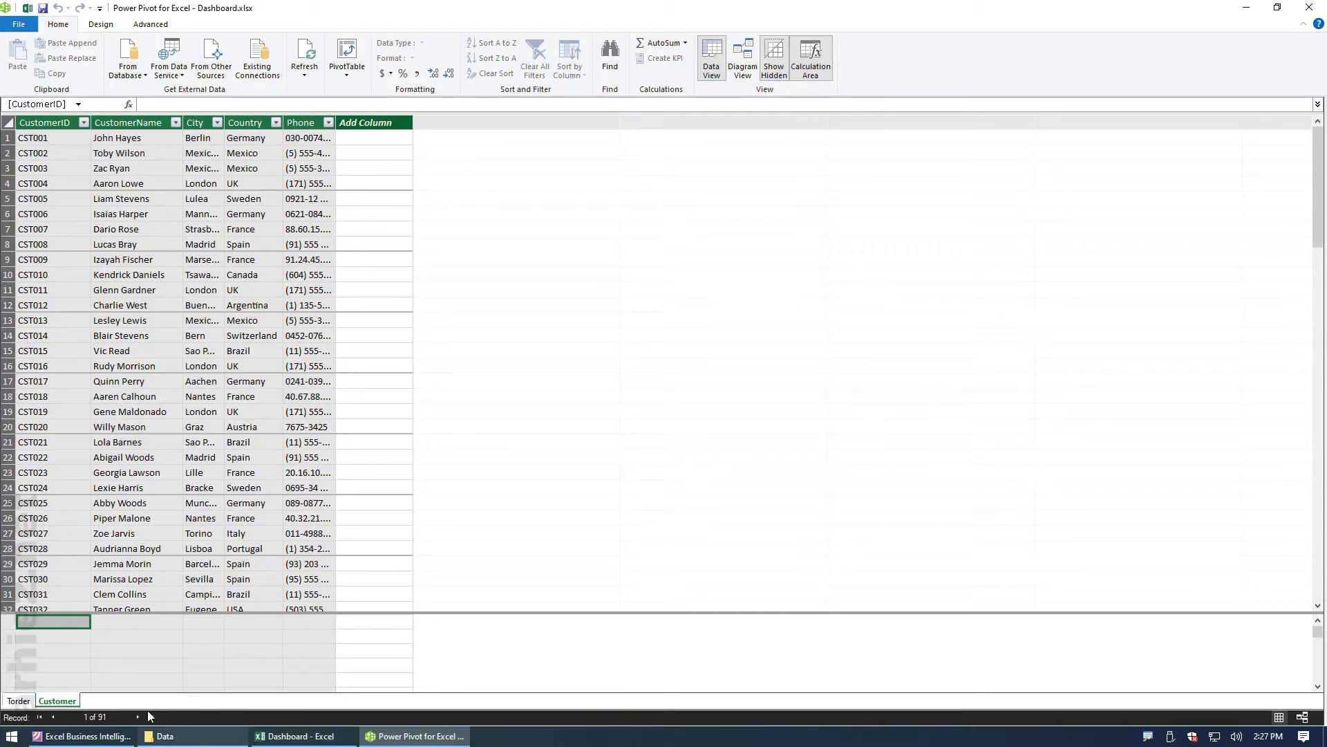
Step: Rename the imported Customer table to Tcustomer
left_click(61, 701)
double_click(61, 701)
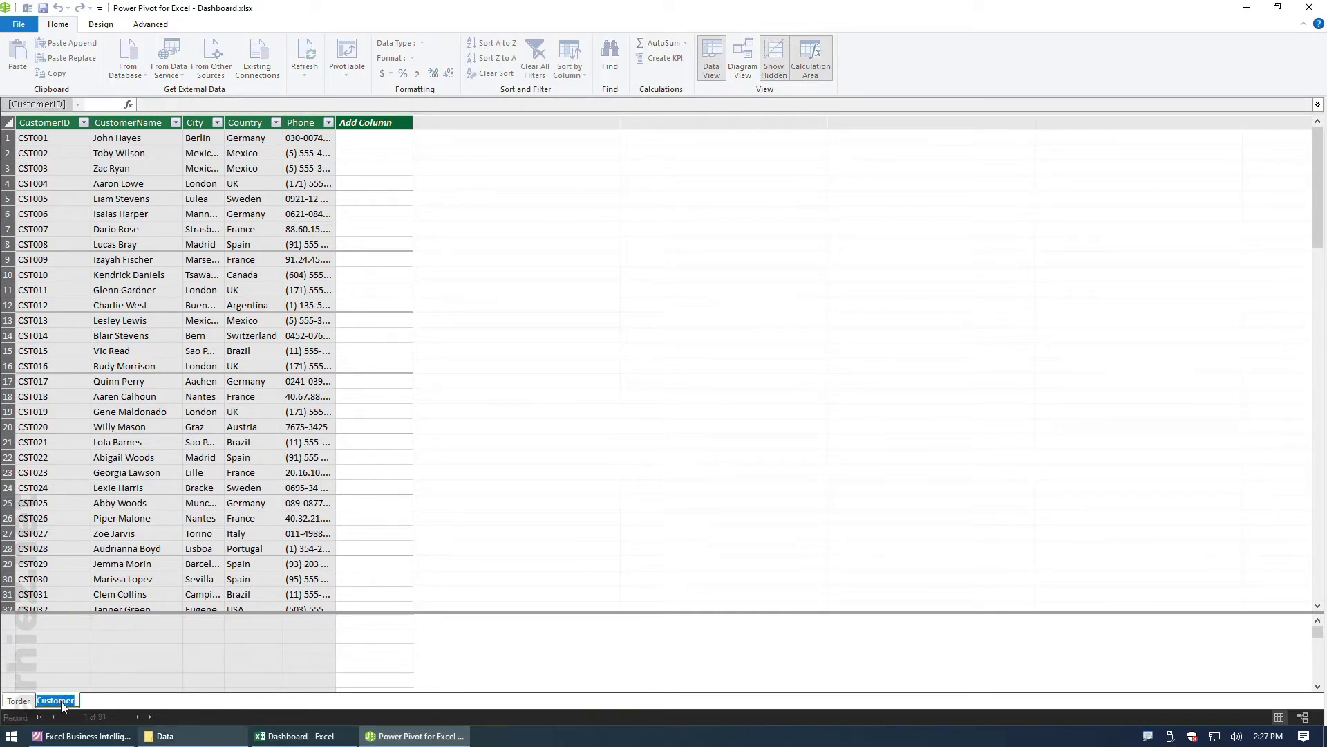
type("Tcustomer")
key("Return")
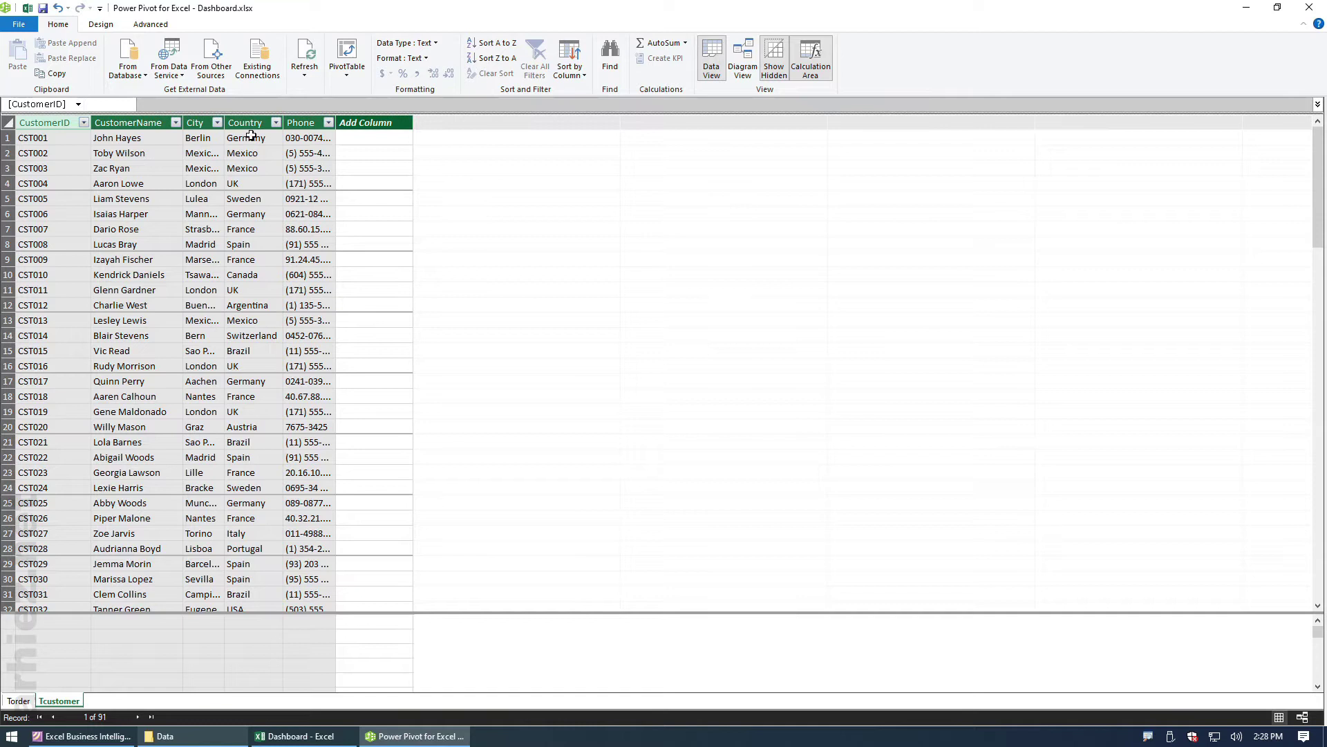
Step: Create an empty data-model PivotTable on the existing sheet at cell C10
left_click(349, 75)
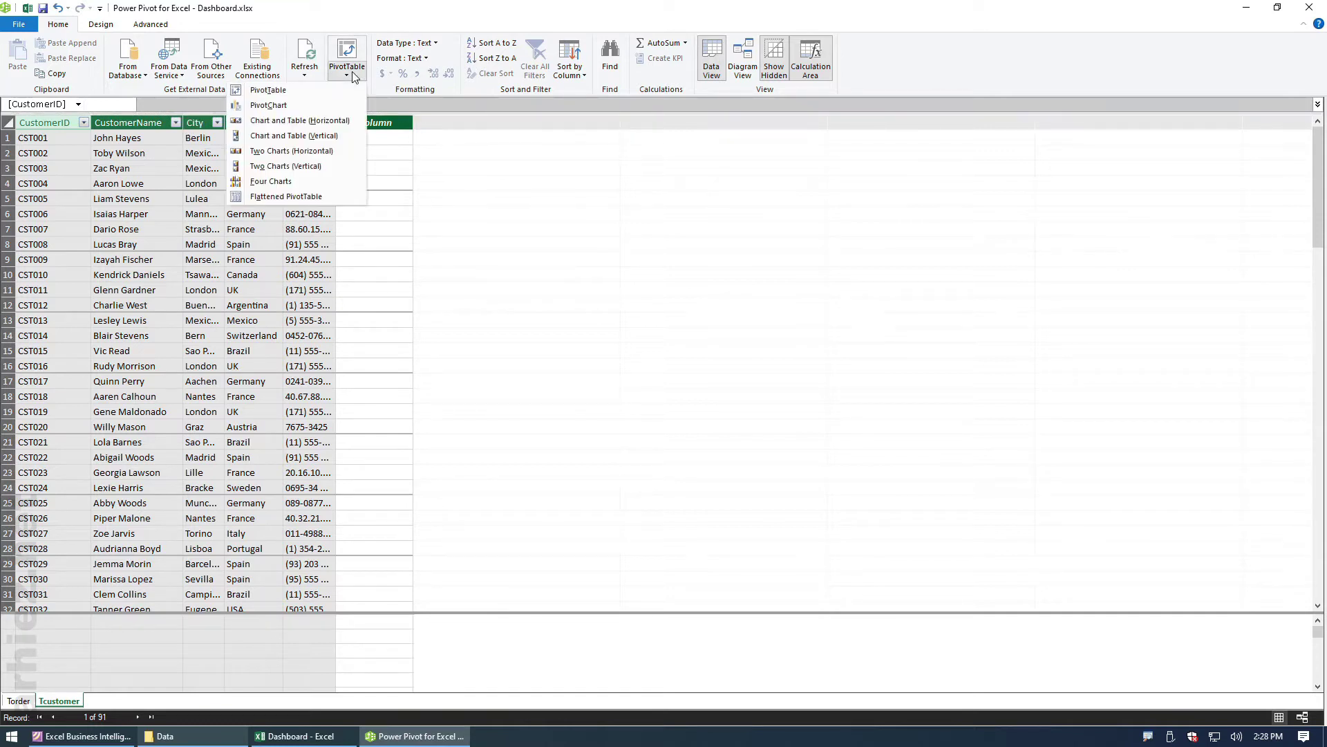
left_click(318, 92)
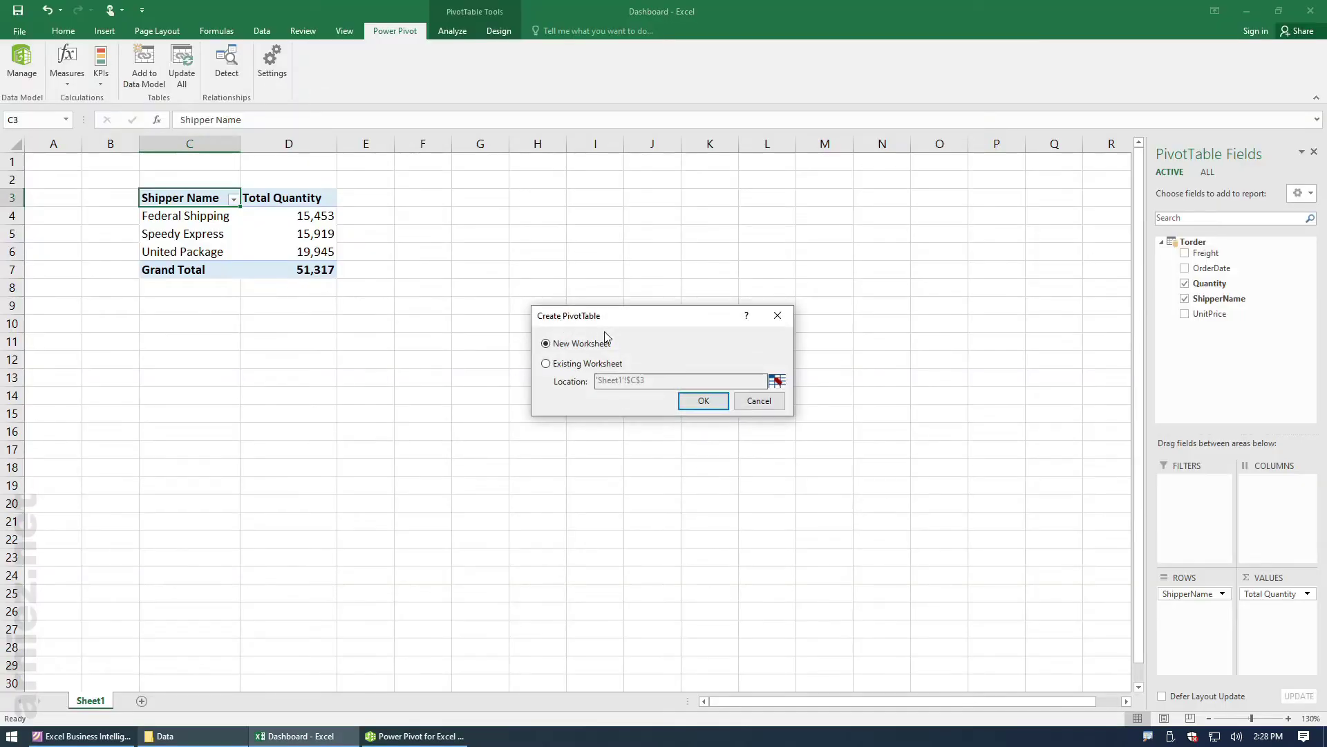
left_click(573, 364)
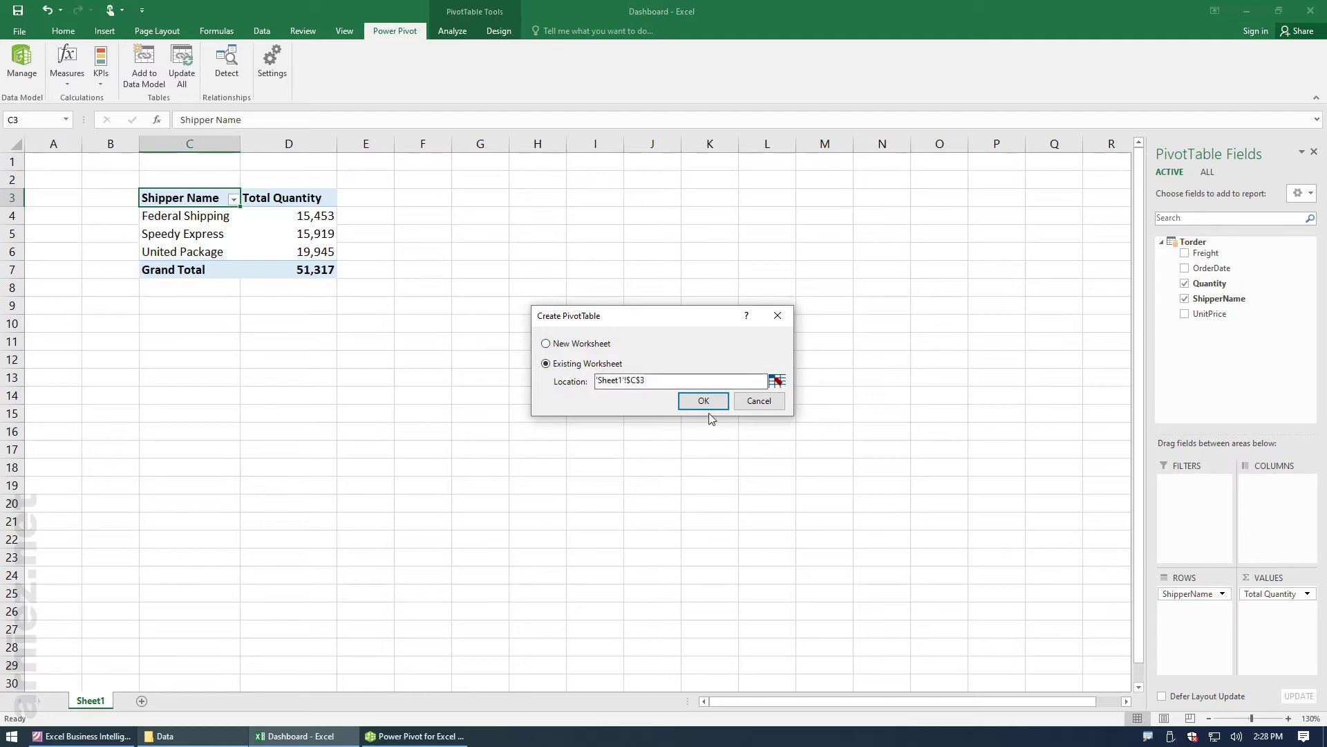
left_click(777, 380)
left_click_drag(474, 364, 501, 318)
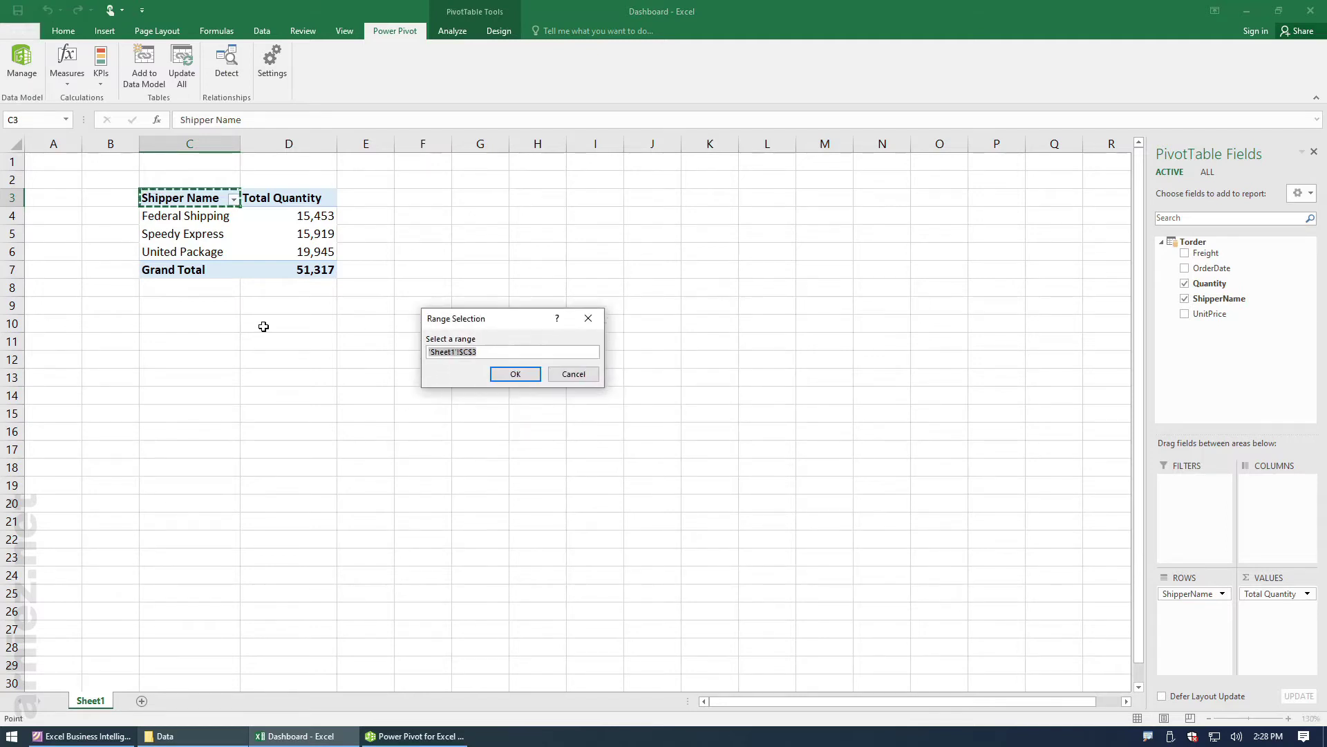
left_click(168, 321)
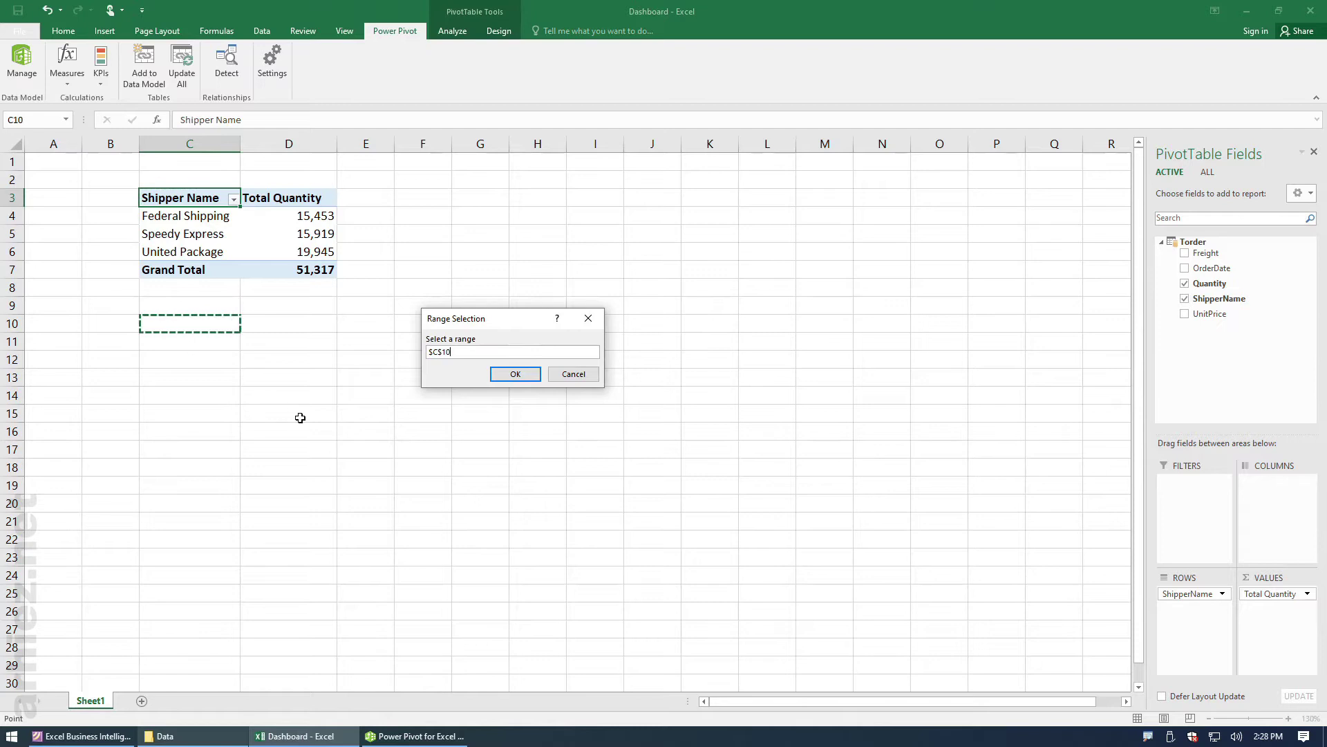
left_click(516, 374)
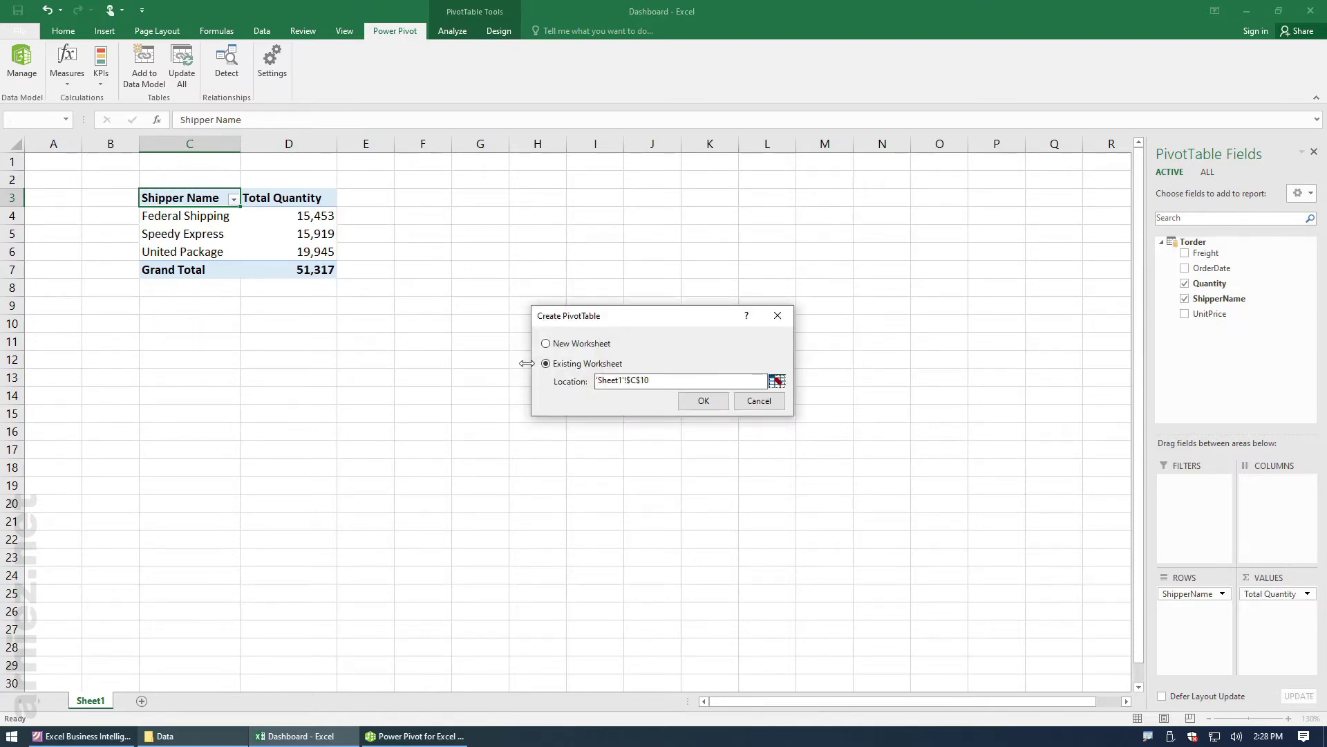
left_click(700, 403)
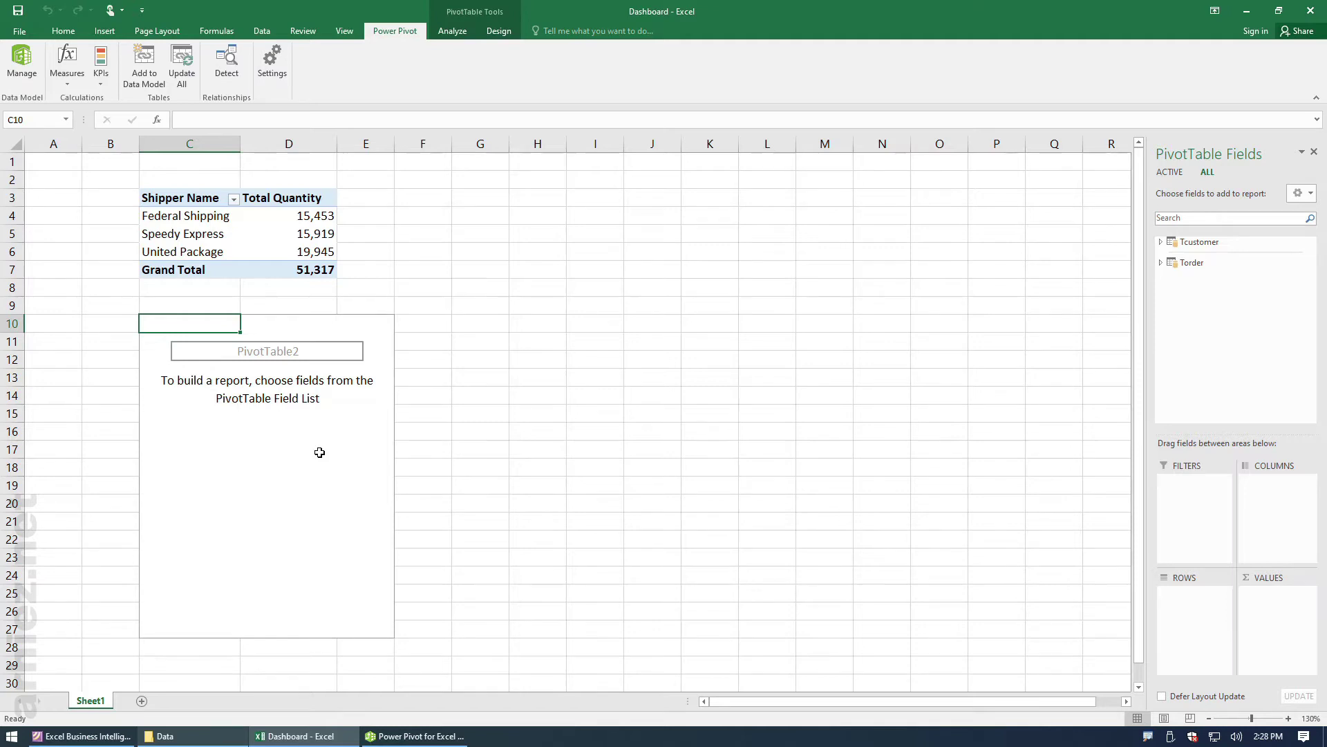
Step: Put Tcustomer Country in rows and Torder Quantity in values of the PivotTable
left_click(1161, 243)
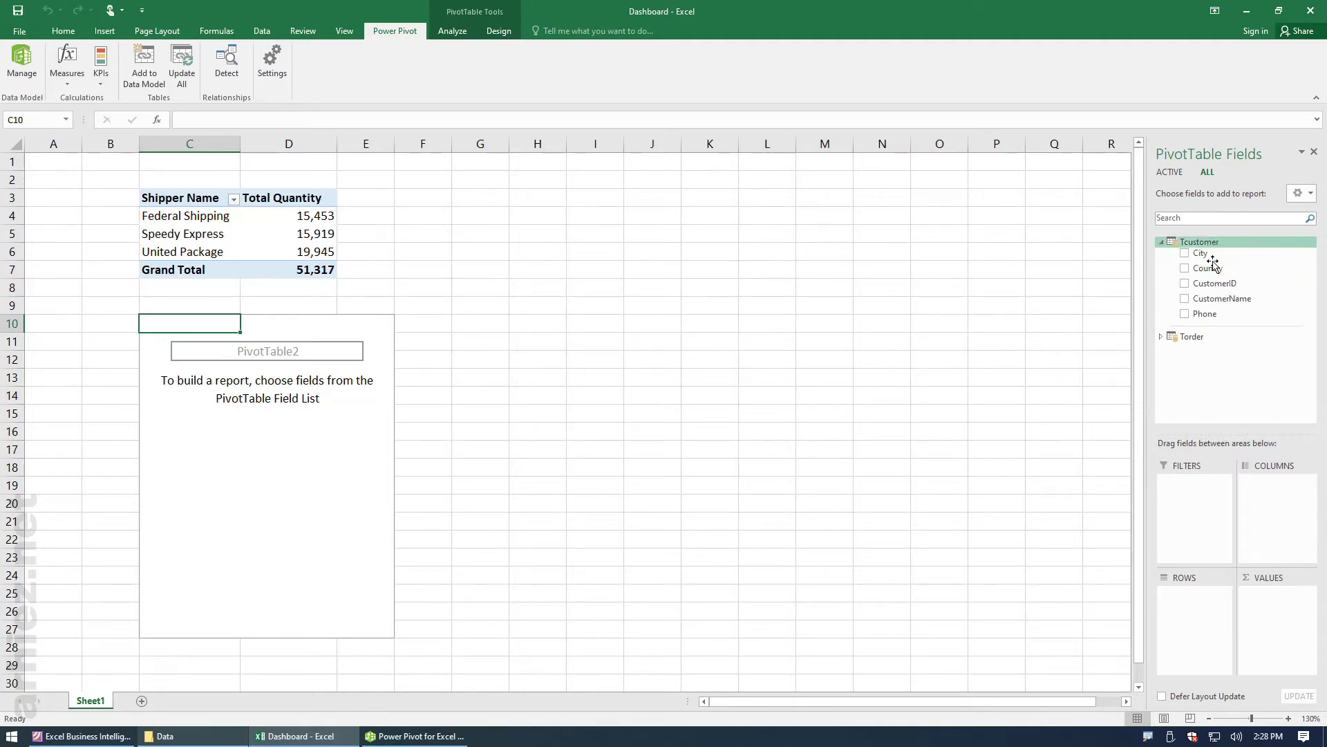
mouse_move(1211, 268)
left_mouse_down()
mouse_move(1221, 344)
mouse_move(1199, 611)
left_mouse_up()
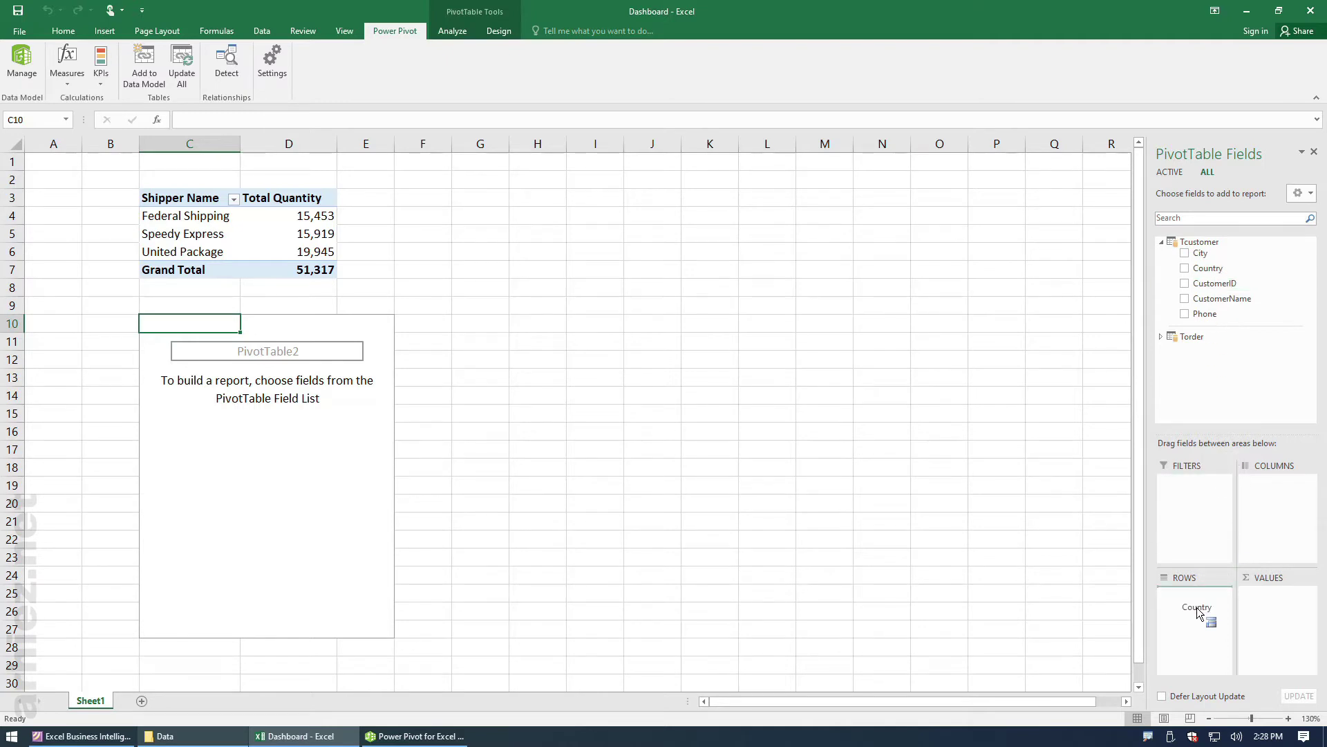
left_click_drag(1198, 612, 1198, 608)
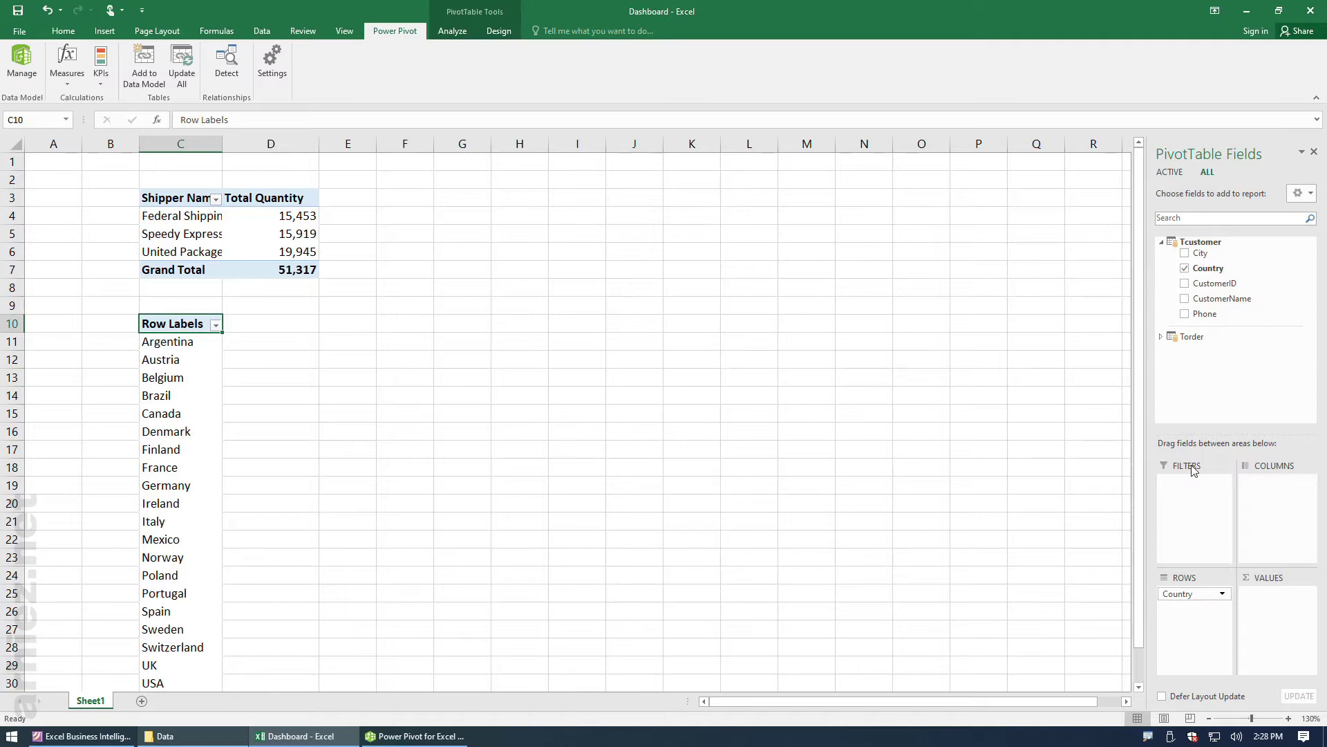
left_click(1161, 337)
mouse_move(1219, 392)
left_mouse_down()
mouse_move(1165, 581)
mouse_move(1276, 608)
left_mouse_up()
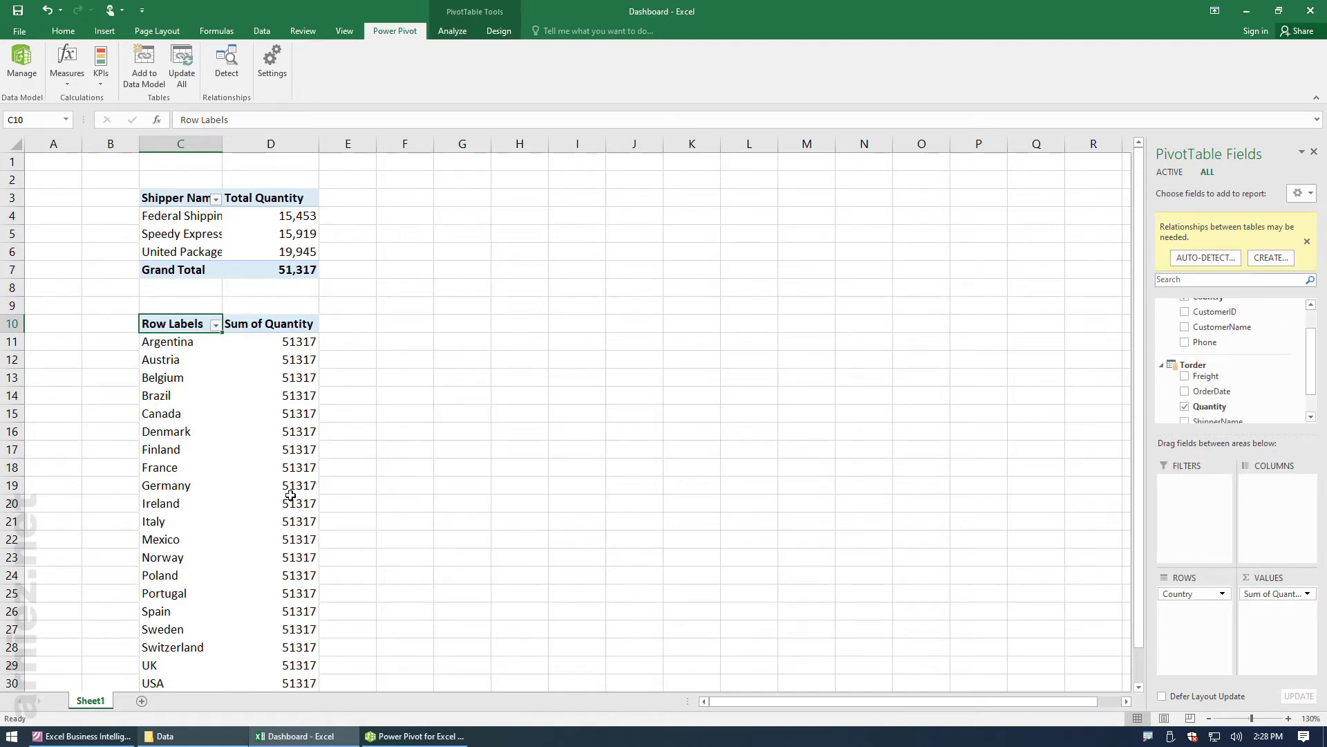
left_click(357, 469)
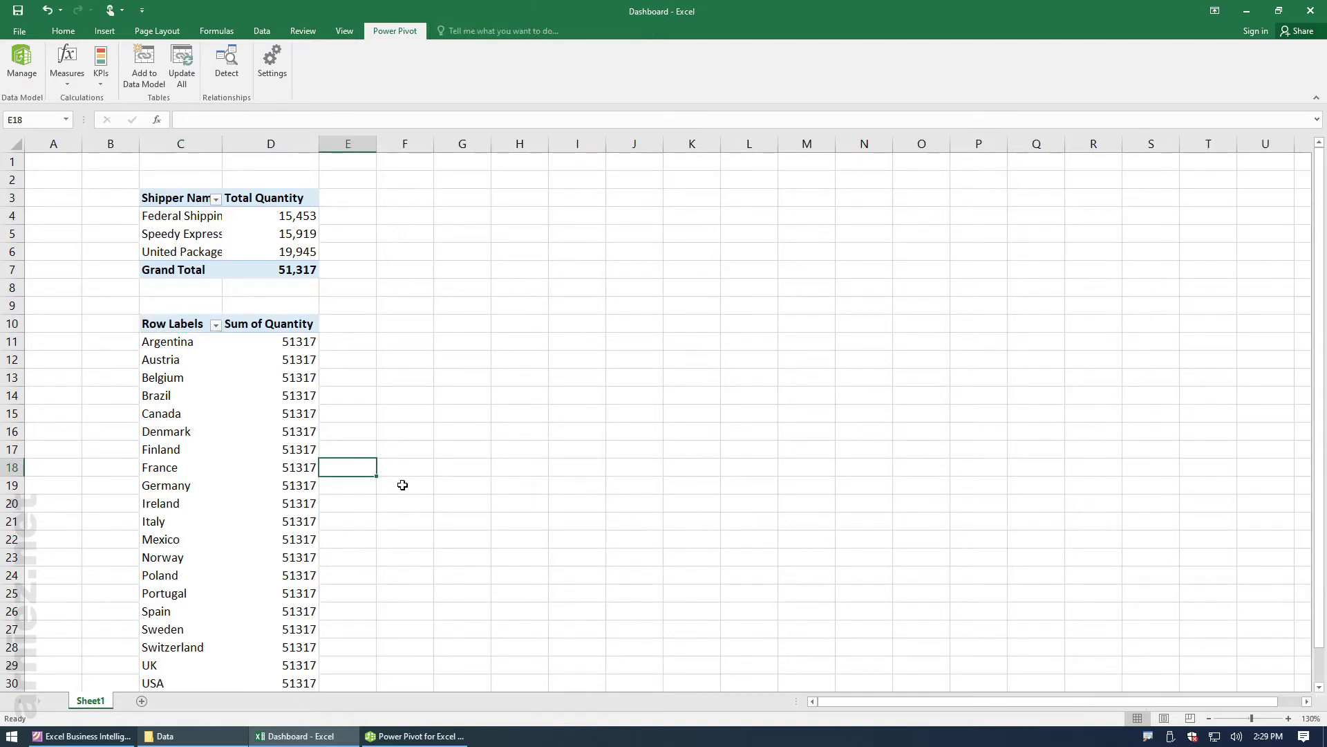
Step: Select the country PivotTable and dismiss the relationships-may-be-needed notice
scroll(400, 483, "down", 2)
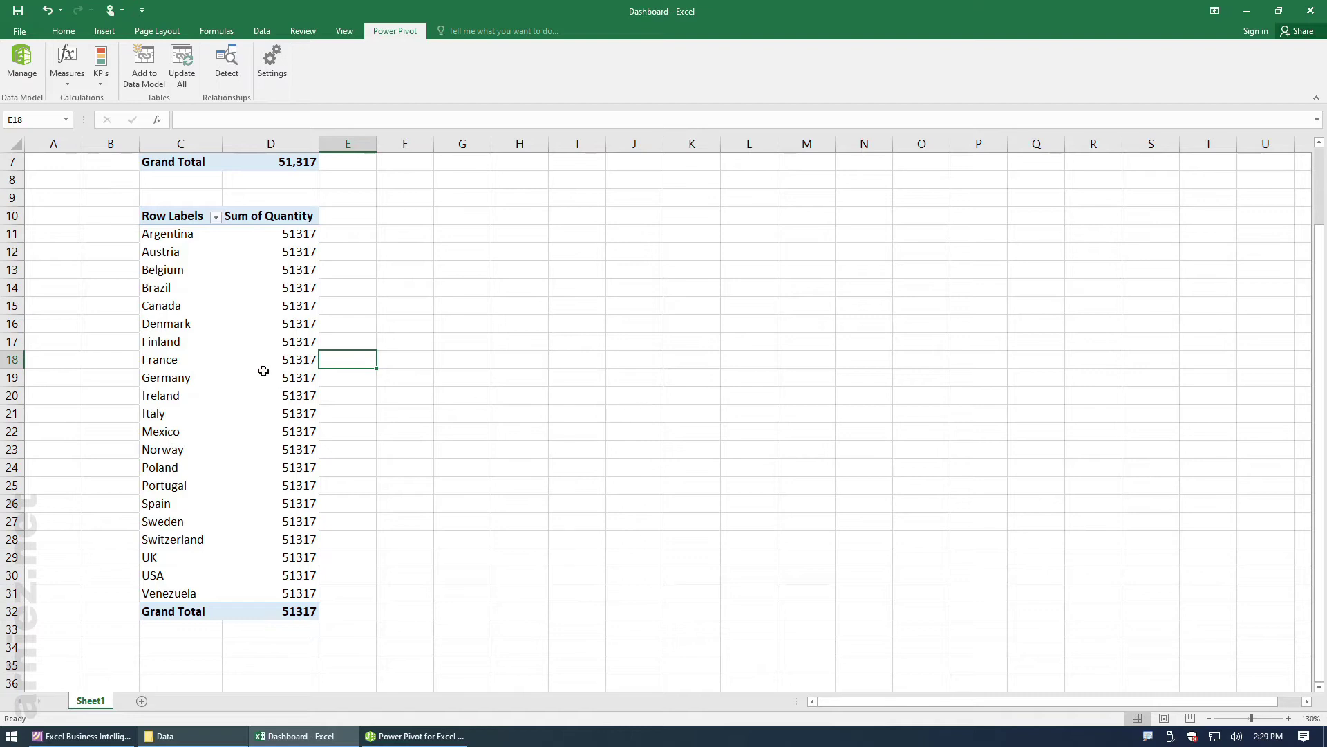
left_click(201, 325)
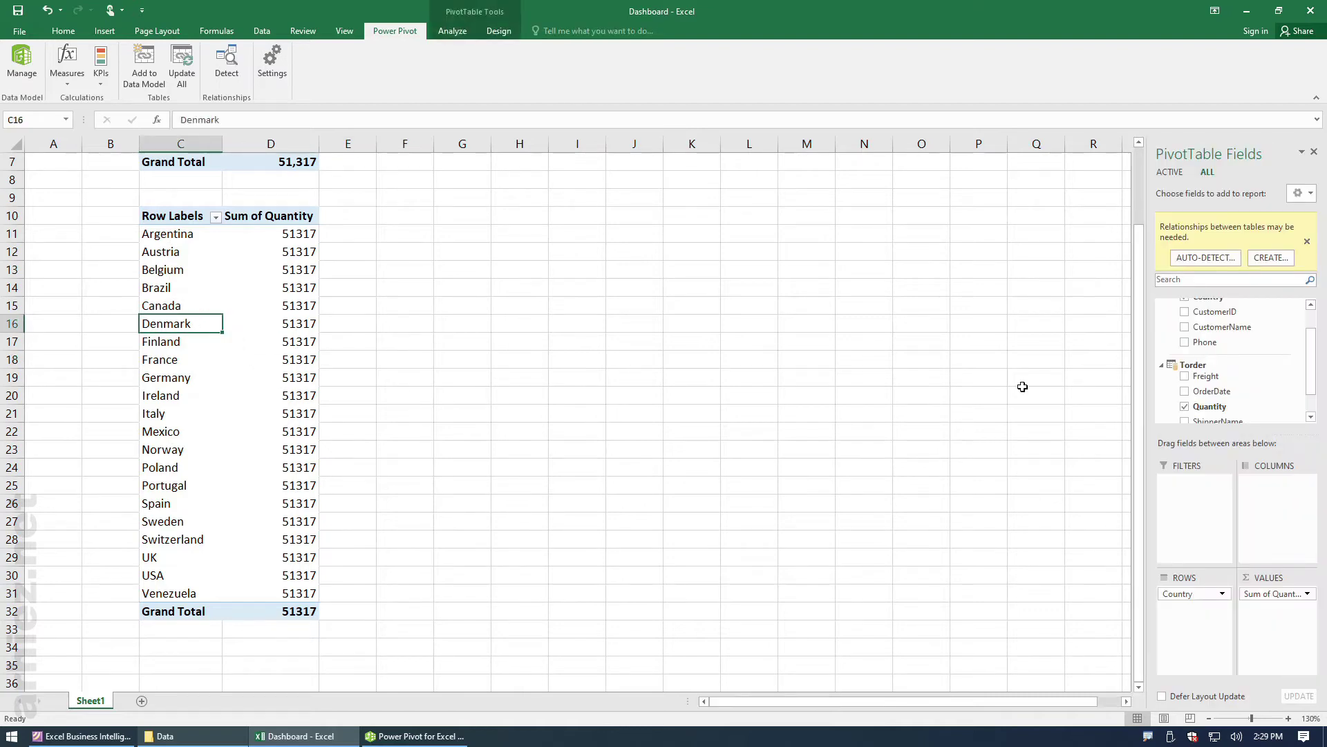
scroll(1234, 365, "up", 2)
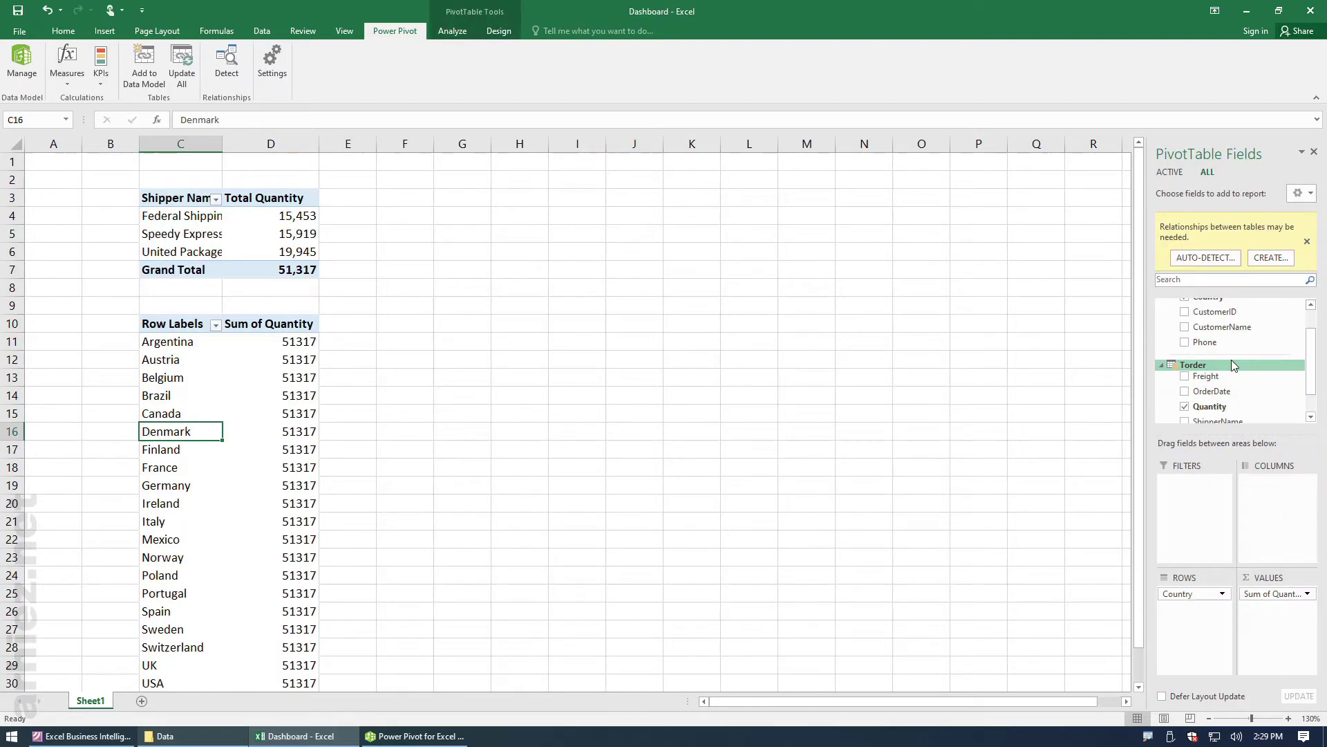
left_click(1313, 324)
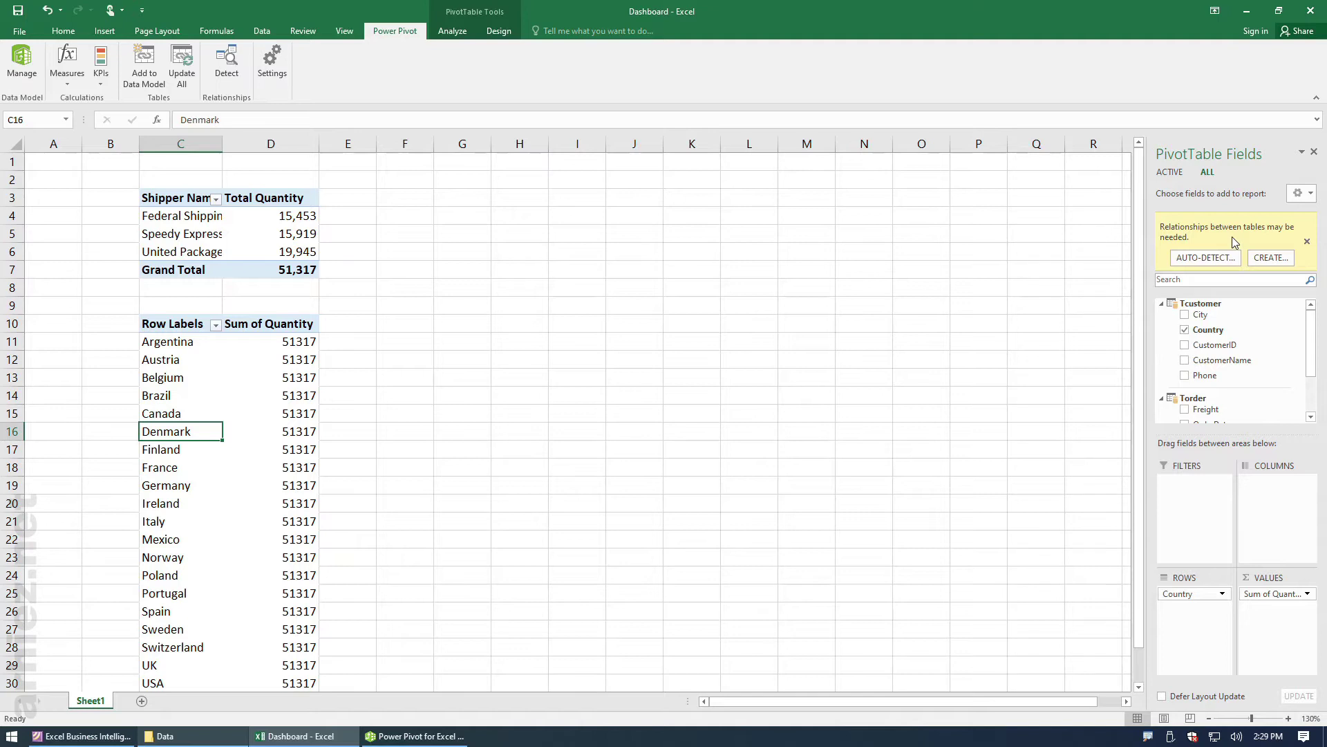
left_click(1307, 242)
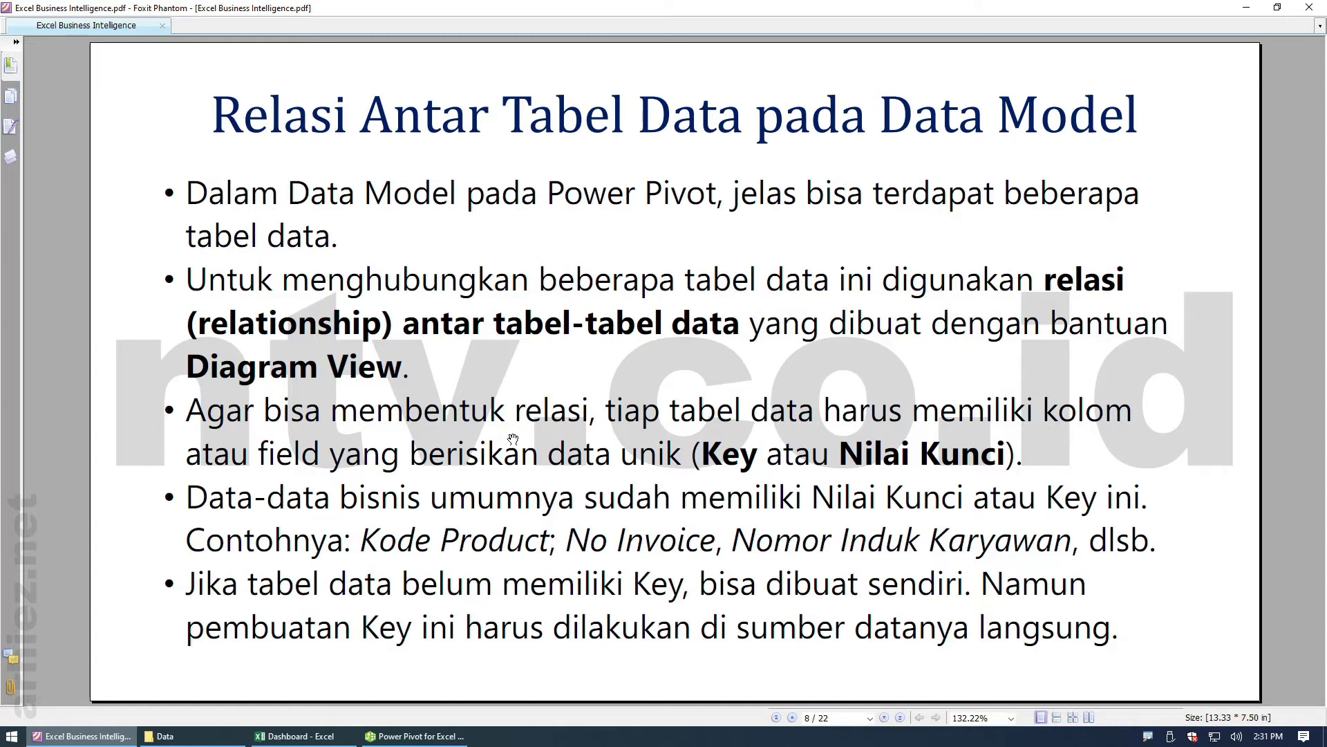
Step: Scroll the tutorial PDF down to page 9 on Primary and Foreign Keys
scroll(513, 439, "down", 1)
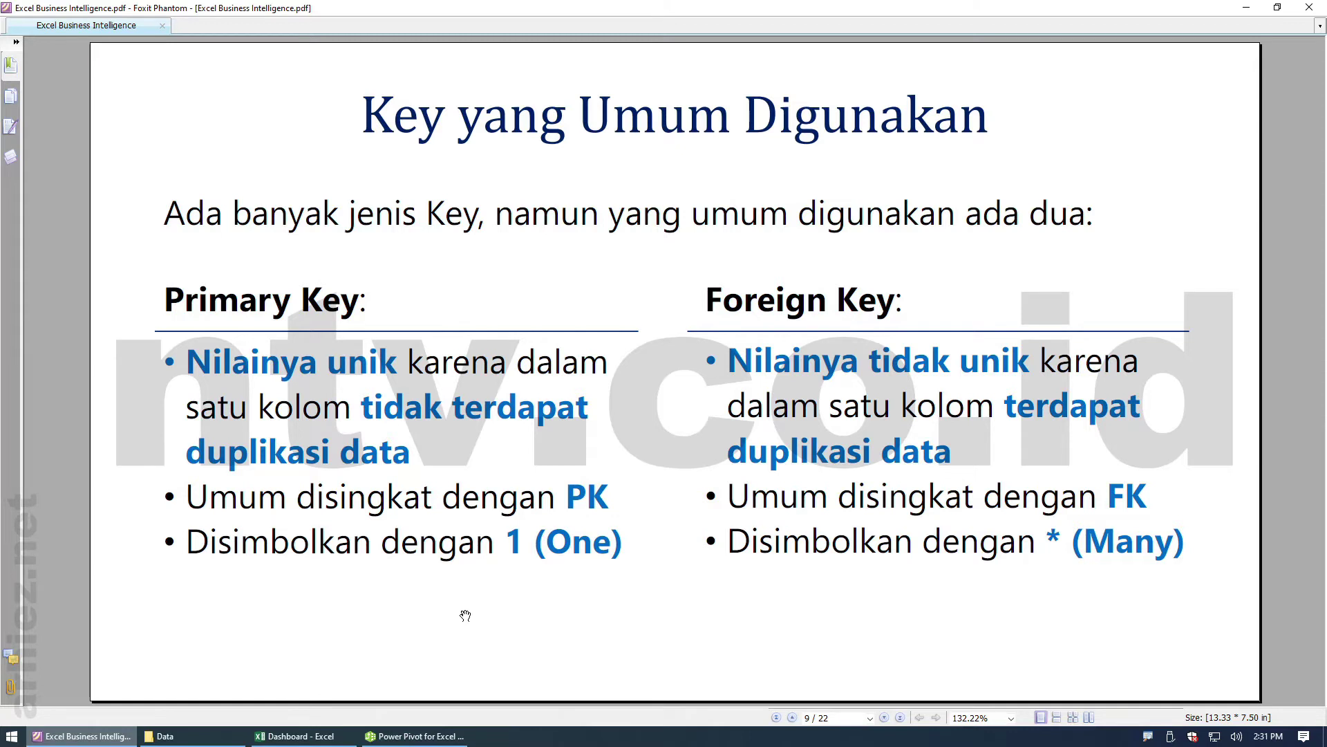
Step: Scroll to the One-to-Many relationship example on page 10, then return to Power Pivot
scroll(568, 547, "down", 1)
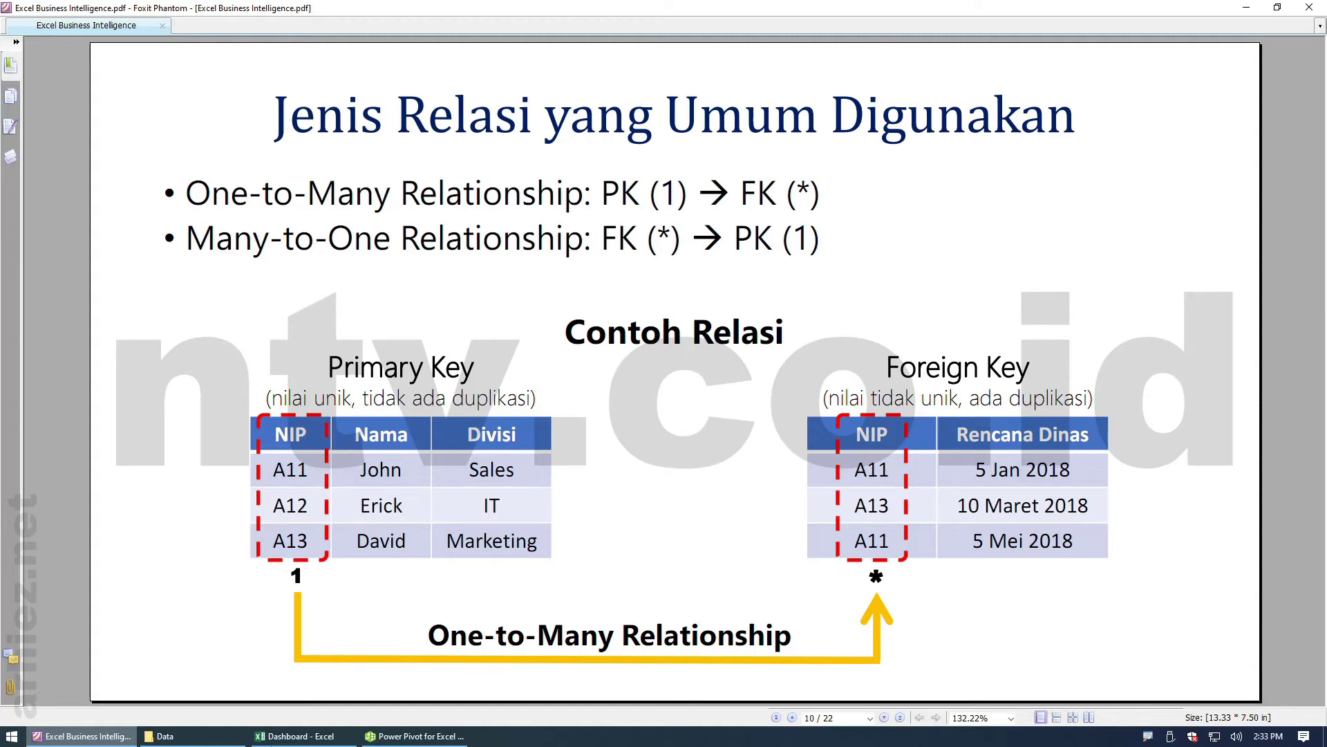
left_click(413, 737)
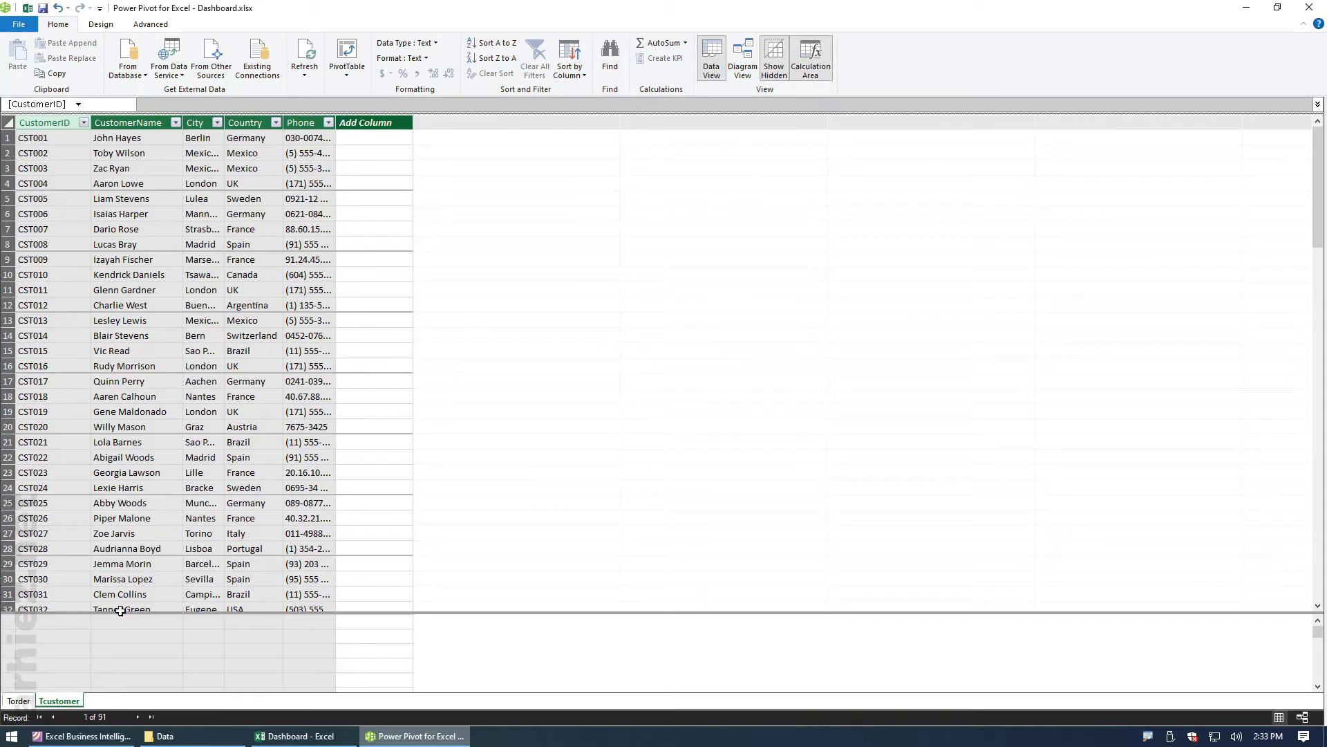
Step: Show the Torder table and select its hidden OrderID through ShippedDate columns
left_click(19, 701)
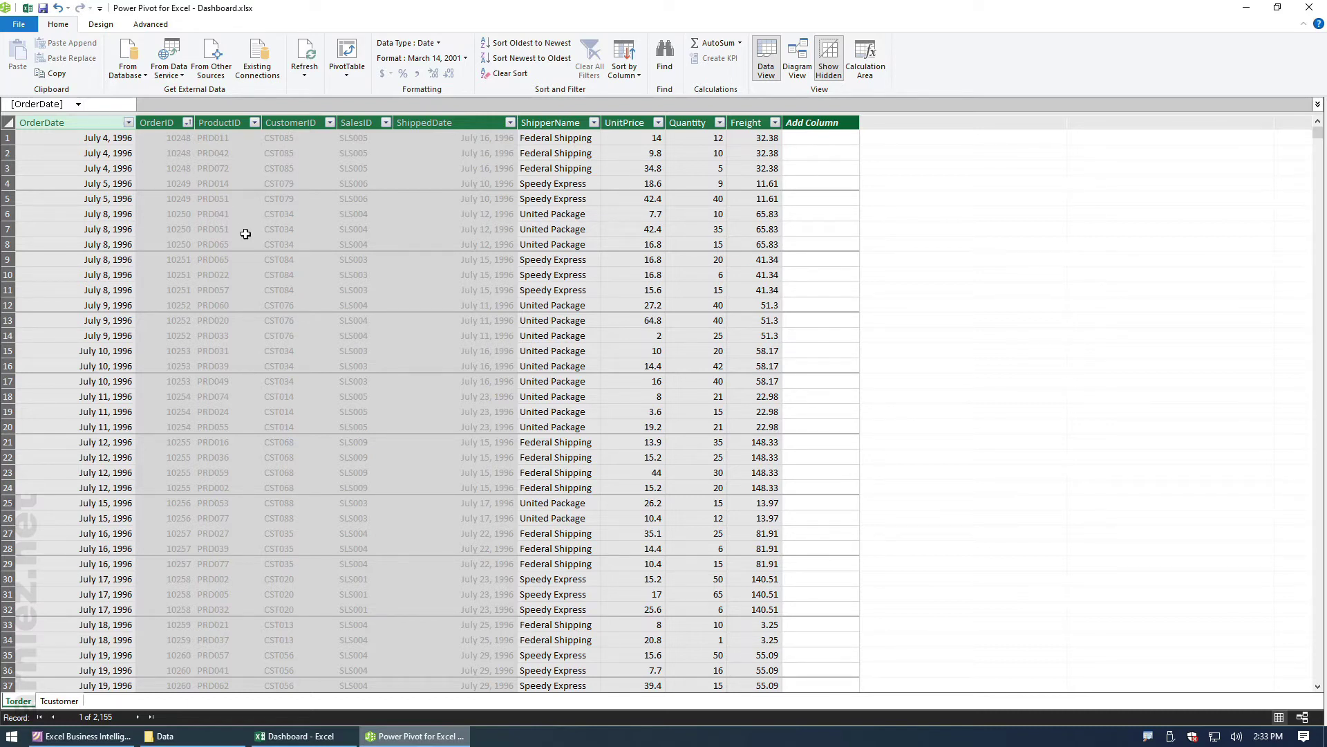
left_click(220, 182)
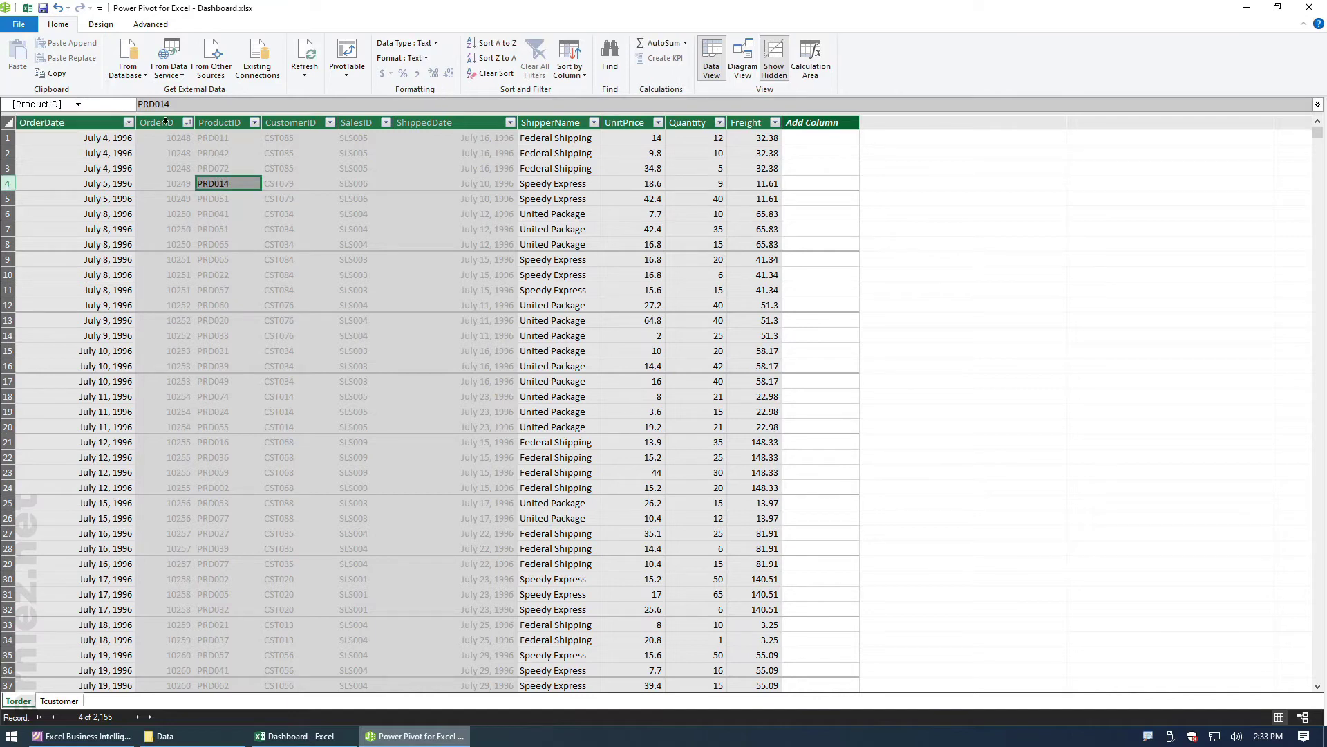
left_click_drag(165, 122, 318, 123)
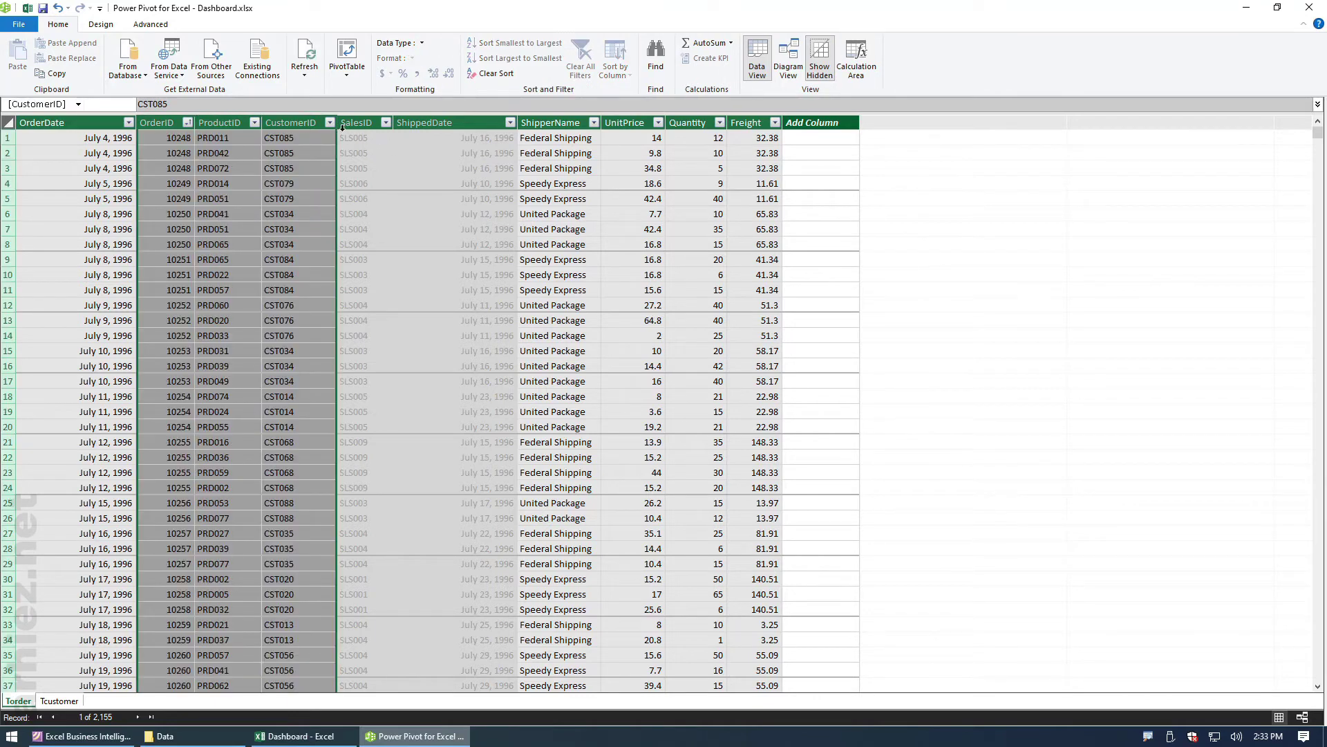
left_click(217, 183)
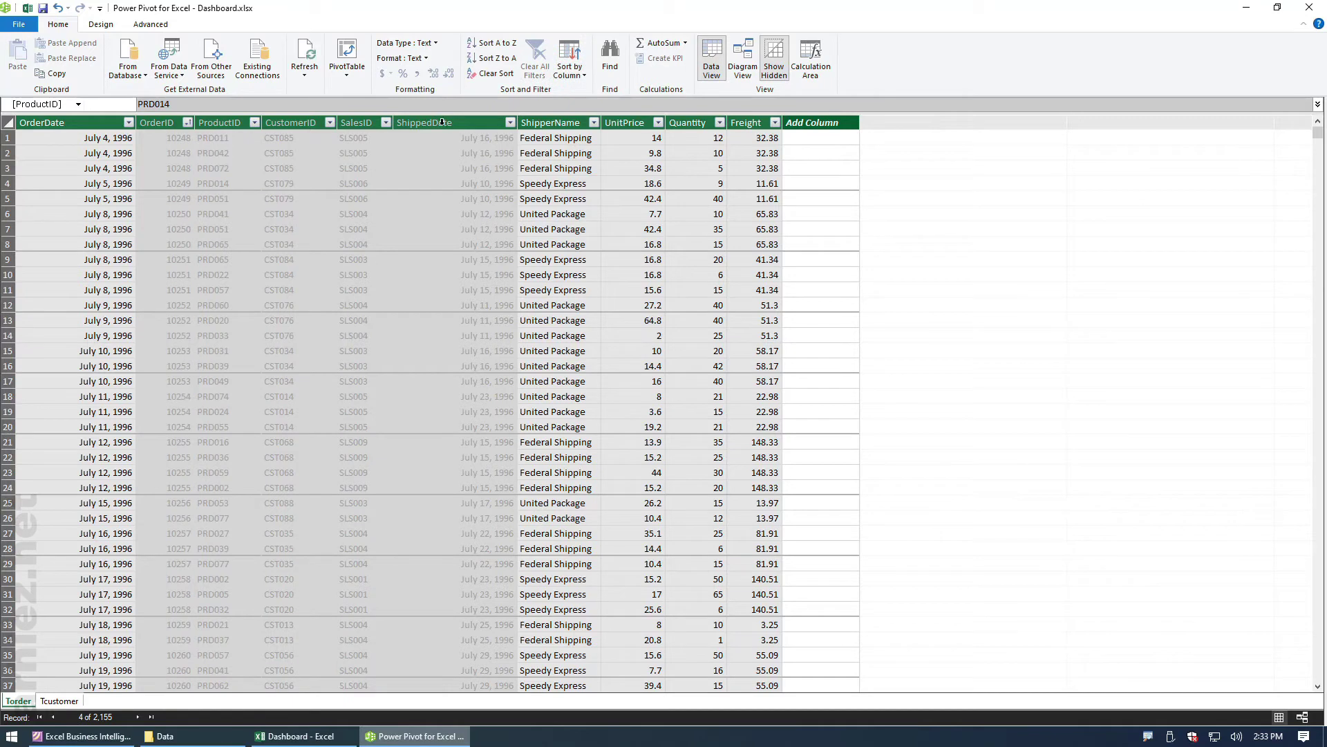
left_click(442, 122, "shift")
Step: Unhide Torder's OrderID–ShippedDate columns from client tools and switch to Diagram View
right_click(443, 124)
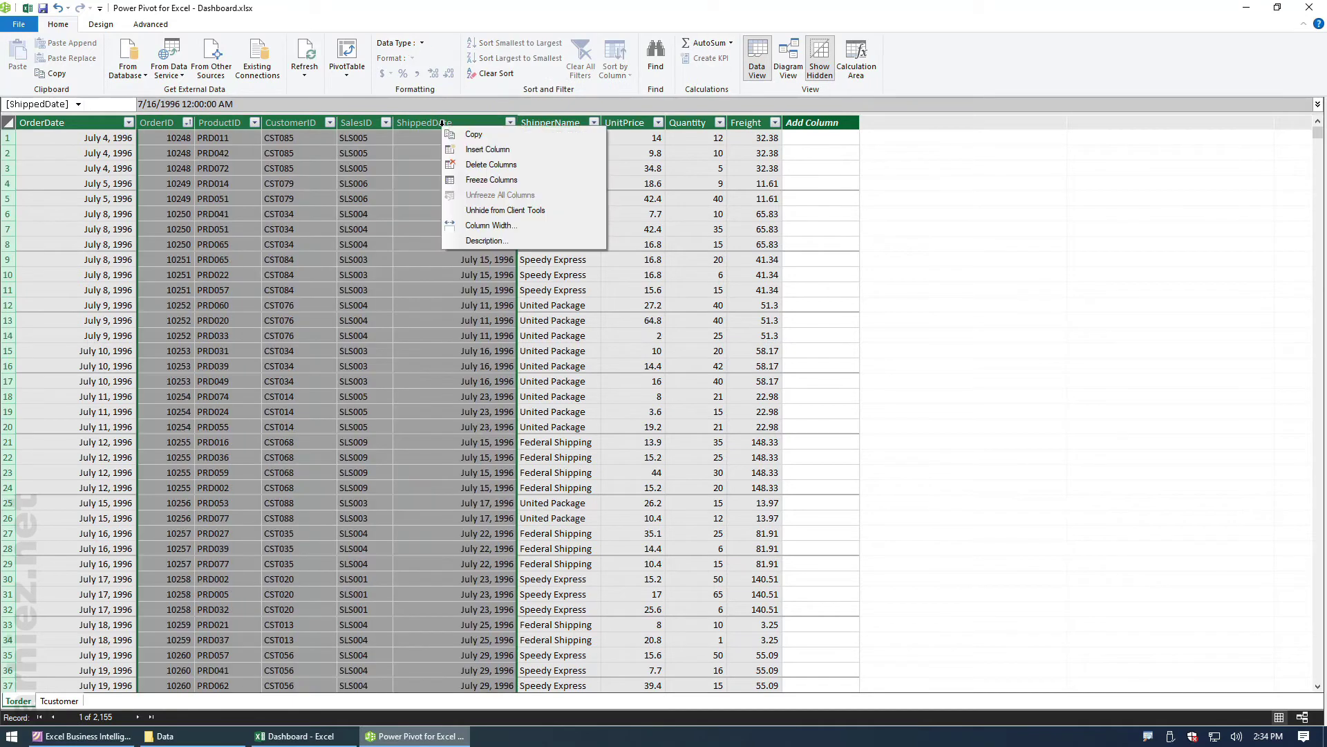
left_click(467, 212)
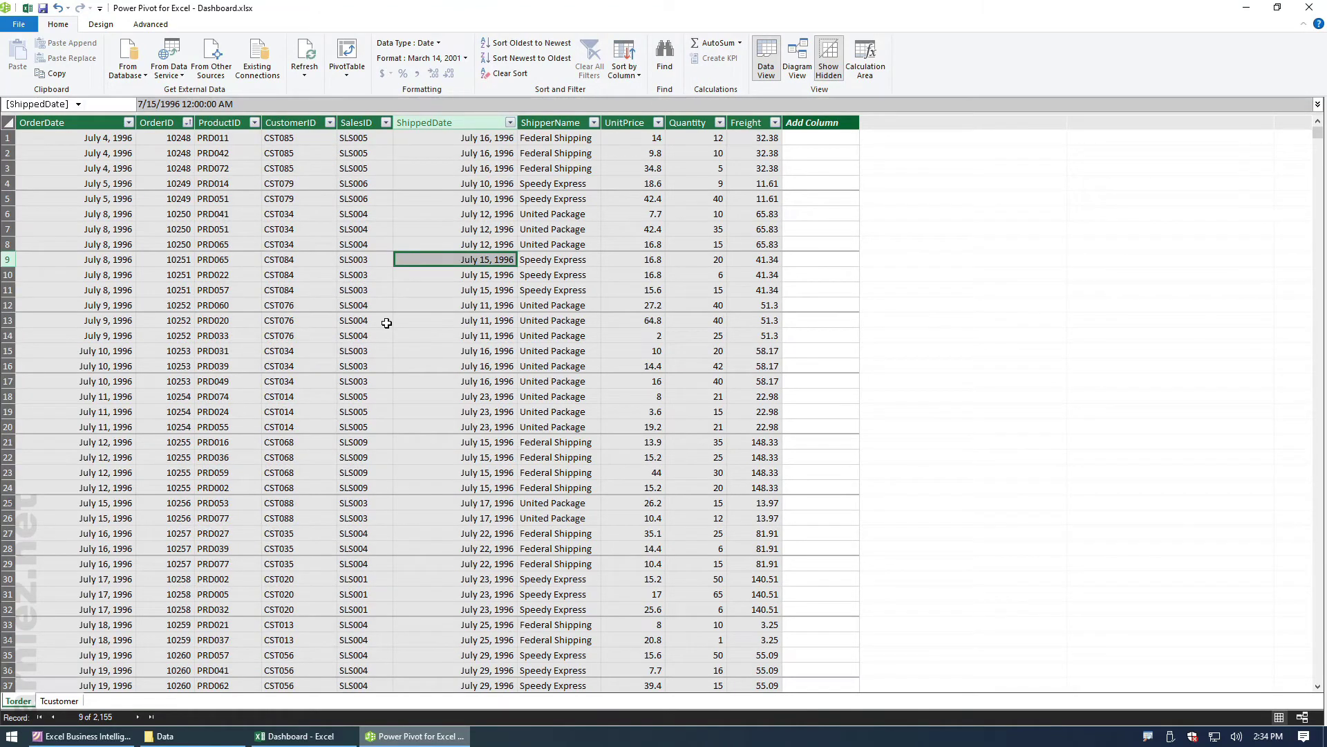
left_click(287, 124)
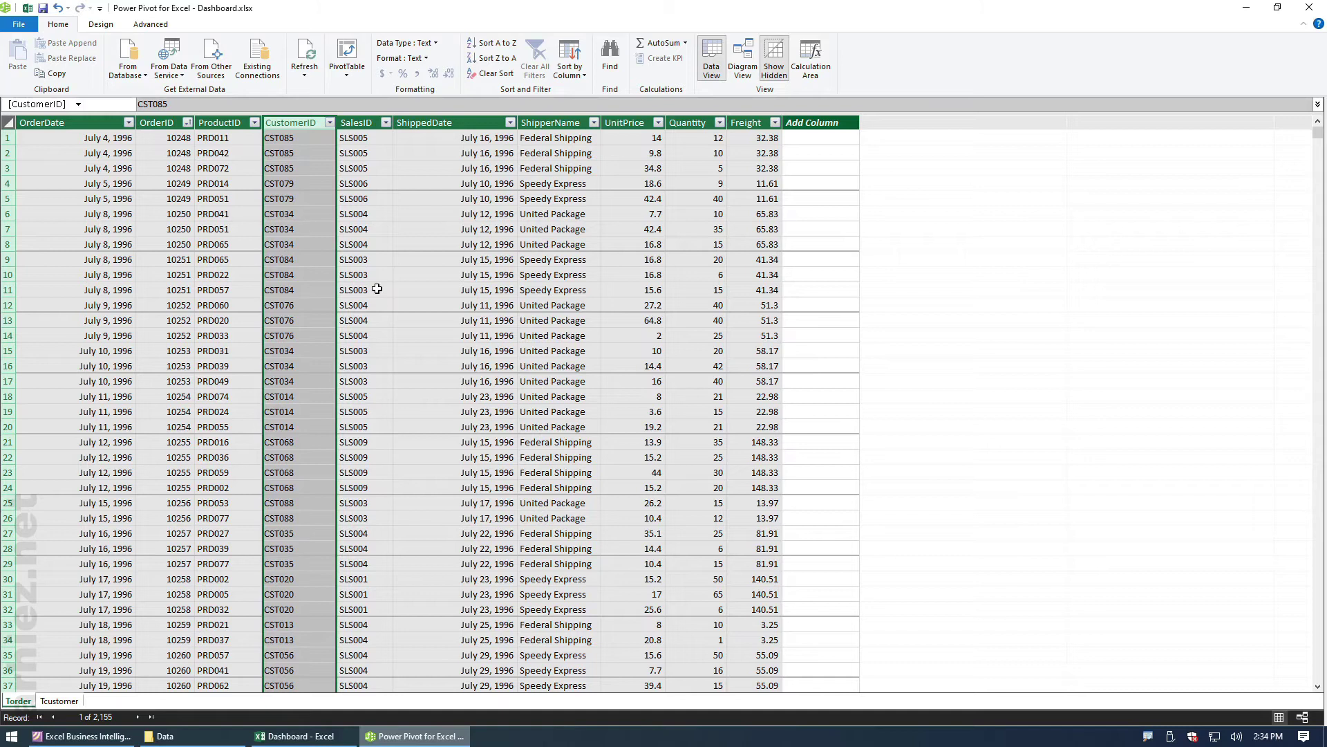
left_click(823, 219)
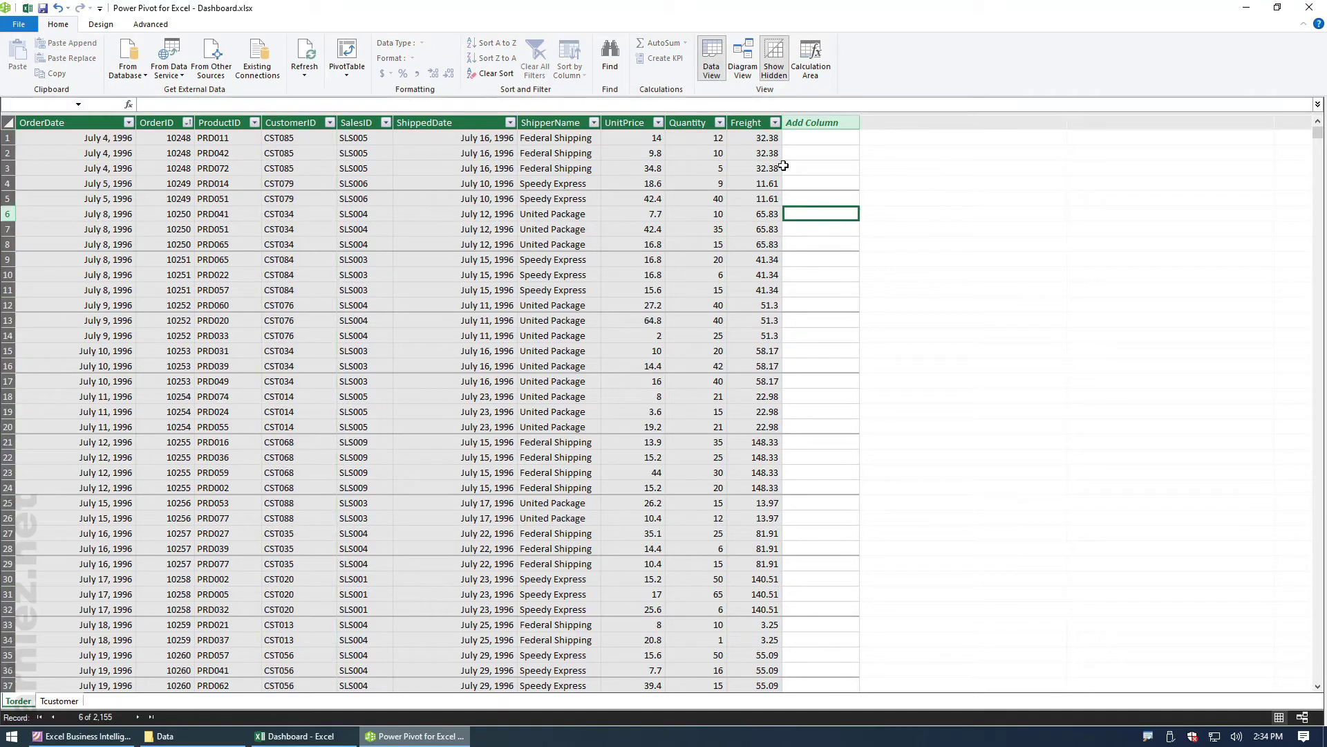
left_click(743, 61)
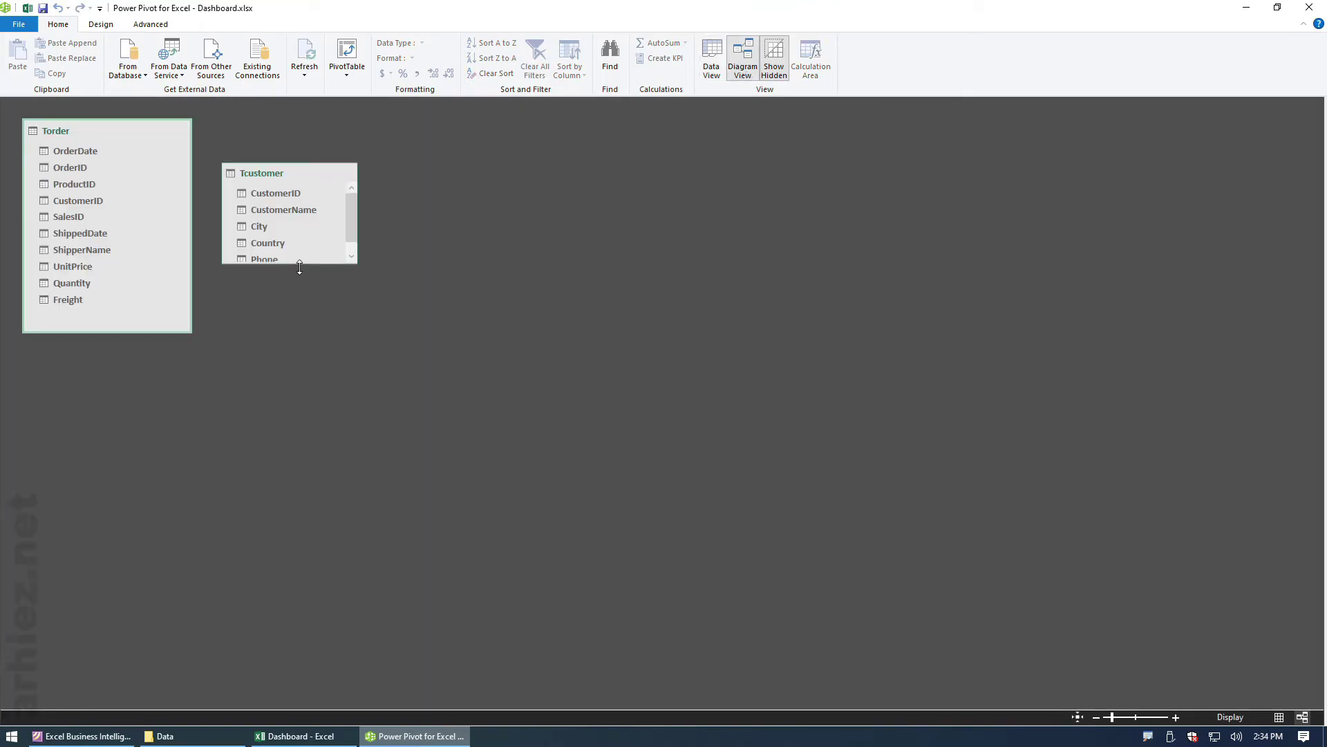
Step: Enlarge the Tcustomer box to show all columns and rearrange both table boxes
left_click_drag(299, 268, 299, 343)
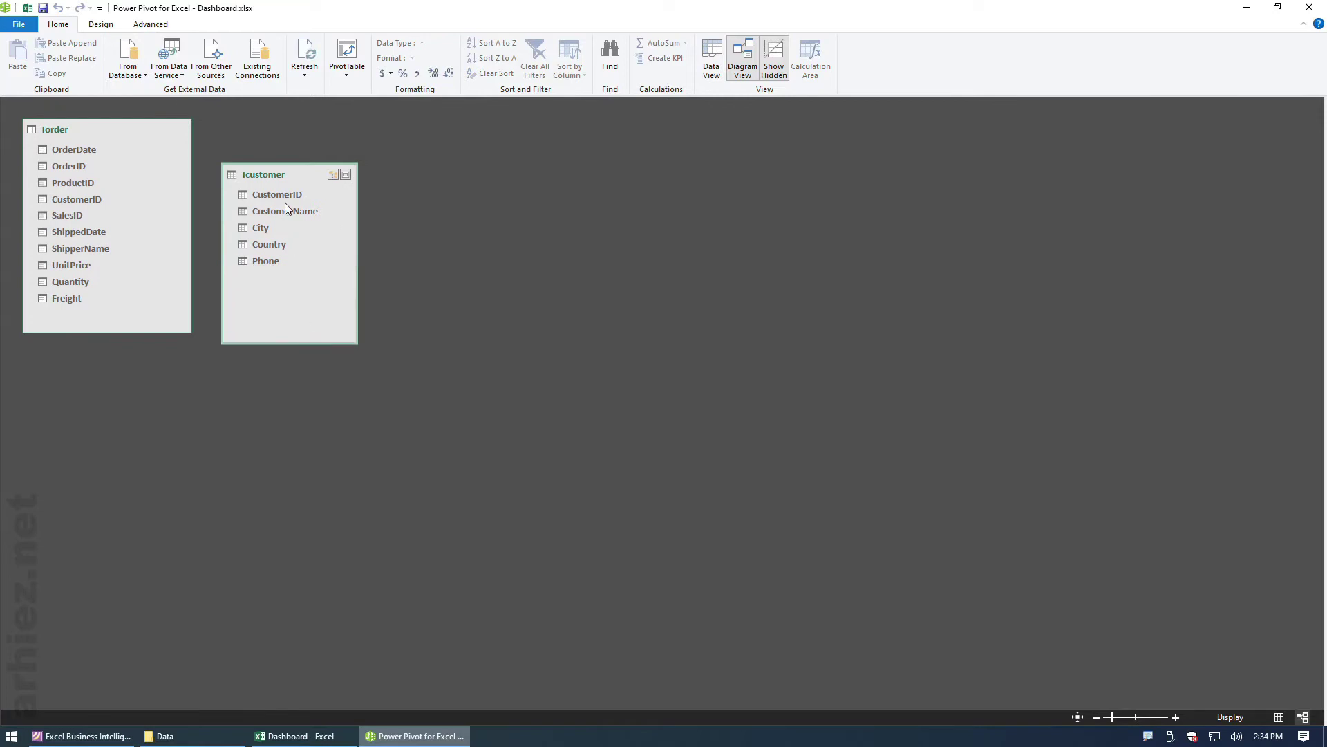
left_click_drag(285, 177, 396, 164)
mouse_move(117, 130)
left_mouse_down()
mouse_move(169, 161)
mouse_move(191, 155)
left_mouse_up()
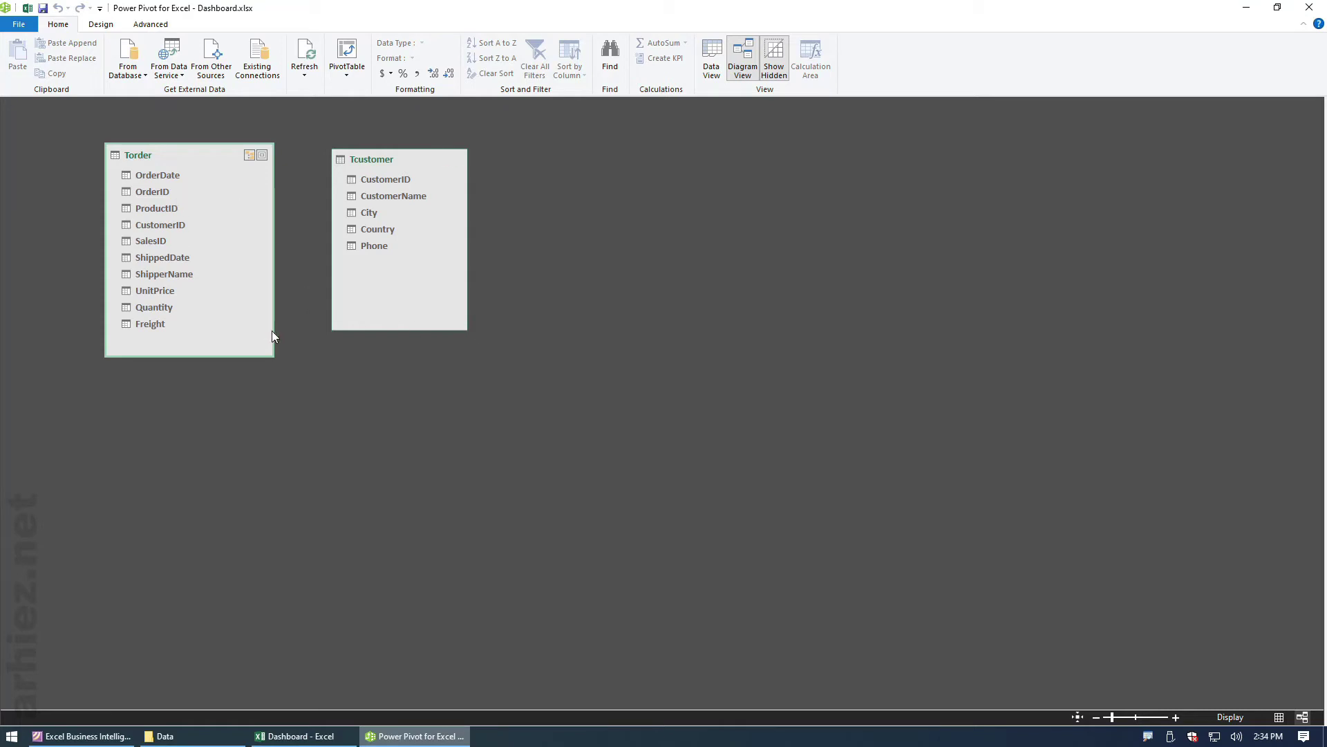
Step: Relate Tcustomer.CustomerID to Torder.CustomerID, then move Tcustomer down and right
left_click(398, 182)
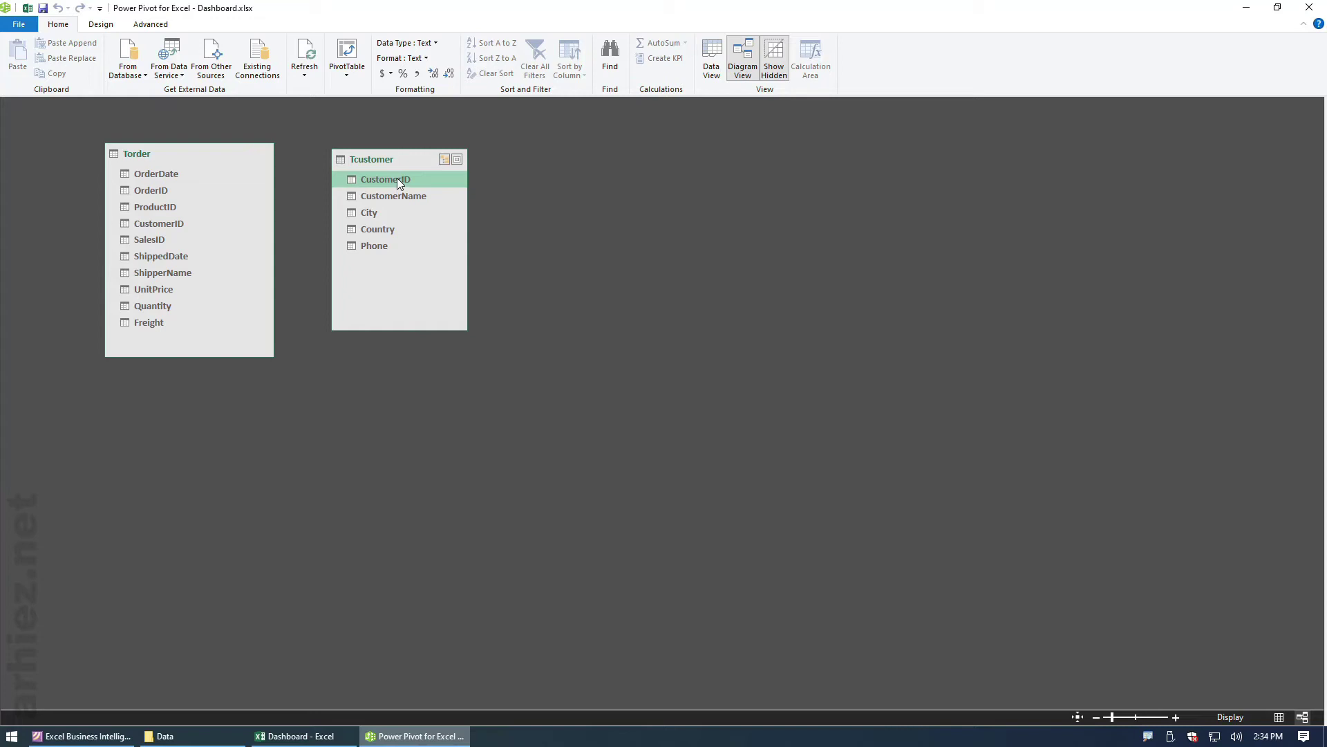
mouse_move(398, 181)
left_mouse_down()
mouse_move(185, 207)
mouse_move(193, 229)
left_mouse_up()
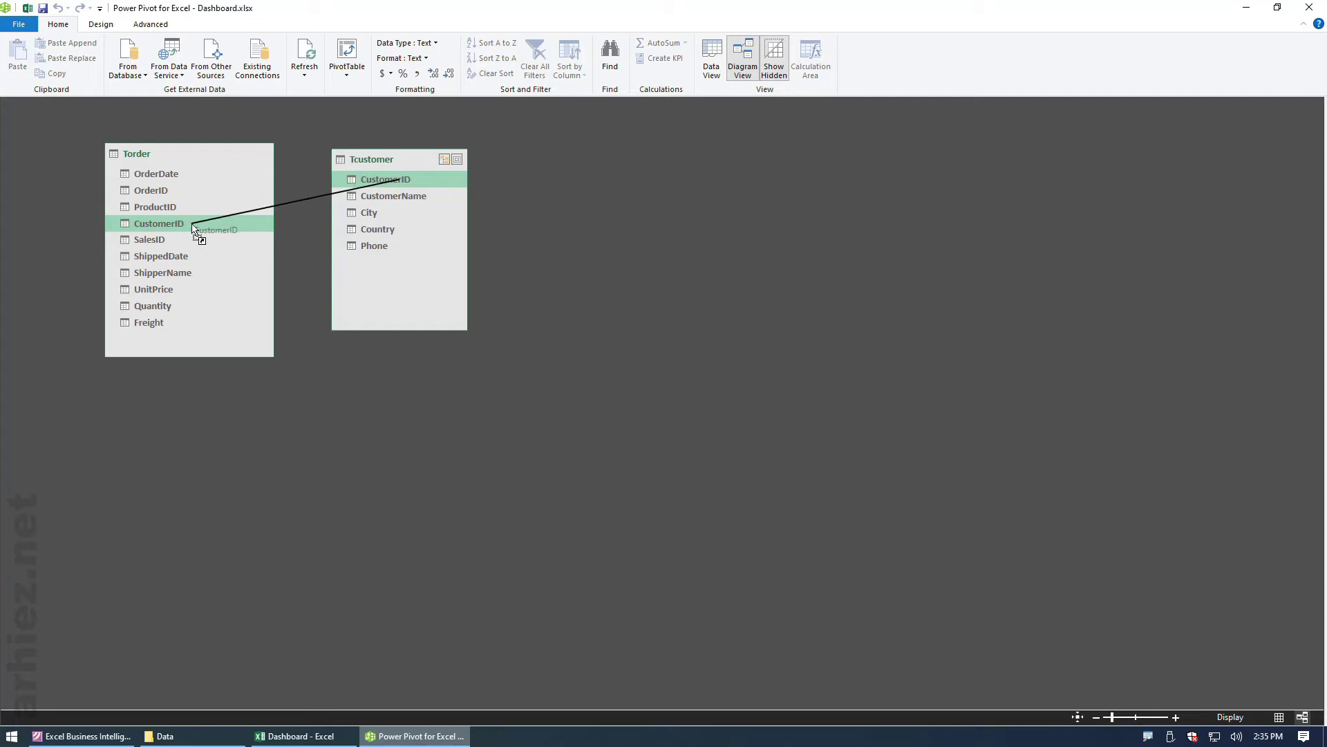
left_click_drag(193, 229, 189, 226)
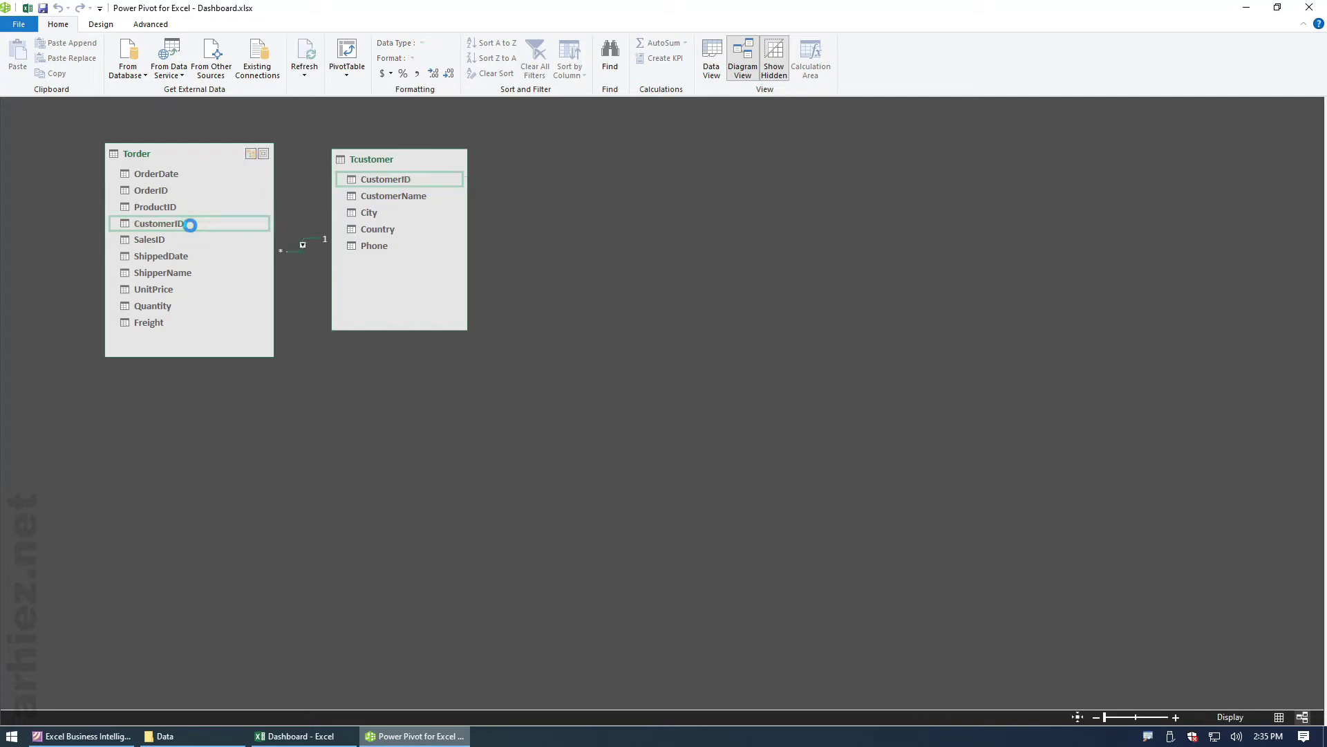
left_click_drag(371, 160, 409, 232)
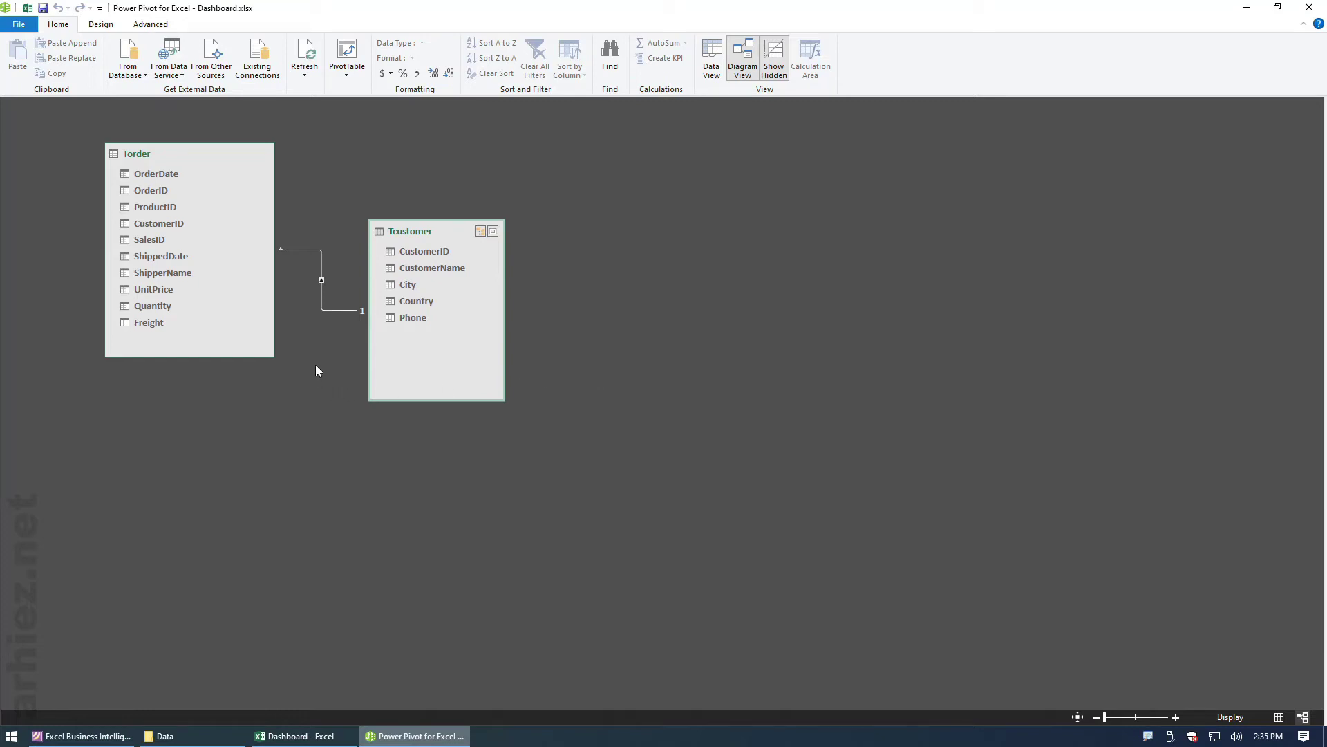
left_click(334, 310)
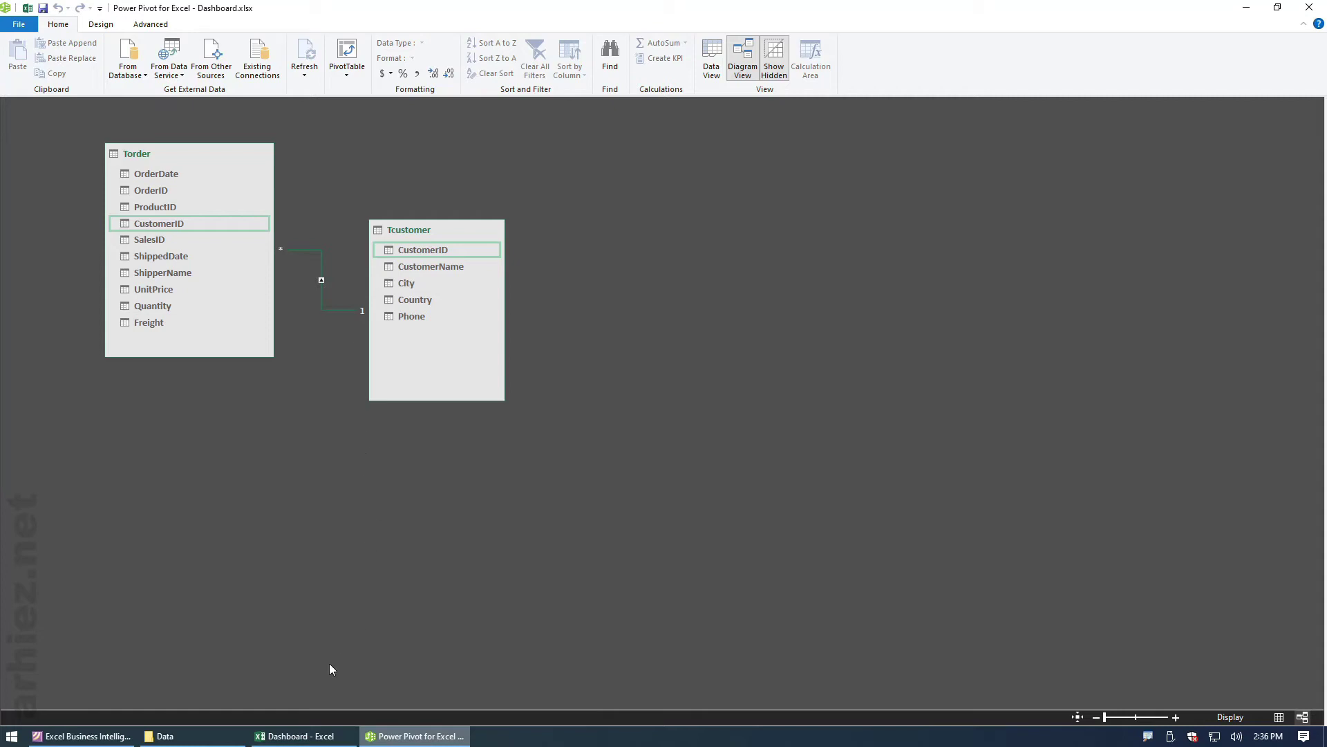
Step: Back in the Dashboard workbook, select the pivot's quantity values to check their sum
left_click(306, 737)
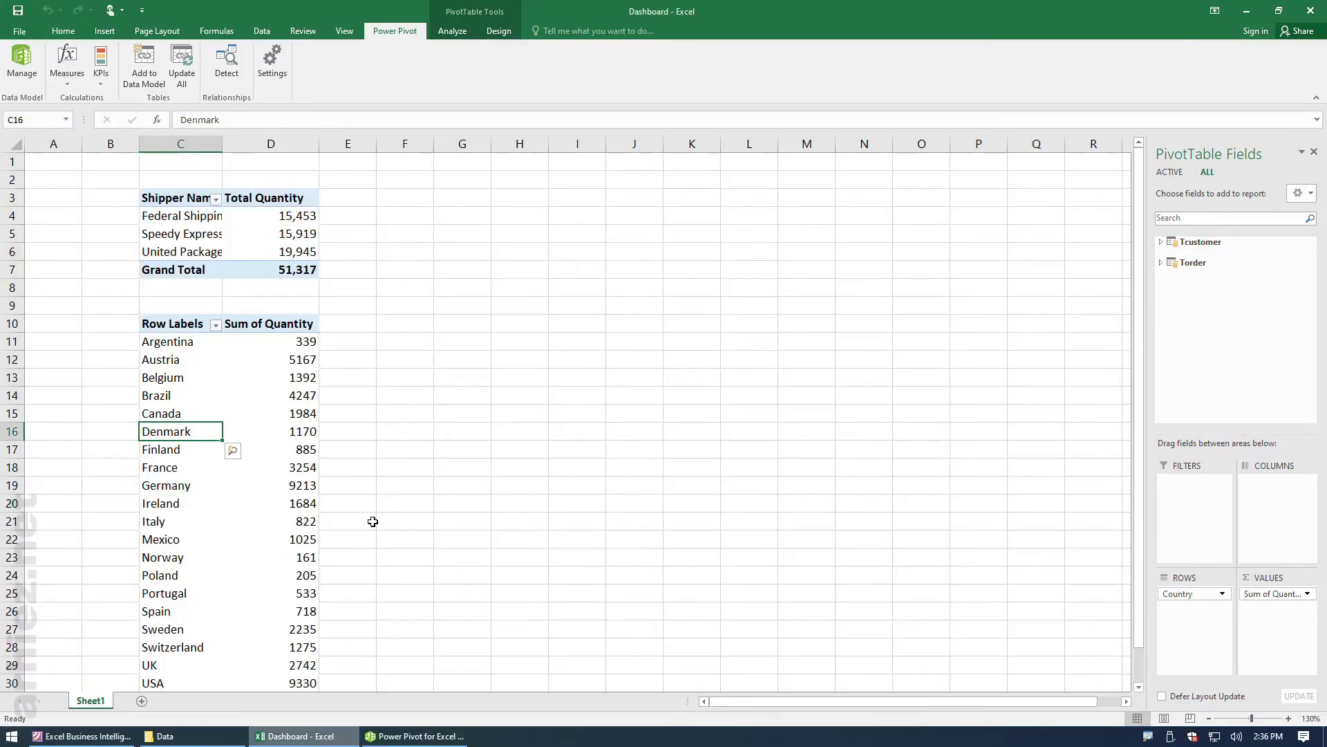
scroll(410, 481, "down", 2)
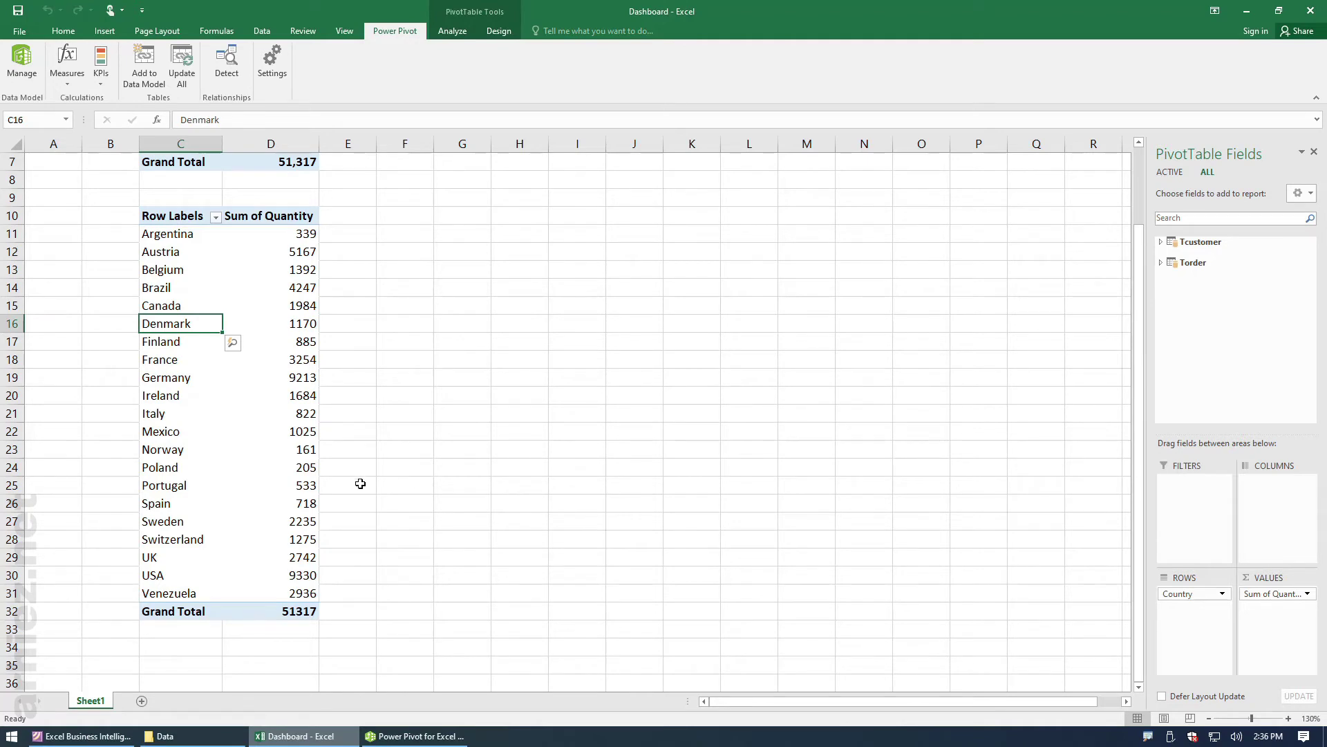
left_click_drag(261, 229, 267, 592)
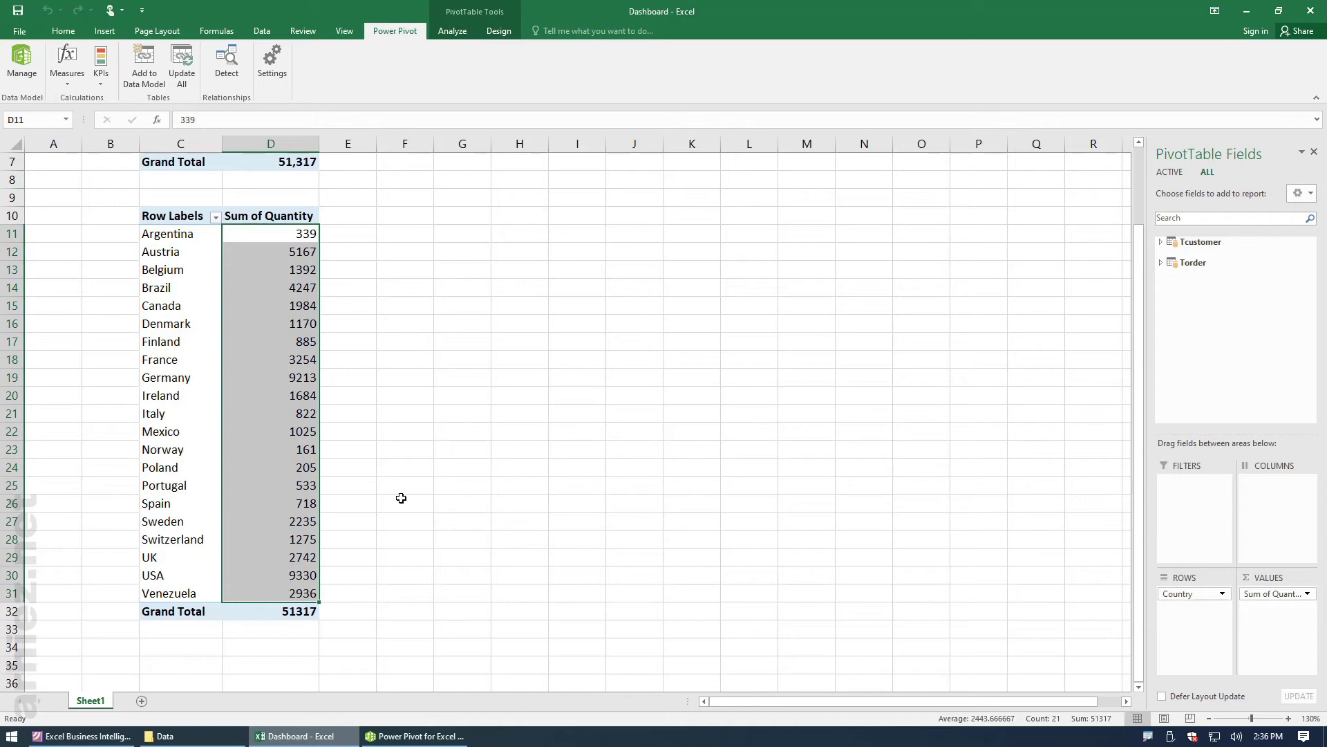
left_click(407, 436)
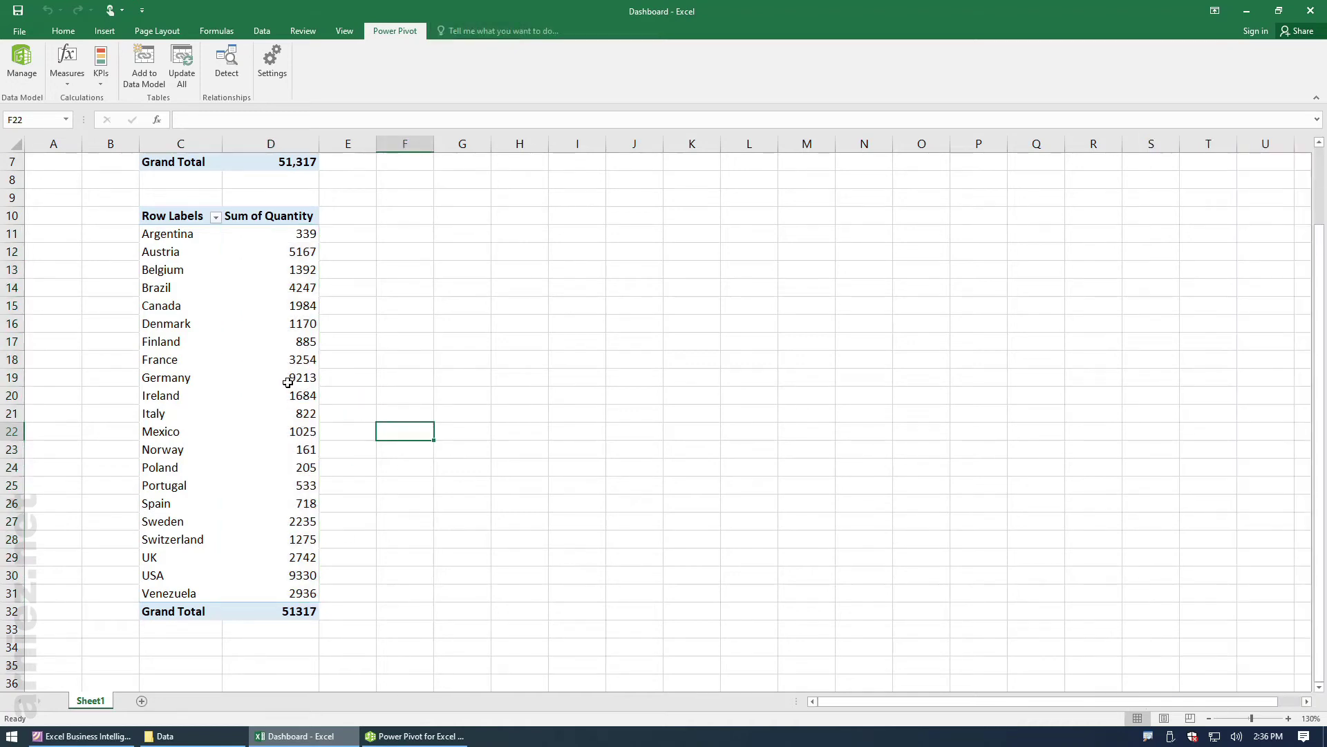
left_click(289, 378)
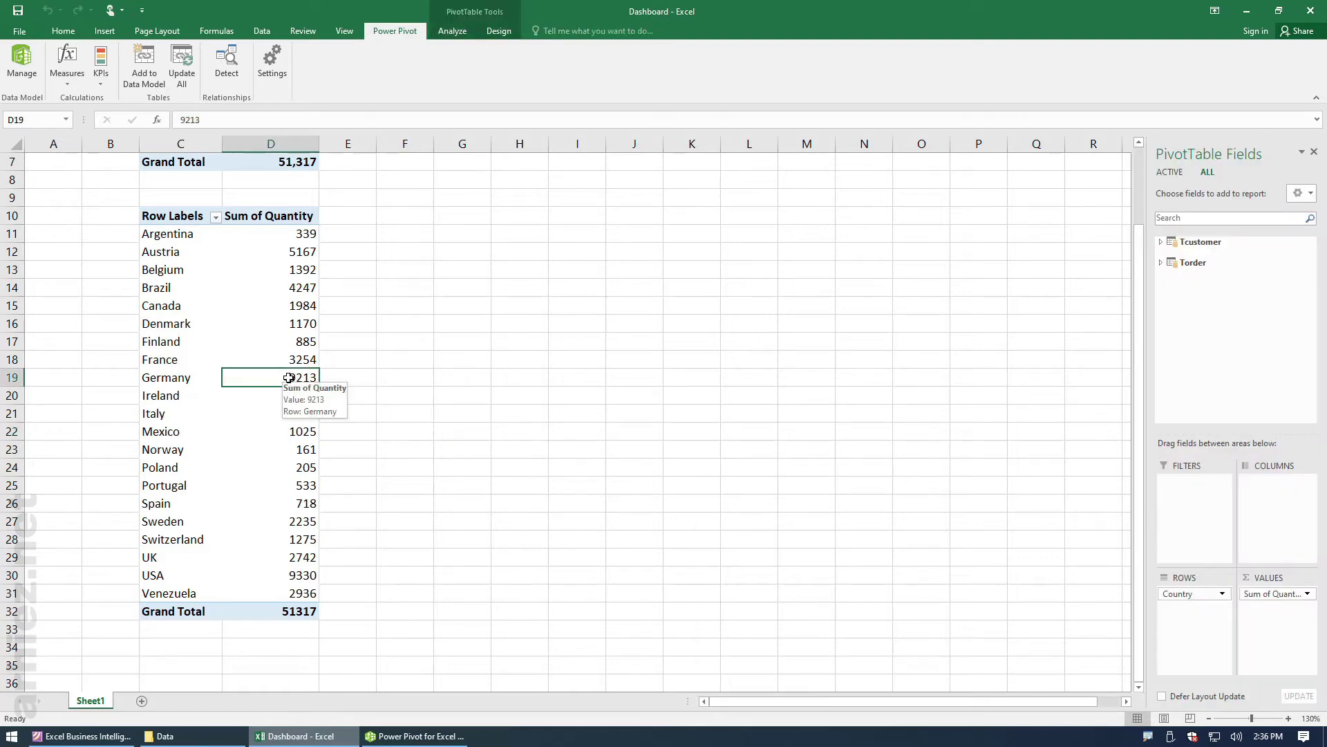
Step: Rename the PivotTable to Pcountry
left_click(452, 31)
left_click(61, 64)
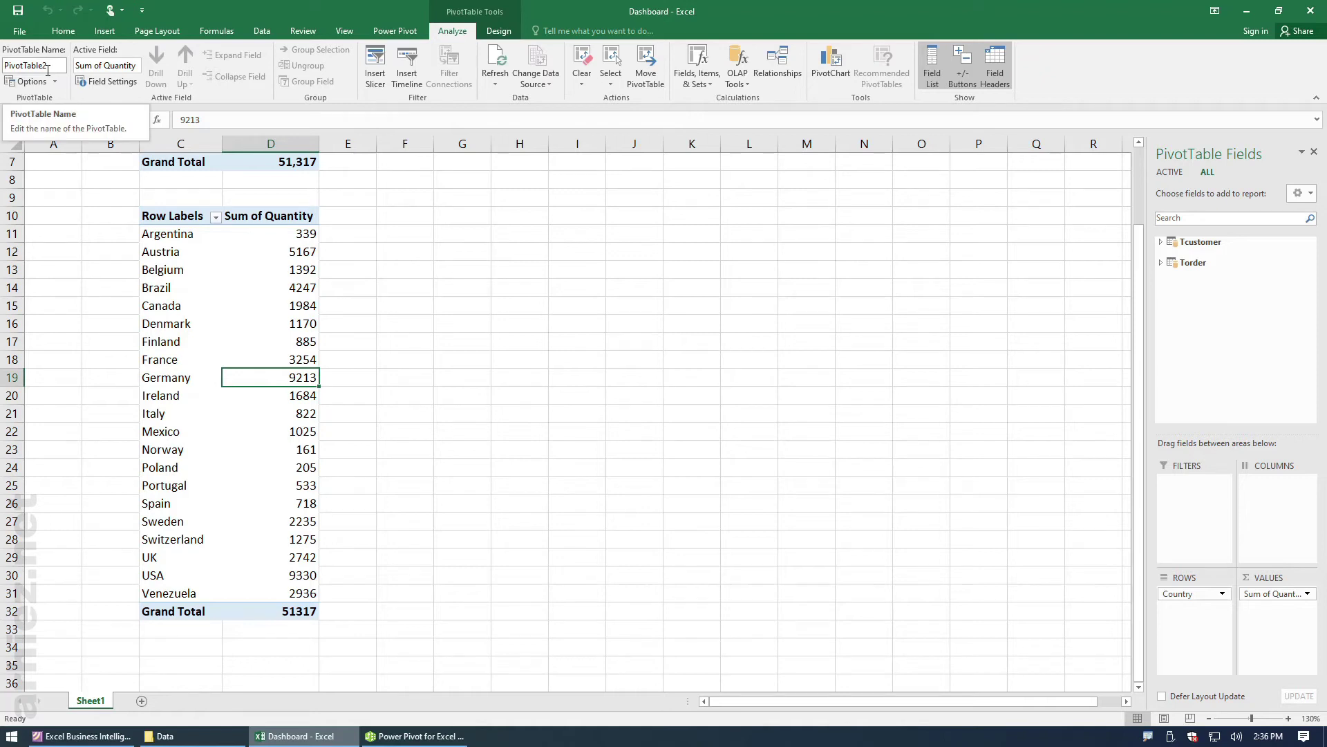
type("Pcountry")
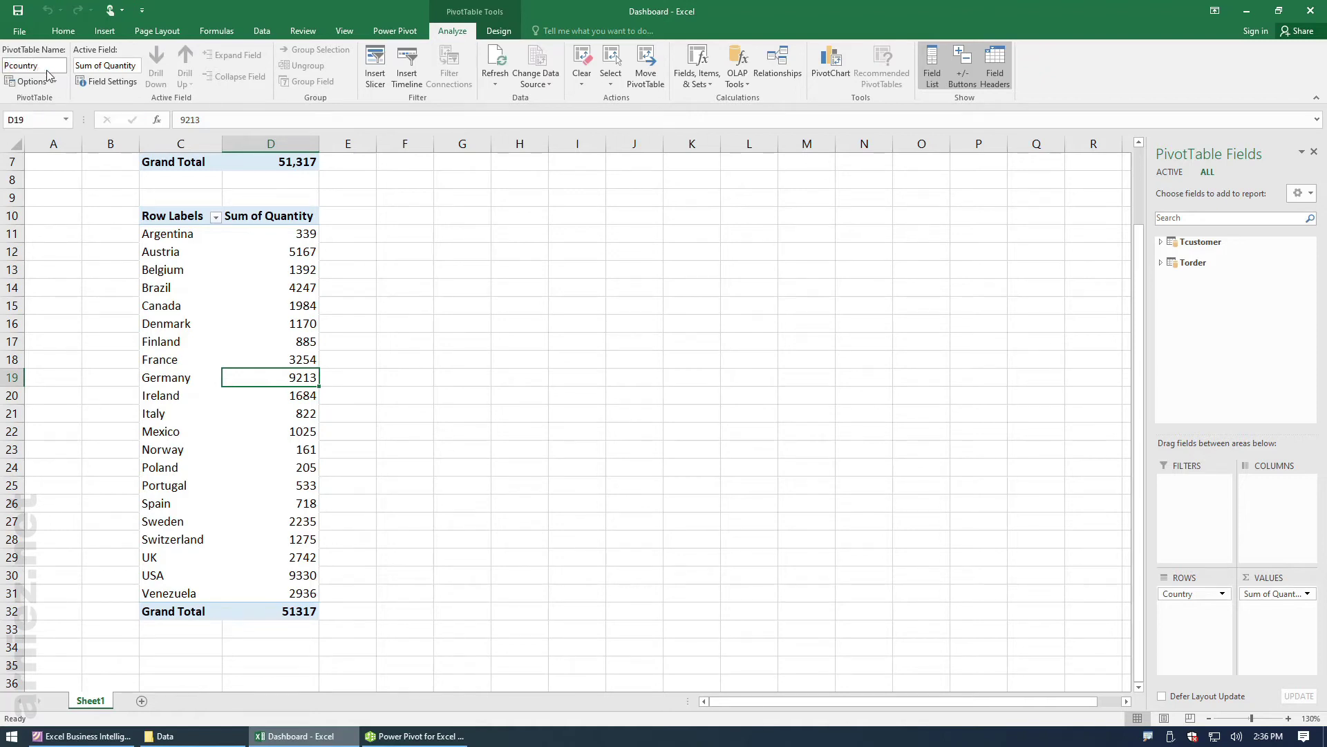
key("Return")
Step: Replace the Row Labels header with Country
left_click(163, 215)
double_click(163, 215)
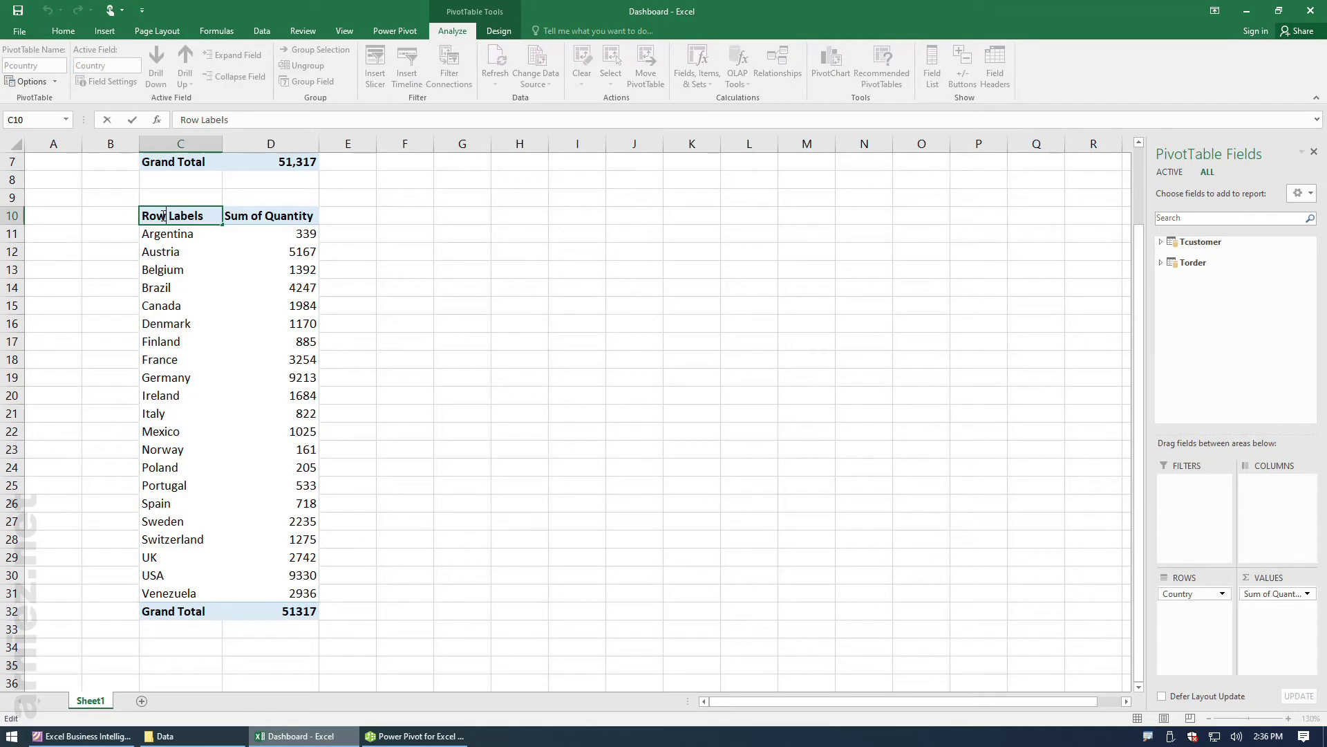
key("Delete")
key("Delete")
key("Delete")
key("Delete")
key("Delete")
key("Delete")
key("Delete")
type("Country")
key("Return")
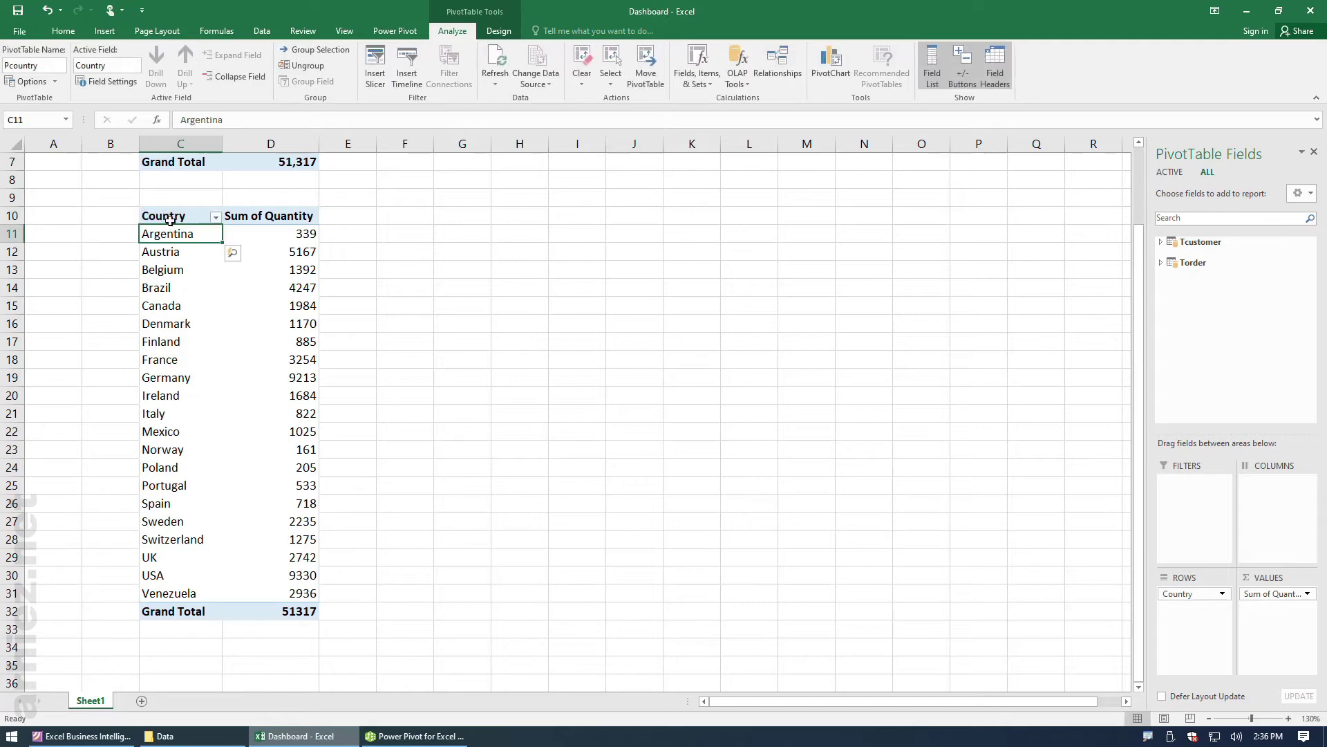
Step: Give the Sum of Quantity value field the custom name Total Quantity
left_click(254, 215)
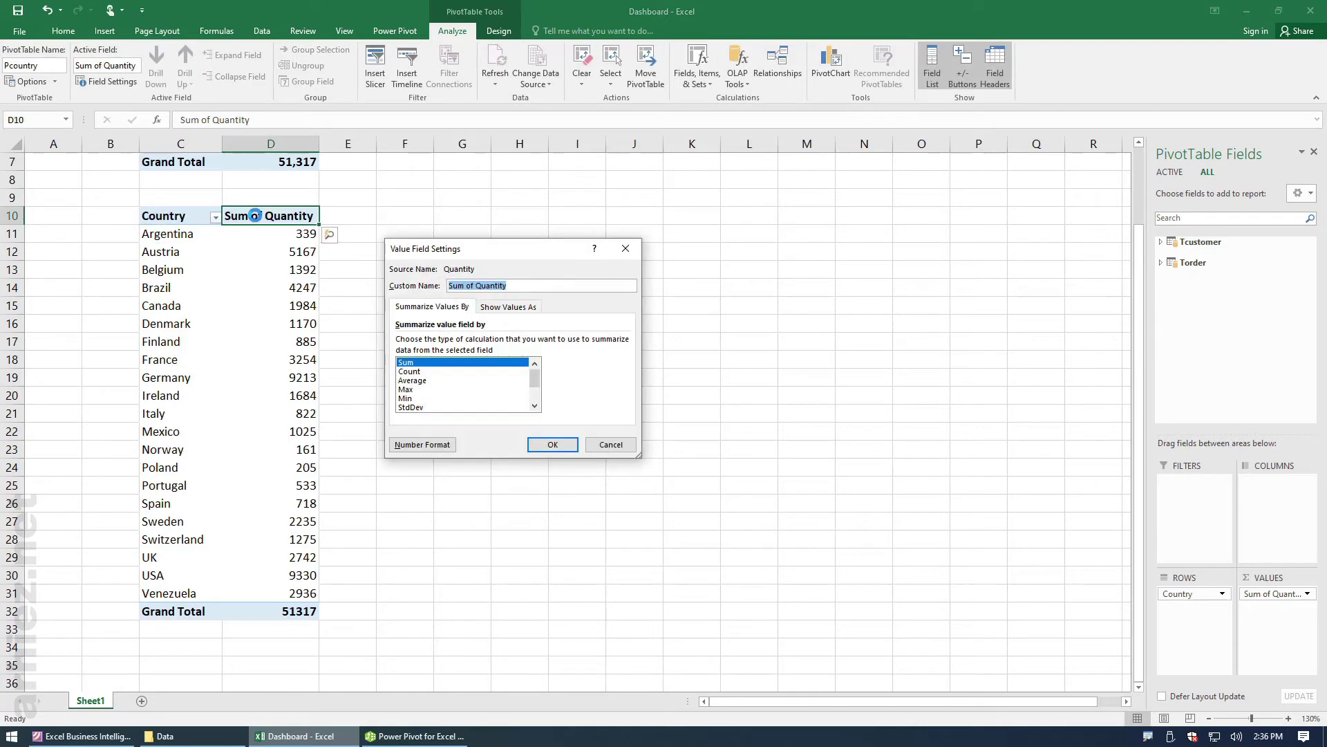
type("Total Quan")
type("tity")
key("Return")
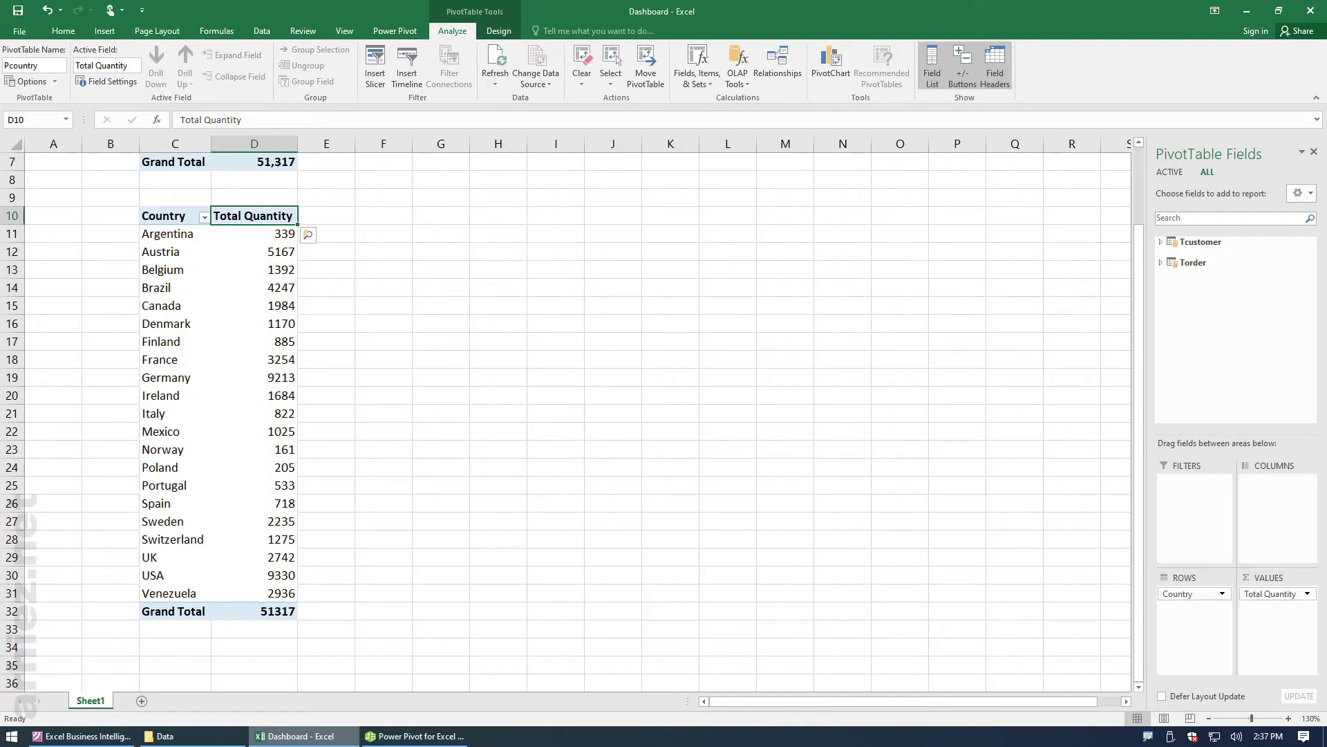
Step: Turn off Autofit column widths on update in the PivotTable Options
left_click(236, 356)
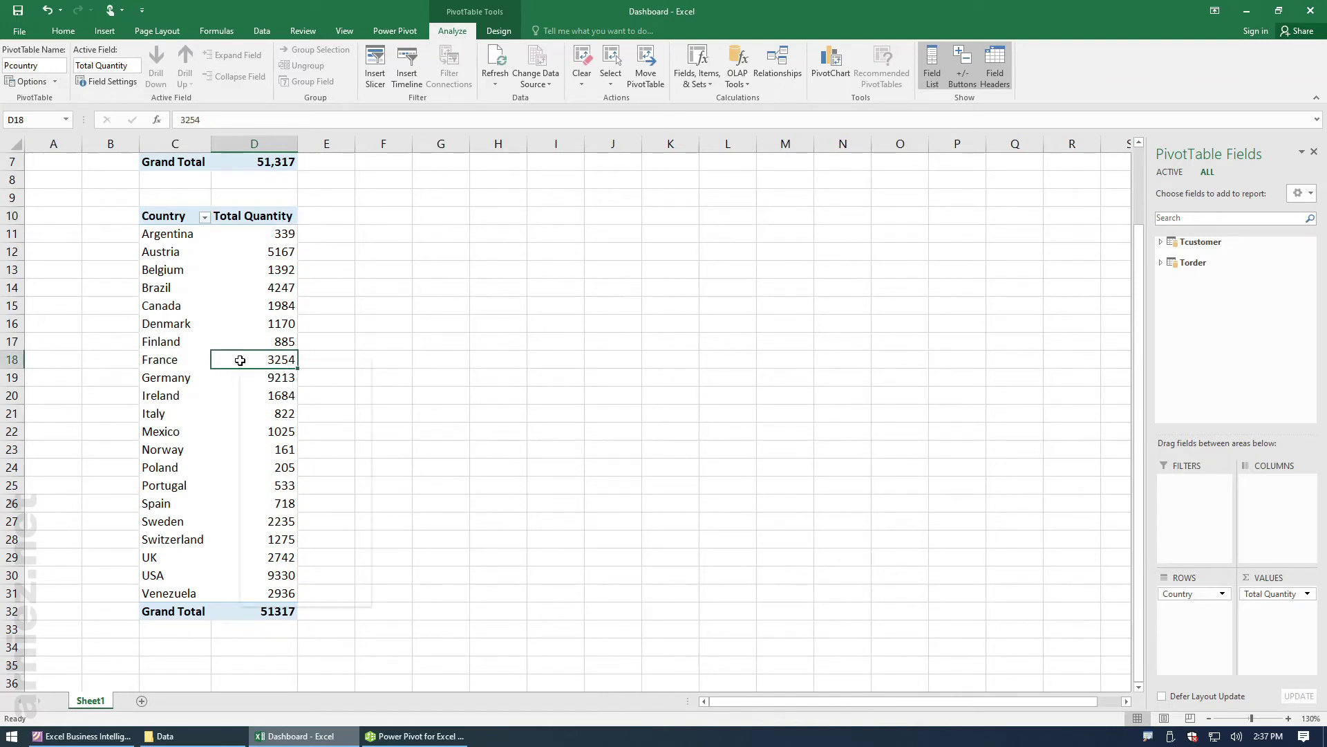
right_click(240, 360)
left_click(300, 579)
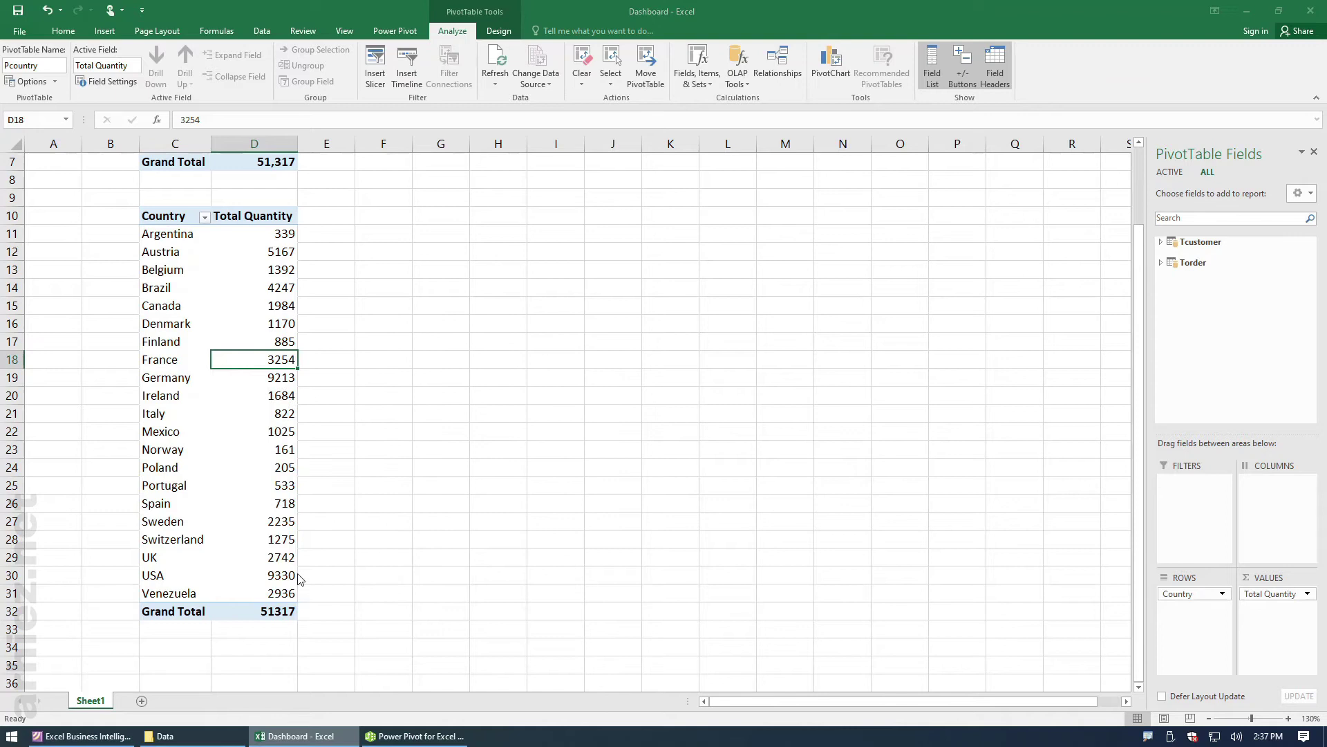
left_click(220, 607)
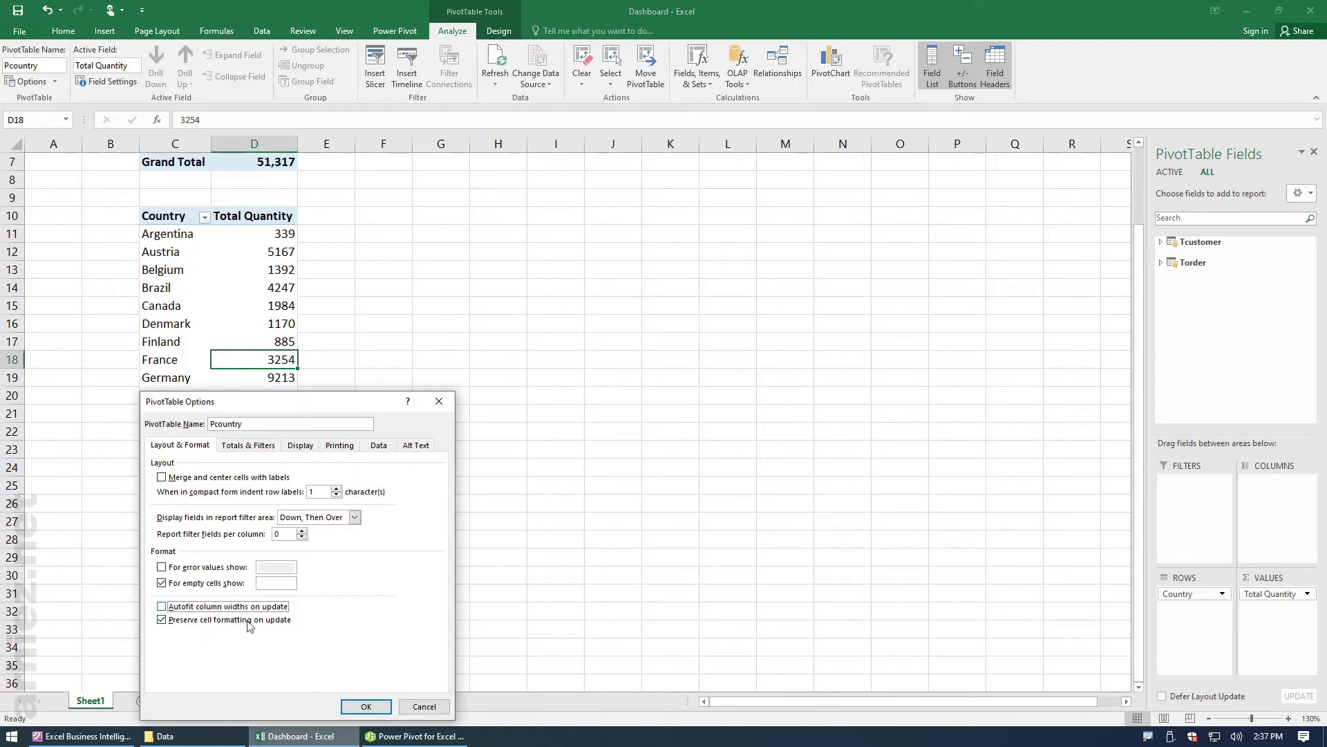
left_click(366, 707)
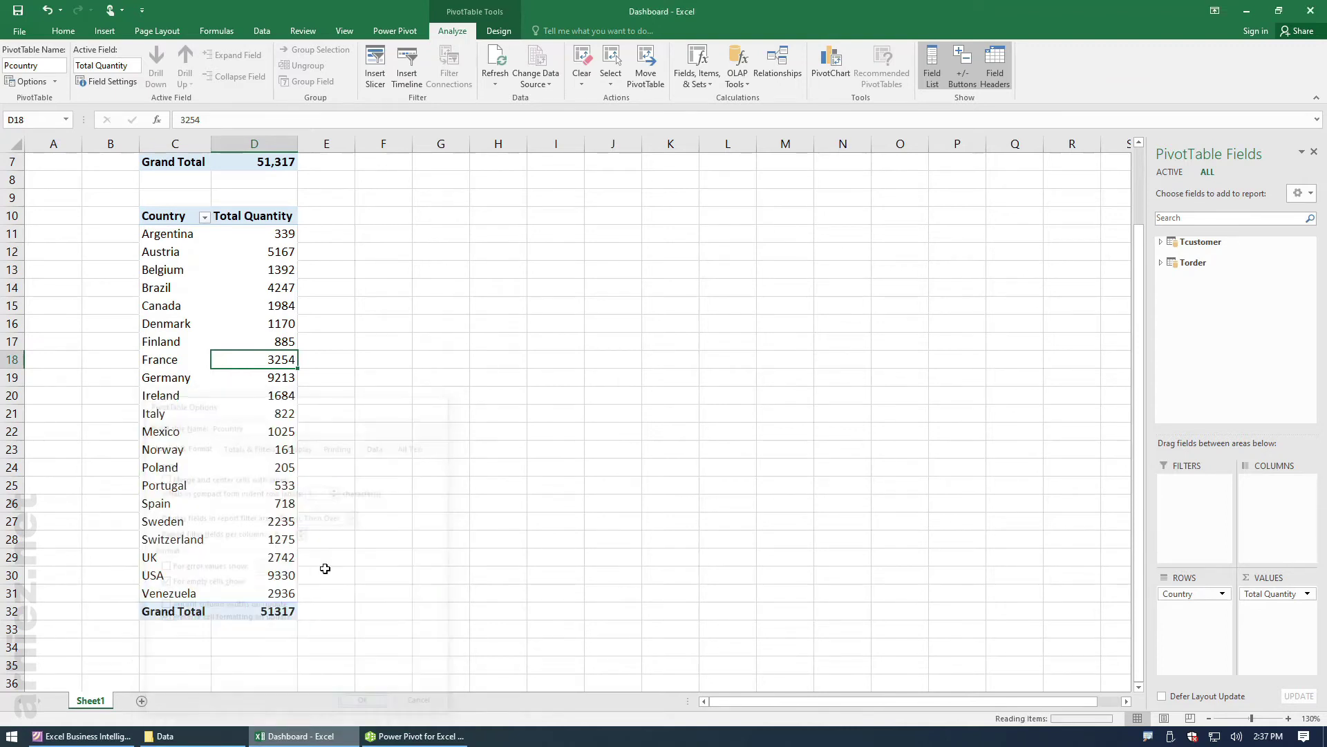
Step: Format Total Quantity as Number with 0 decimals and a 1000 separator
right_click(274, 361)
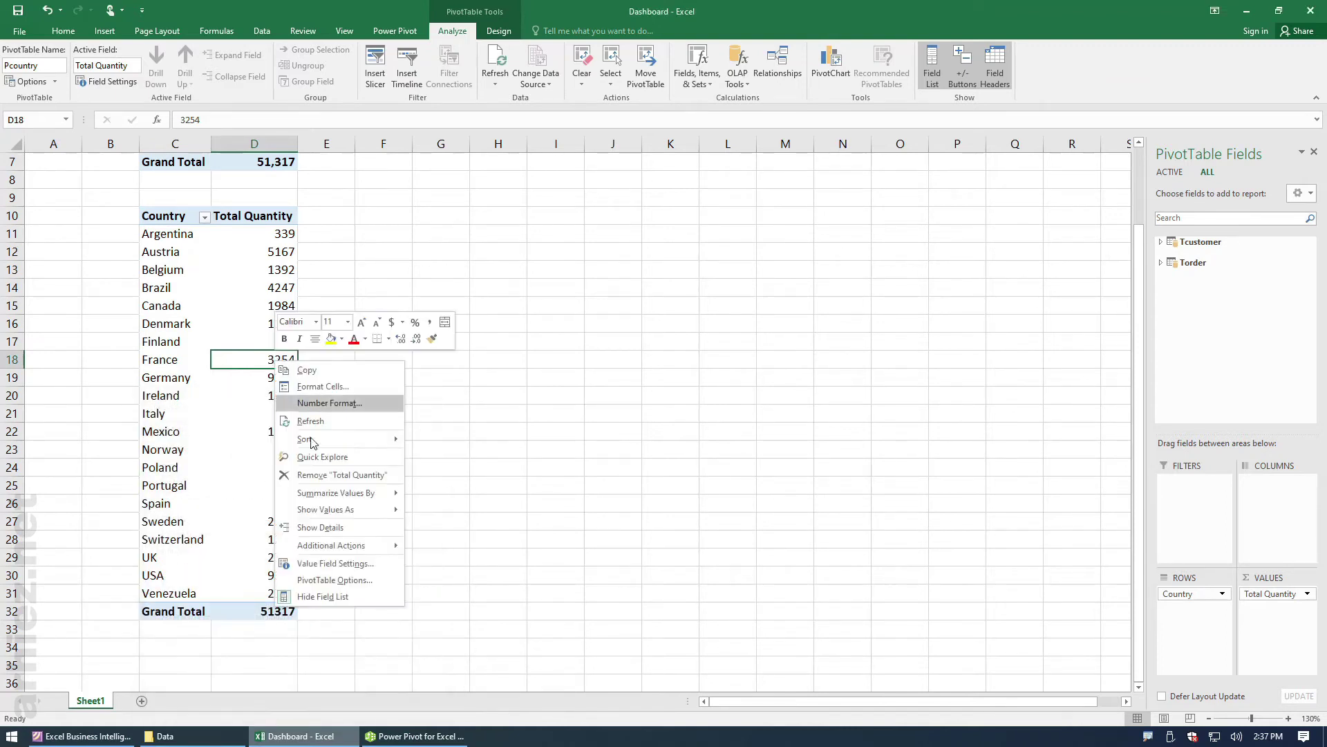
left_click(335, 563)
left_click(251, 648)
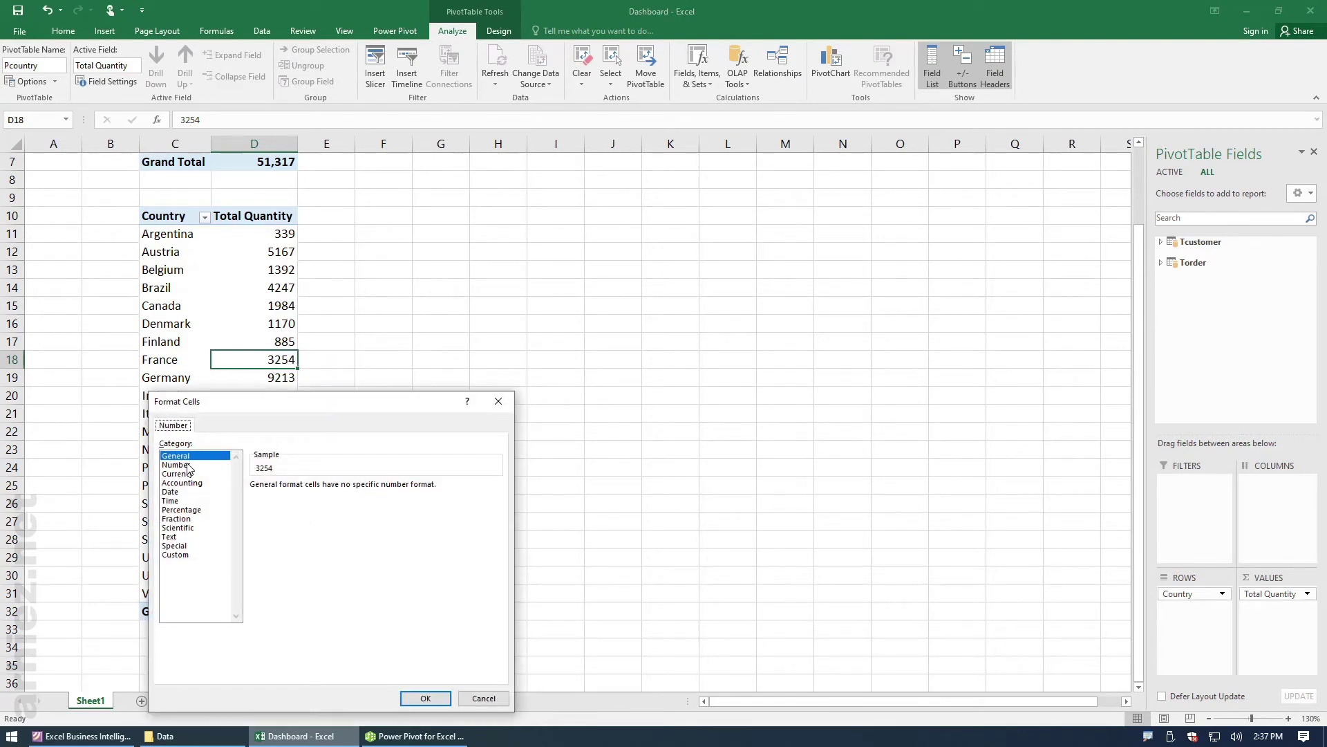
left_click(188, 464)
left_click(344, 490)
left_click(344, 490)
left_click(323, 503)
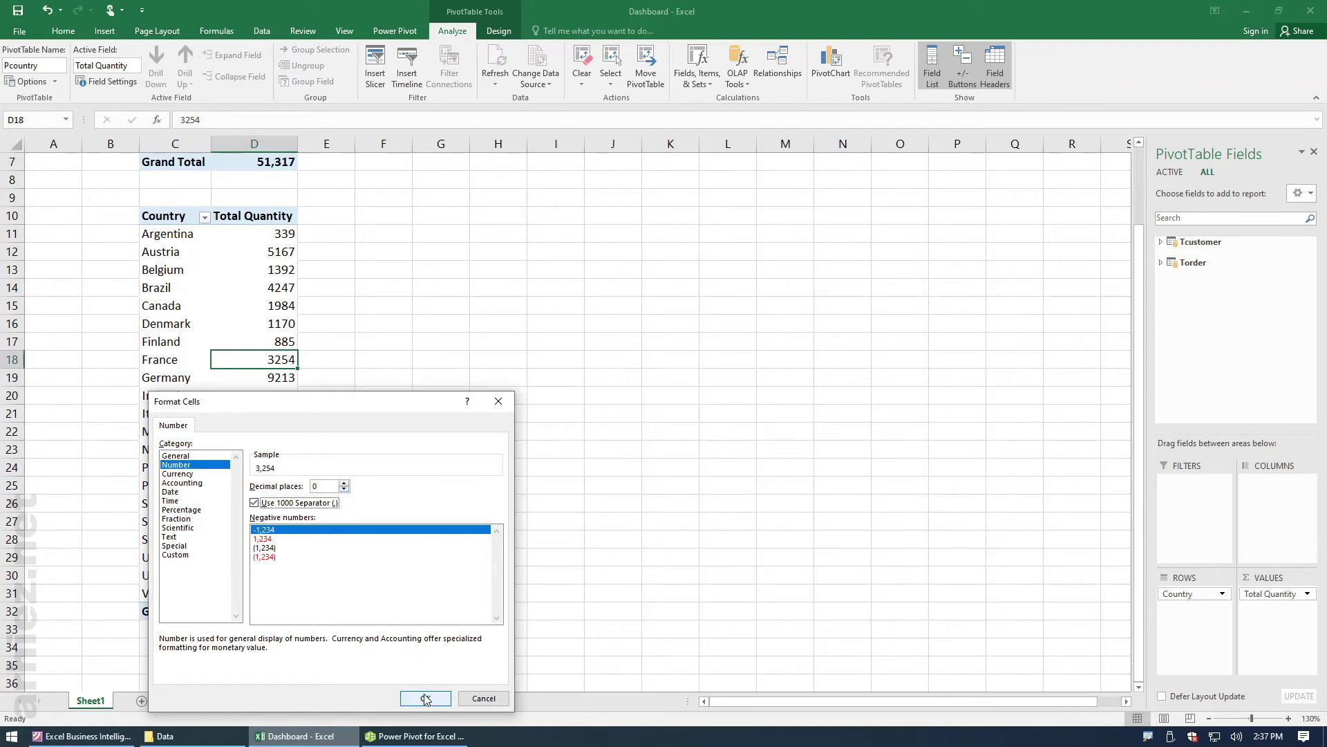
left_click(425, 698)
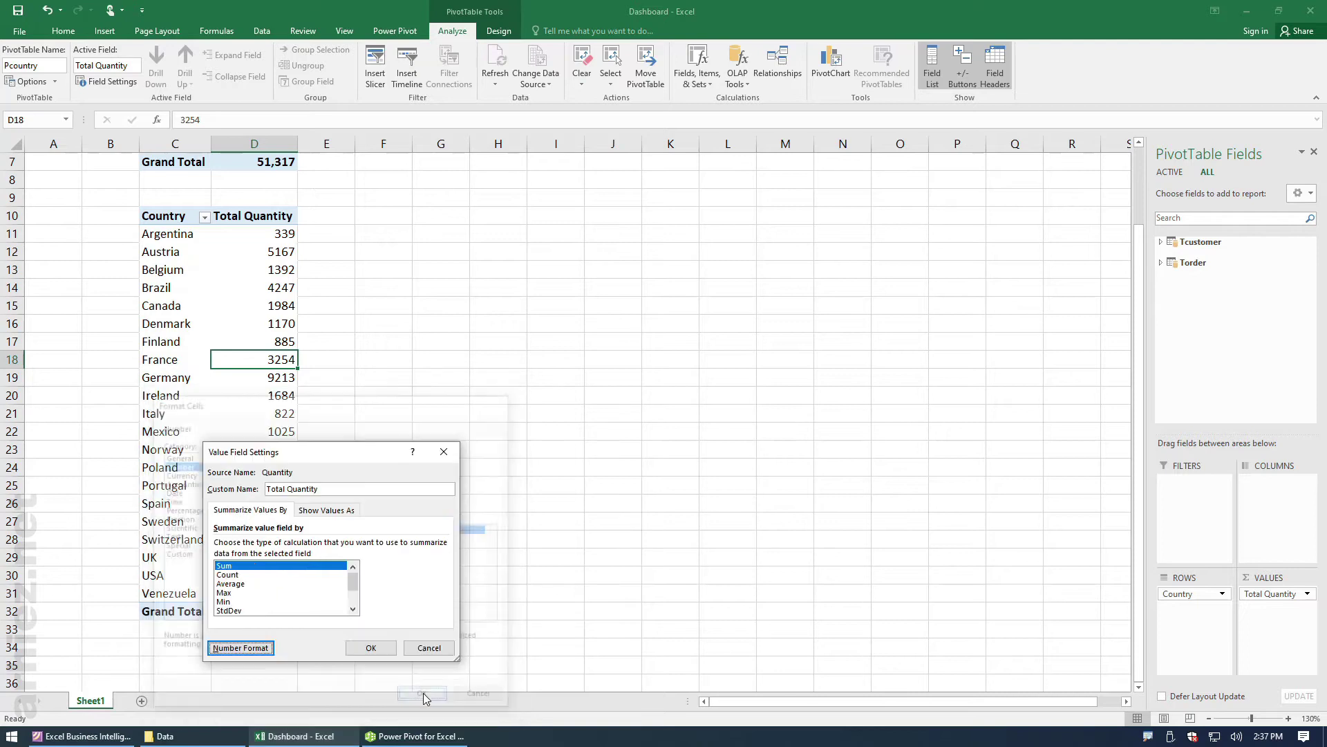
left_click(372, 648)
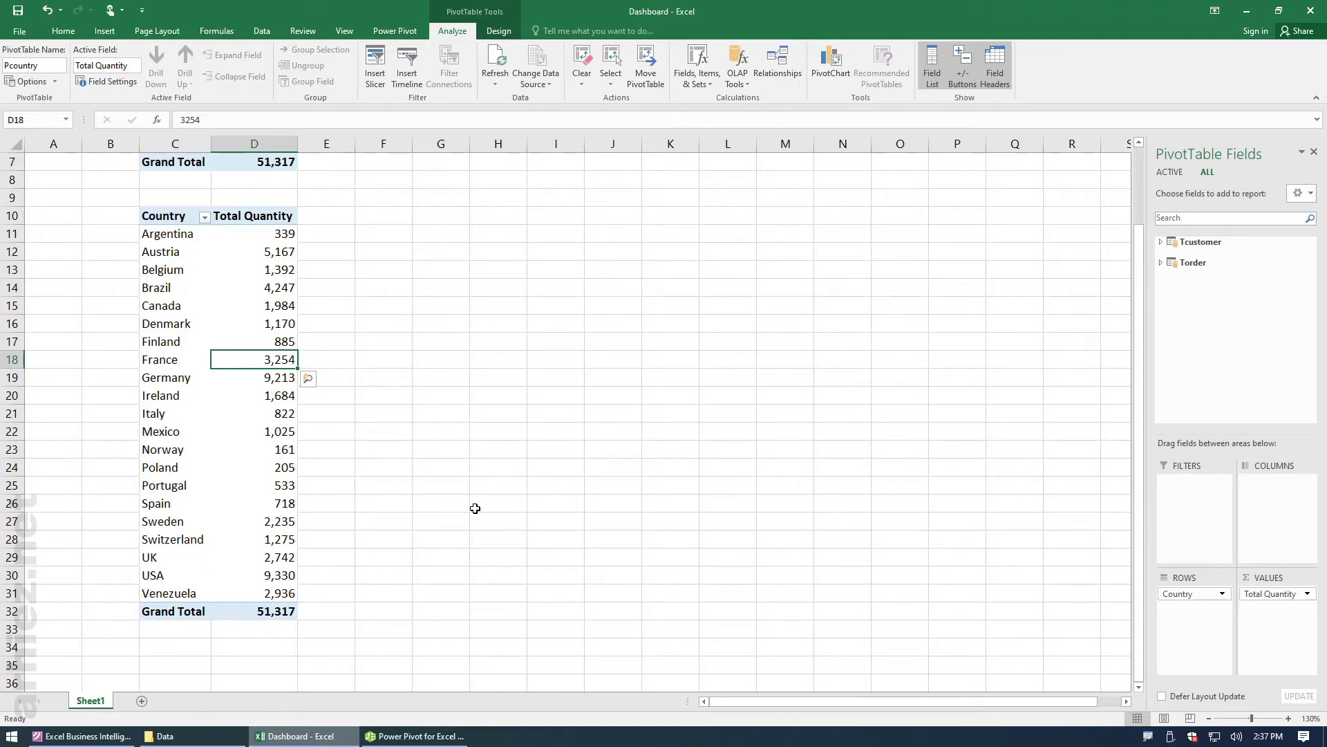
Step: Review PDF page 7 on applying relationships, then open Product.xlsx from the Data folder
left_click(82, 735)
scroll(458, 457, "up", 1)
scroll(458, 458, "up", 1)
scroll(458, 457, "up", 1)
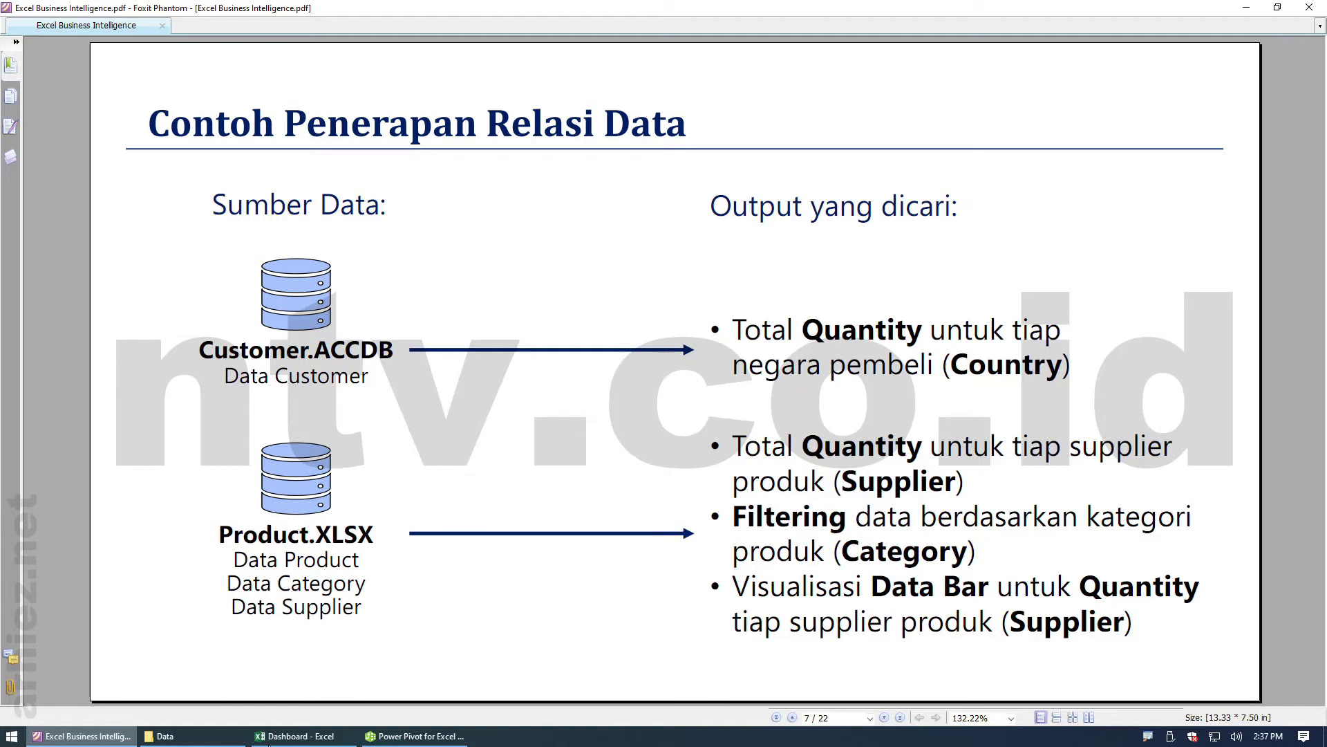
left_click(205, 738)
double_click(437, 333)
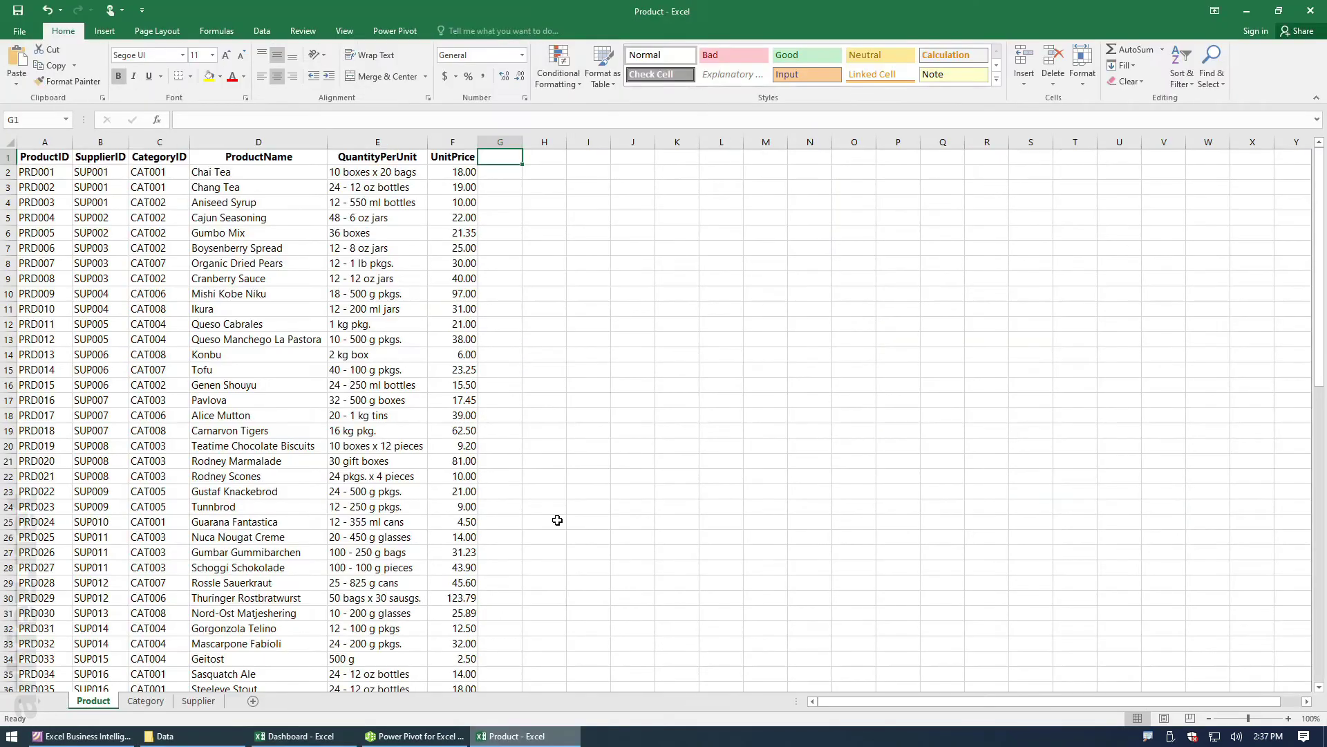
Step: Look through the Product, Category and Supplier sheets, then close Product.xlsx without saving
left_click(557, 520)
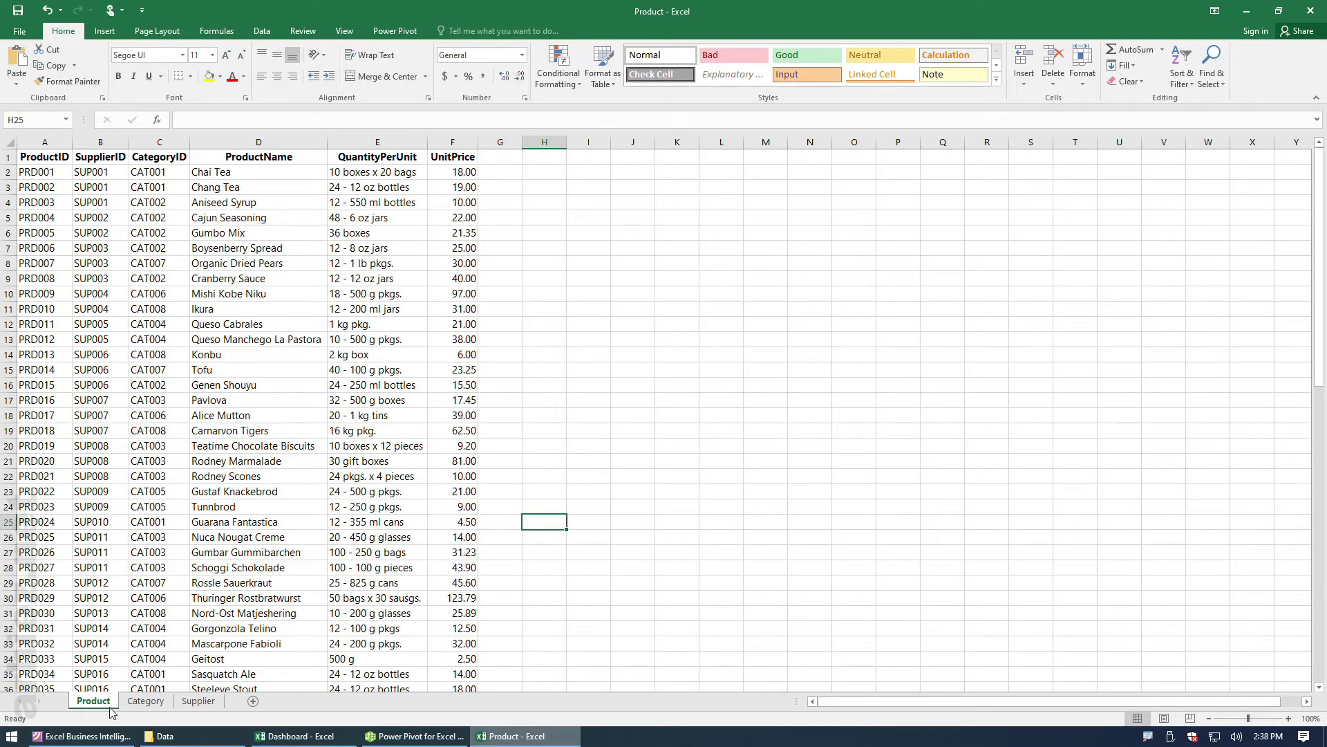
left_click(145, 701)
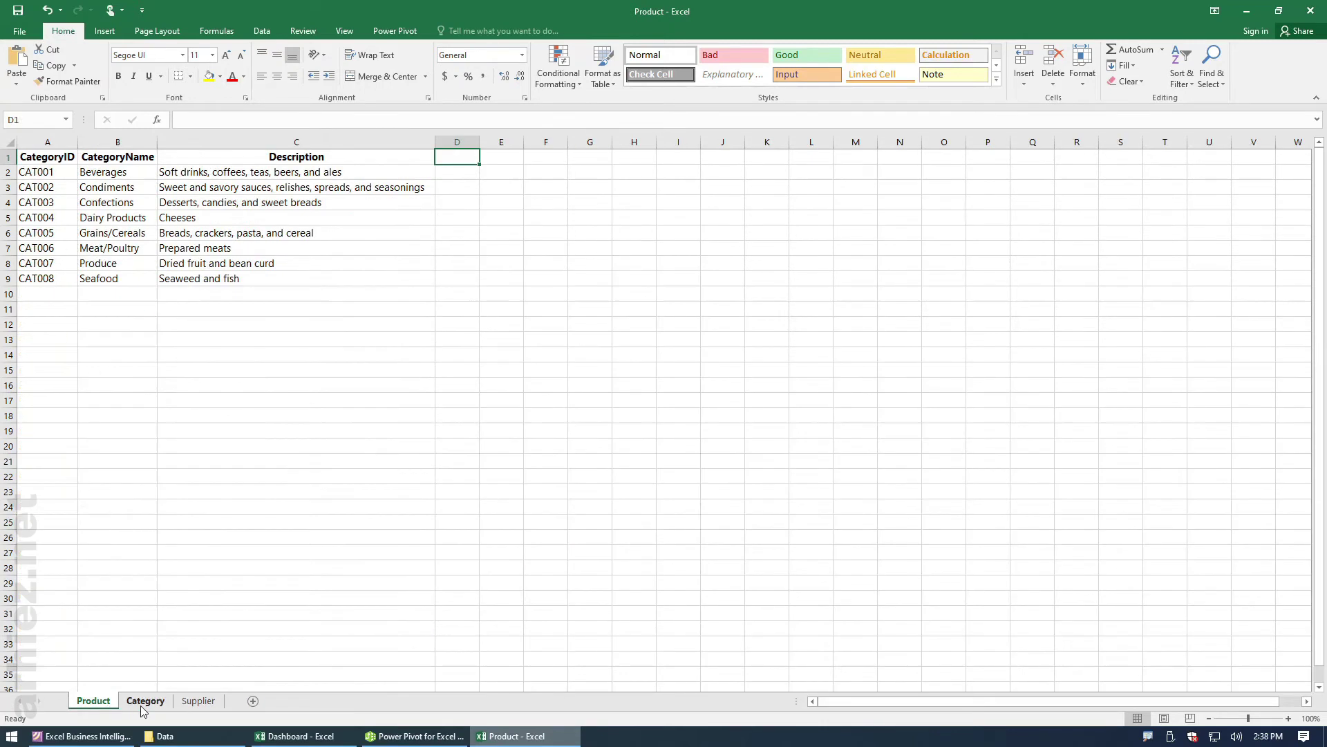
left_click(200, 700)
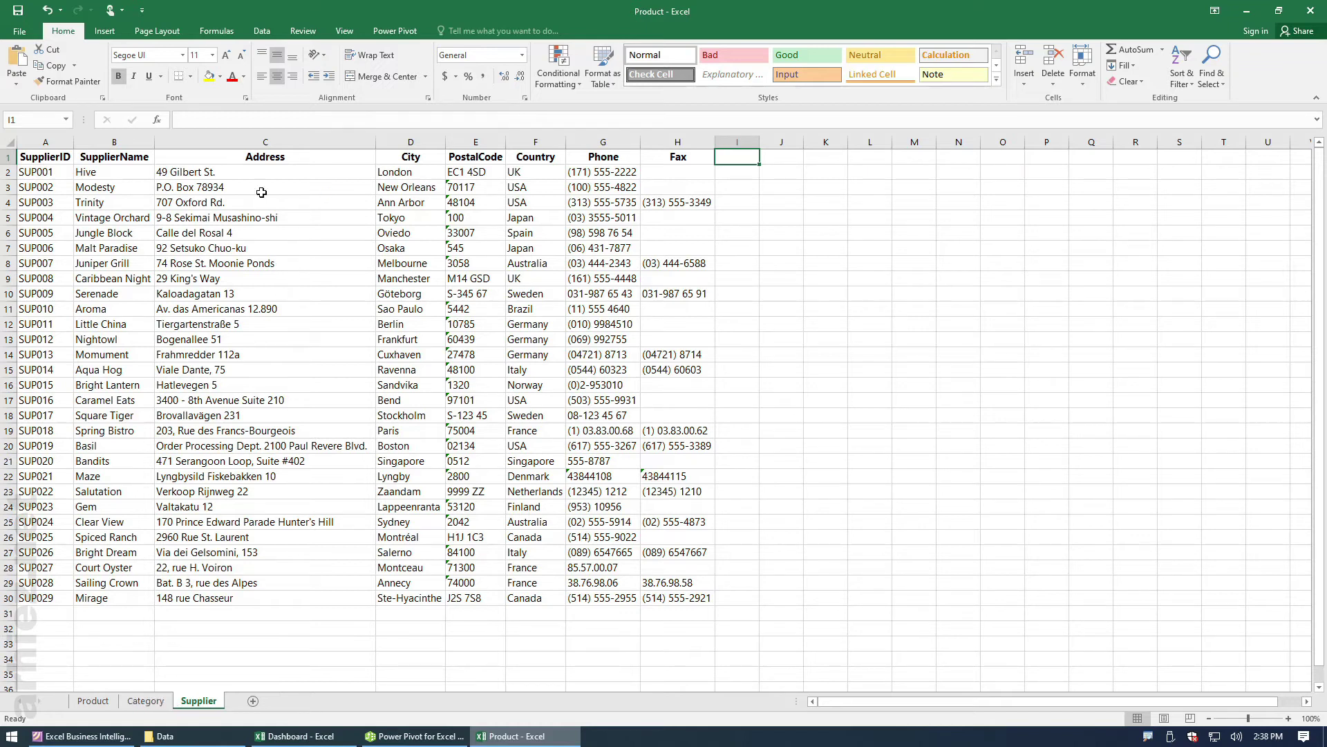
left_click(126, 143)
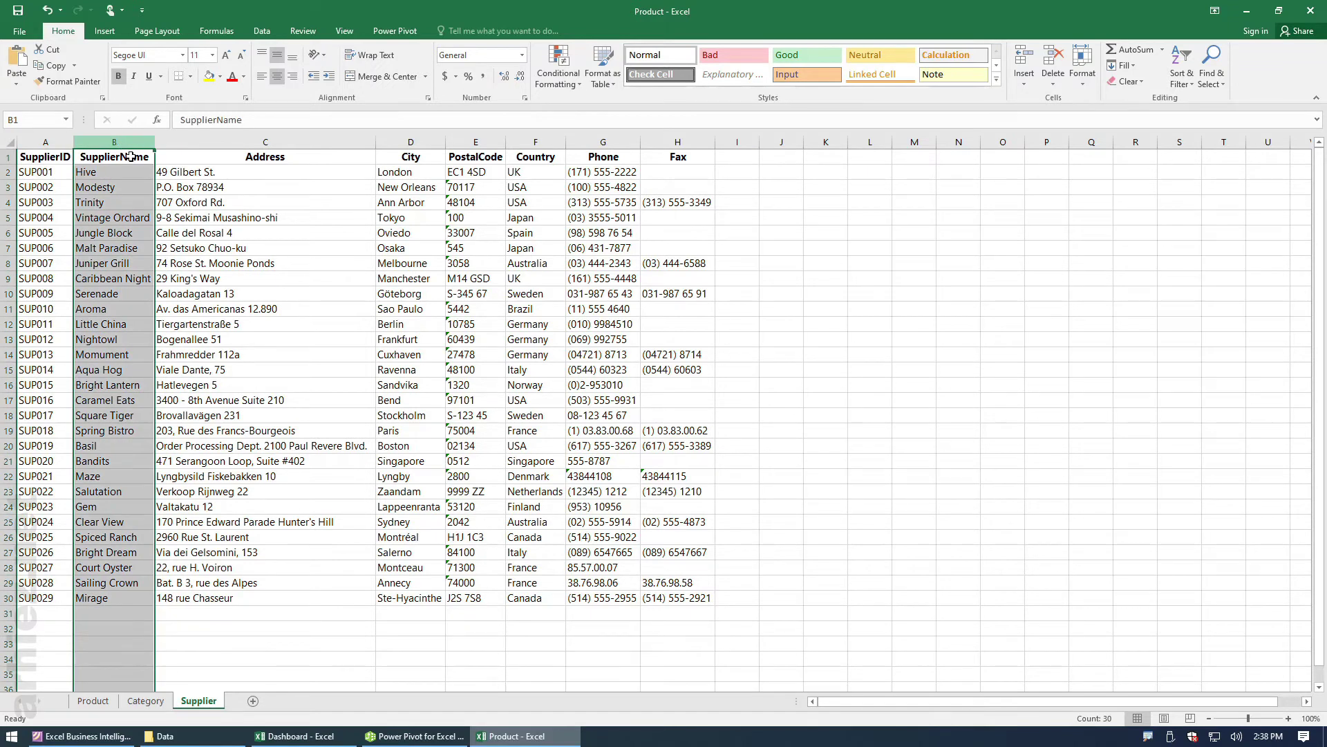
left_click(383, 357)
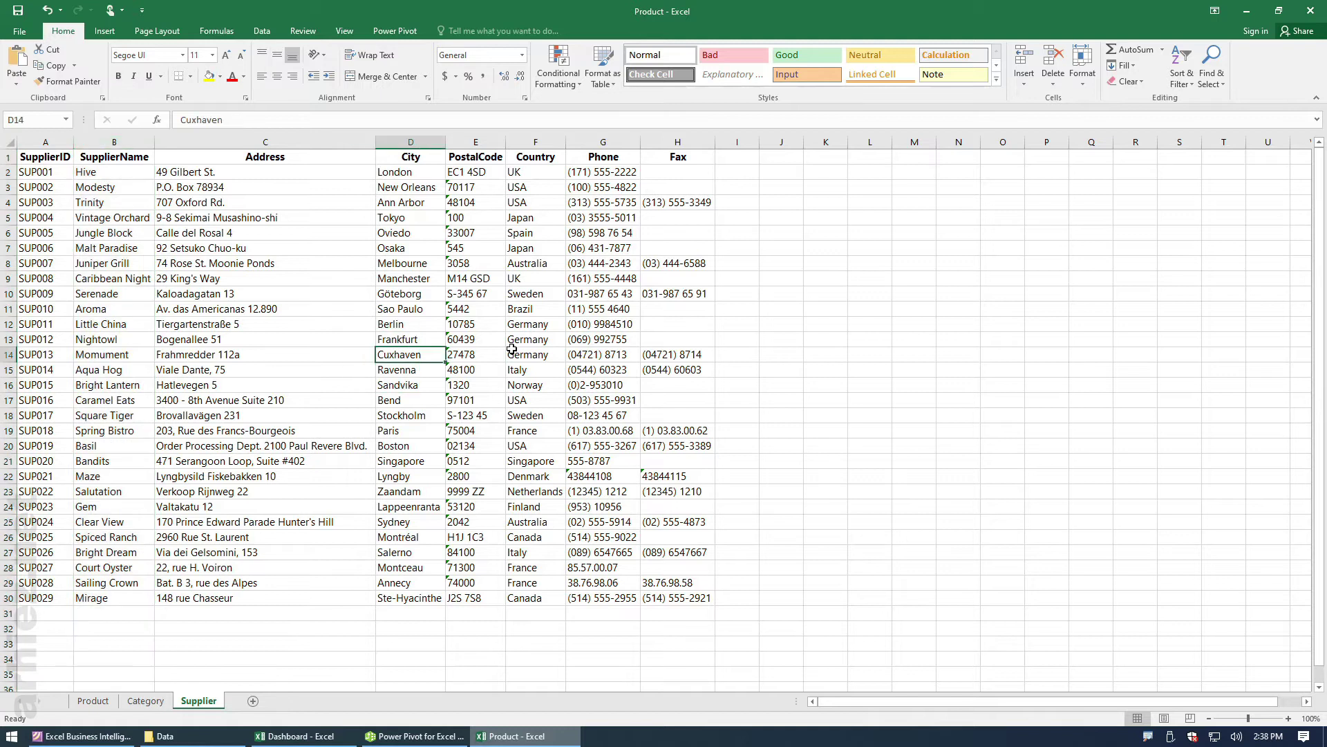
left_click(1310, 11)
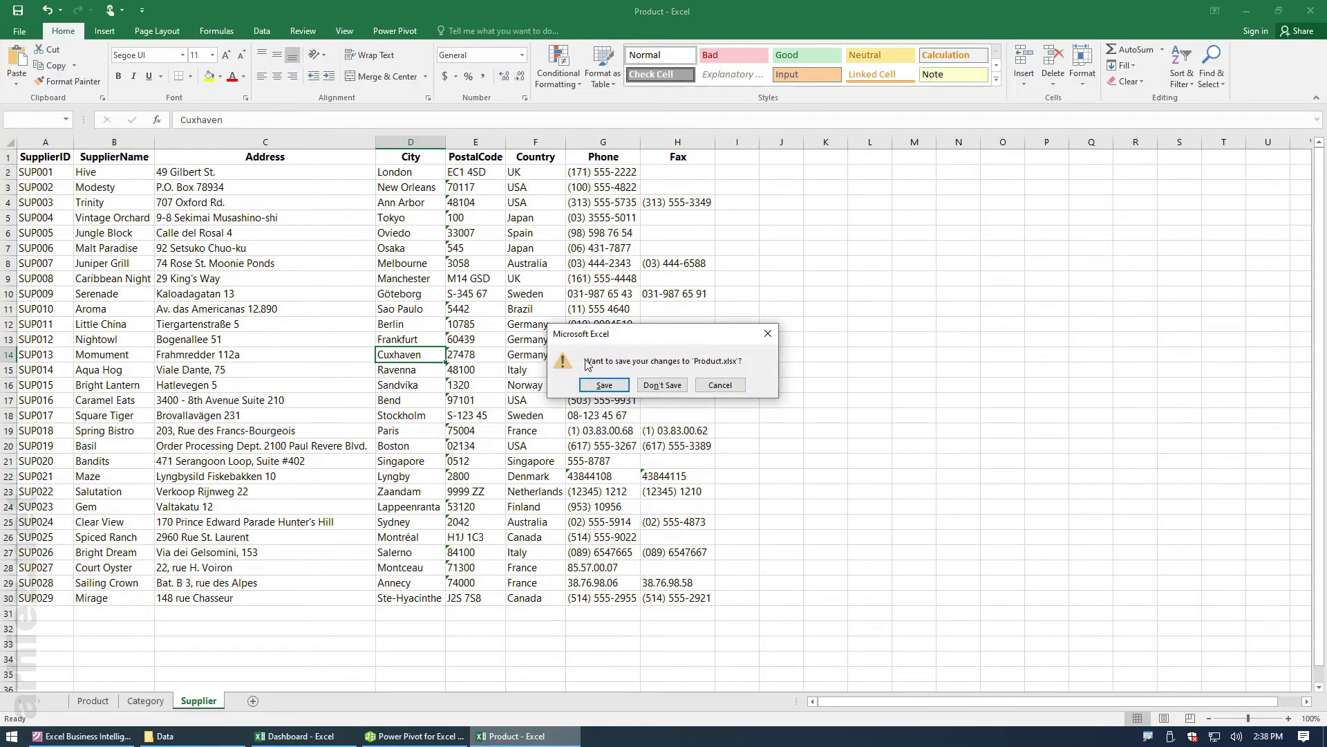
left_click(669, 387)
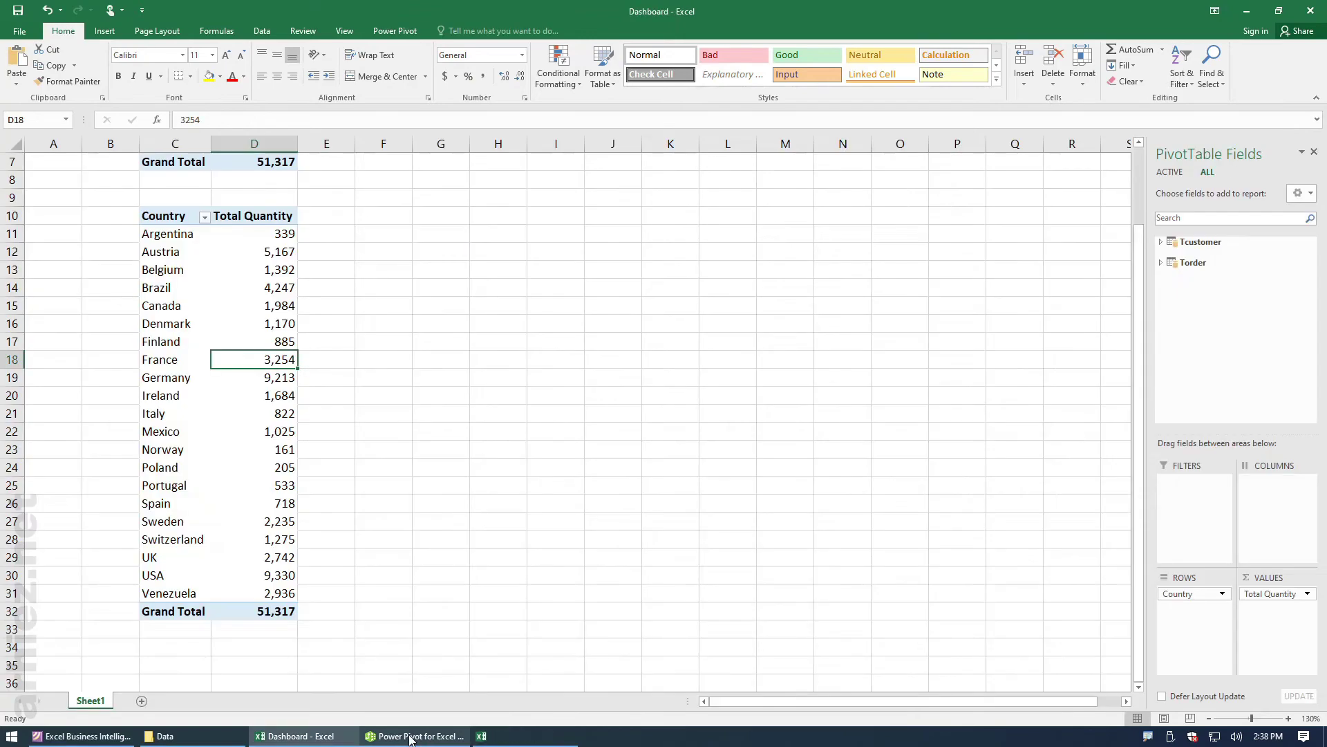
Step: In Power Pivot's Data View, start an import from other sources using Excel File
left_click(410, 737)
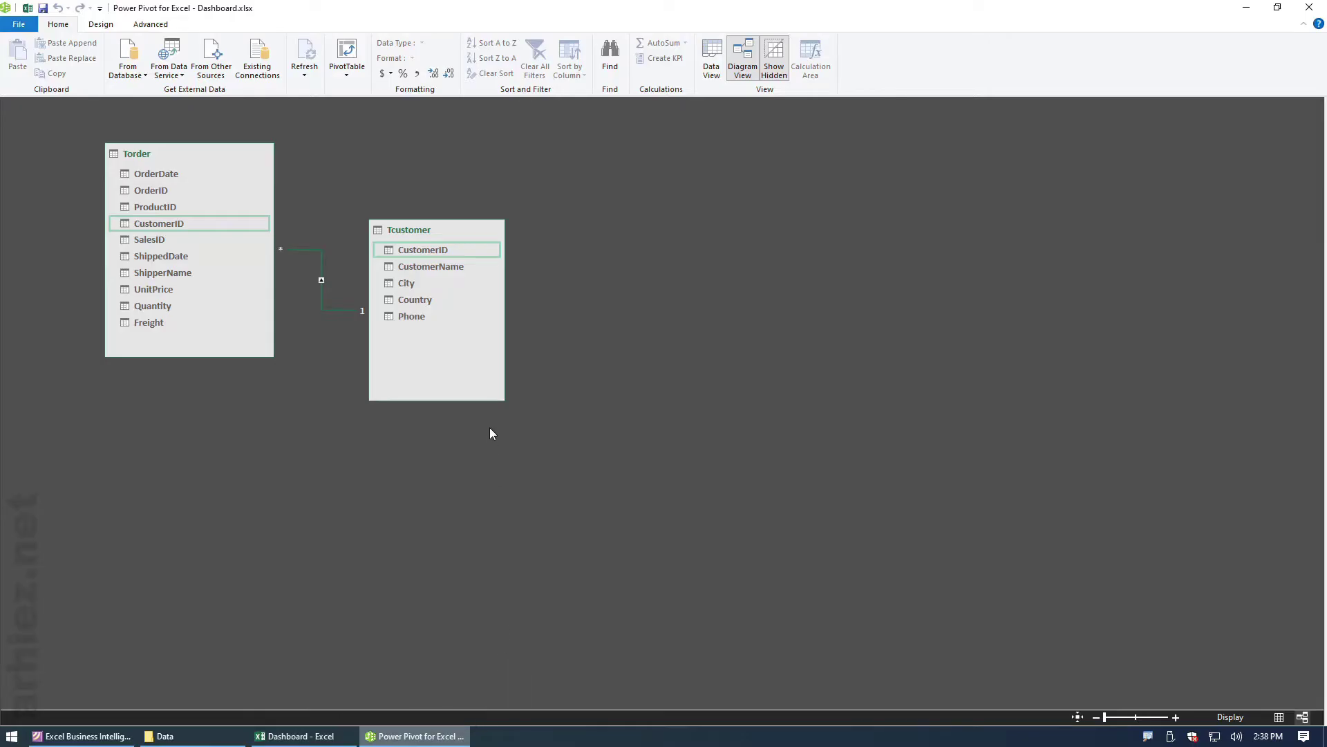
left_click(713, 70)
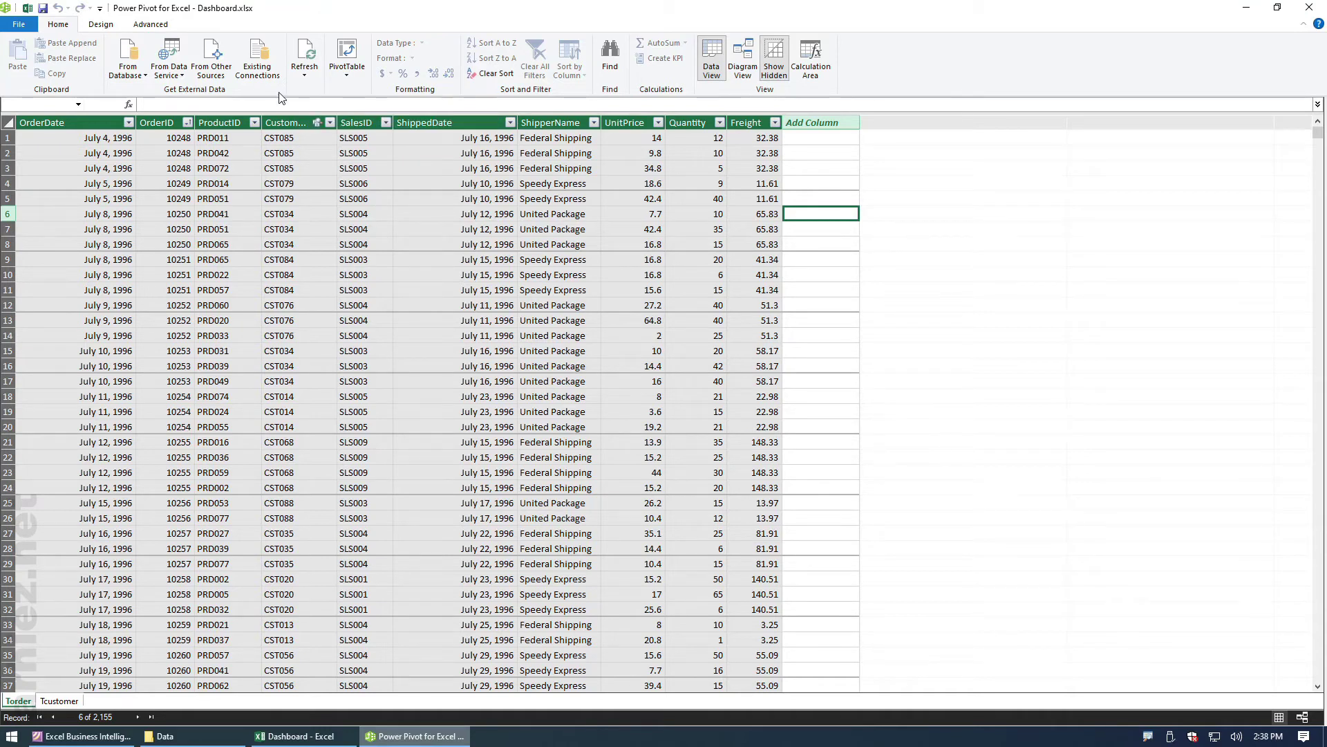
left_click(220, 78)
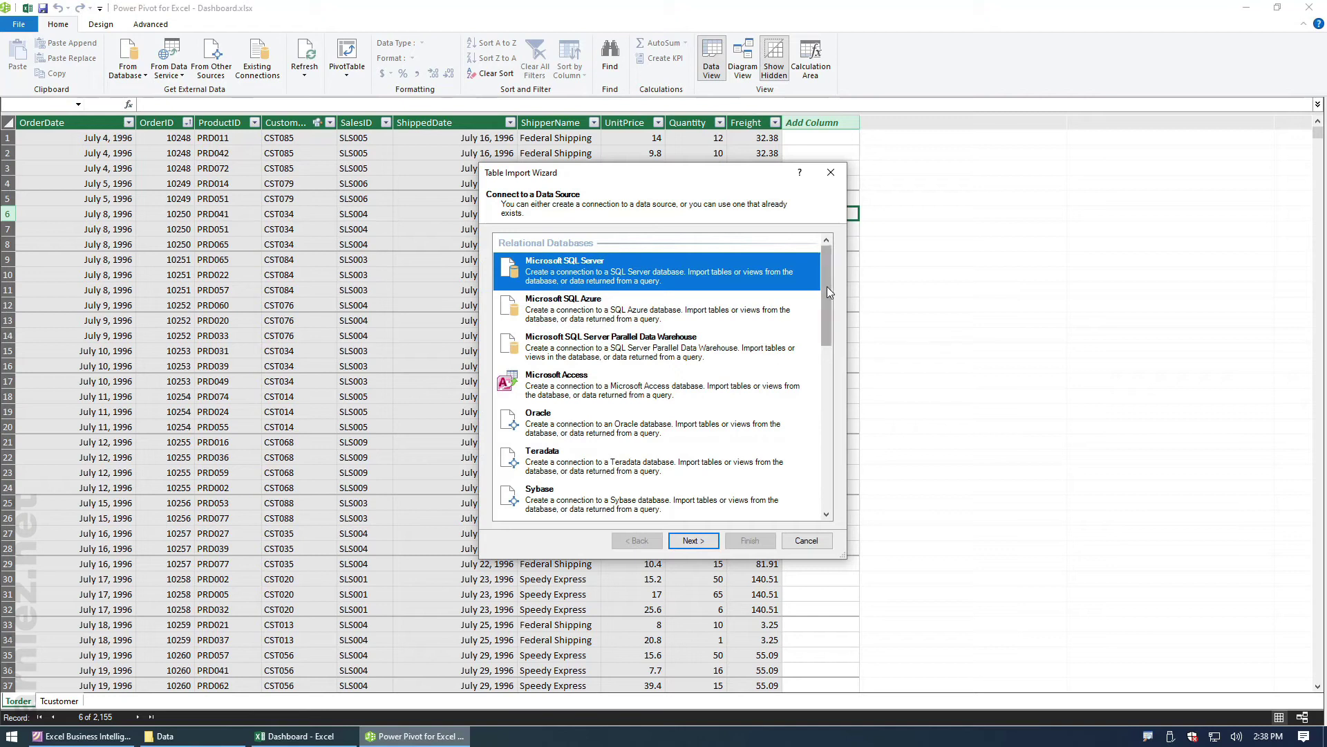
left_click_drag(827, 313, 832, 462)
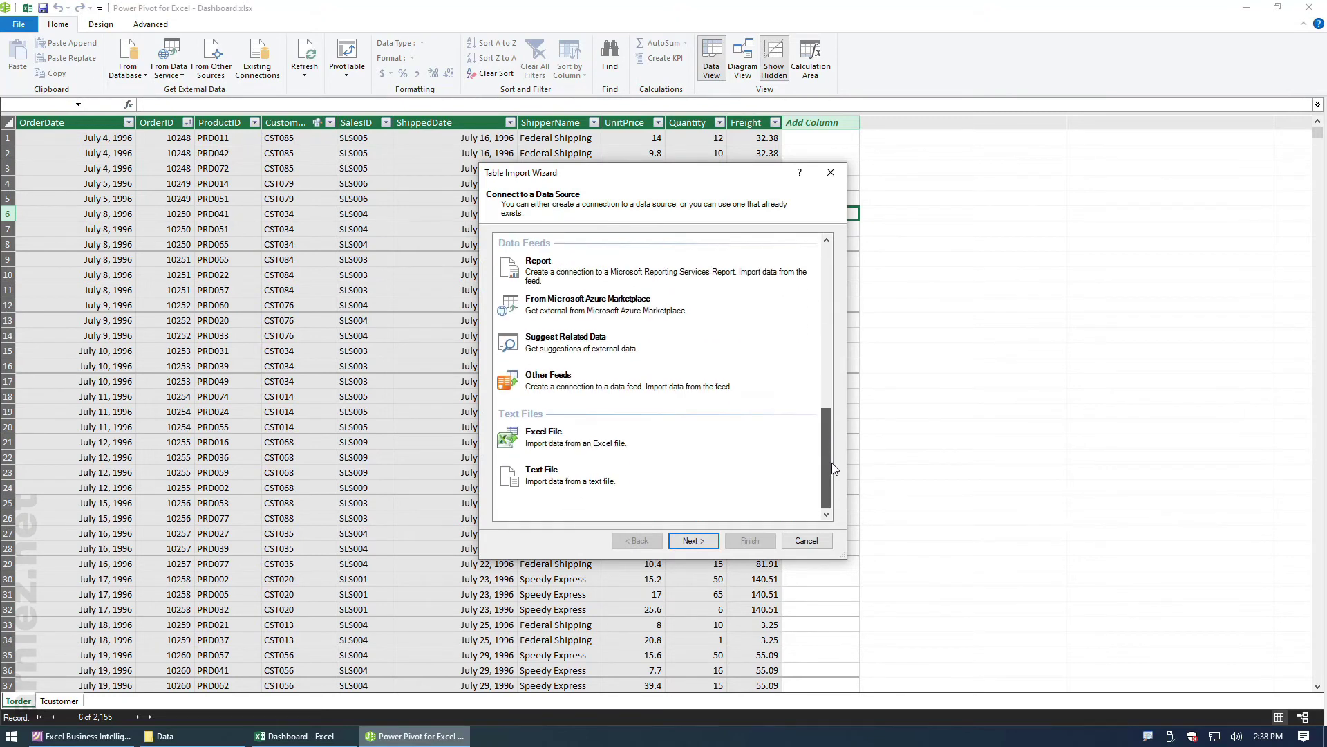
left_click(551, 444)
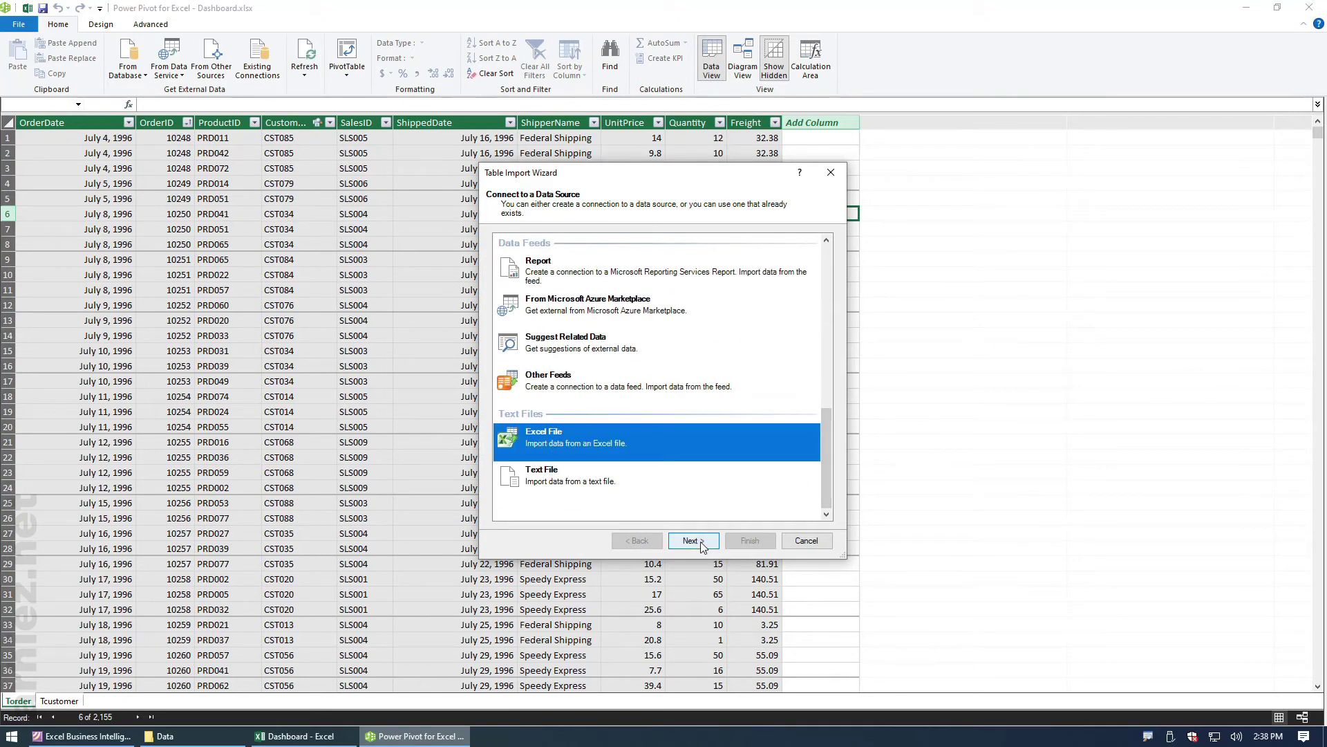
left_click(695, 541)
Step: Connect to Product.xlsx with first-row headers, test the connection, and proceed to table selection
left_click(800, 260)
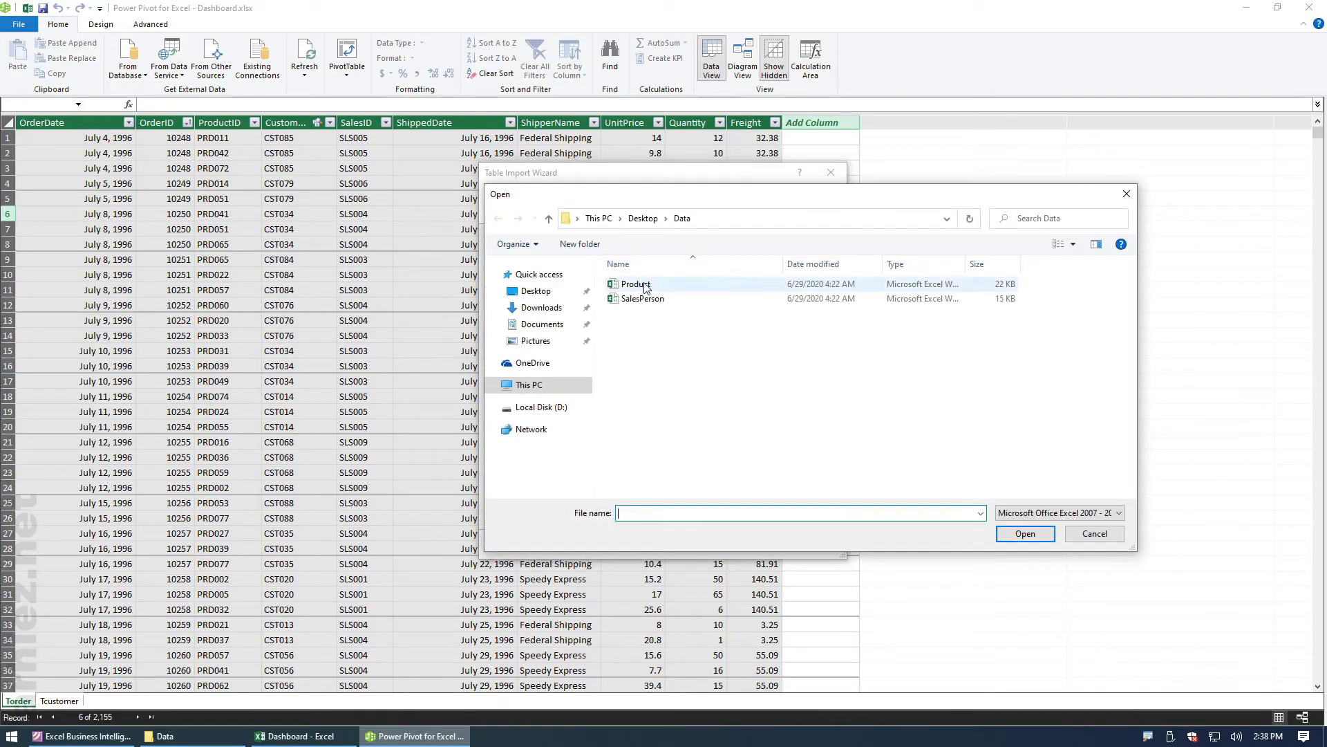
left_click(646, 285)
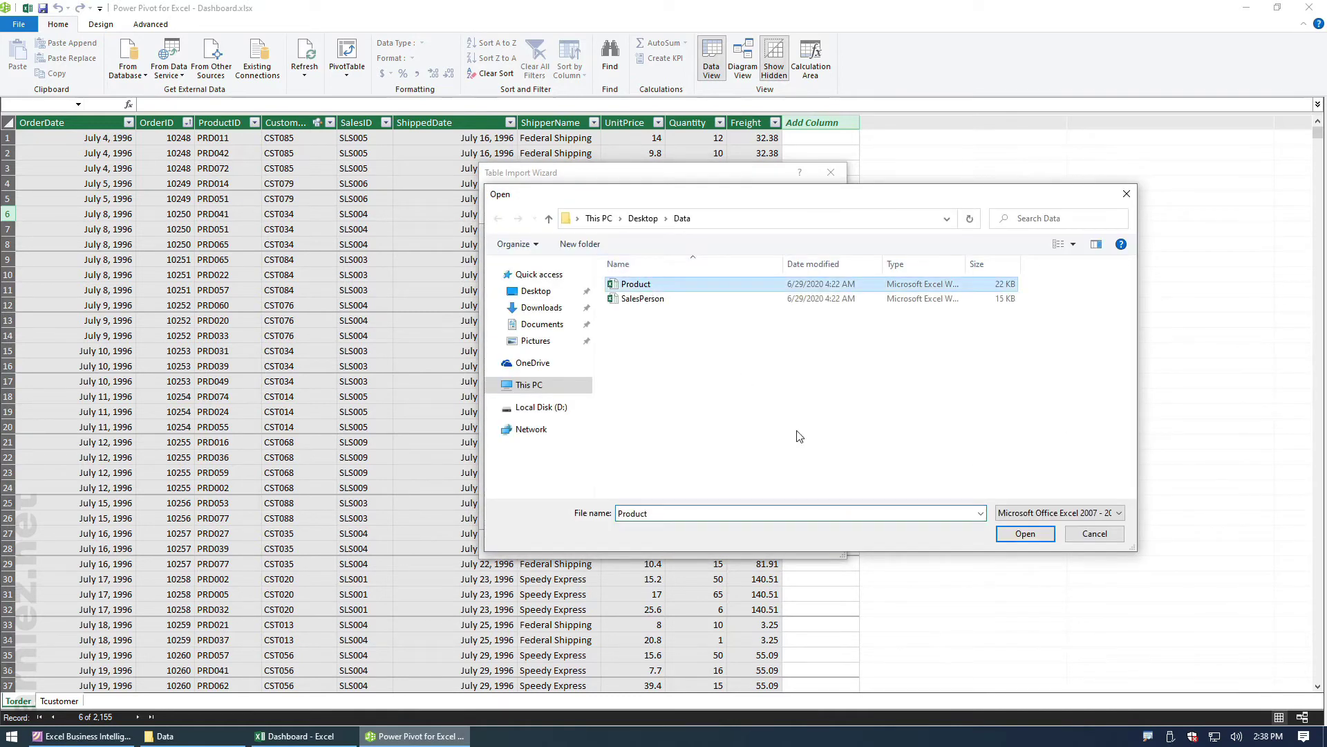
left_click(1024, 533)
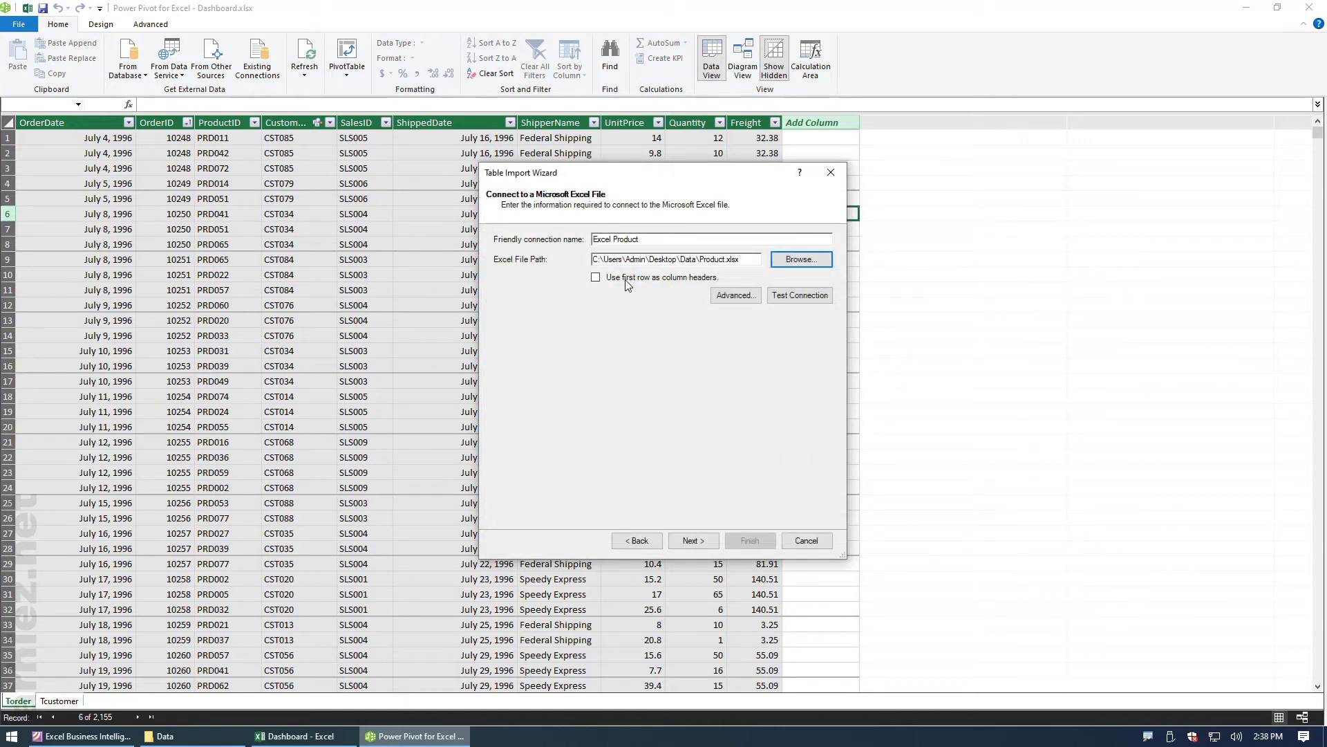
left_click(596, 277)
left_click(789, 299)
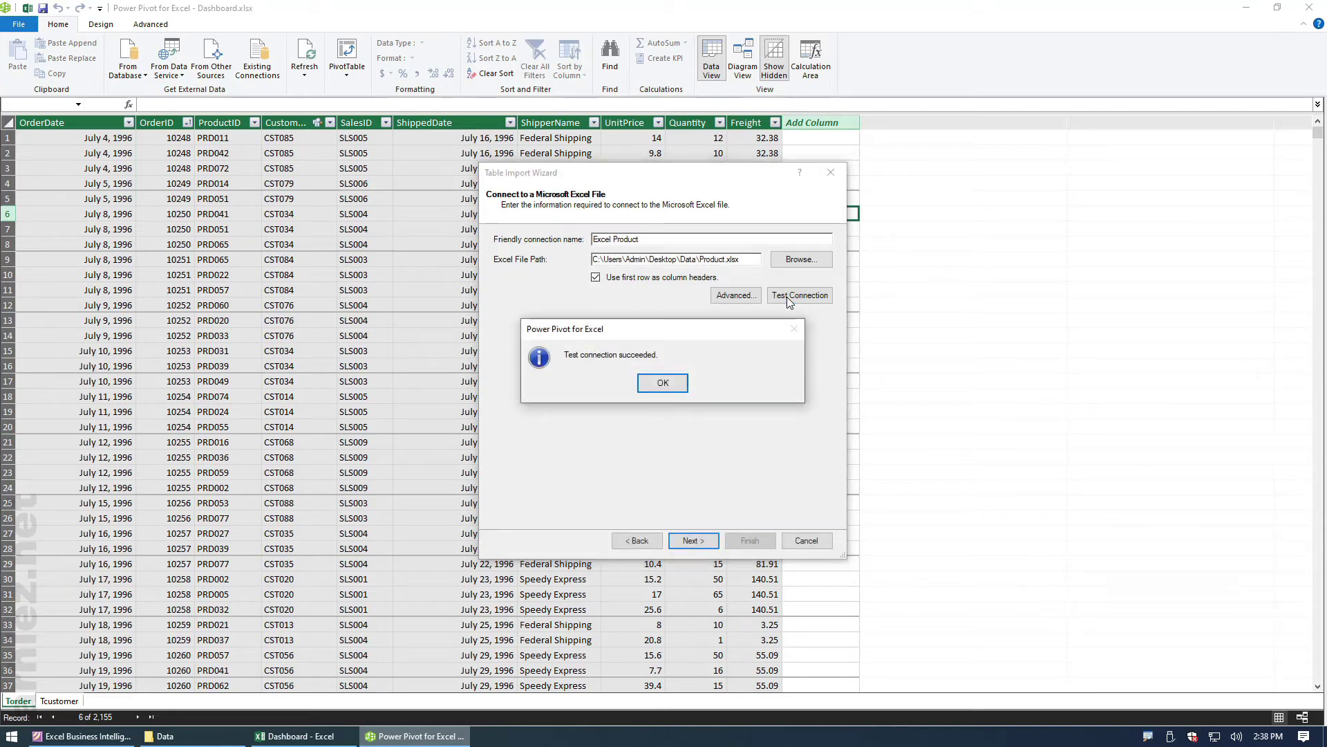
left_click(663, 384)
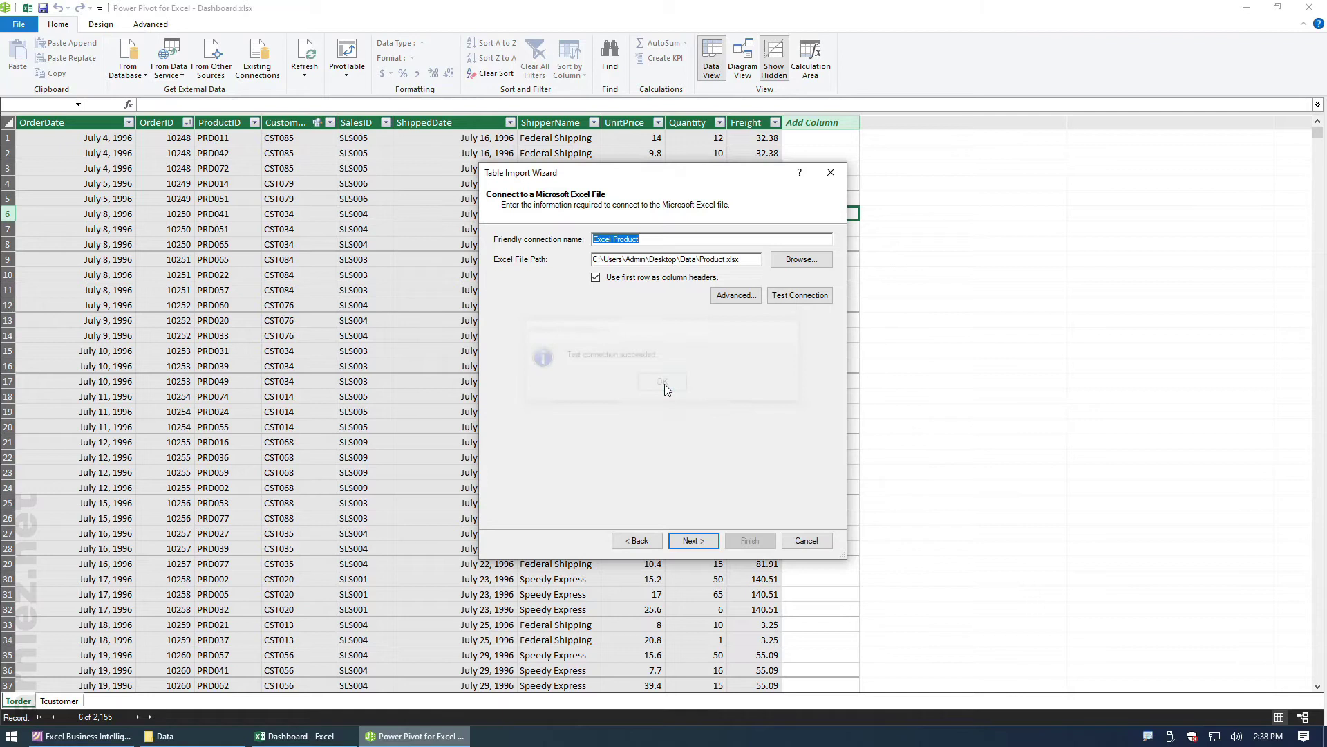
left_click(695, 541)
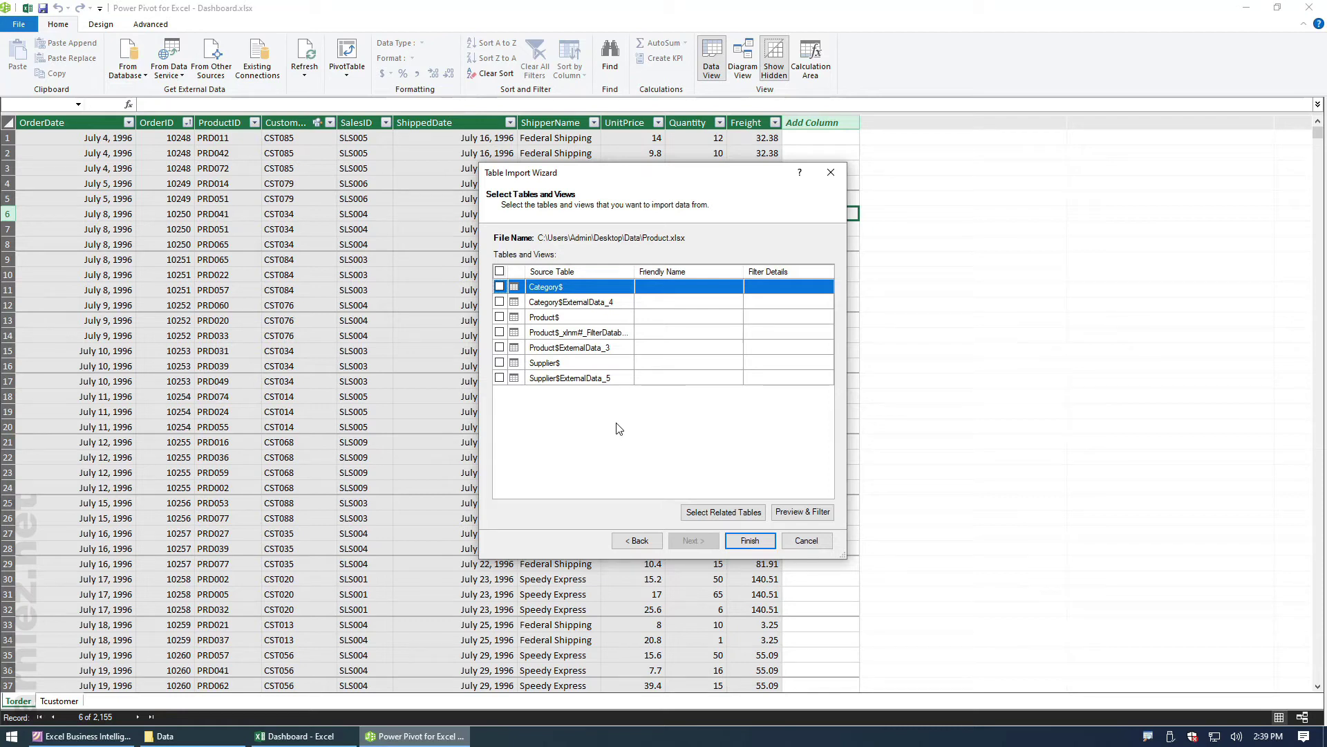
Step: Select the Category$, Product$ and Supplier$ tables for import and preview the Category$ data
left_click(500, 287)
left_click(499, 317)
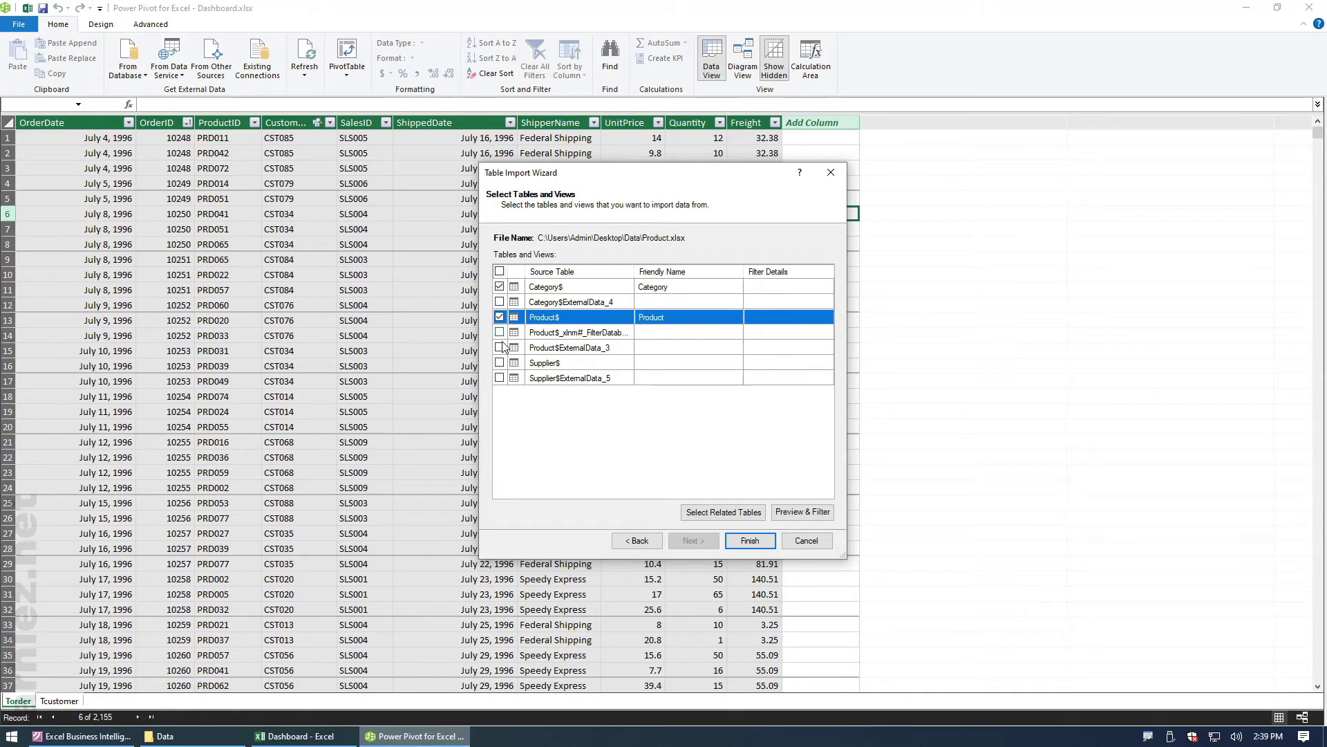
left_click(499, 363)
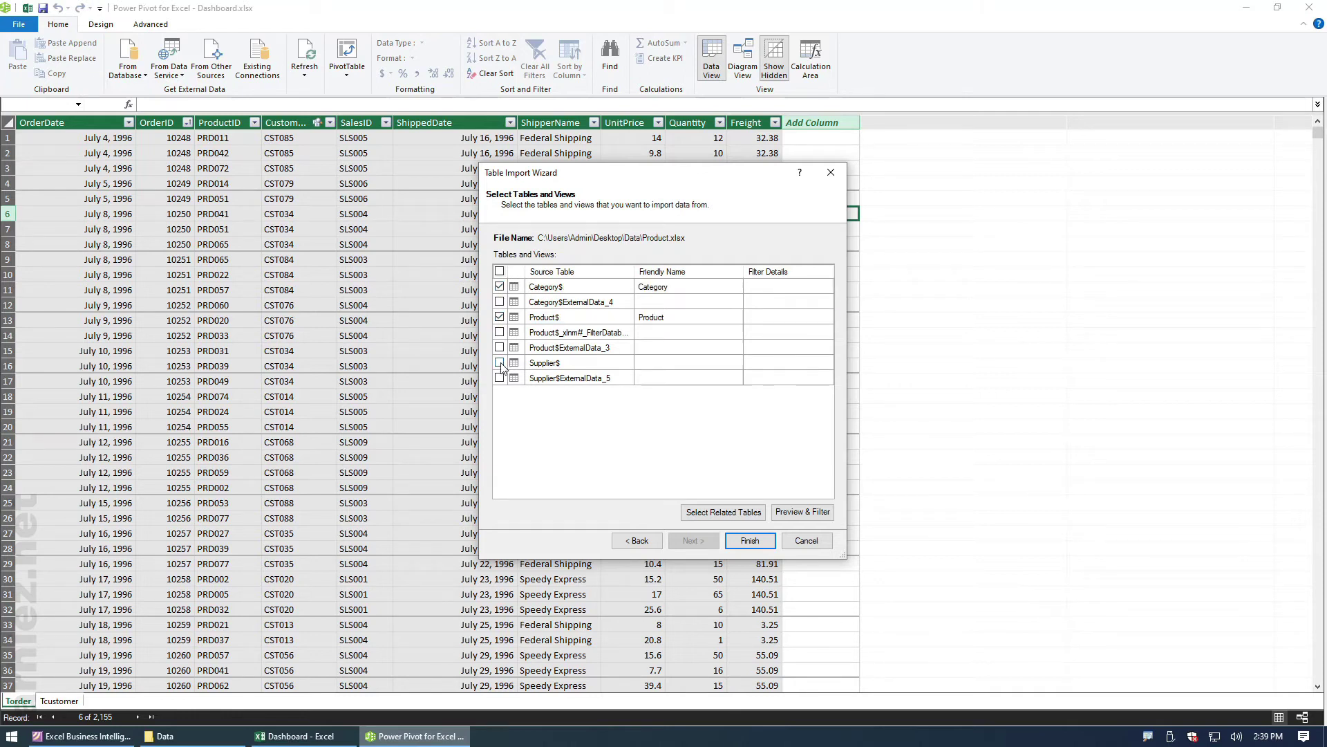
left_click(573, 288)
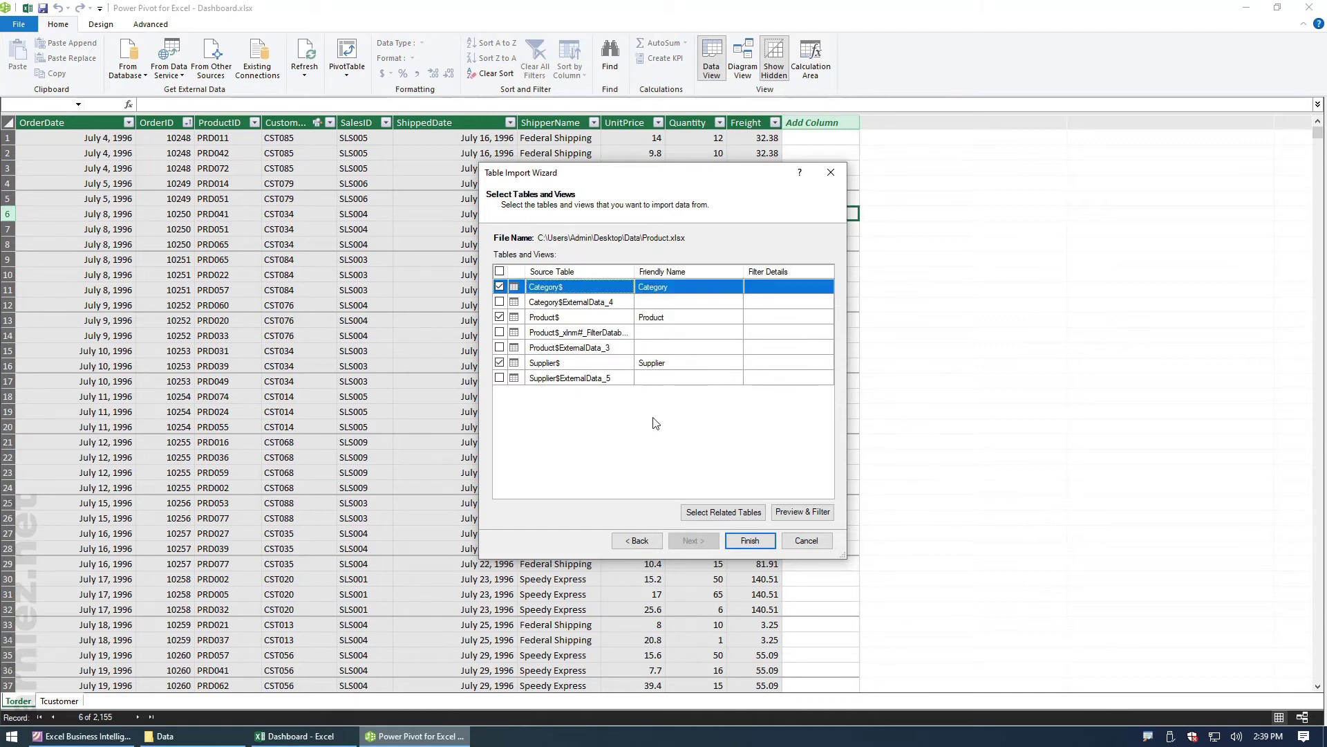
left_click(786, 516)
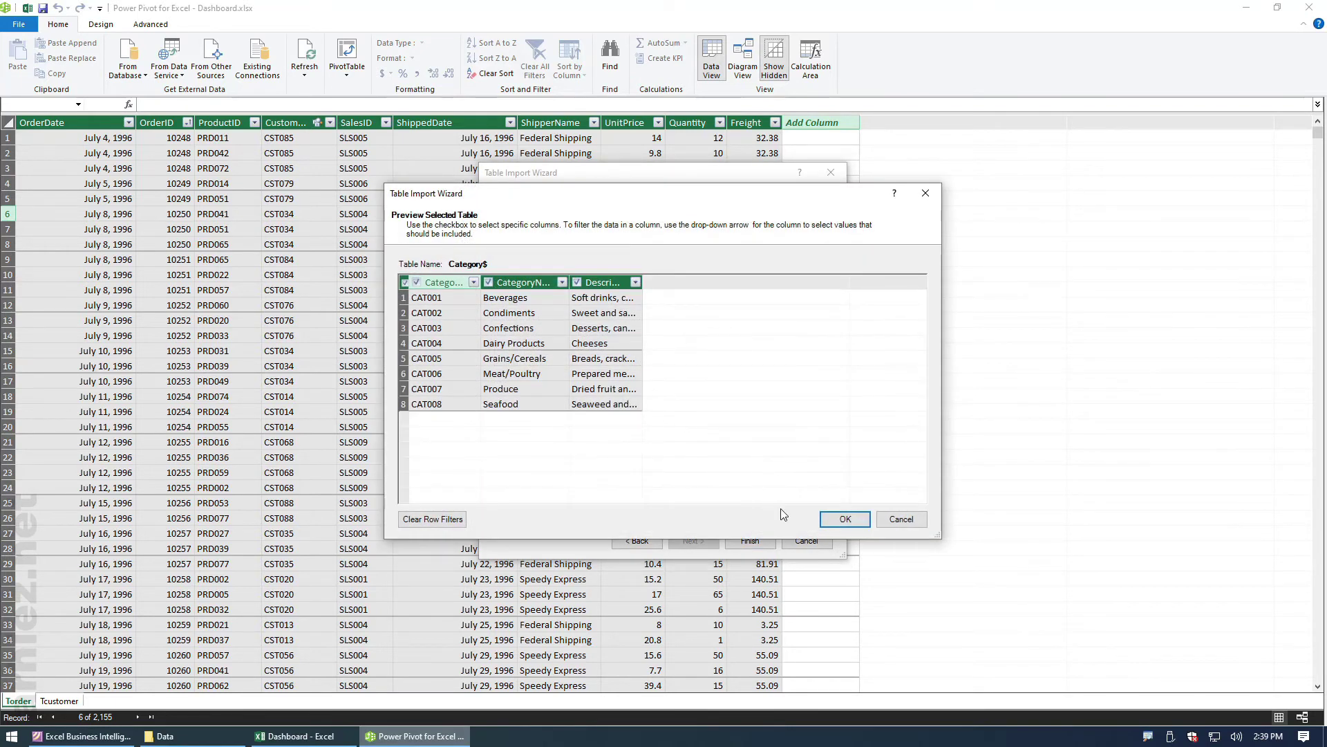
left_click(833, 520)
Step: Preview the Product$ and Supplier$ data, then import all three tables (8, 77, 29 rows)
left_click(558, 318)
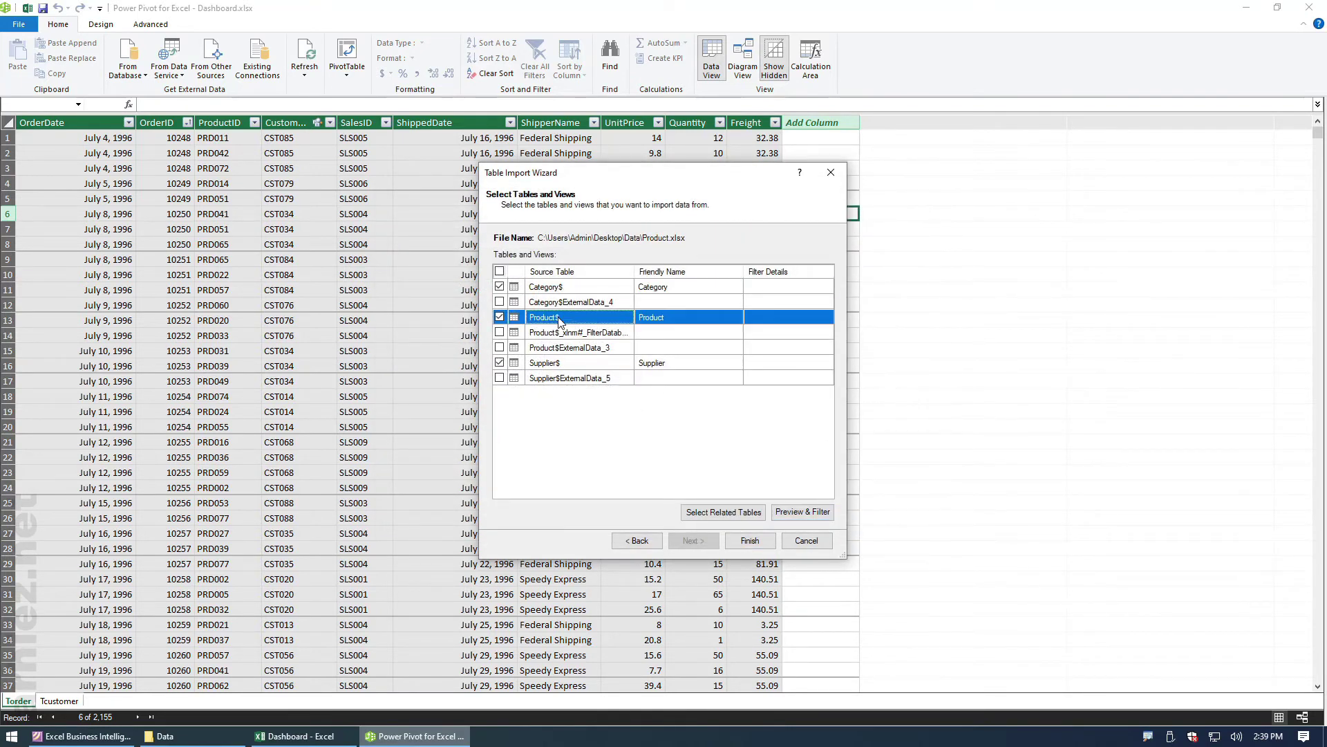
left_click(802, 513)
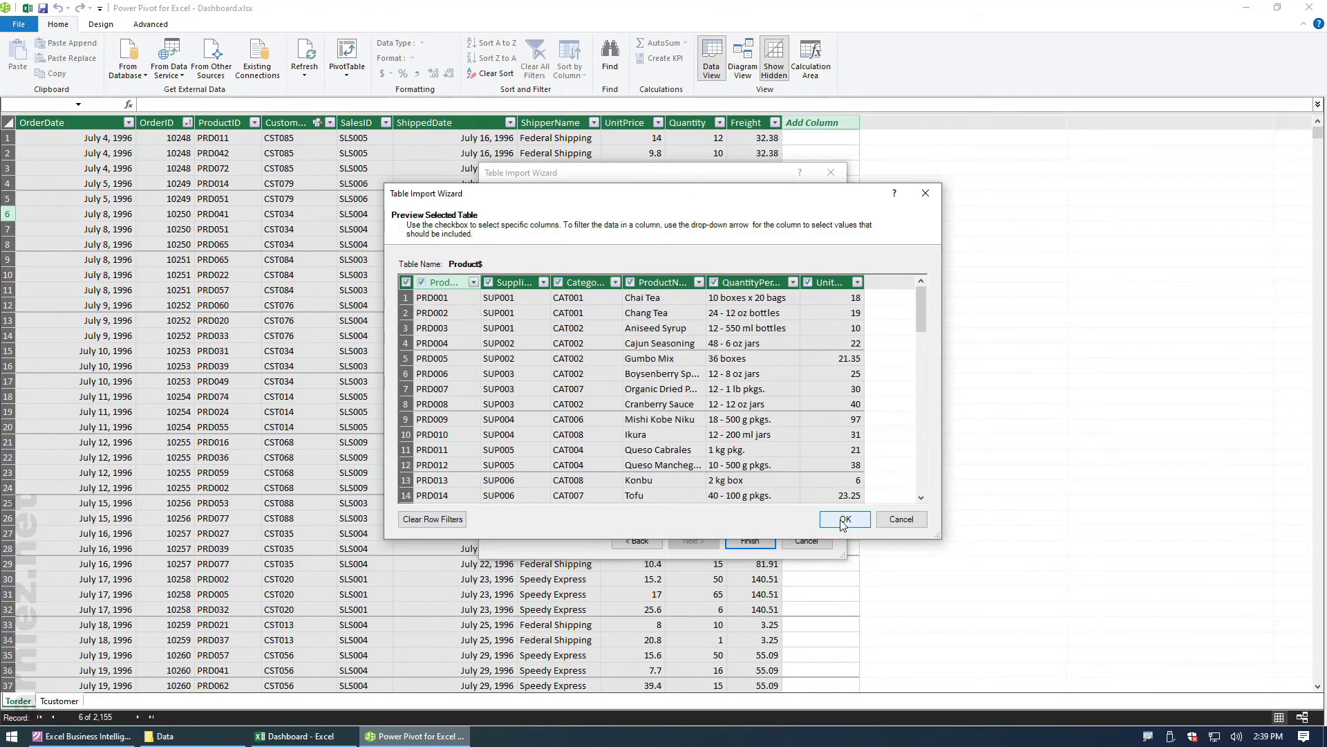
left_click(843, 520)
left_click(553, 364)
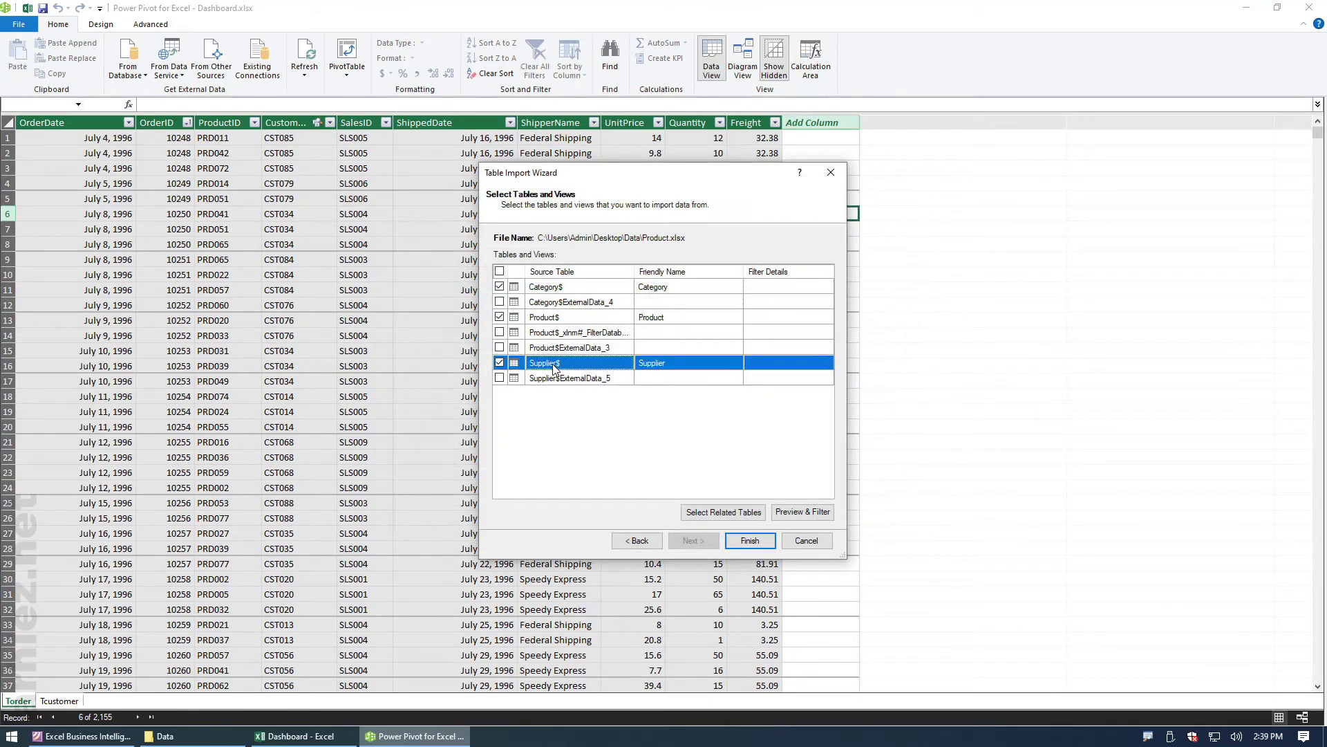
left_click(796, 516)
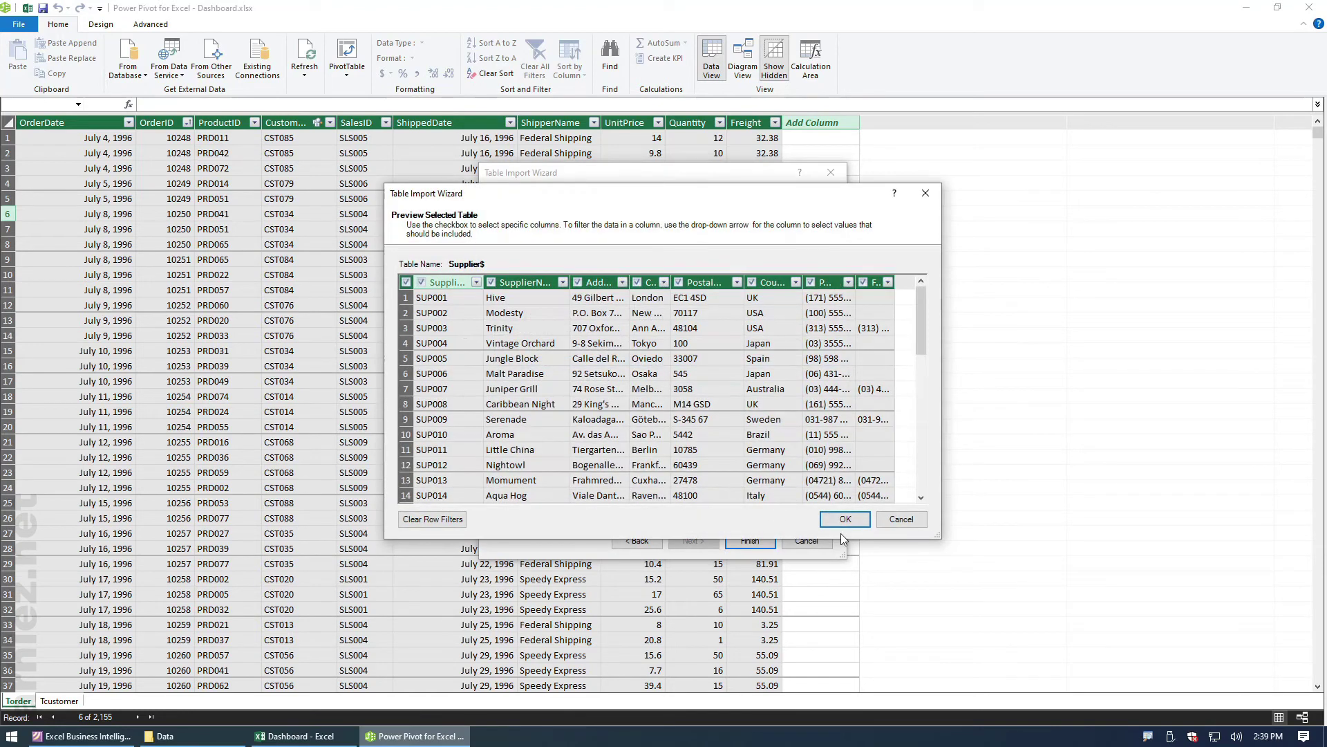
left_click(843, 520)
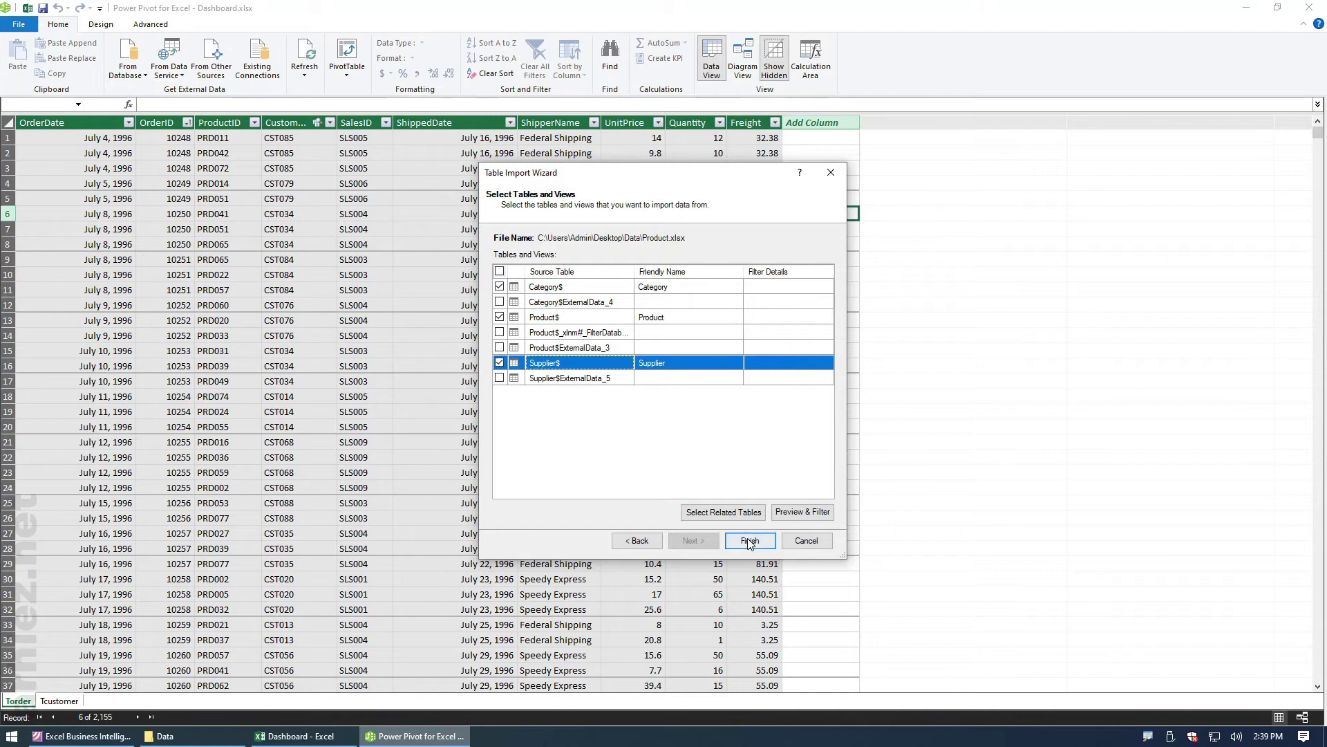
key("Return")
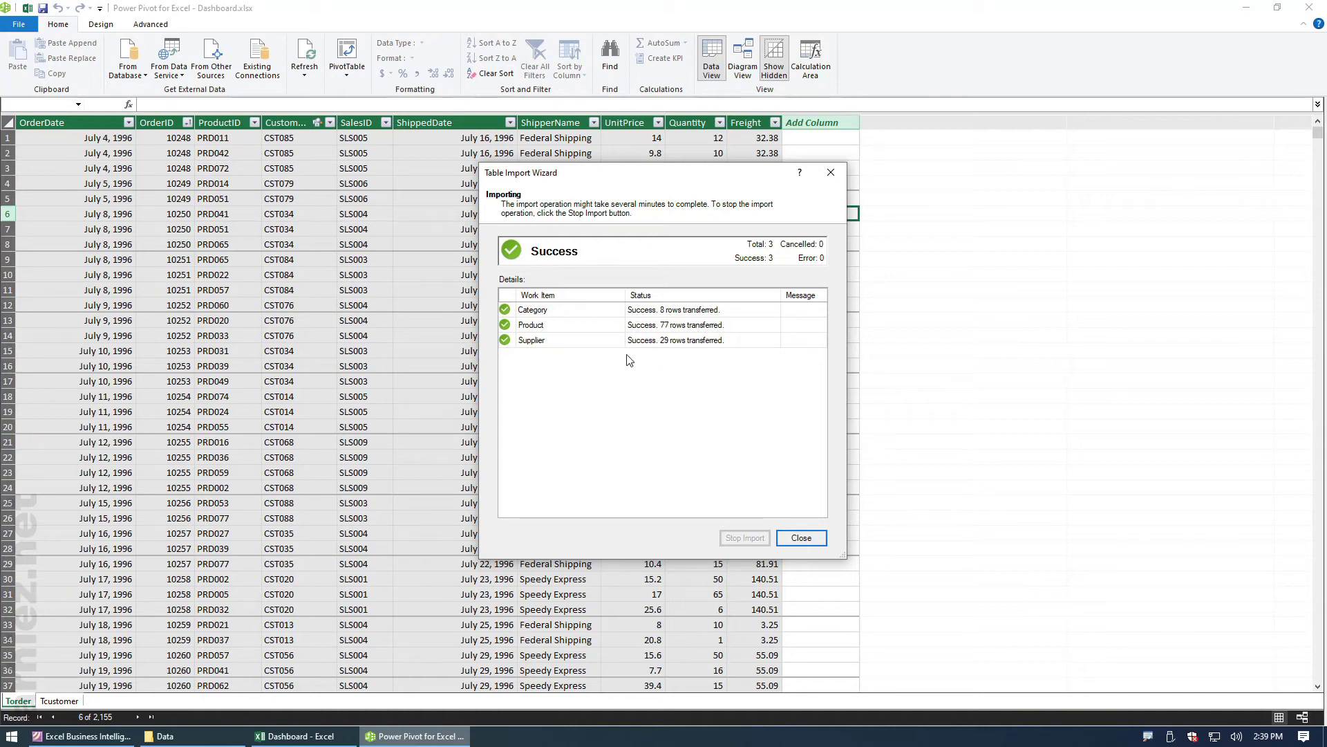
Step: After closing the import summary, rename the Category table to Tcategory and view the Product table
left_click(808, 544)
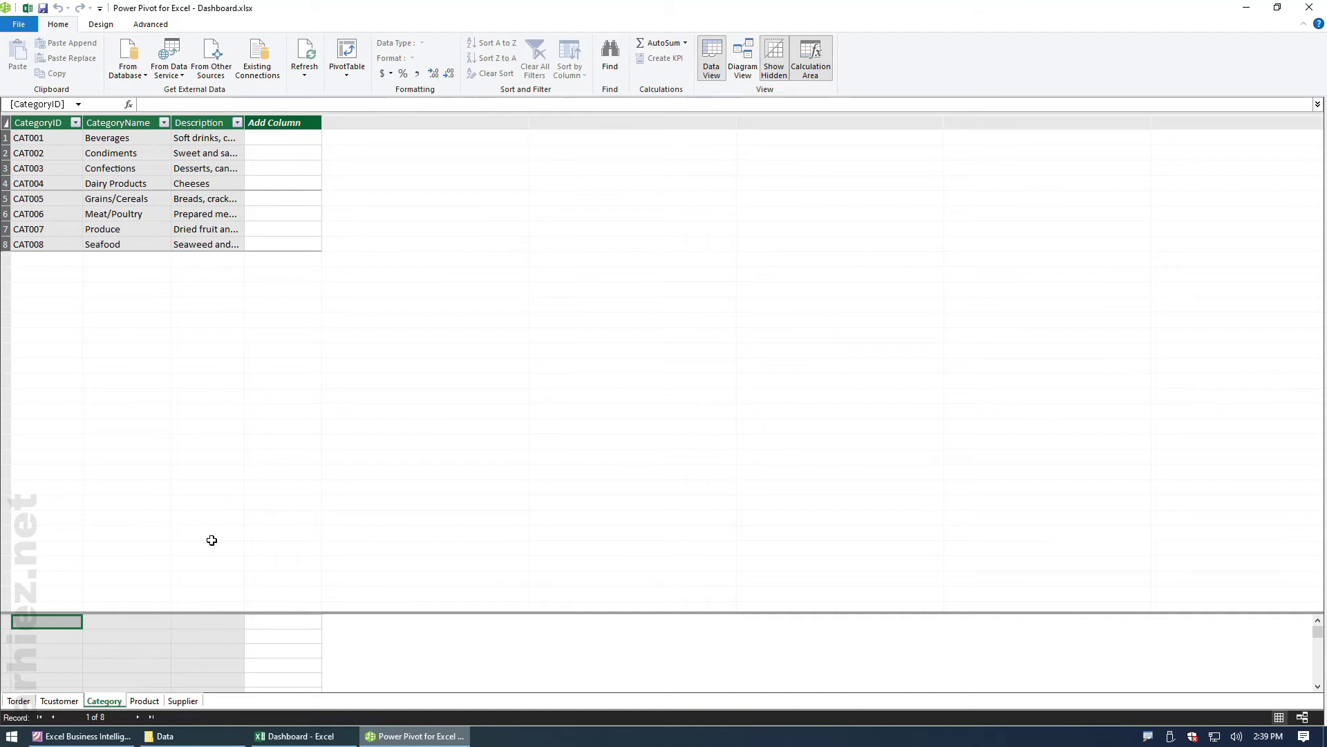
double_click(104, 701)
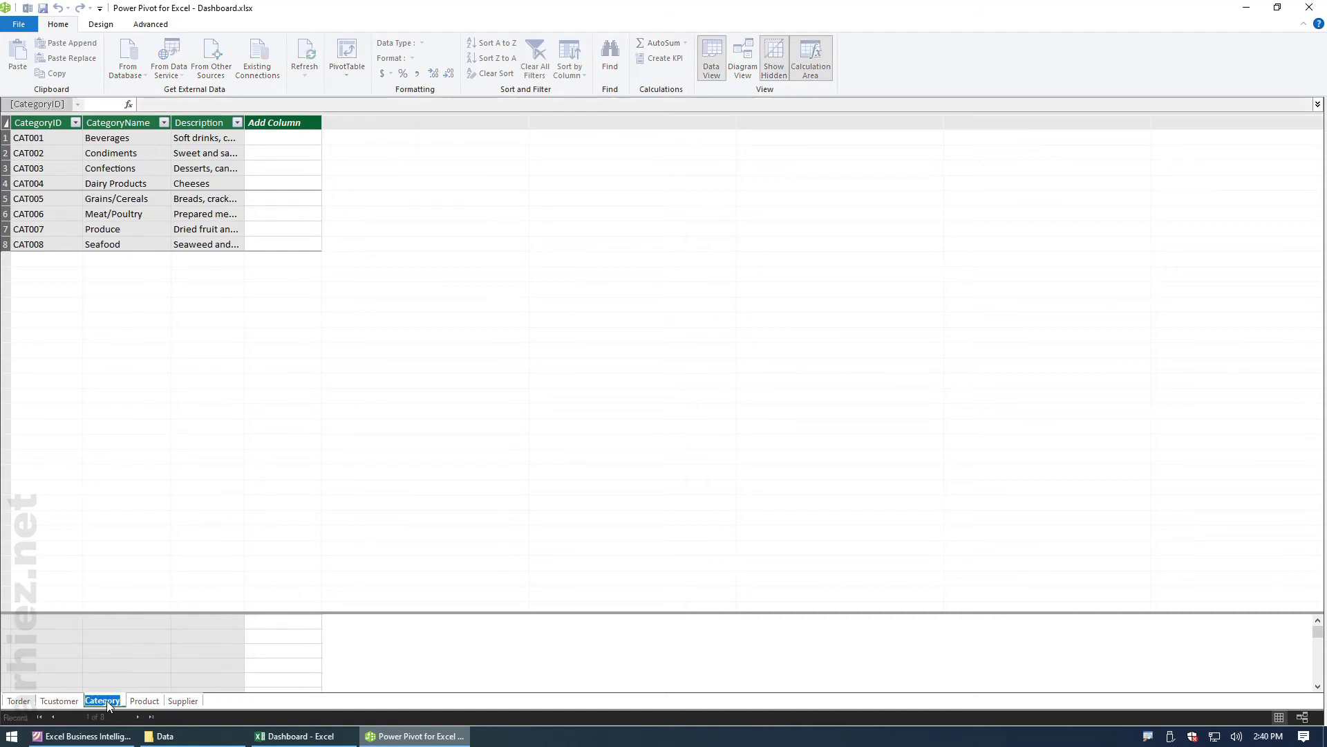
left_click(107, 701)
key("Home")
type("T")
key("Delete")
type("c")
key("Return")
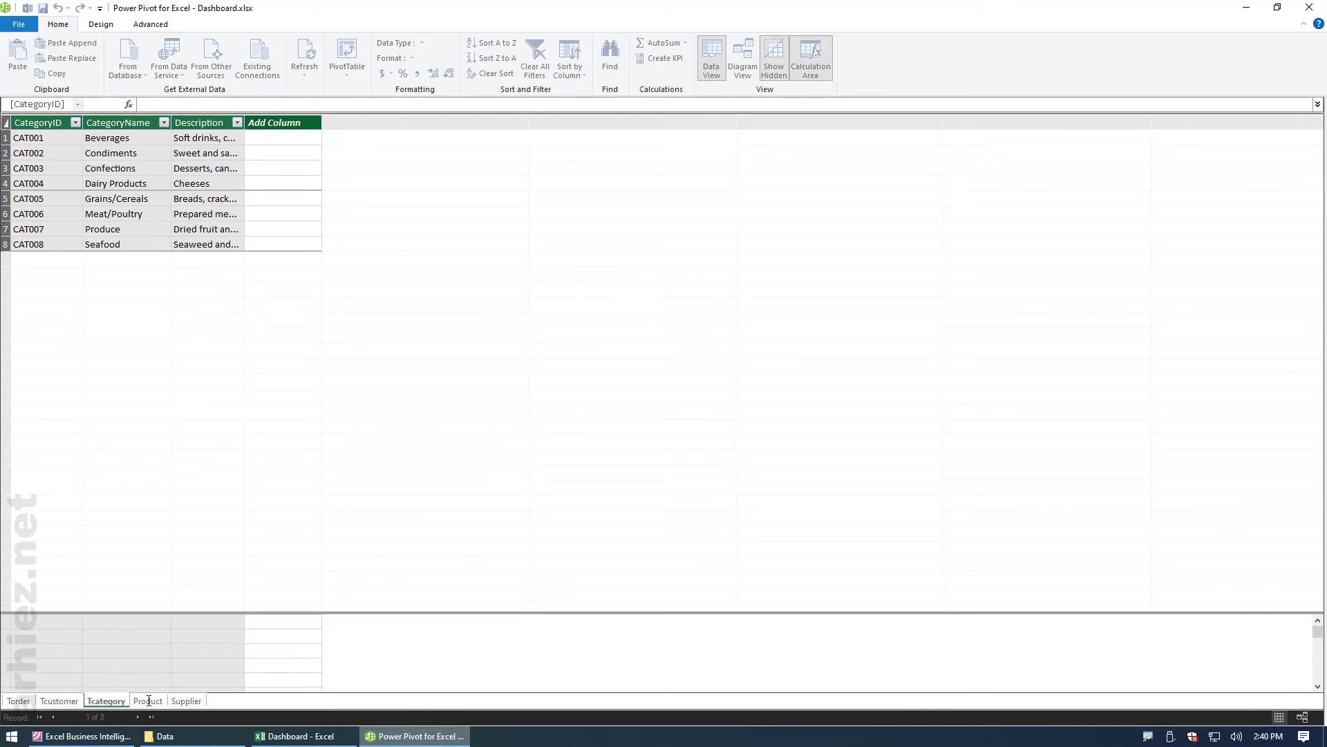
left_click(148, 701)
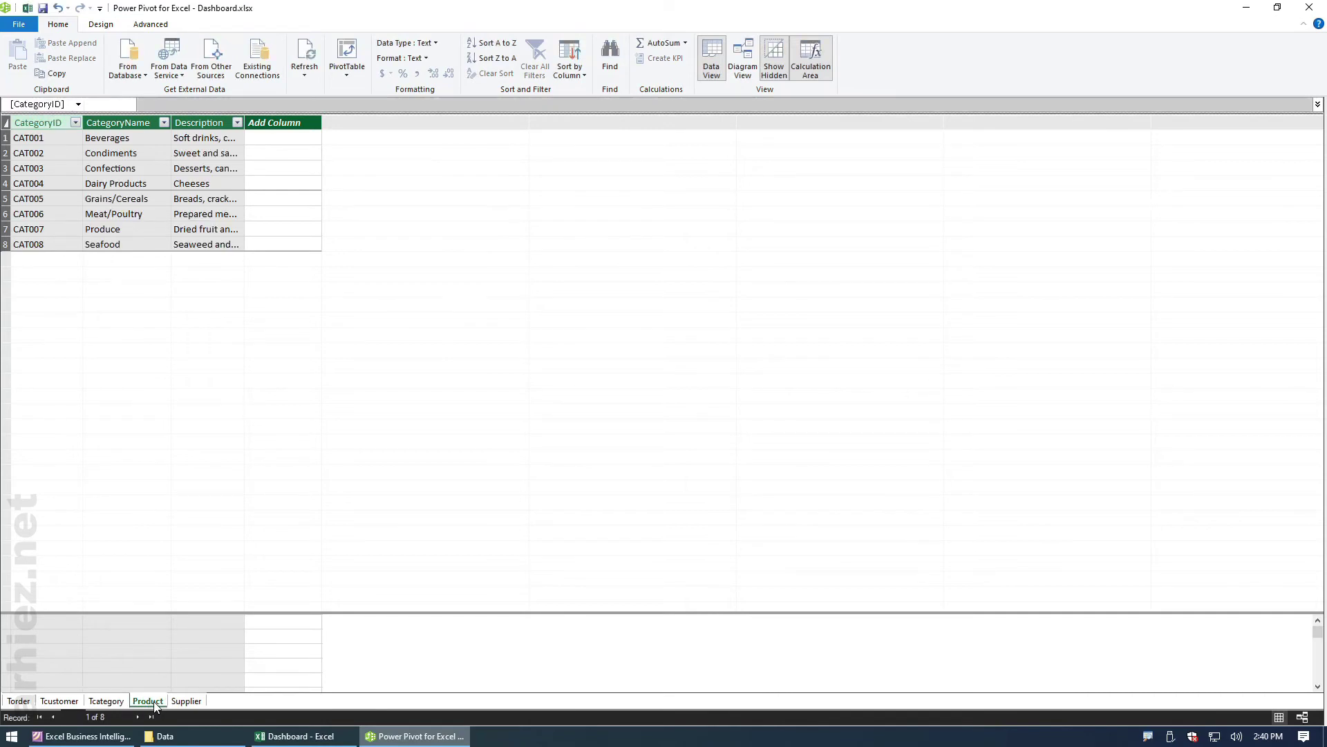
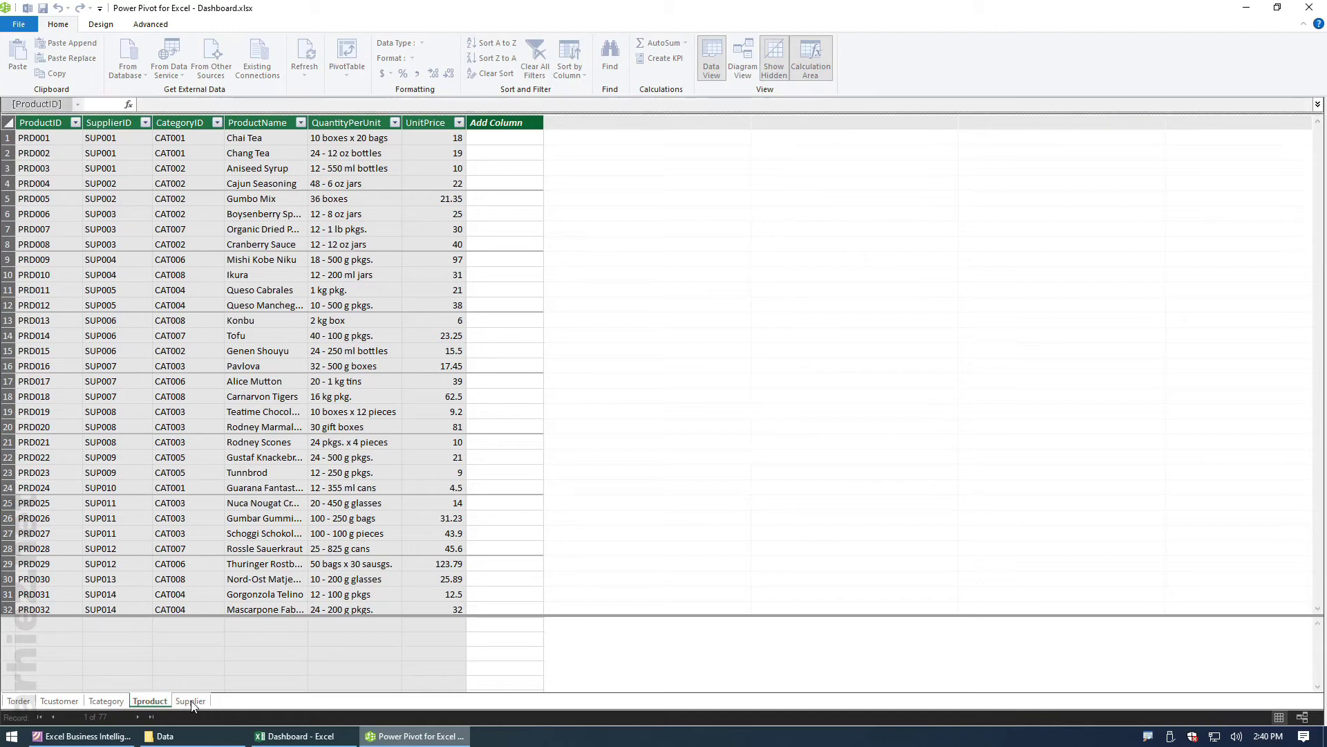
Step: Rename the Supplier table to Tsupplier to match the other T-prefixed tables
left_click(191, 701)
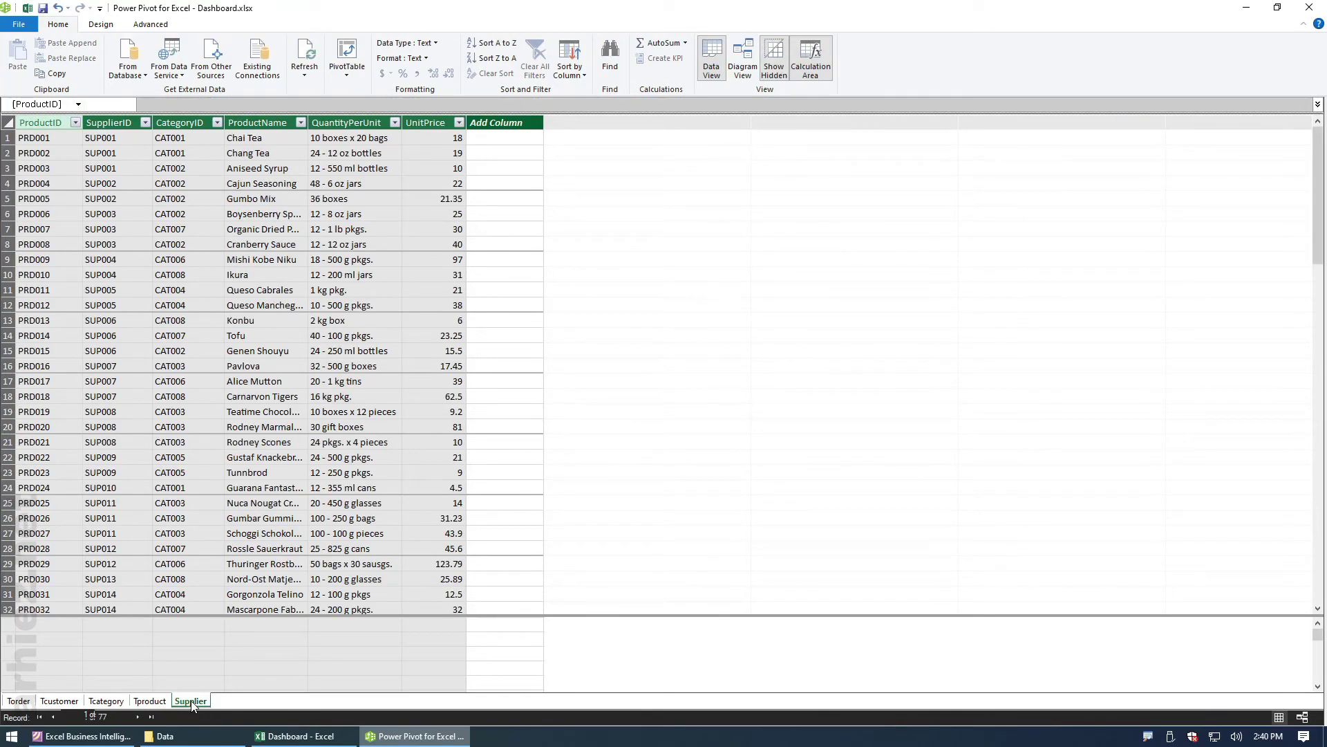
double_click(199, 702)
left_click(198, 701)
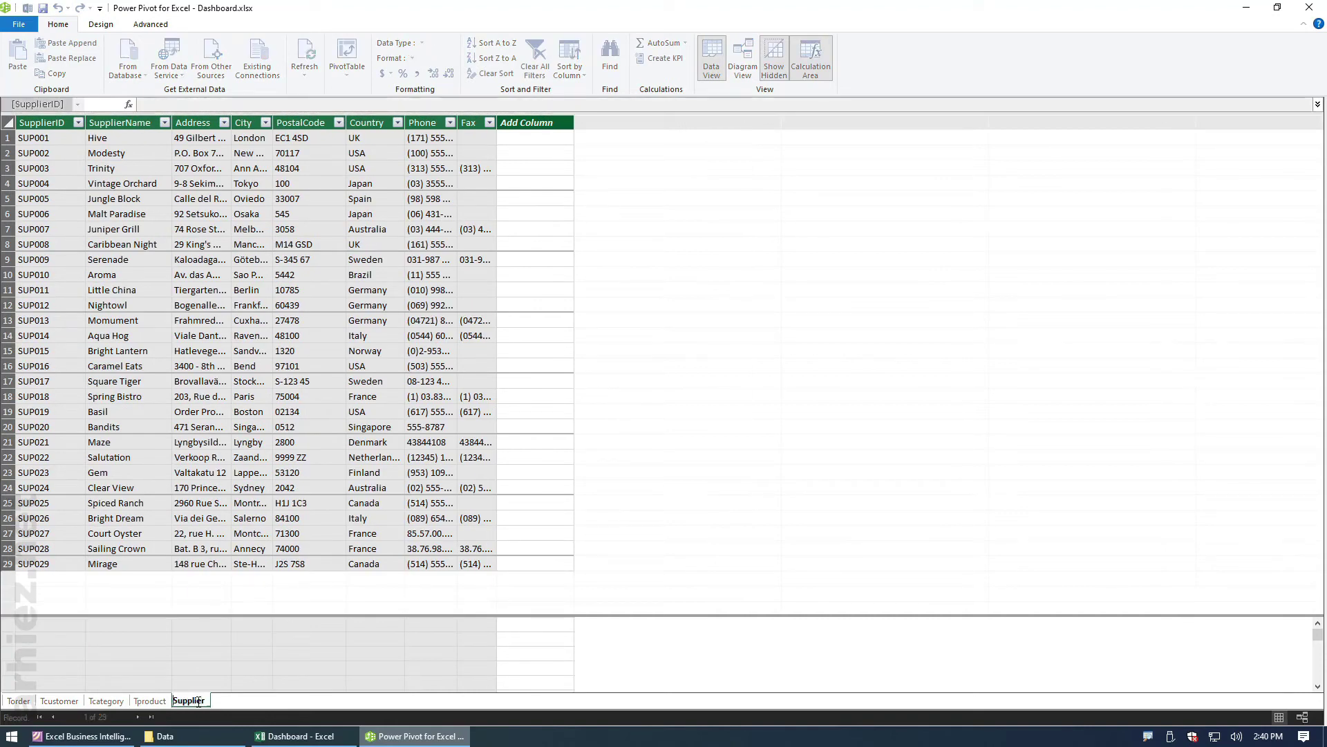
key("Home")
type("T")
key("Delete")
type("s")
key("Return")
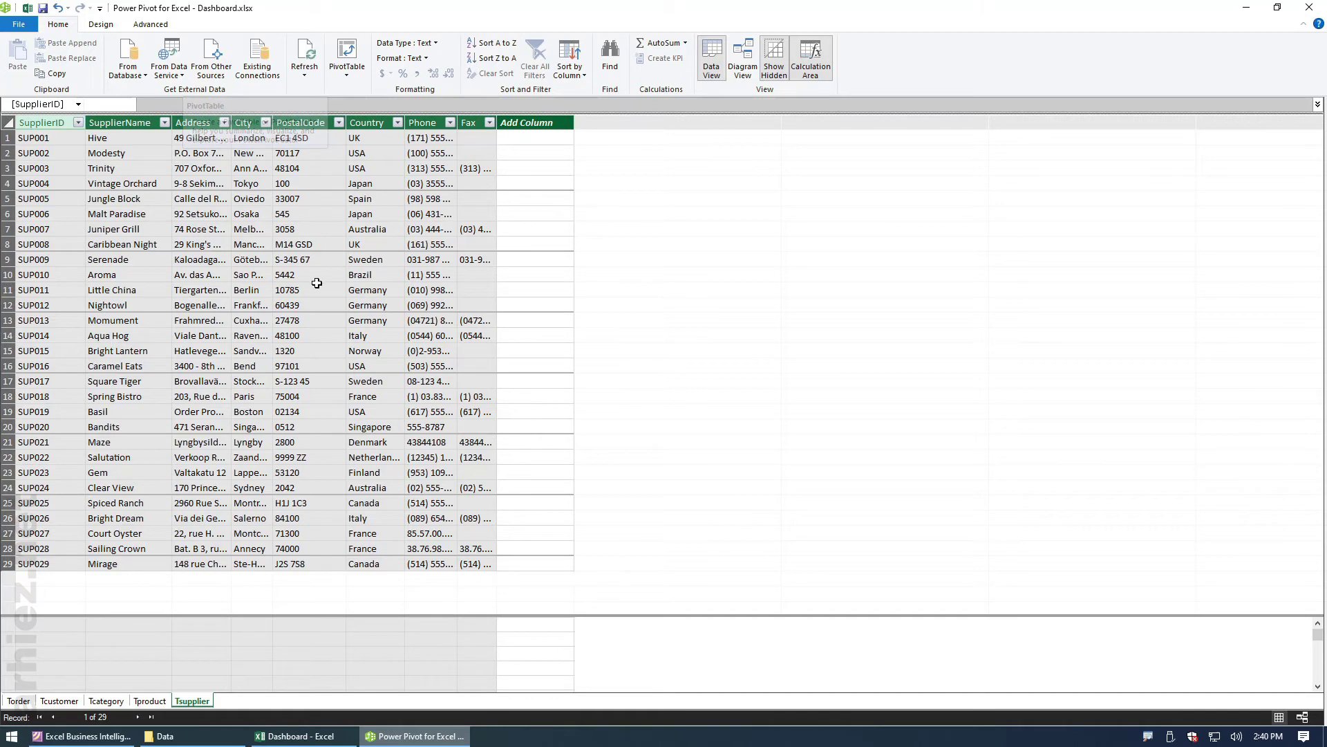
Step: Insert a PivotTable from the data model at cell F3 of the existing worksheet
left_click(348, 70)
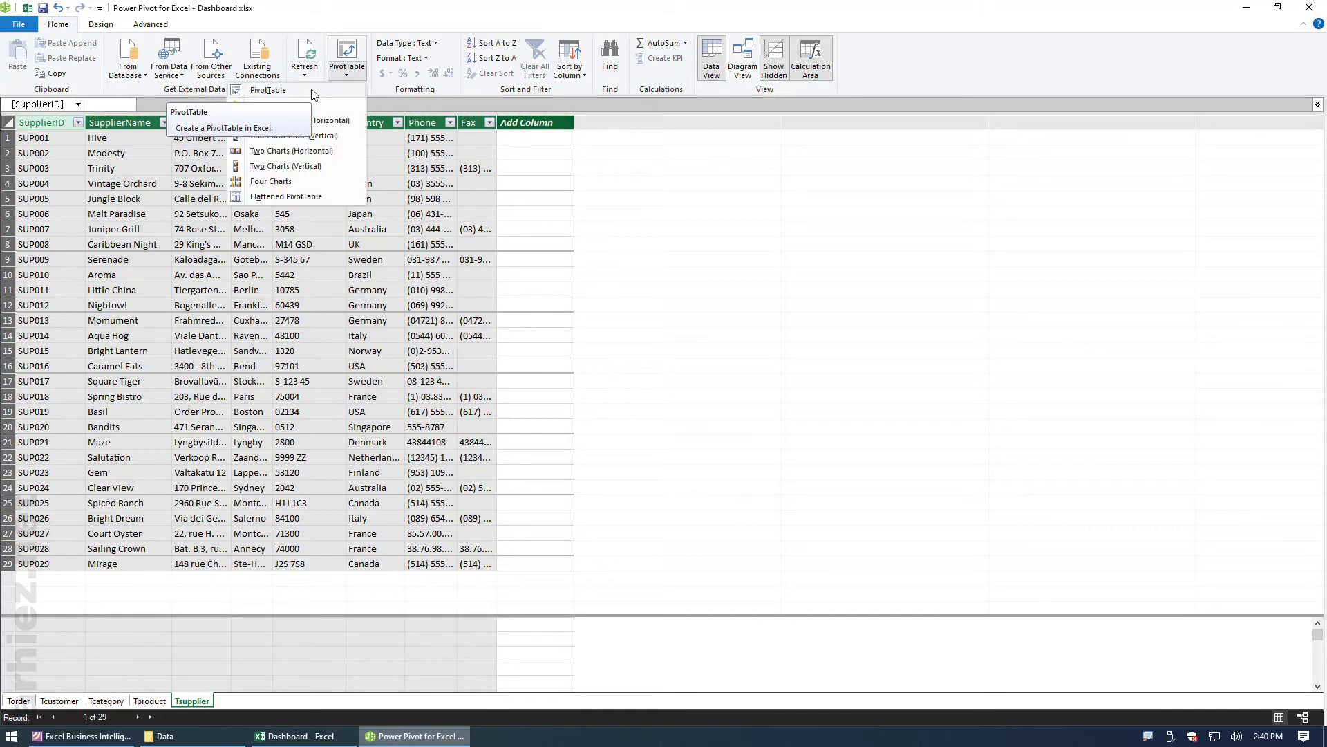
left_click(312, 91)
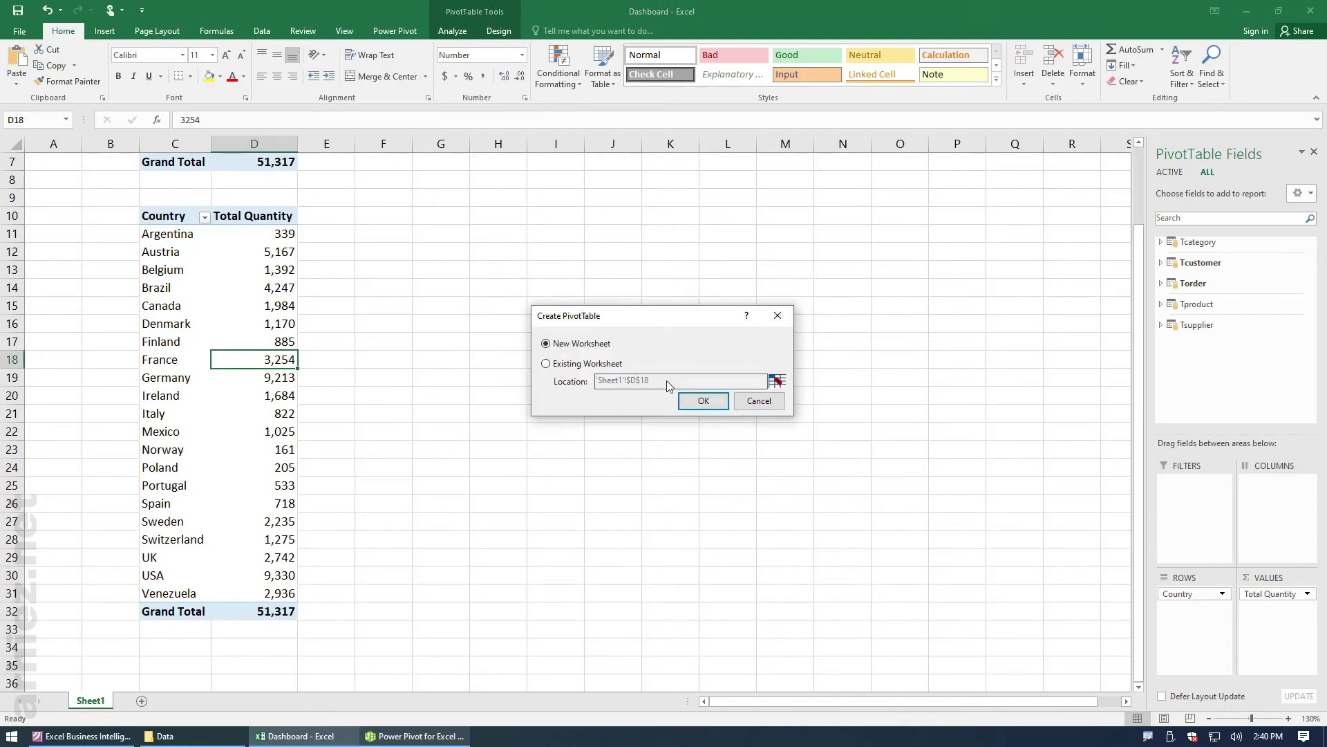
left_click(584, 366)
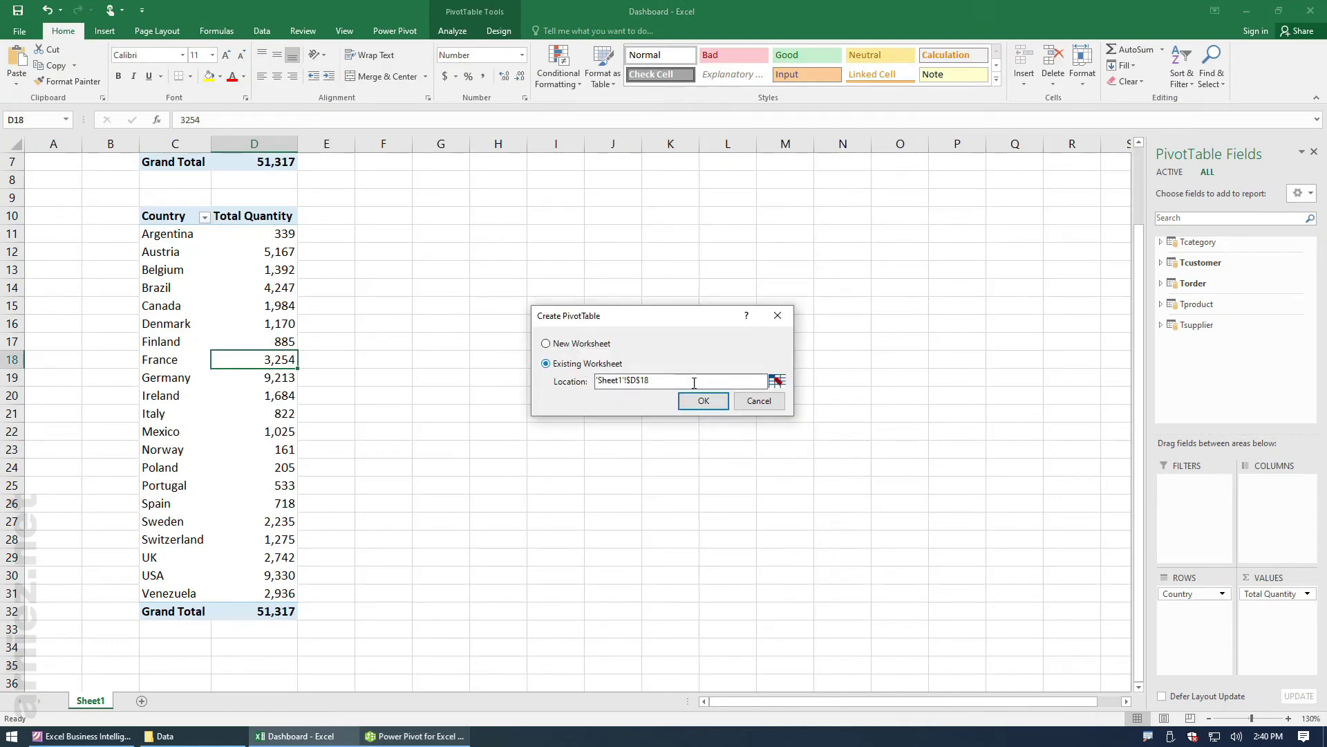
left_click(777, 380)
scroll(377, 224, "up", 2)
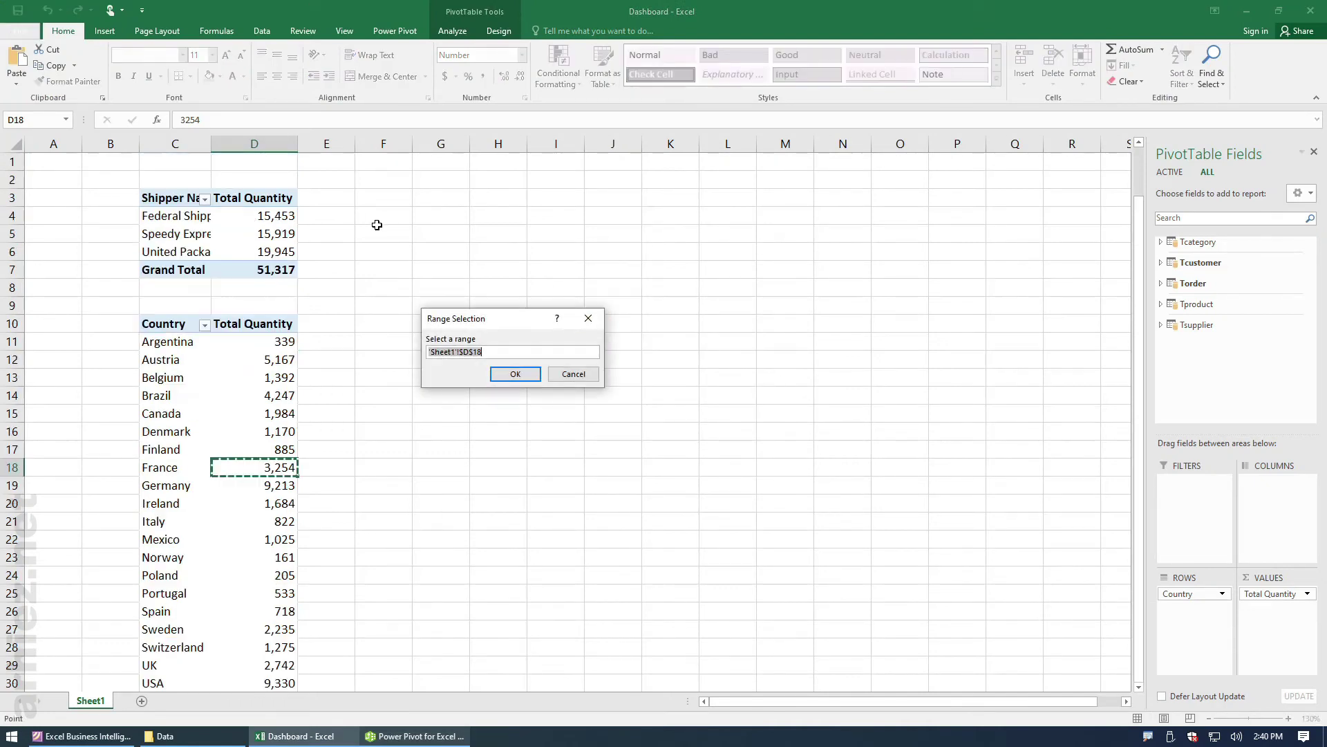
left_click(383, 200)
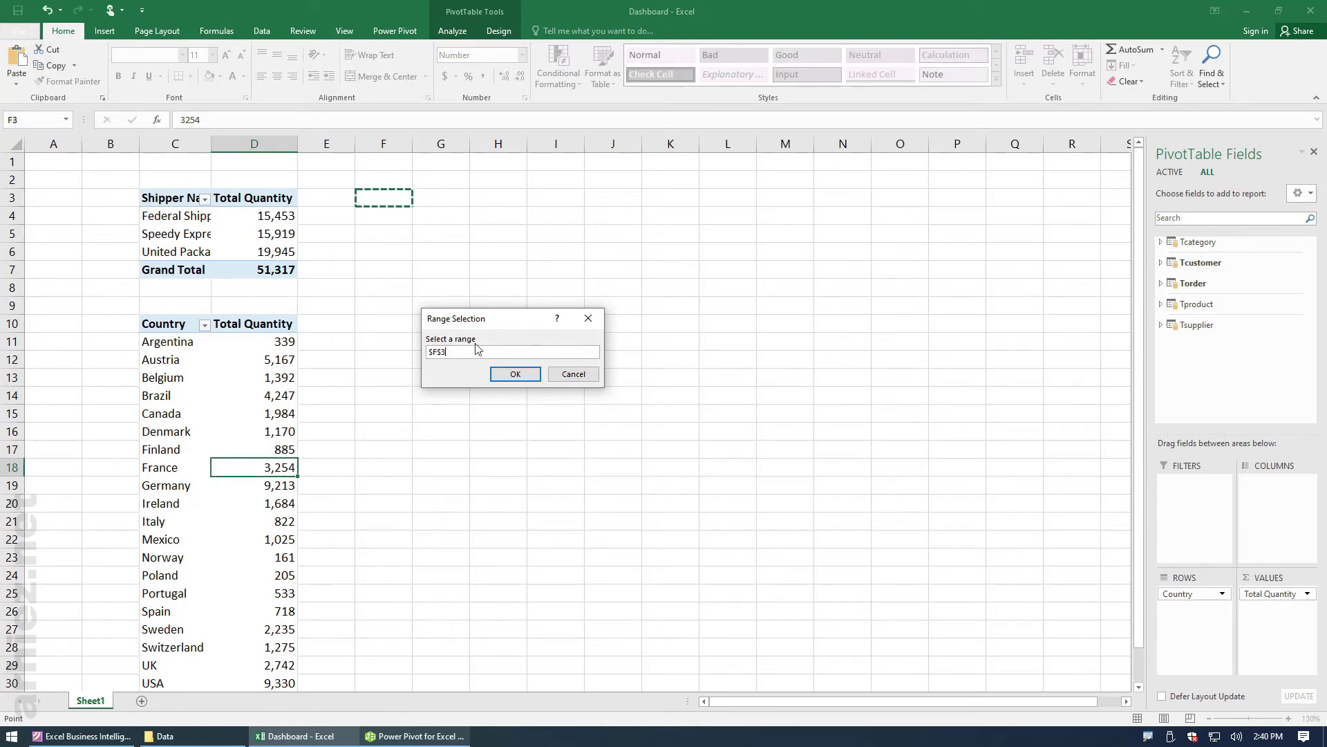
left_click(515, 374)
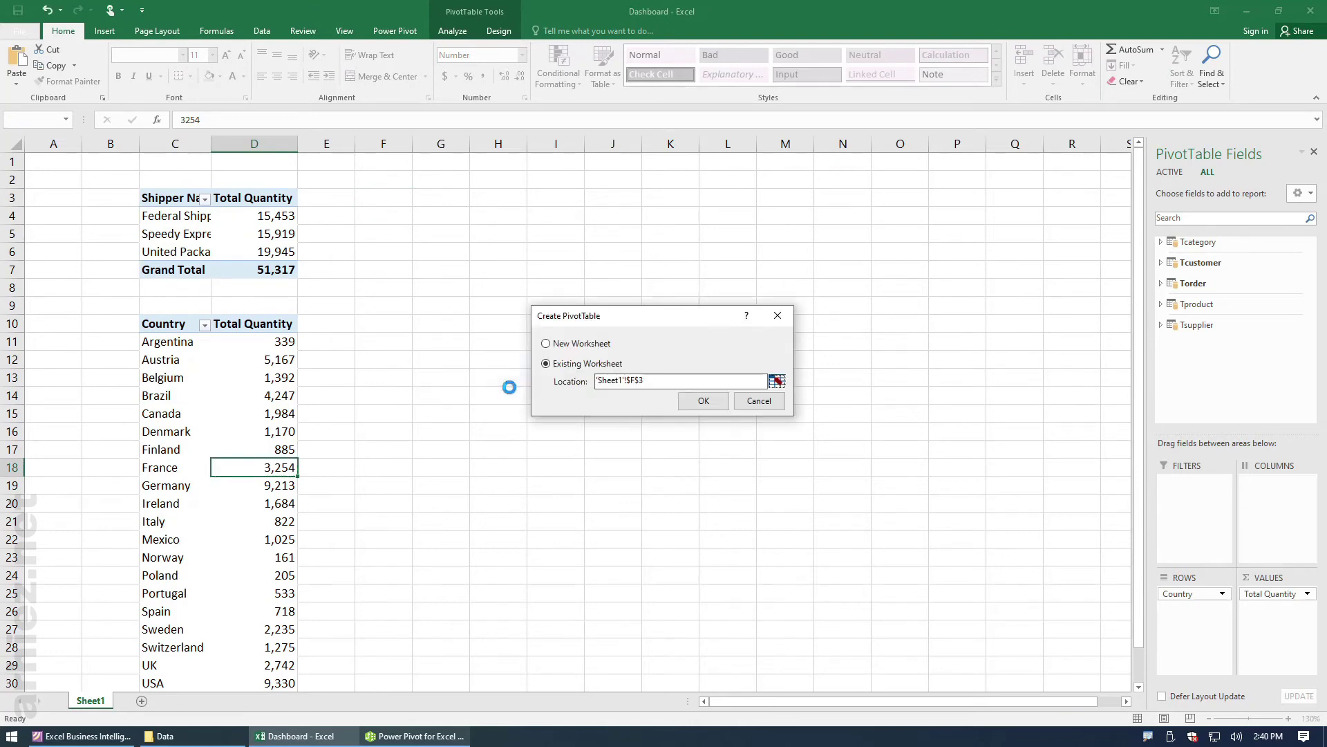
left_click(703, 401)
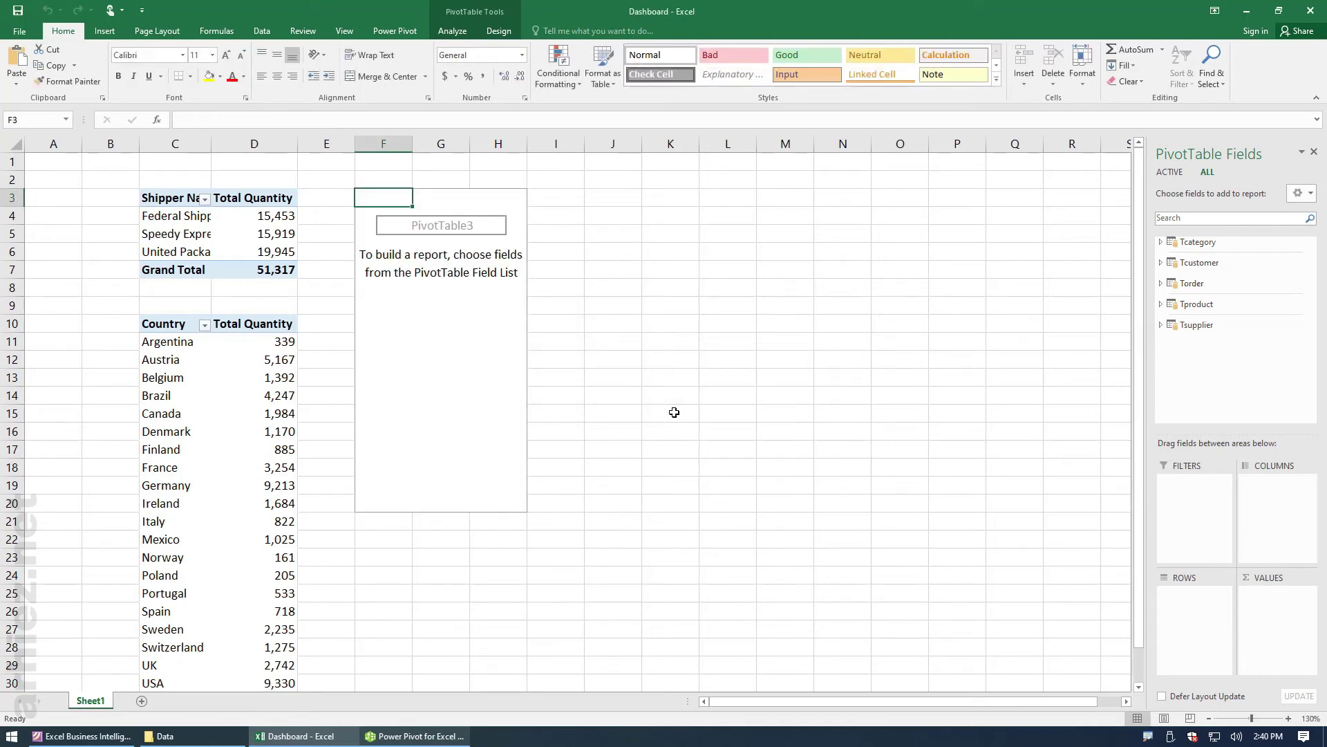
Step: Add Torder's Quantity to the pivot values as Sum of Quantity
left_click(1161, 284)
left_click_drag(1222, 404, 1268, 614)
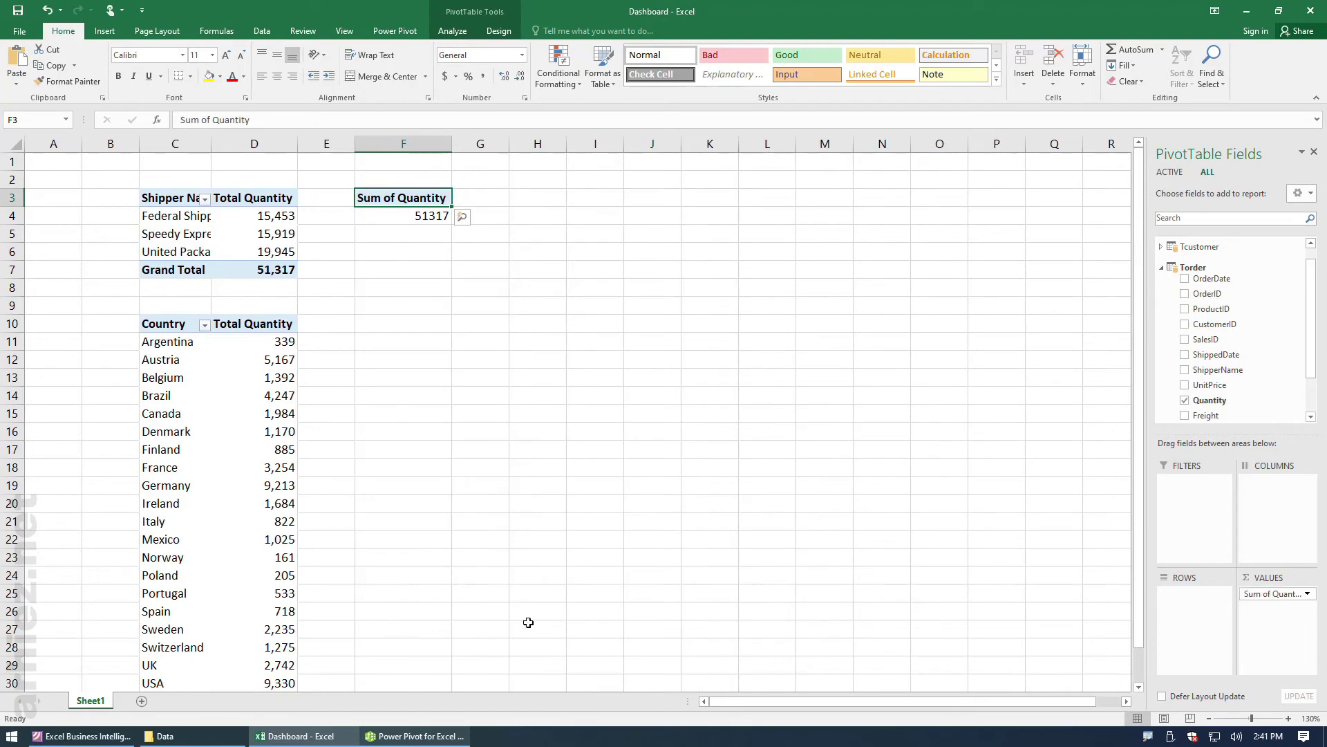
left_click(87, 736)
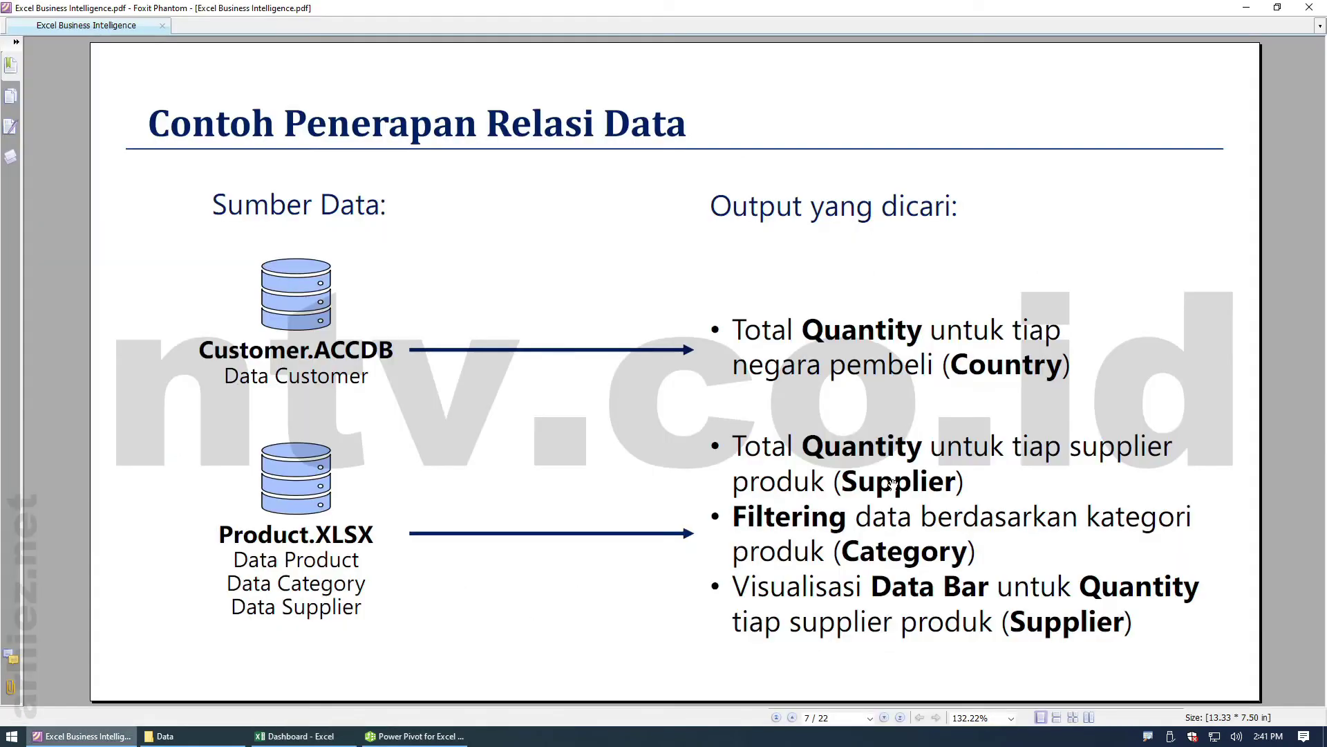
left_click(401, 736)
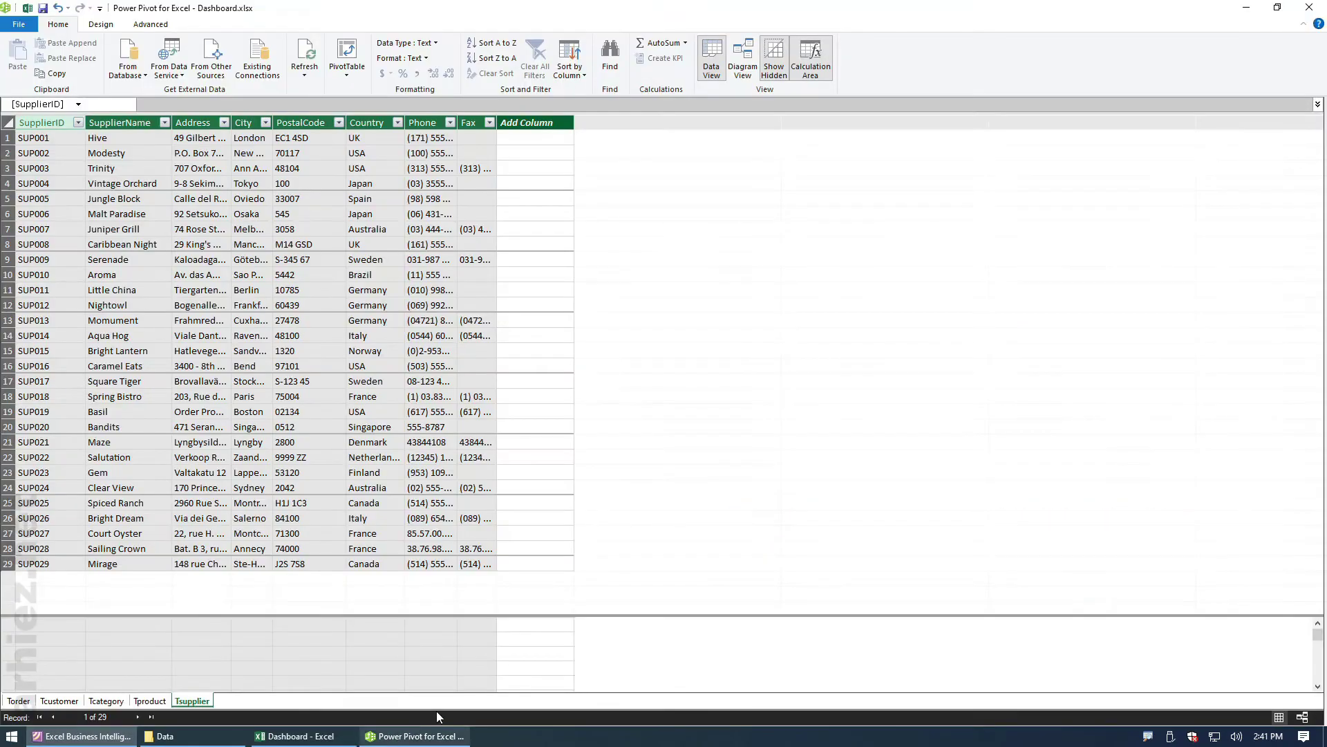
left_click(297, 737)
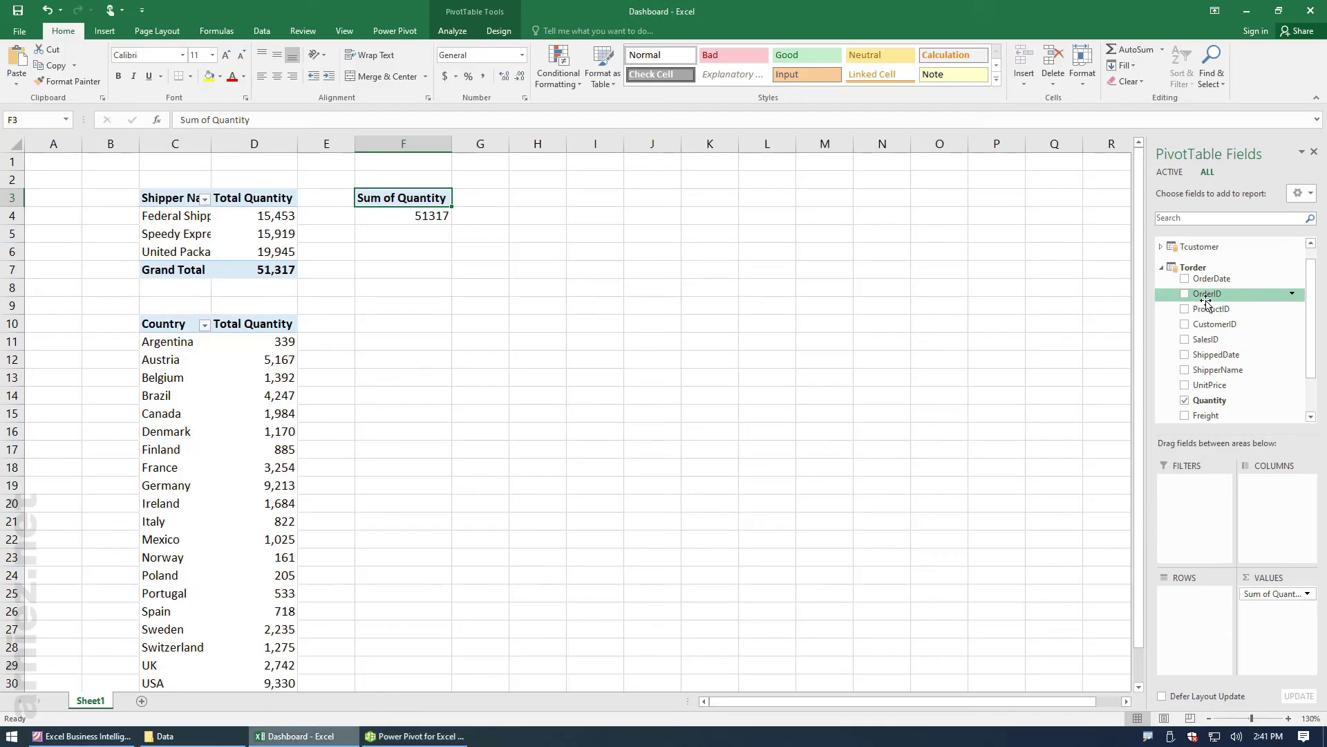
Step: Add Tsupplier's SupplierName to the pivot rows
scroll(1196, 359, "down", 2)
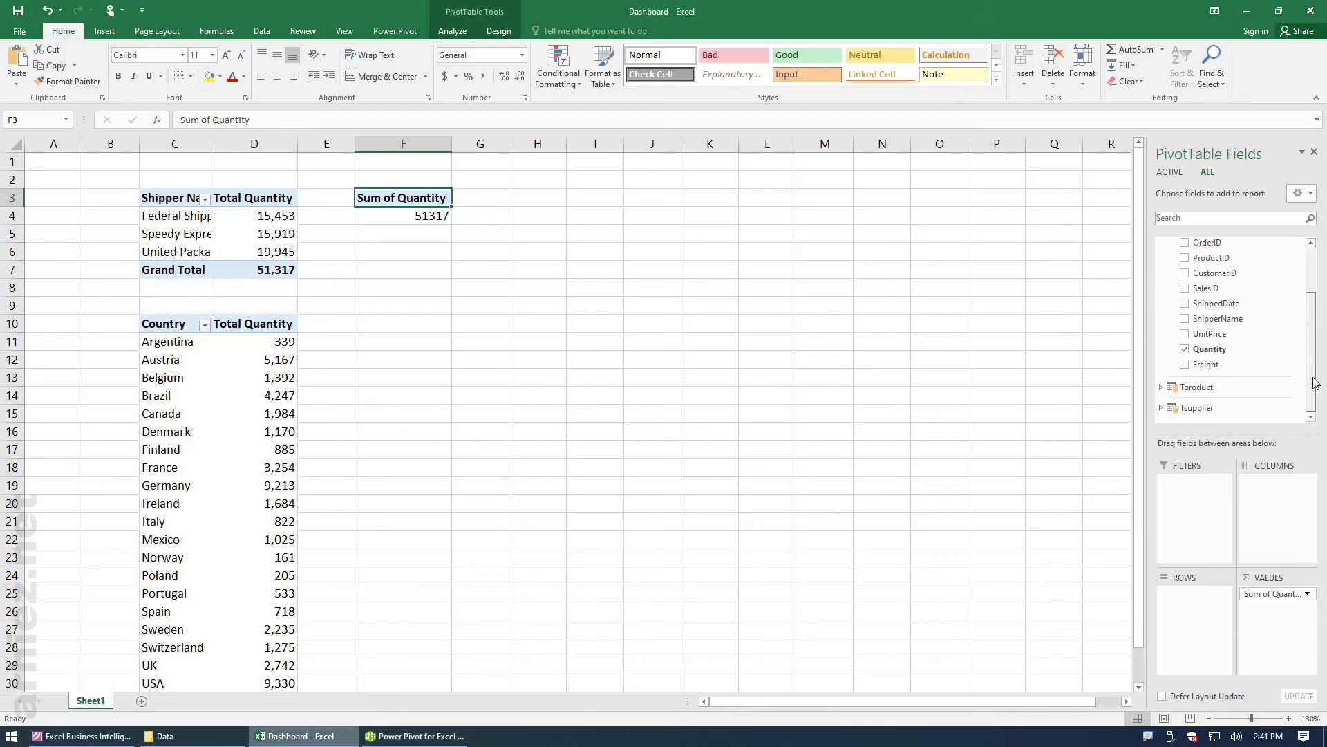
left_click(1179, 408)
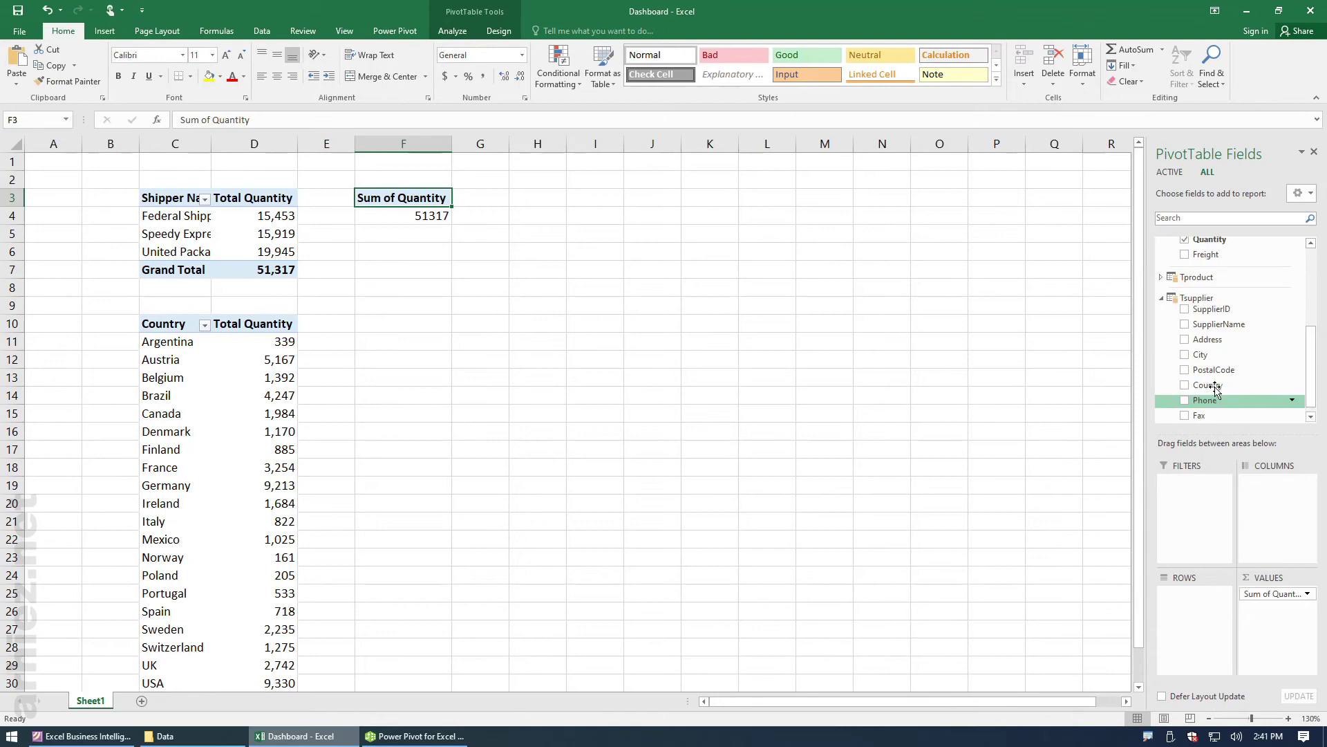
left_click_drag(1219, 315, 1192, 623)
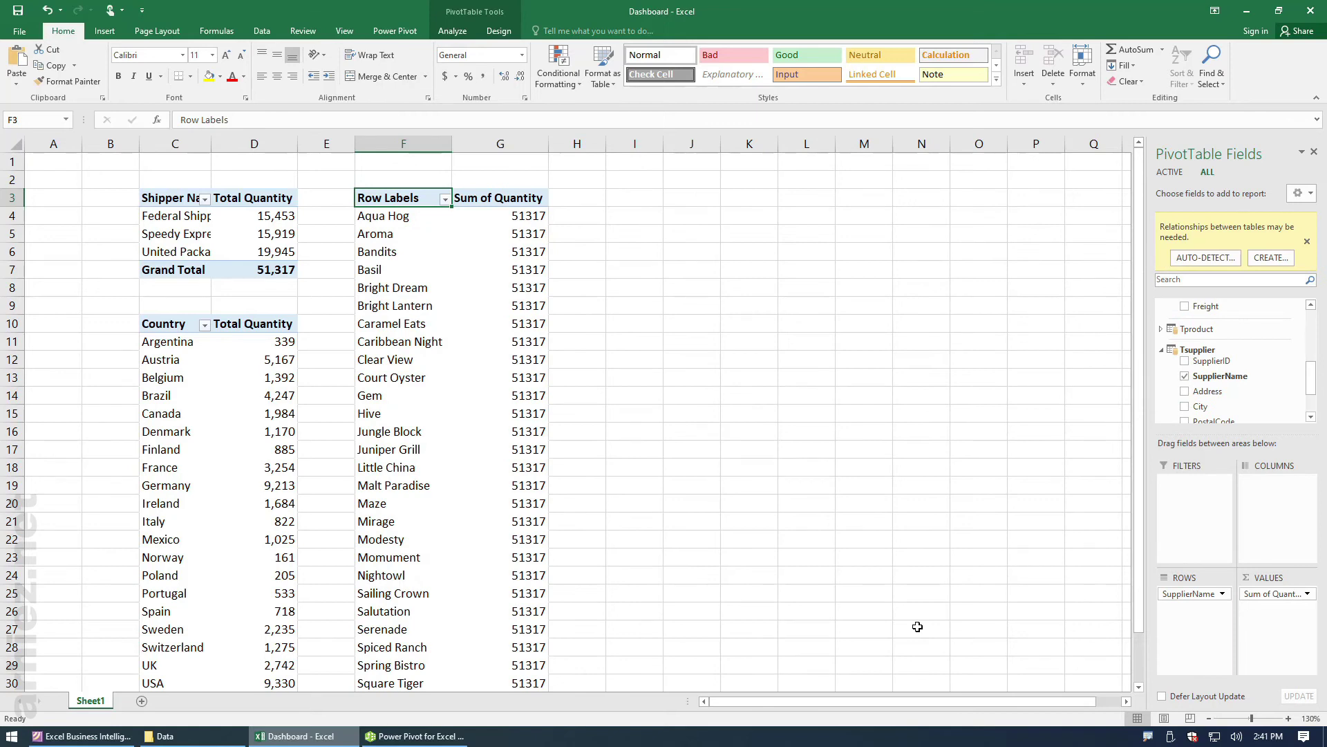
scroll(1230, 376, "up", 3)
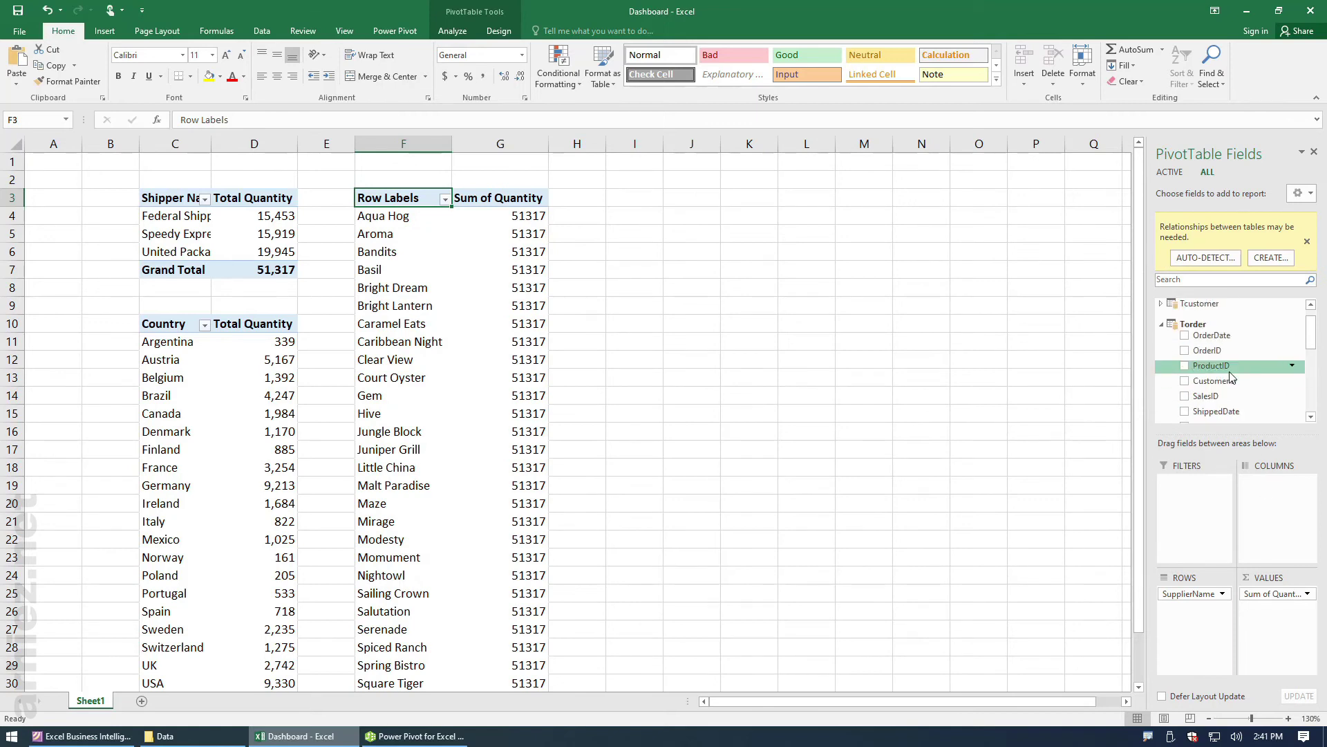
scroll(1203, 374, "up", 1)
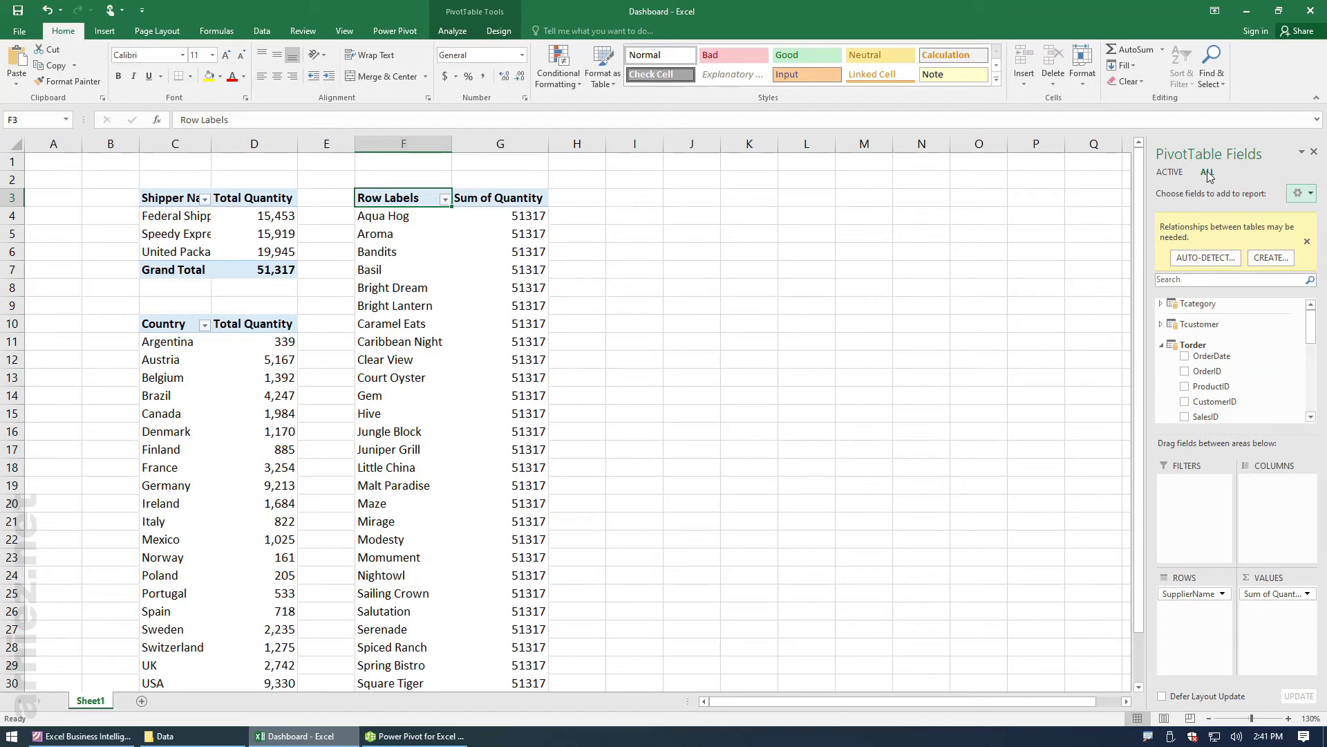
Step: Switch the field list from ACTIVE to ALL tables and close the relationships-may-be-needed notice
left_click(1171, 172)
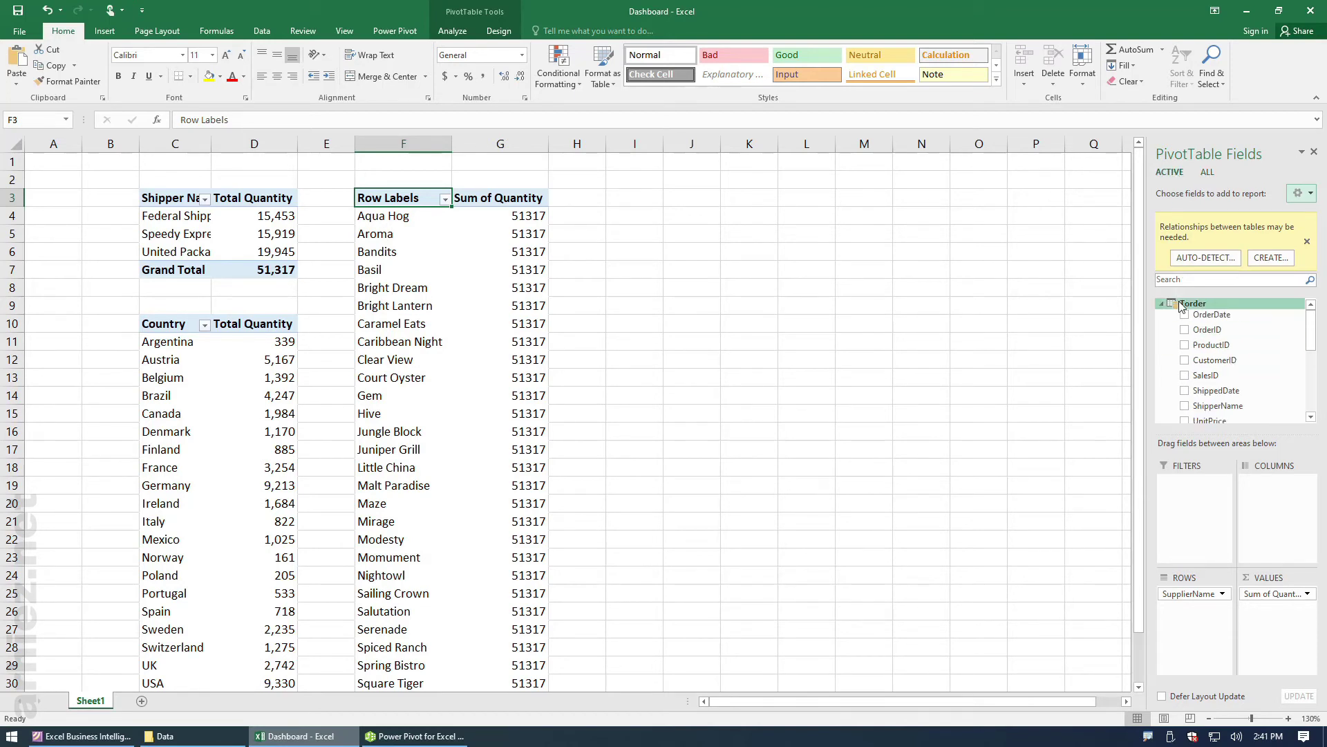
left_click_drag(1312, 338, 1311, 371)
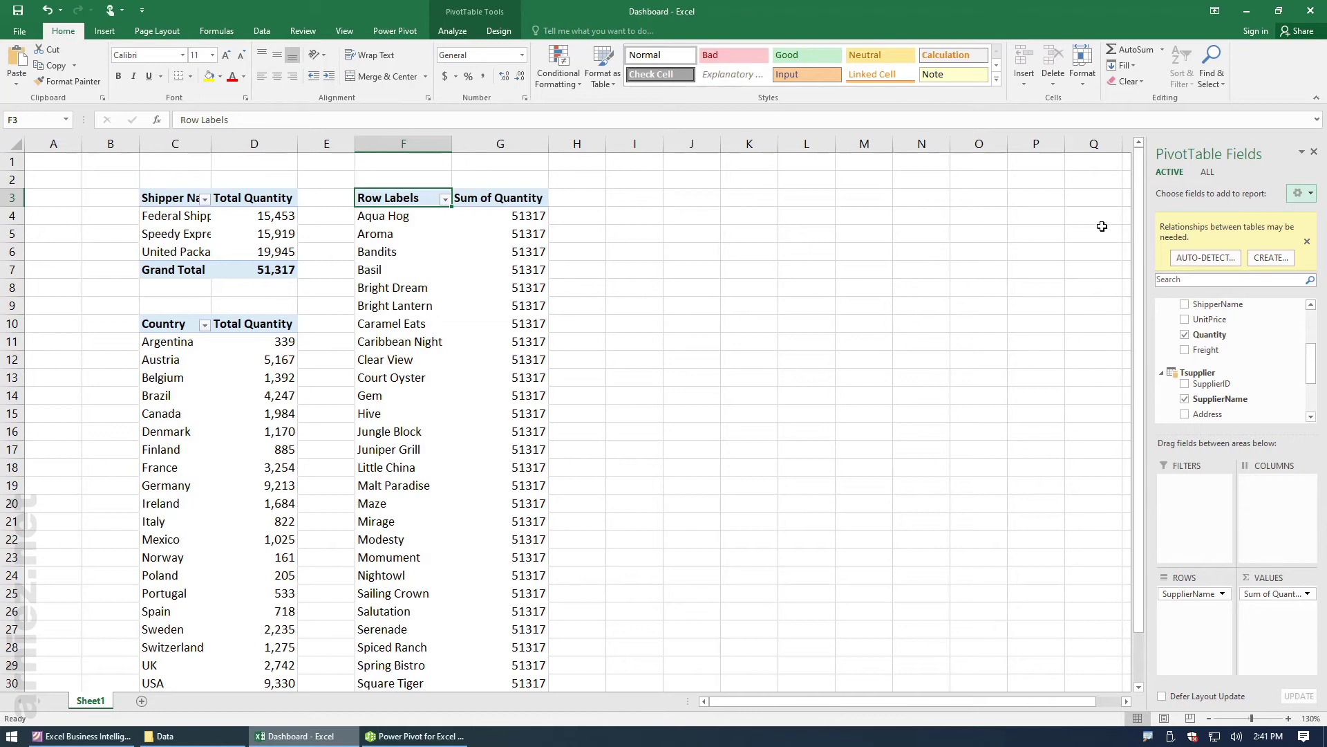
left_click(1208, 173)
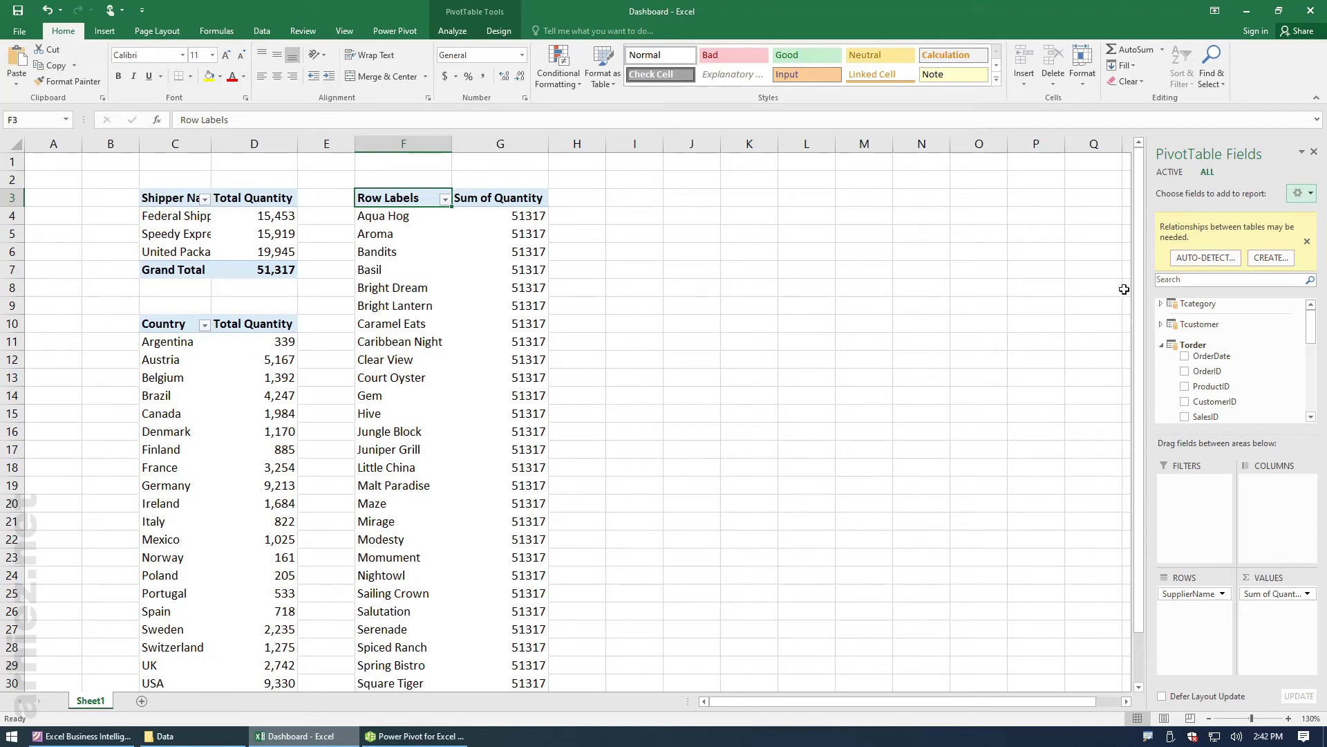
left_click(1307, 242)
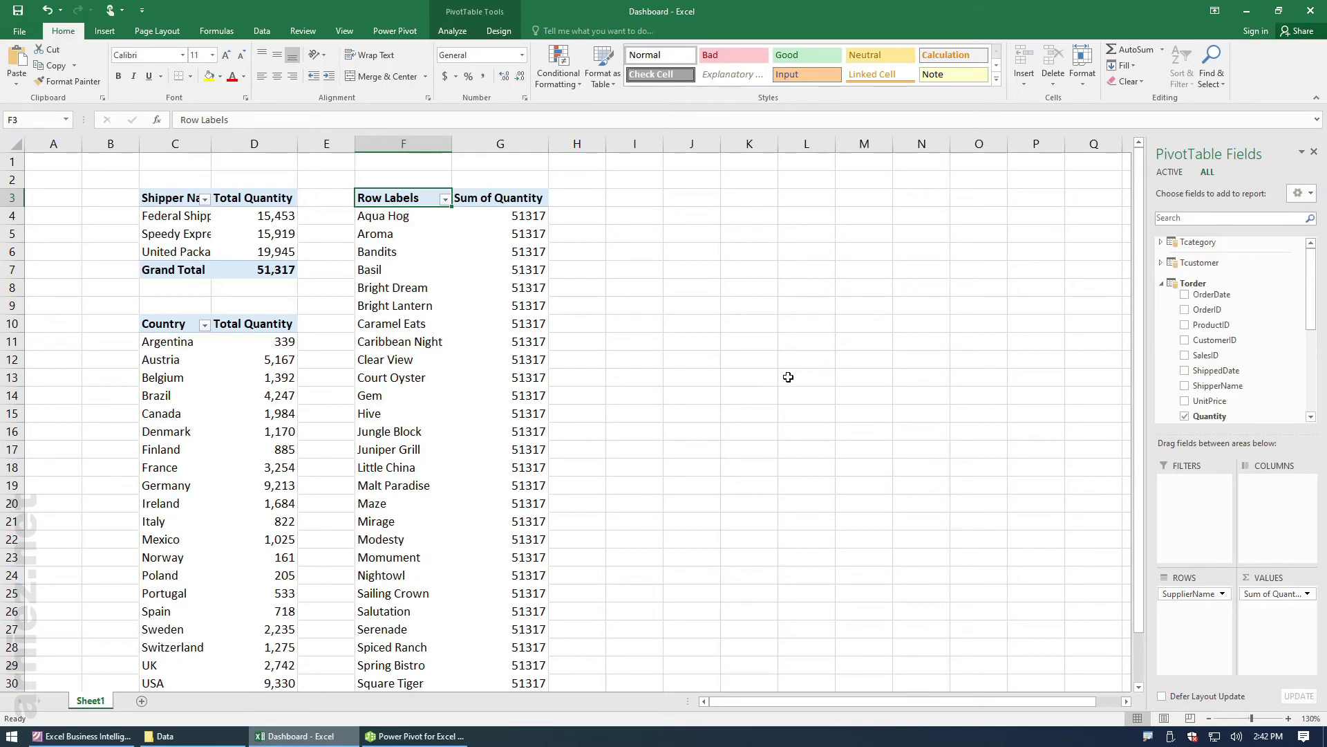
Step: In Diagram View, move Tsupplier to the lower left and stretch it to show every column
left_click(415, 737)
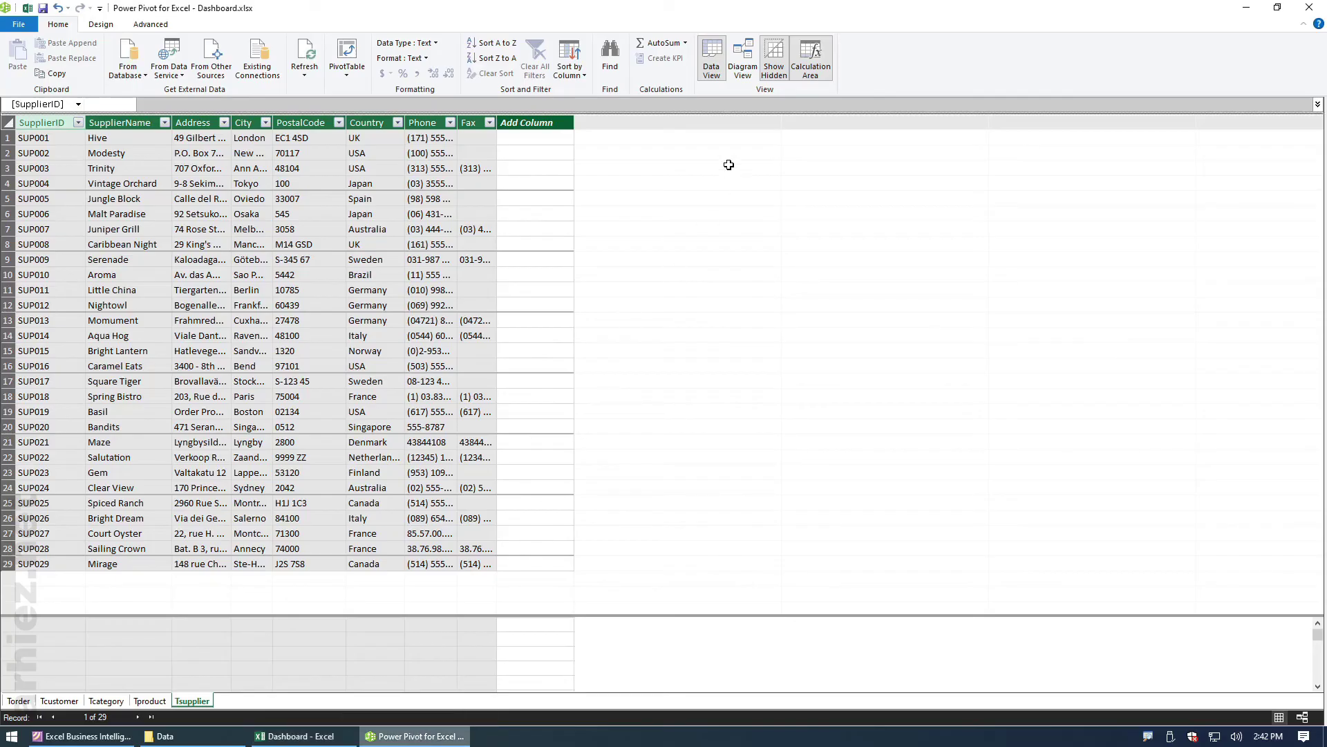
left_click(744, 70)
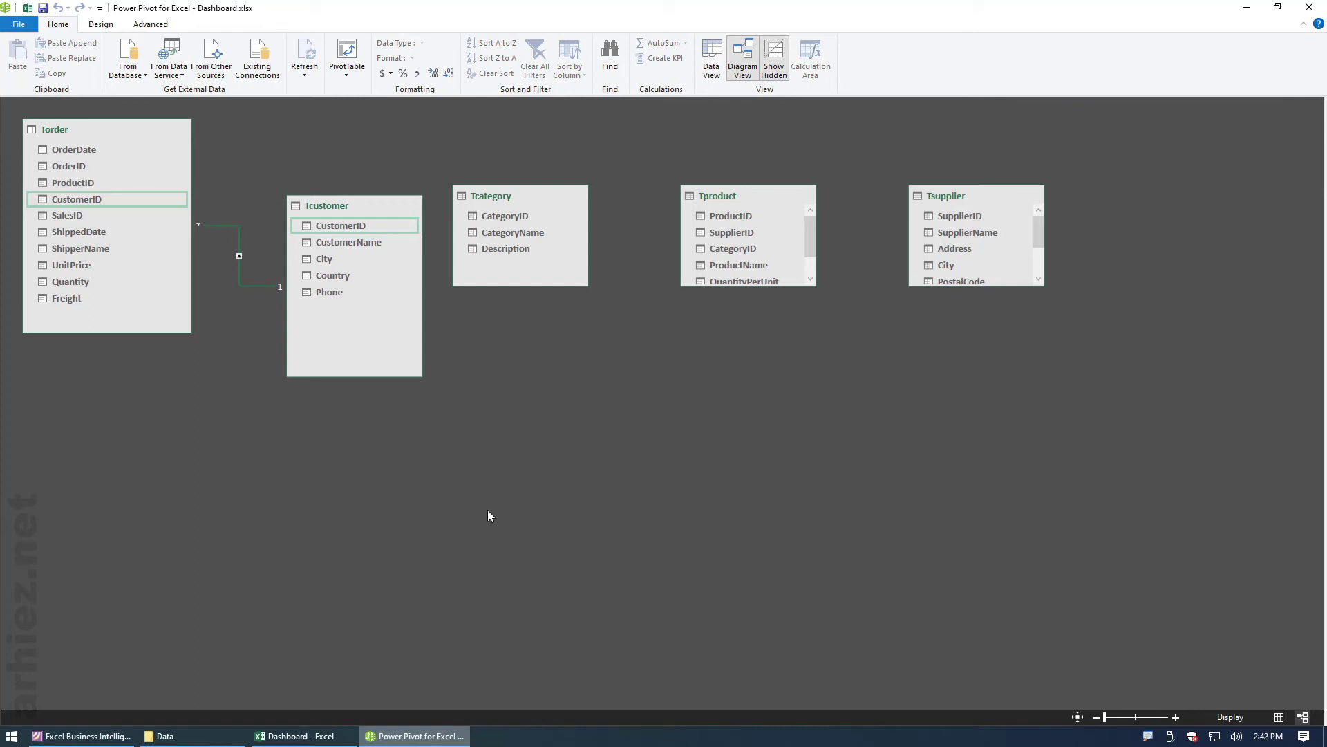
mouse_move(932, 200)
left_mouse_down()
mouse_move(194, 424)
mouse_move(180, 402)
left_mouse_up()
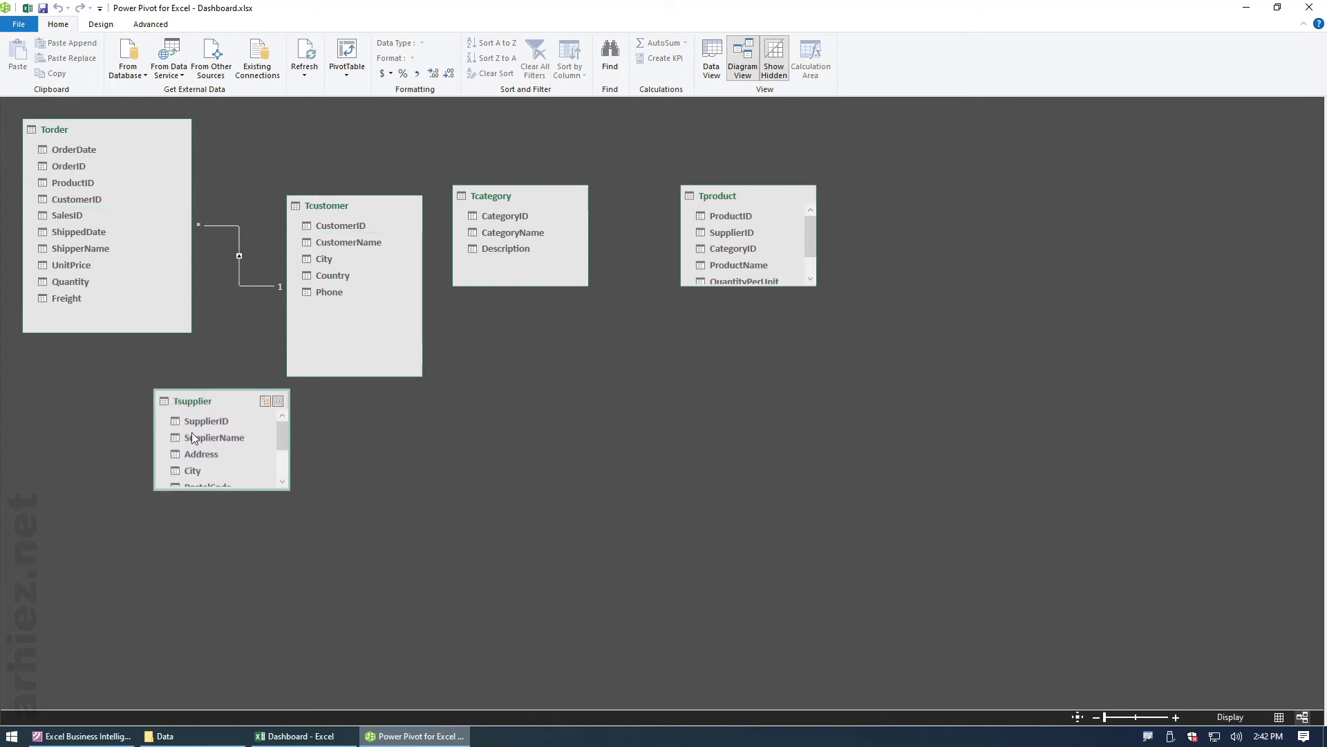
left_click_drag(204, 490, 205, 573)
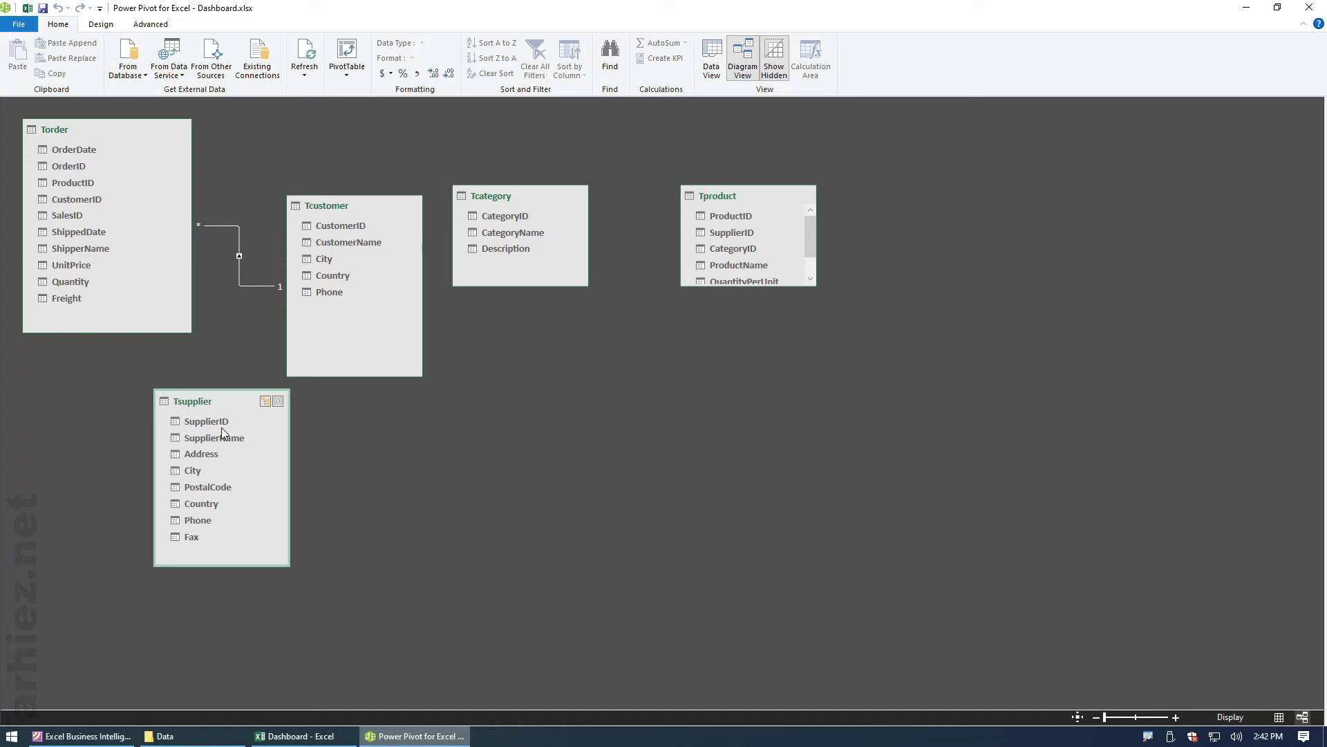
Step: Move Tproduct below Torder and enlarge it to show all its columns
mouse_move(732, 205)
left_click_drag(728, 196, 241, 353)
left_click_drag(127, 386, 82, 367)
left_click_drag(220, 395, 381, 379)
left_click_drag(109, 456, 110, 551)
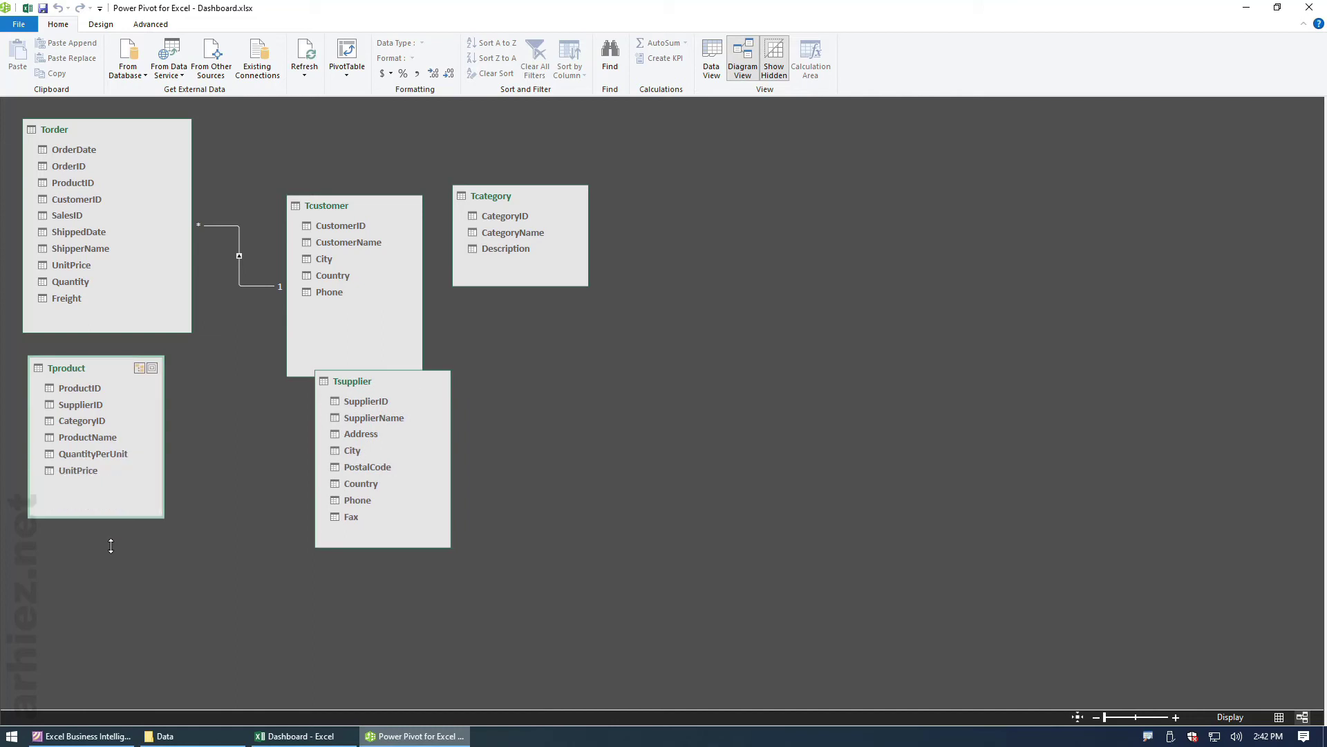
Step: Relate Tsupplier's SupplierID to Tproduct's SupplierID, placing Tsupplier beside Tproduct
left_click(91, 404)
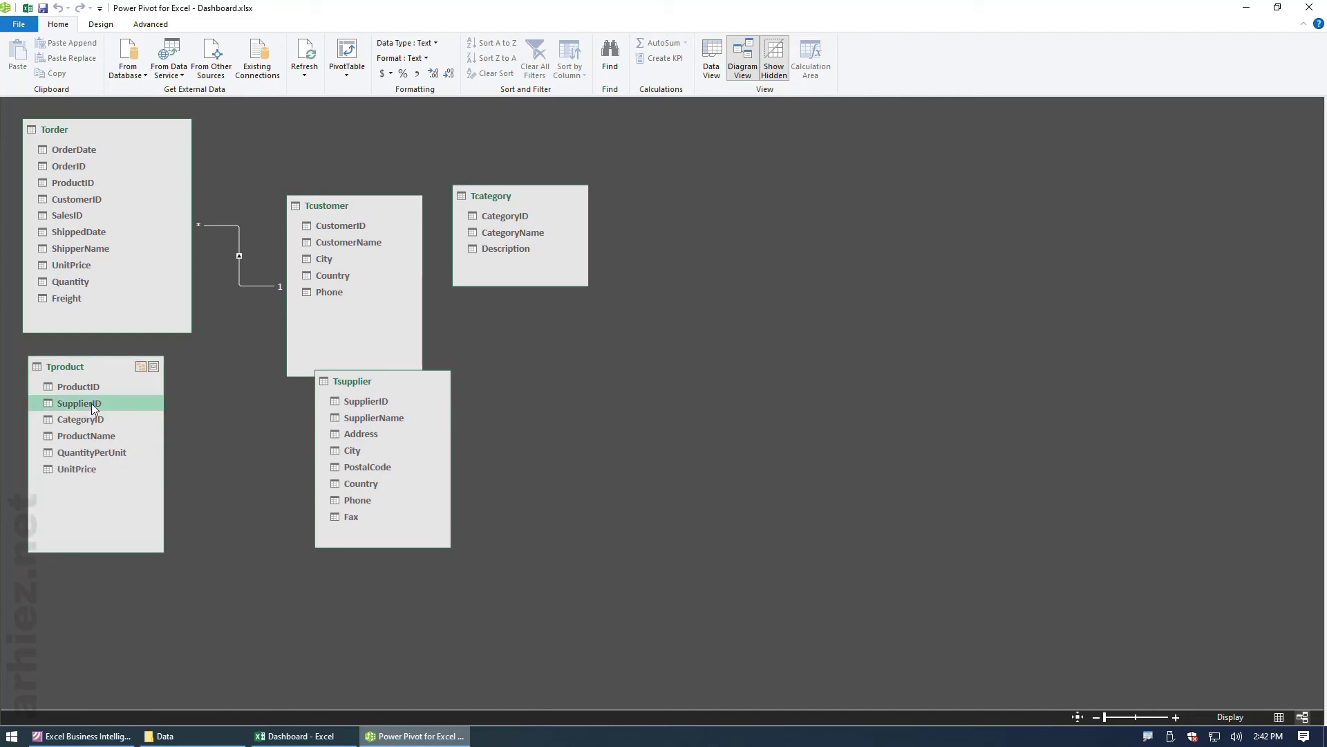
left_click_drag(325, 536, 326, 537)
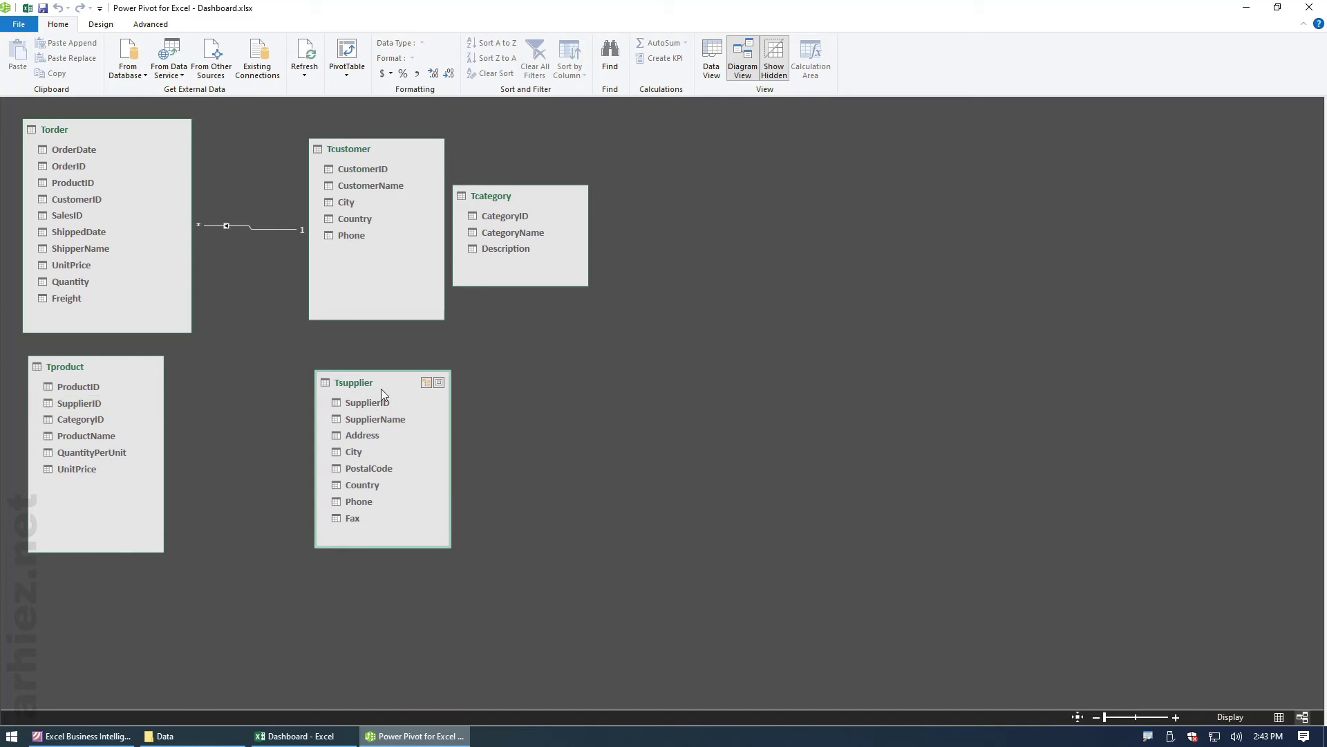
left_click_drag(380, 401, 86, 409)
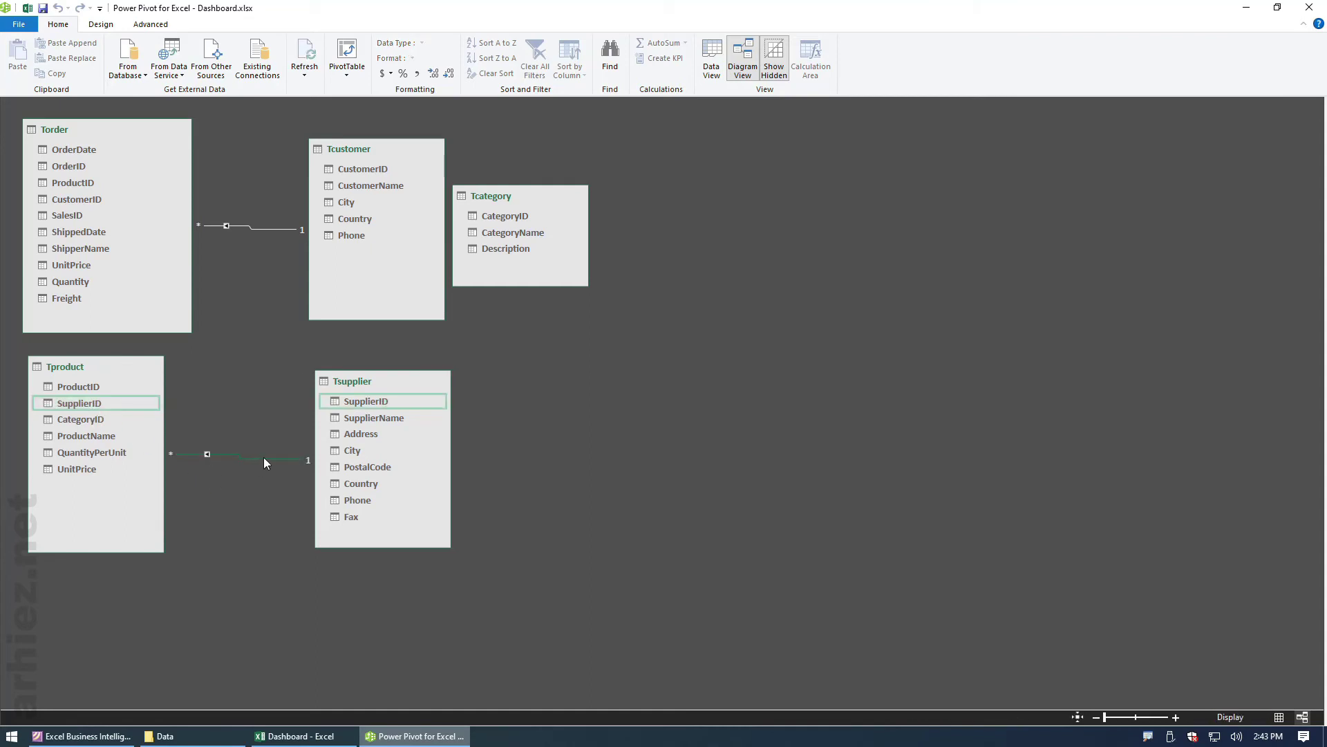
left_click_drag(368, 380, 354, 430)
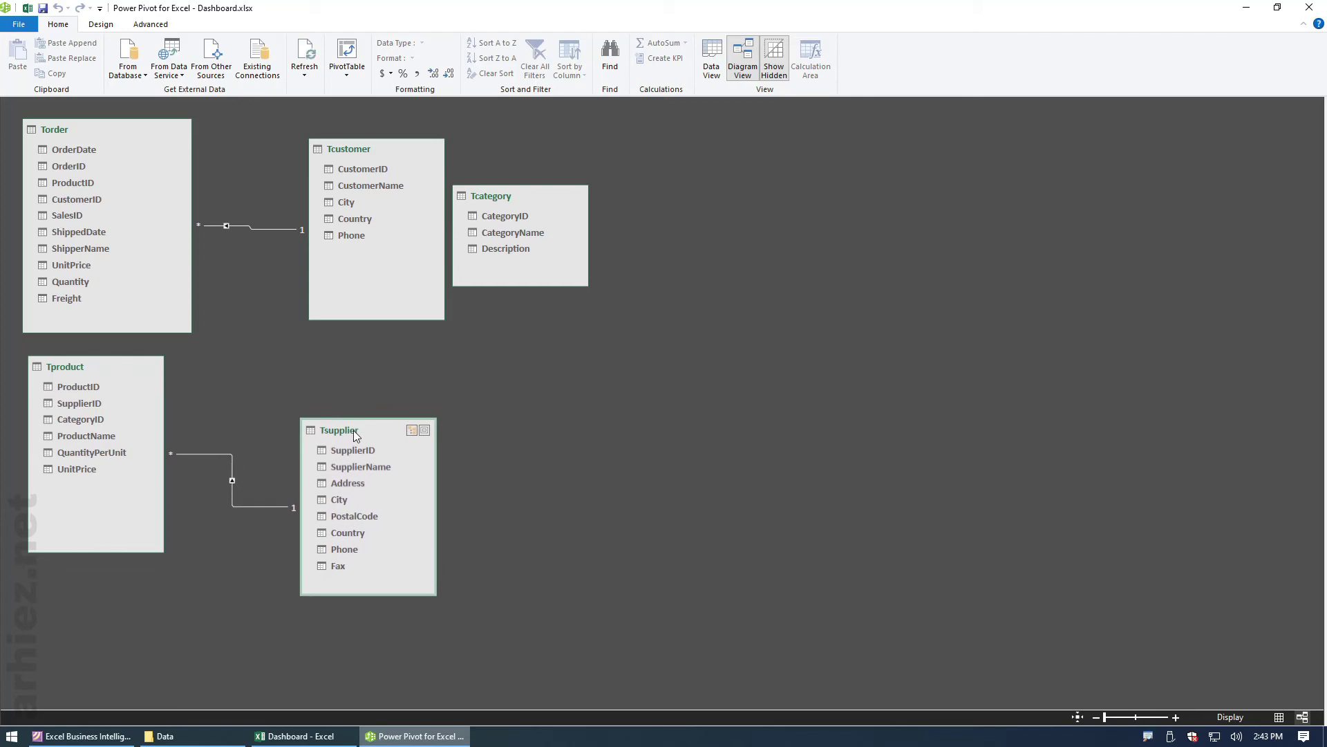
mouse_move(106, 226)
left_click(90, 375)
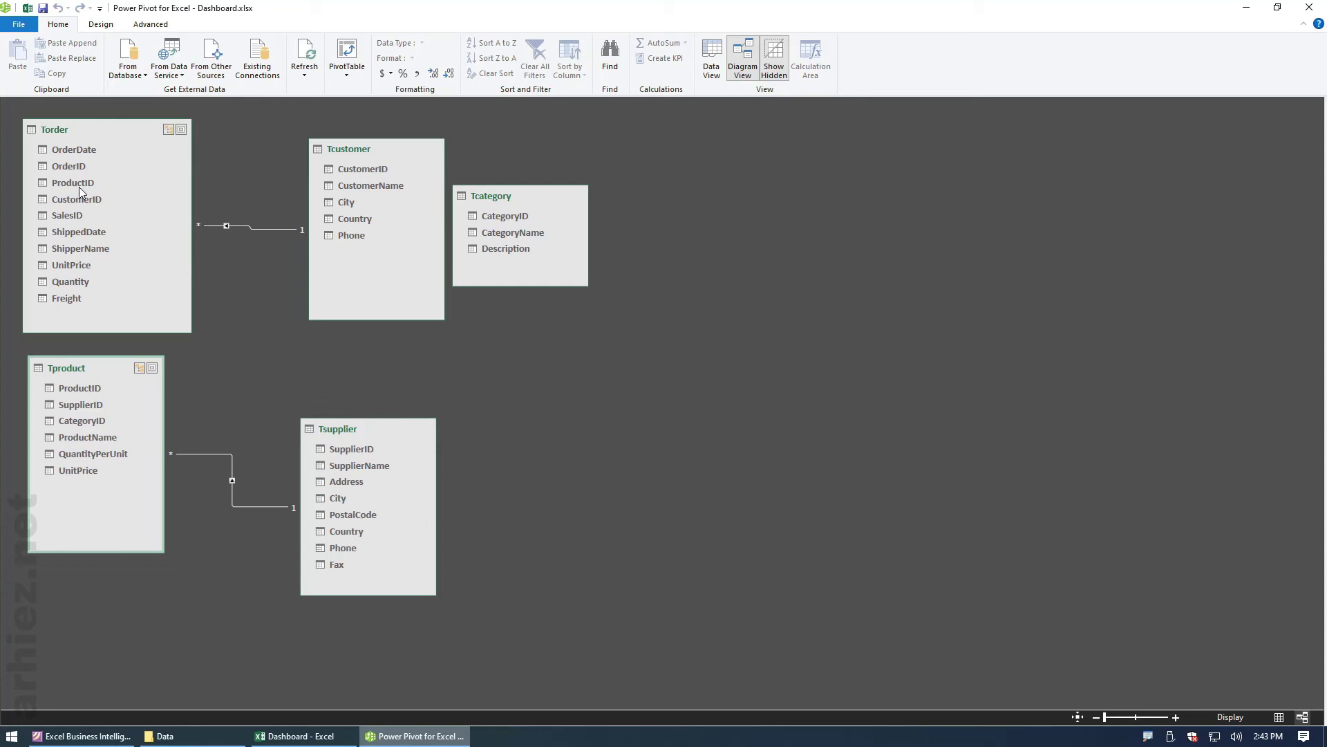
Step: Relate Tproduct's ProductID to Torder's ProductID, many-to-one
left_click_drag(89, 386, 88, 187)
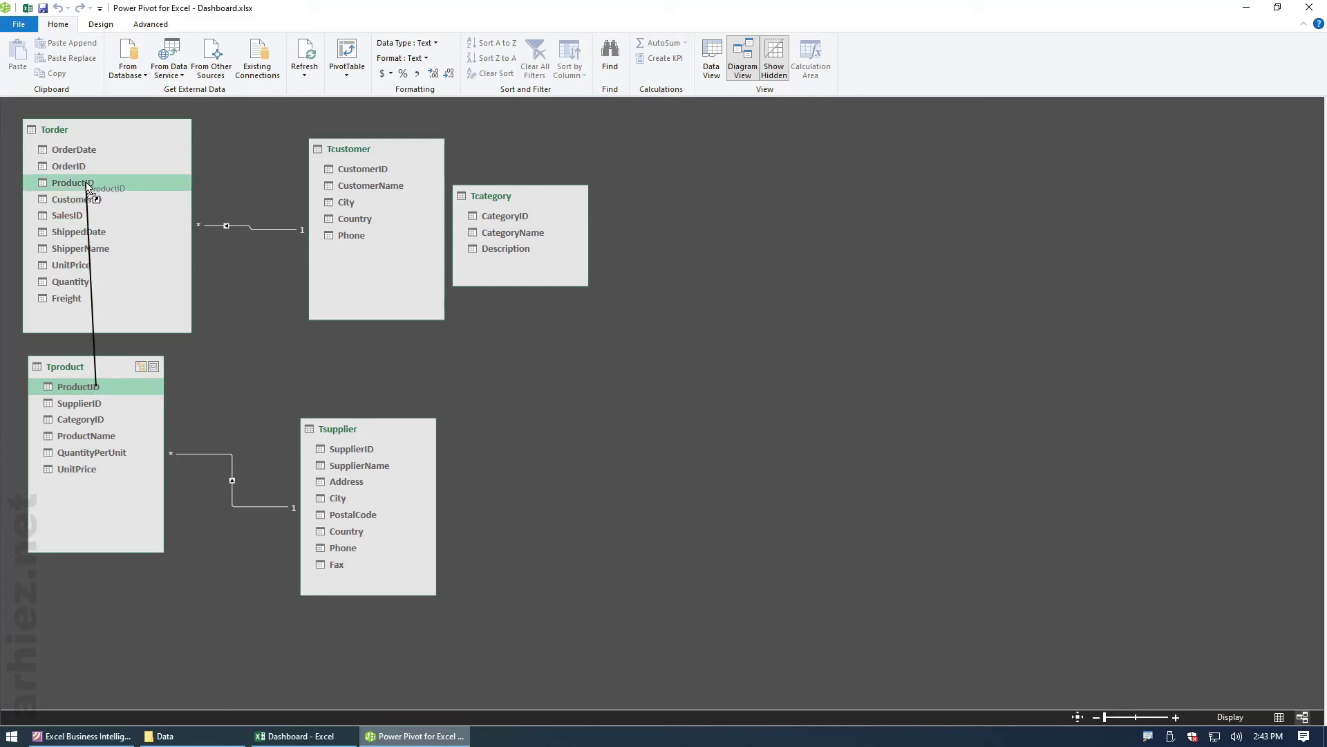
left_click_drag(88, 187, 88, 186)
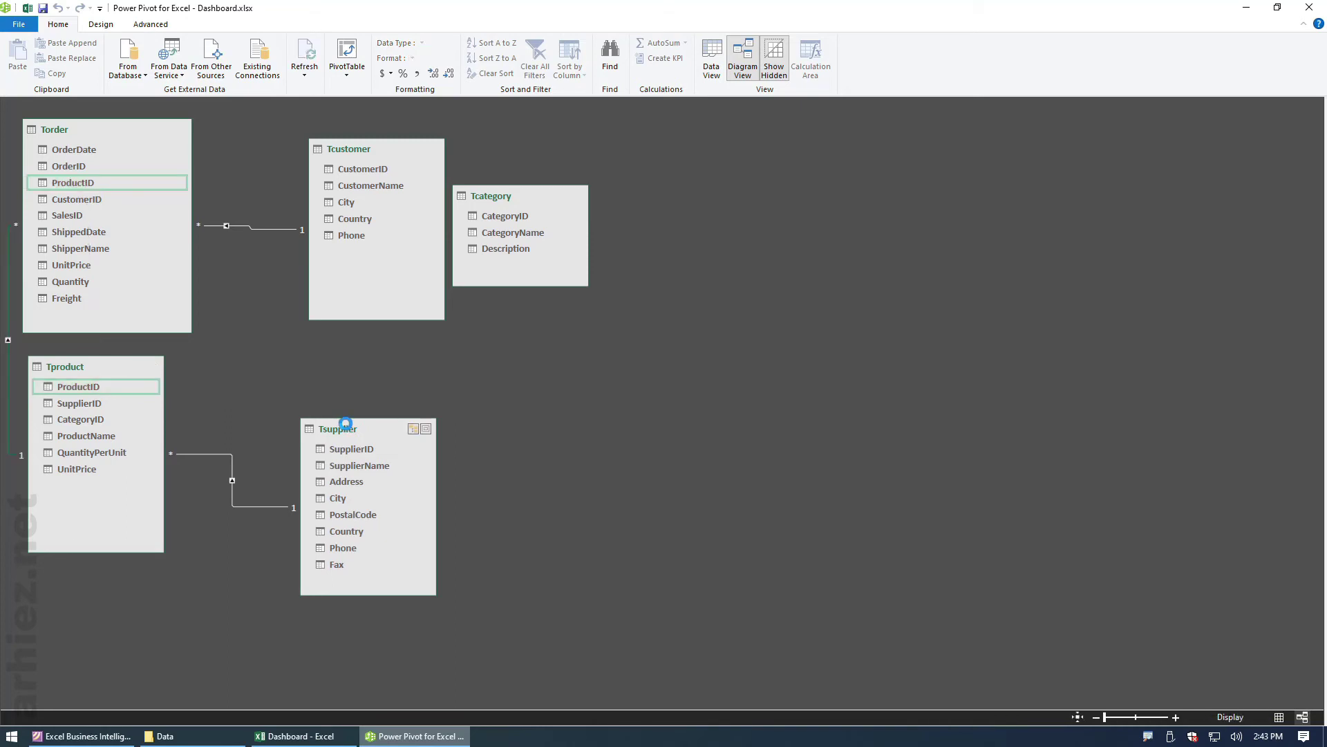
left_click_drag(105, 366, 309, 381)
Step: Spread Tsupplier, Tcustomer, Tcategory, Torder and Tproduct apart so all relationship lines show
left_click_drag(373, 430, 599, 385)
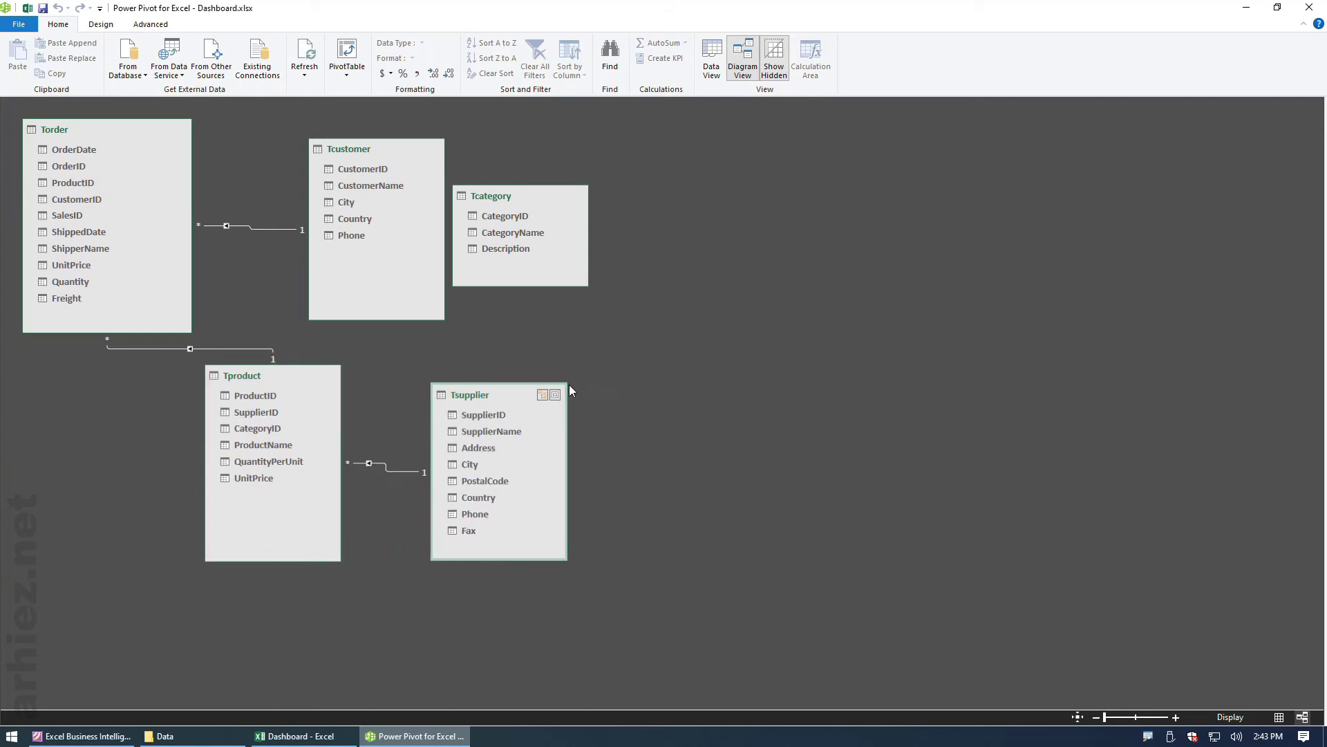
left_click_drag(381, 151, 405, 136)
left_click_drag(505, 199, 643, 171)
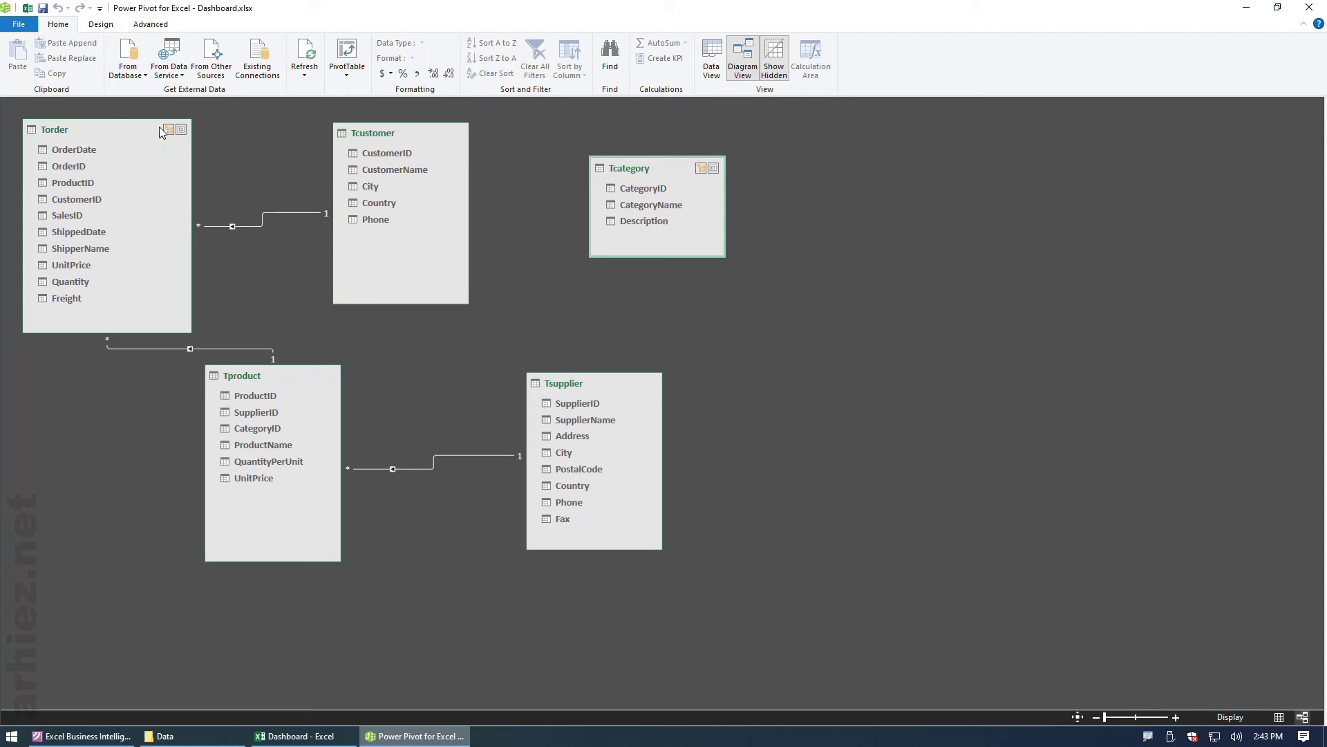
left_click_drag(160, 131, 222, 133)
left_click_drag(298, 375, 281, 428)
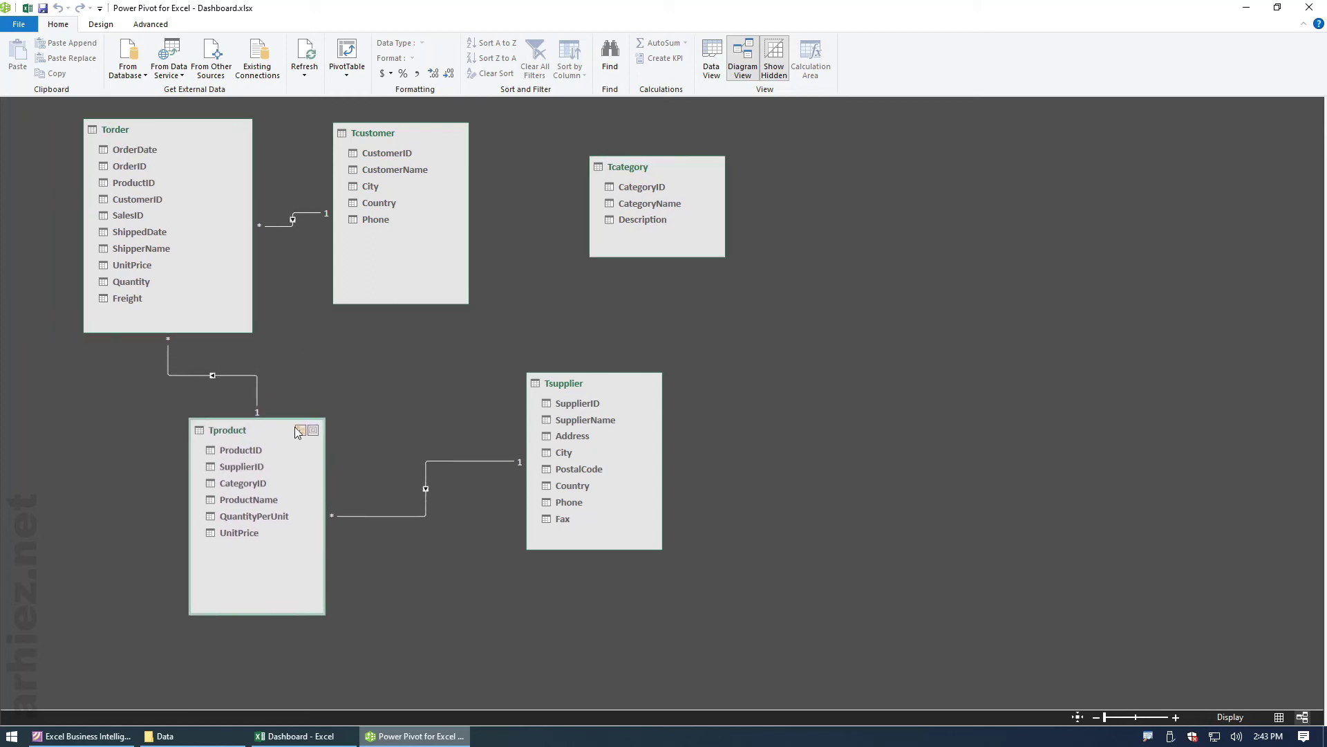
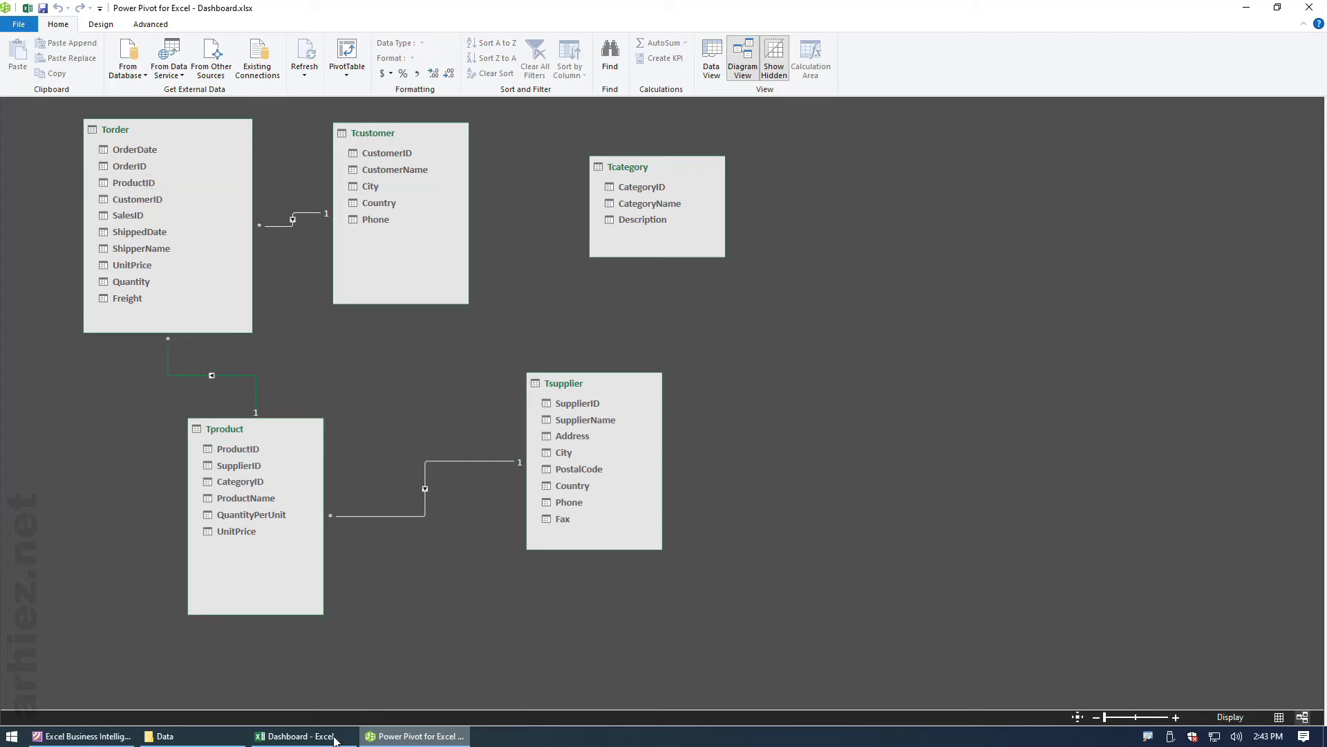
Step: Return from Power Pivot to the Dashboard workbook showing Sum of Quantity per supplier
left_click(297, 736)
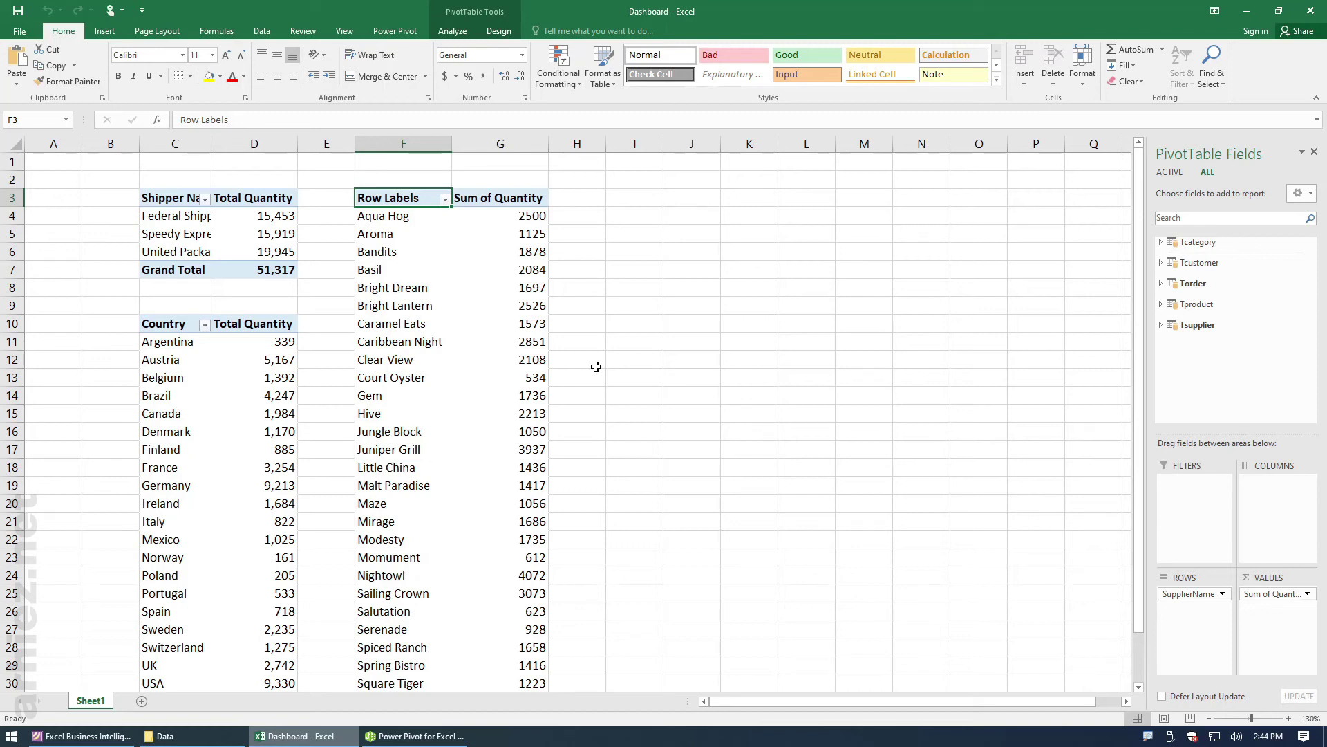
Step: Rename the supplier PivotTable to Psupplier
left_click(411, 327)
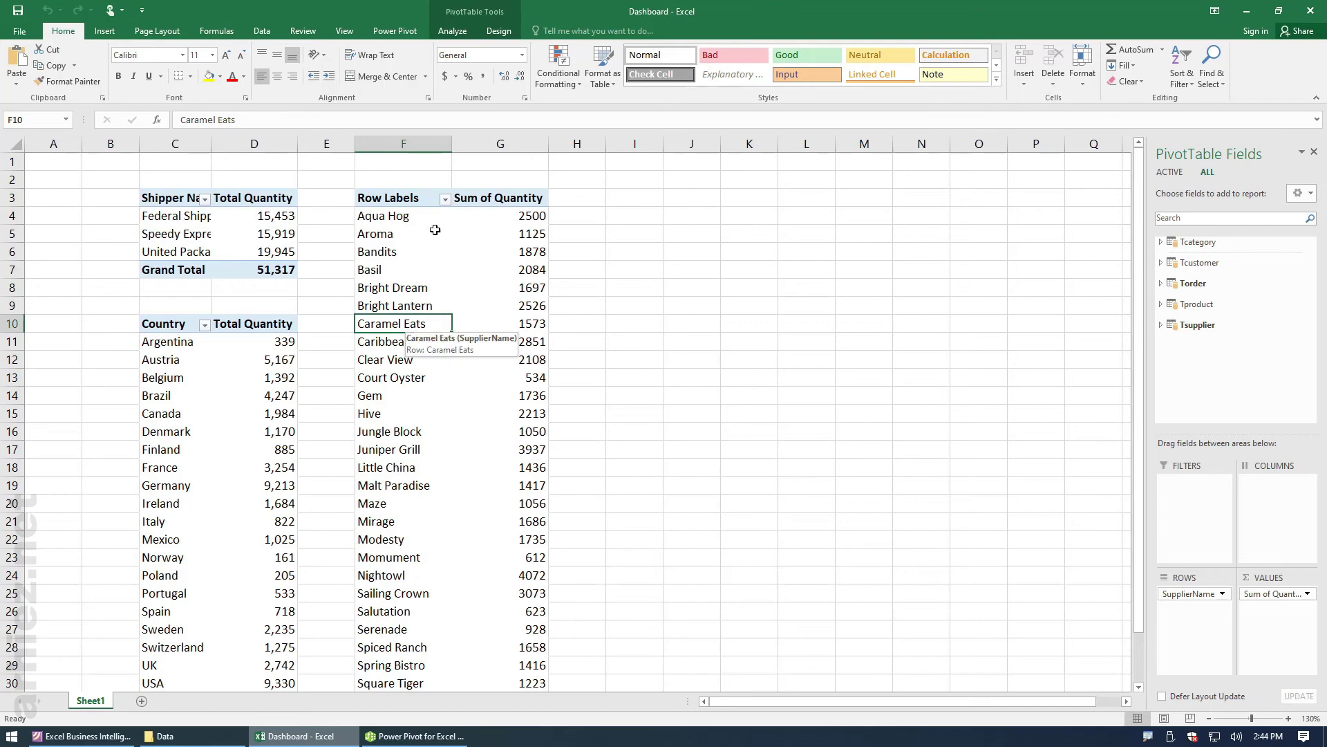
left_click(452, 31)
left_click(57, 68)
type("Psupplier")
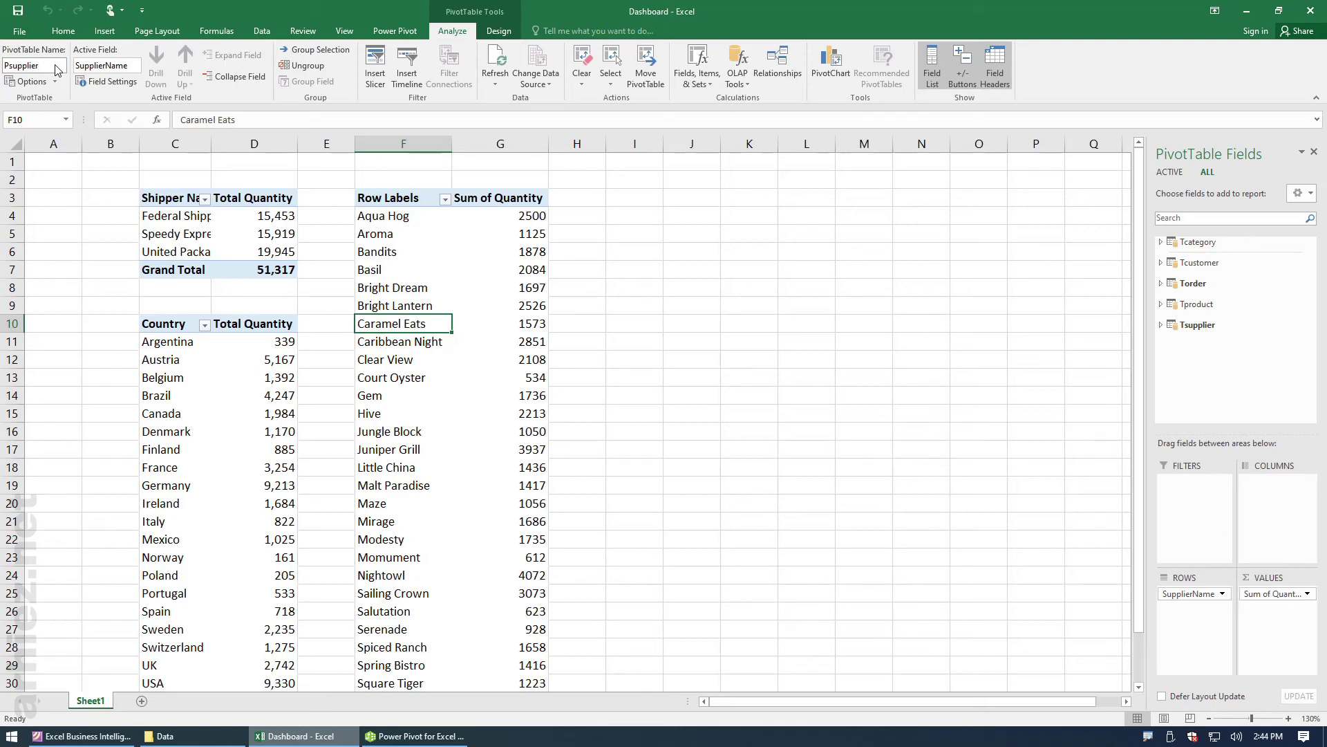
key("Return")
Step: Change the pivot headers to Supplier in F3 and Total Quantity in G3
left_click(376, 200)
left_click_drag(229, 120, 116, 123)
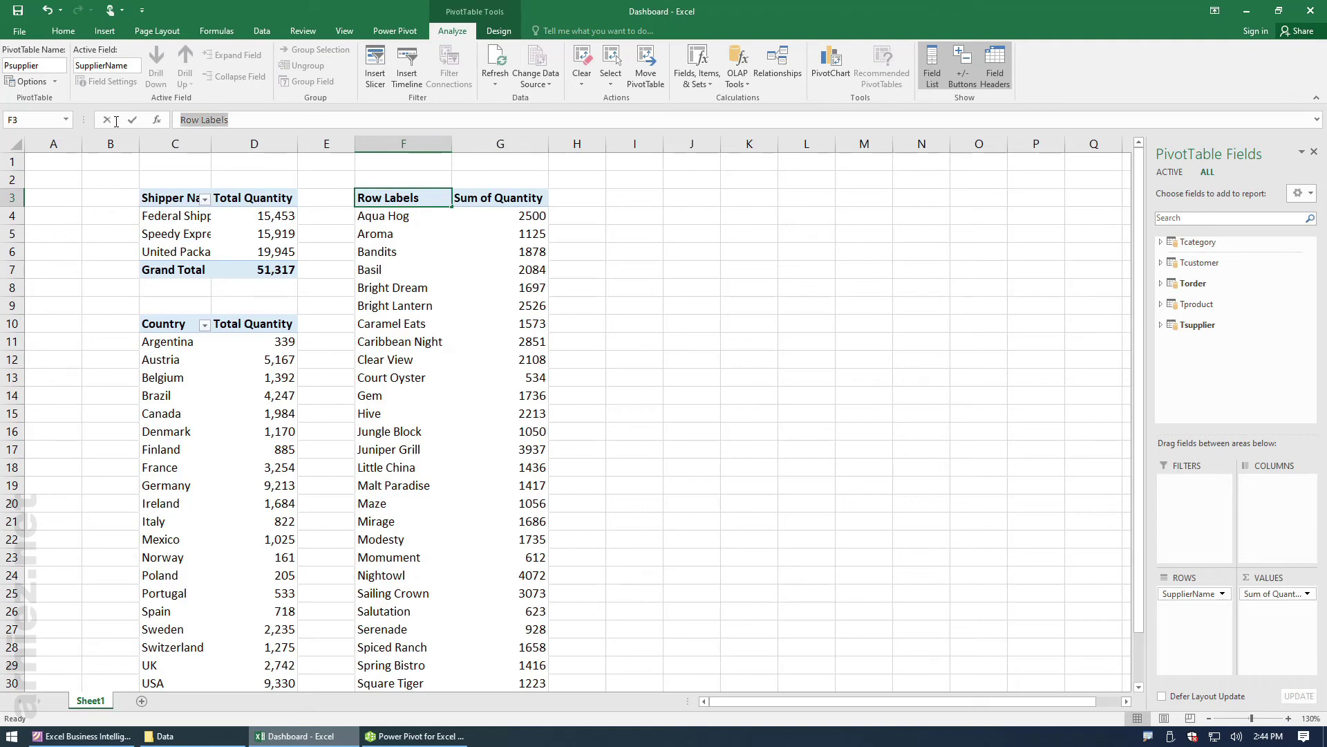
type("Supplier")
key("Return")
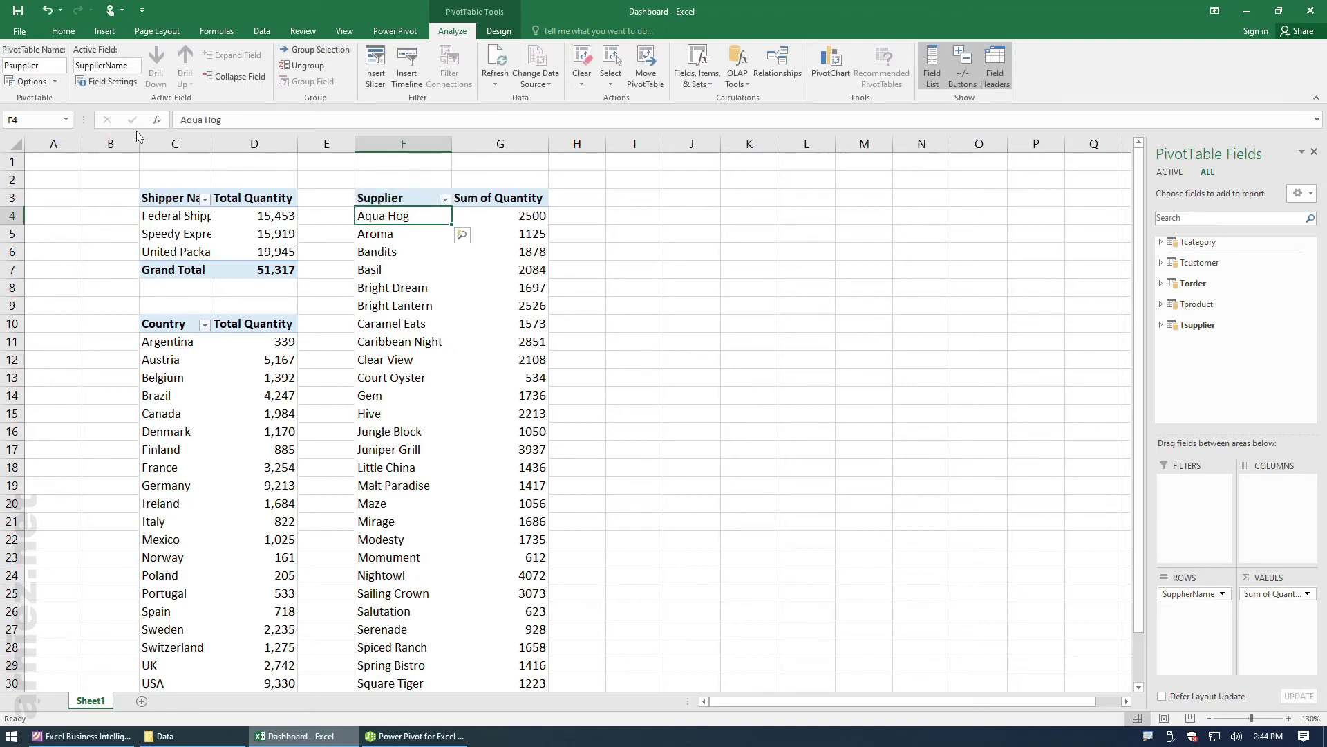
left_click(478, 200)
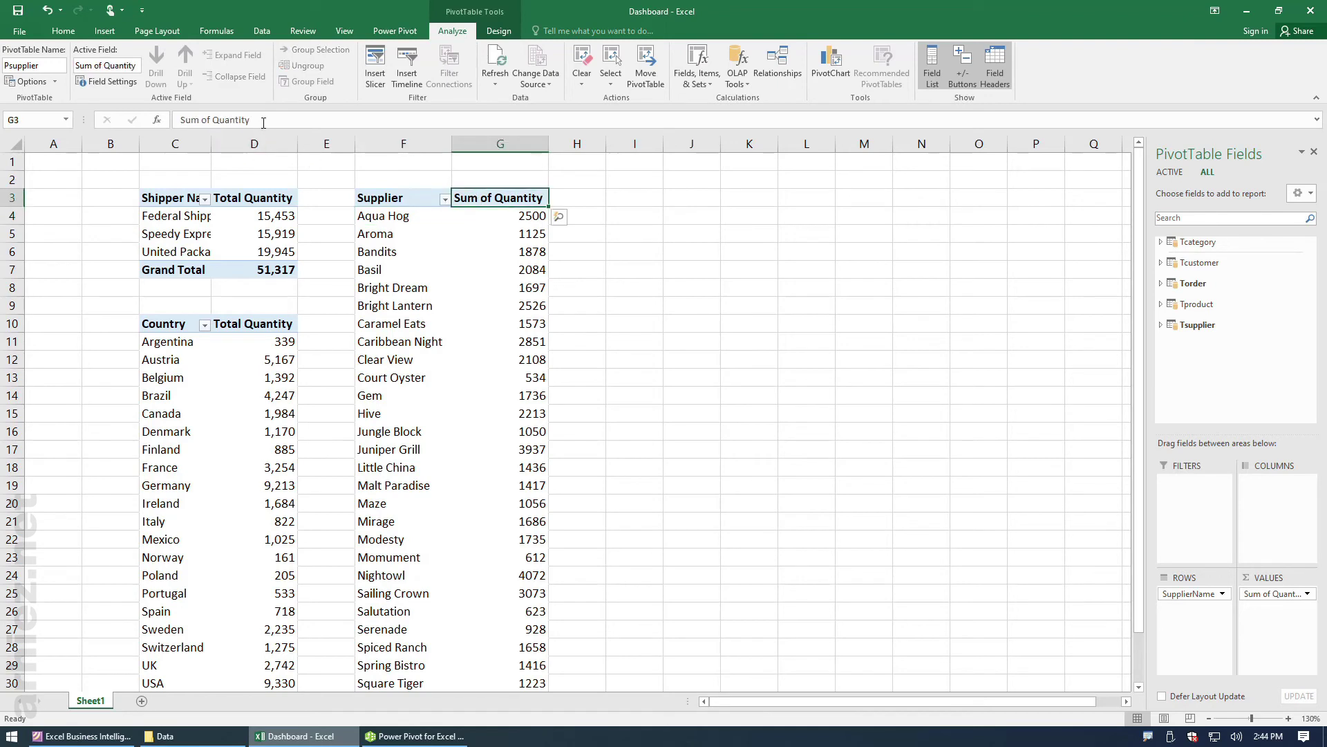
left_click_drag(212, 120, 157, 125)
type("Total")
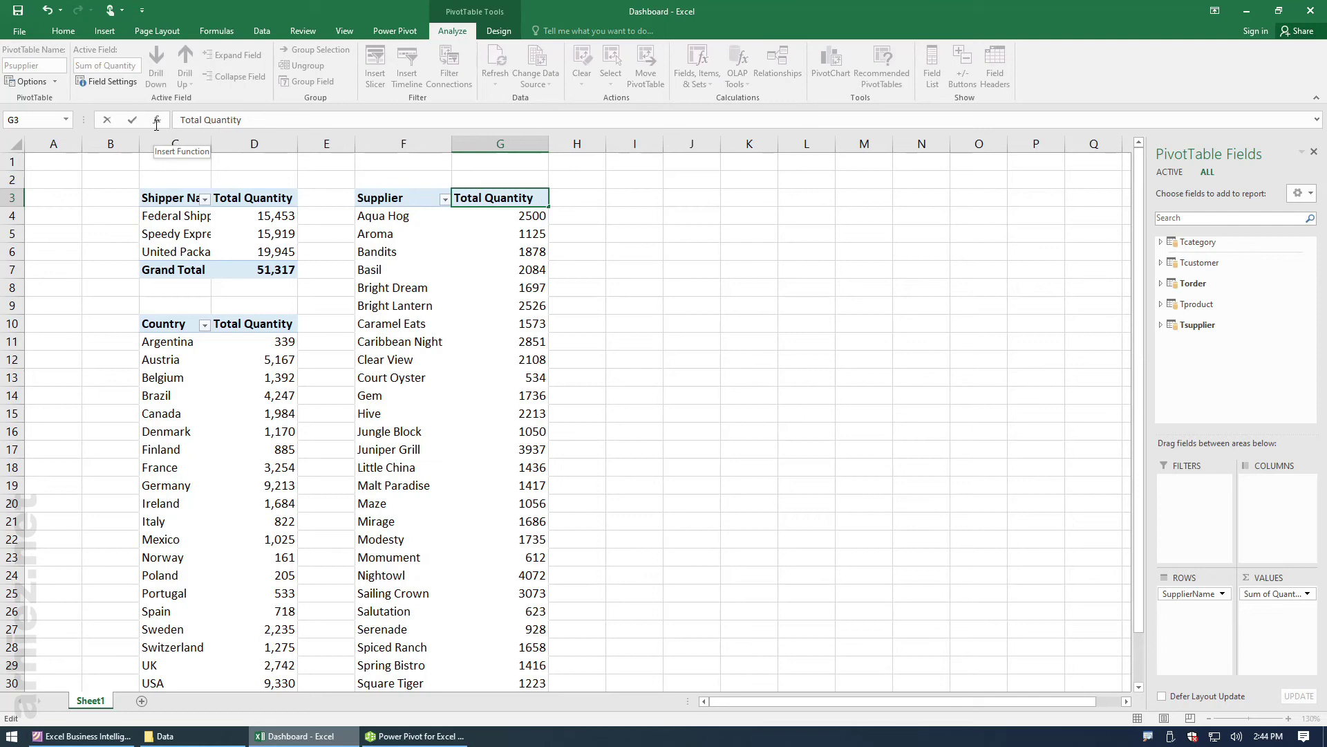
key("Return")
Step: Turn off Autofit column widths on update in the supplier PivotTable options
left_click(474, 307)
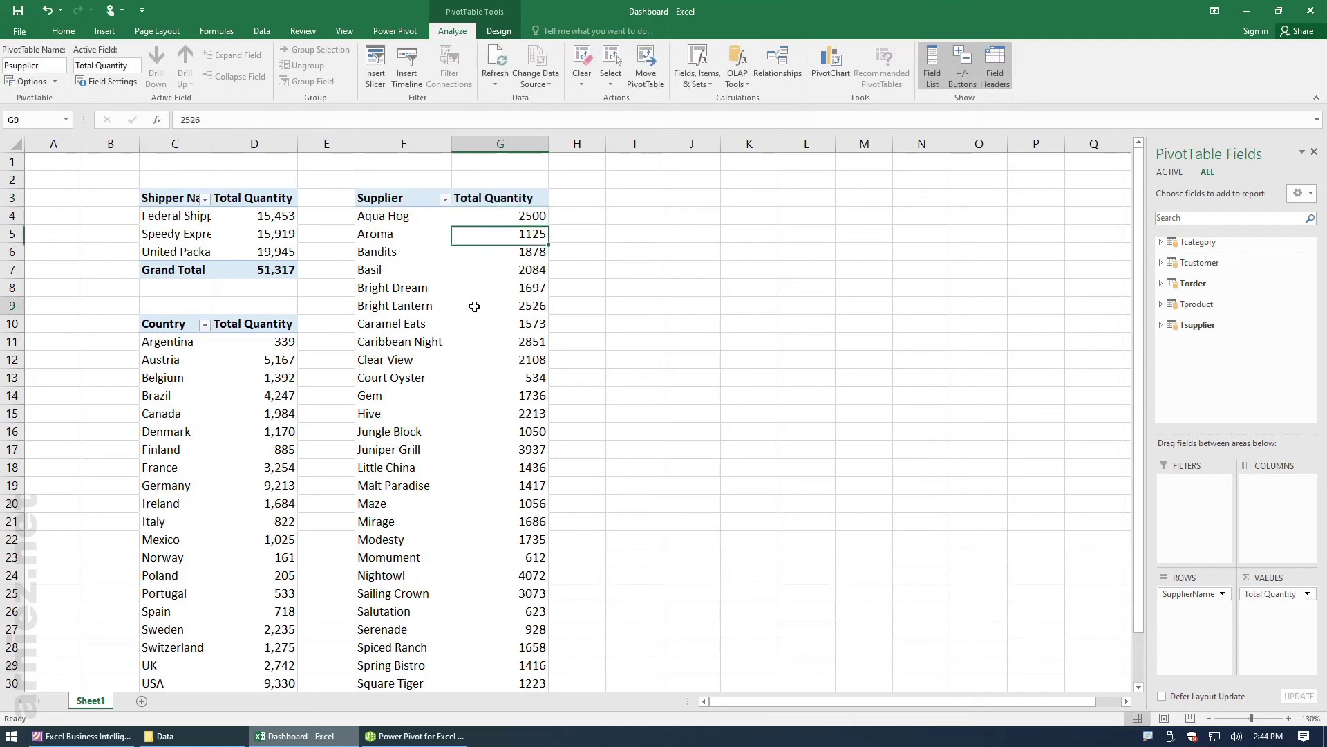
right_click(474, 306)
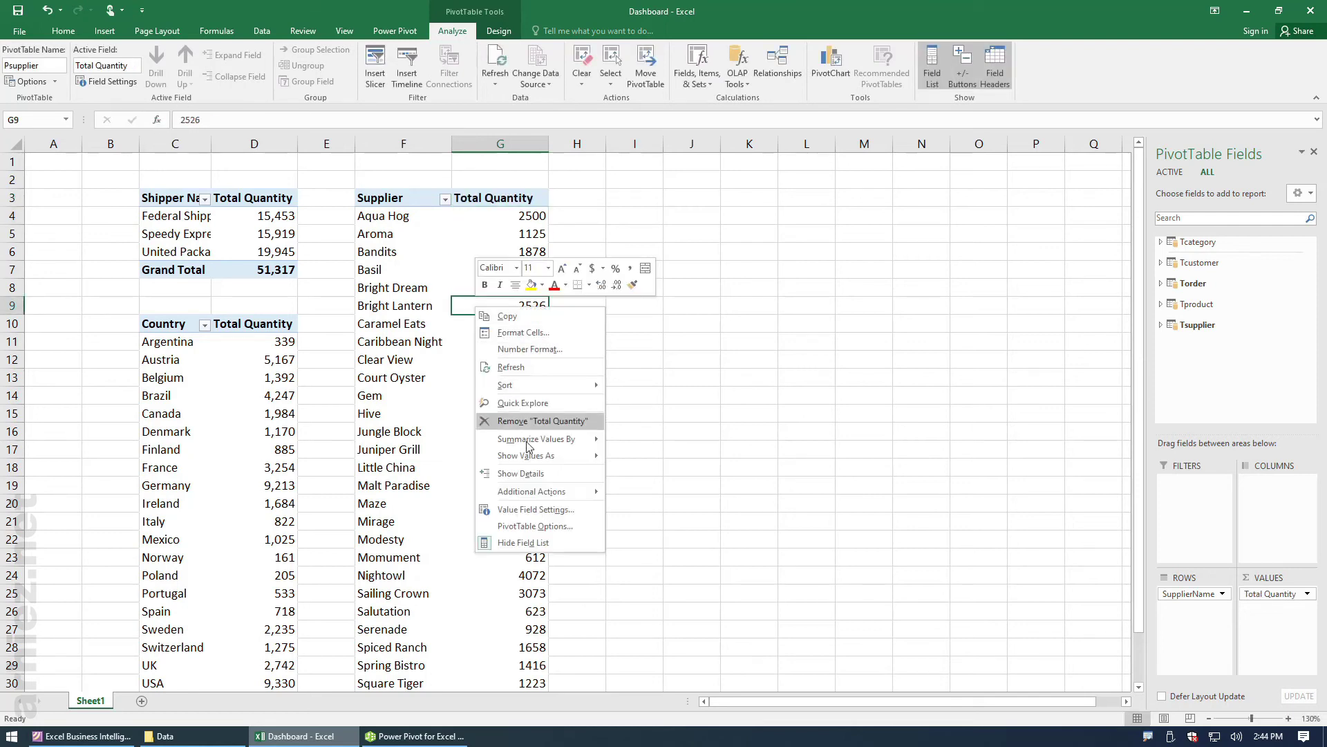
left_click(531, 526)
left_click(396, 553)
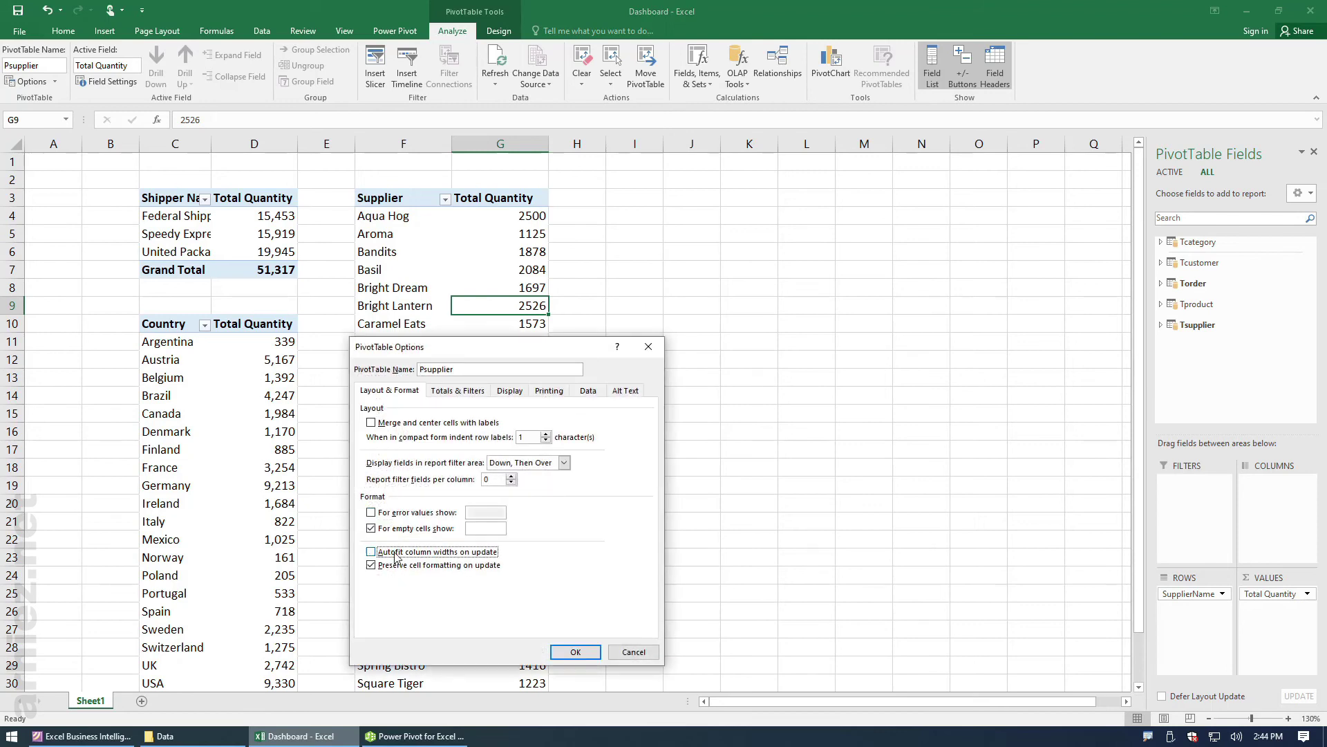
left_click(575, 651)
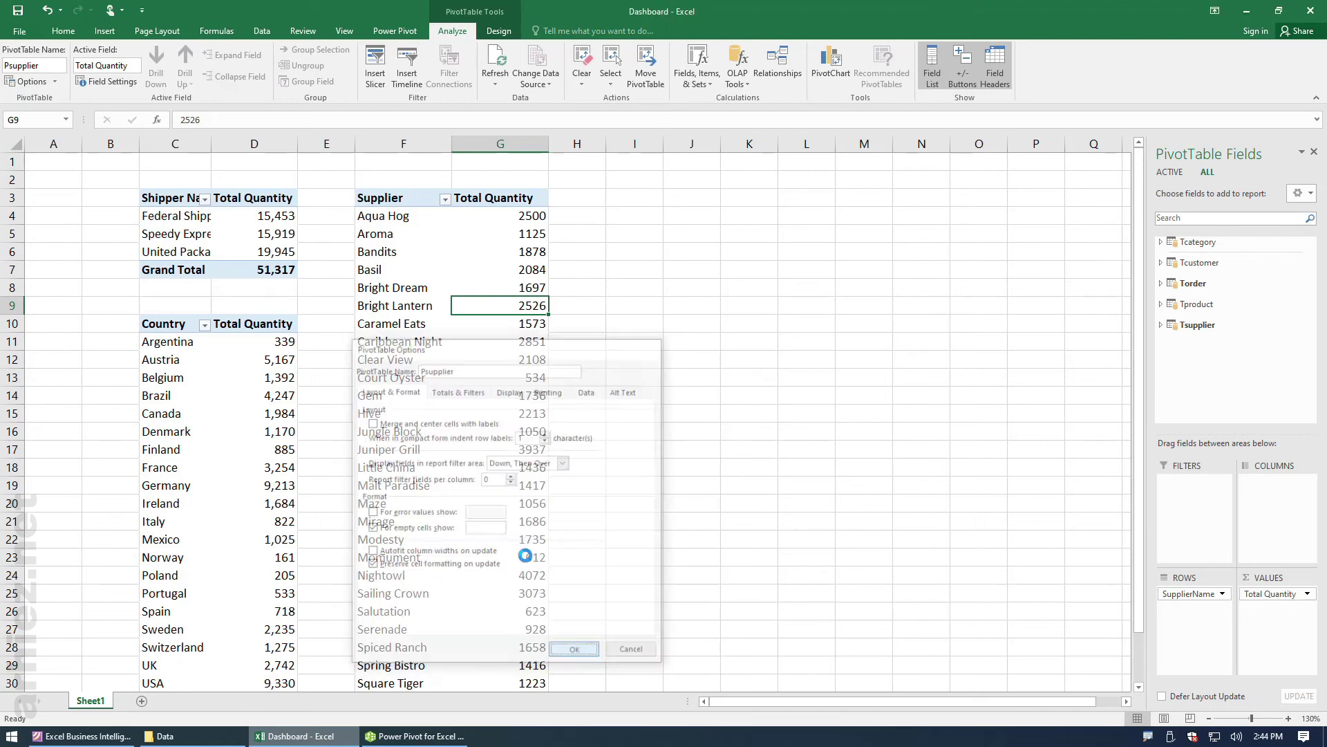
Step: Format the Total Quantity values as Number with 1000 separator and no decimals
right_click(505, 313)
left_click(553, 520)
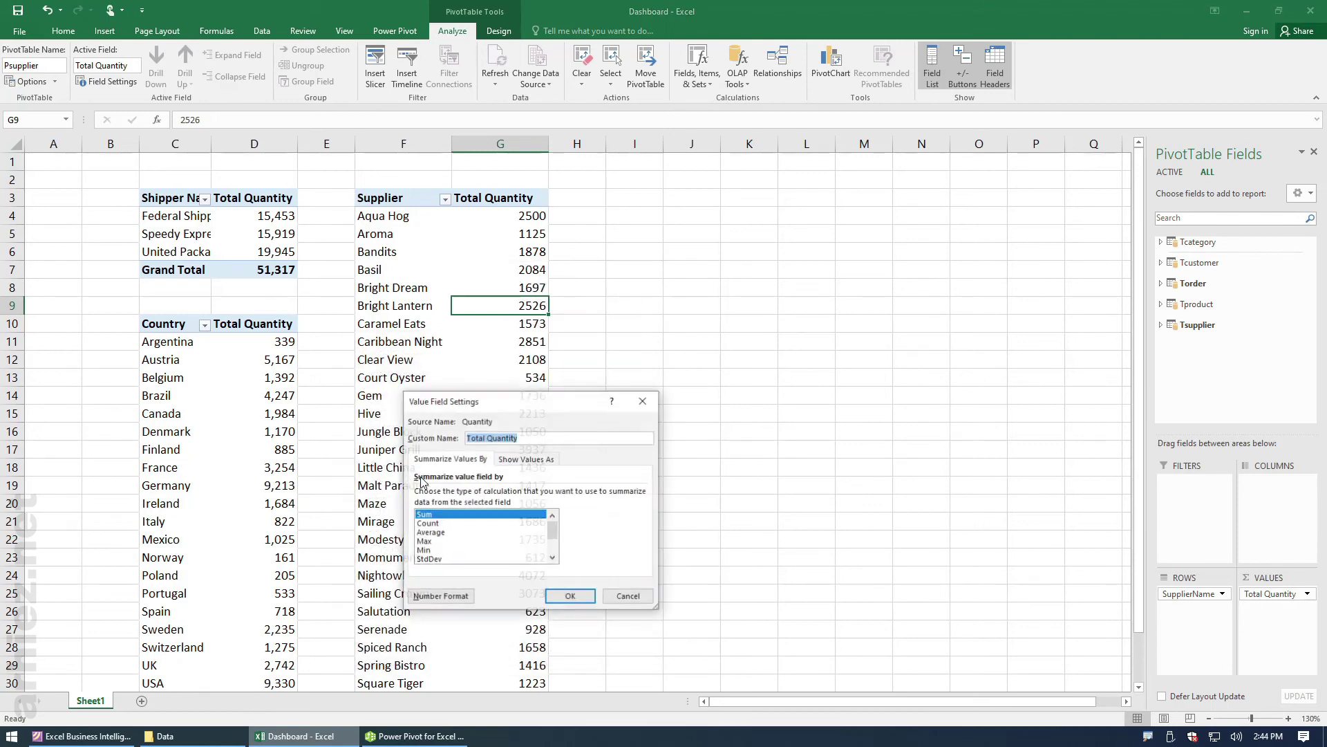
left_click(441, 596)
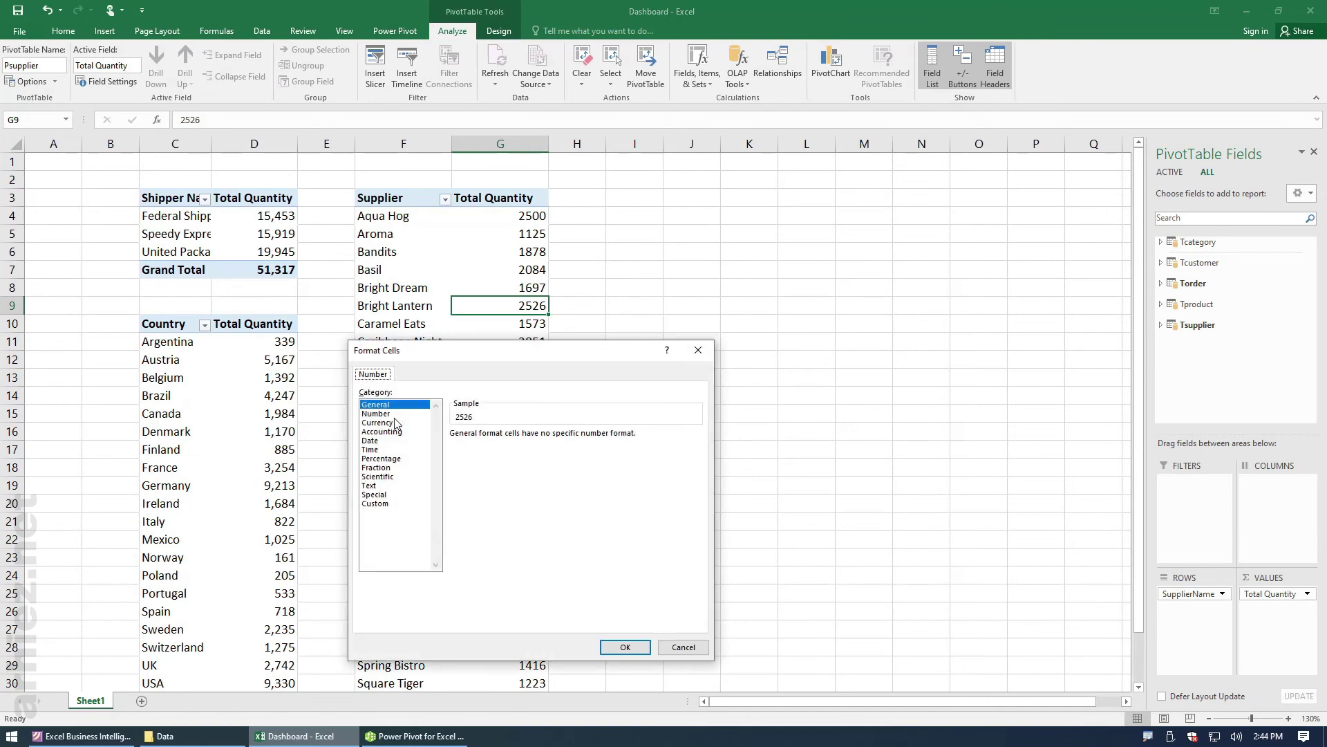
left_click(385, 415)
left_click(545, 437)
left_click(544, 438)
left_click(515, 454)
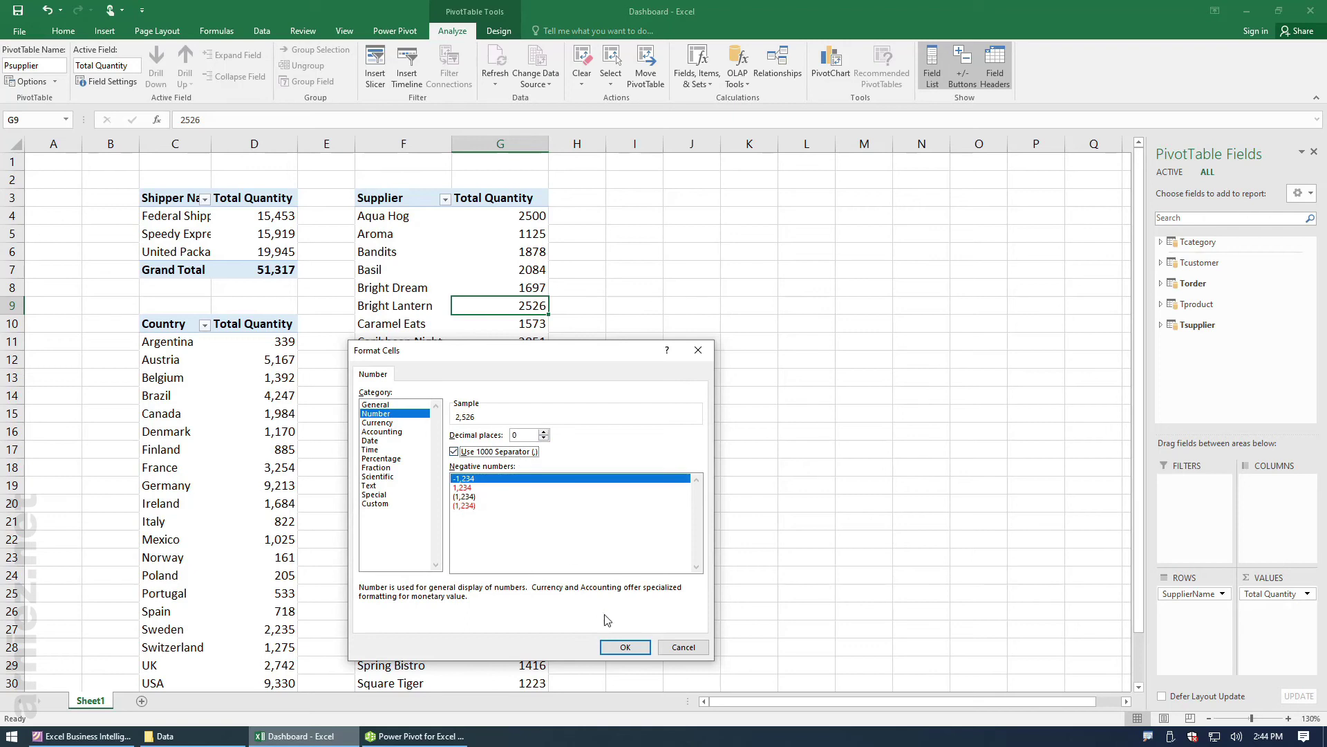
left_click(625, 647)
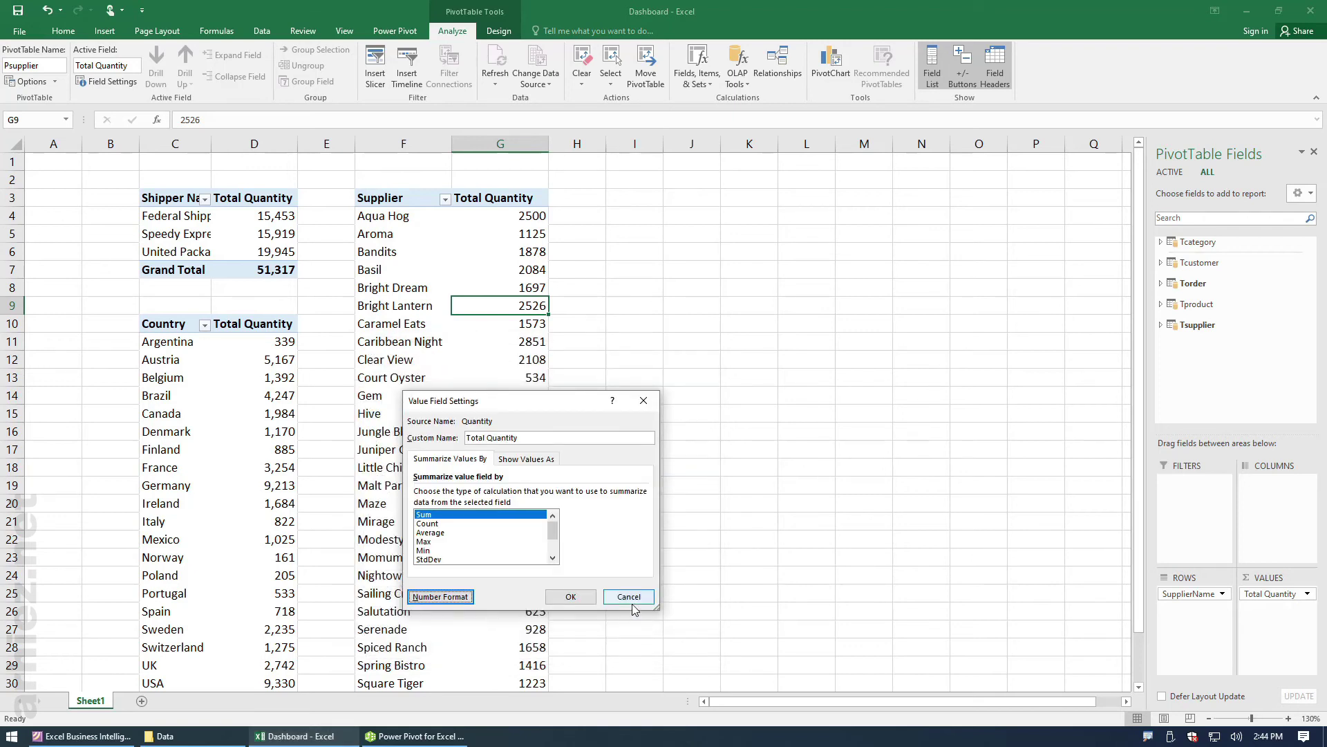
left_click(572, 597)
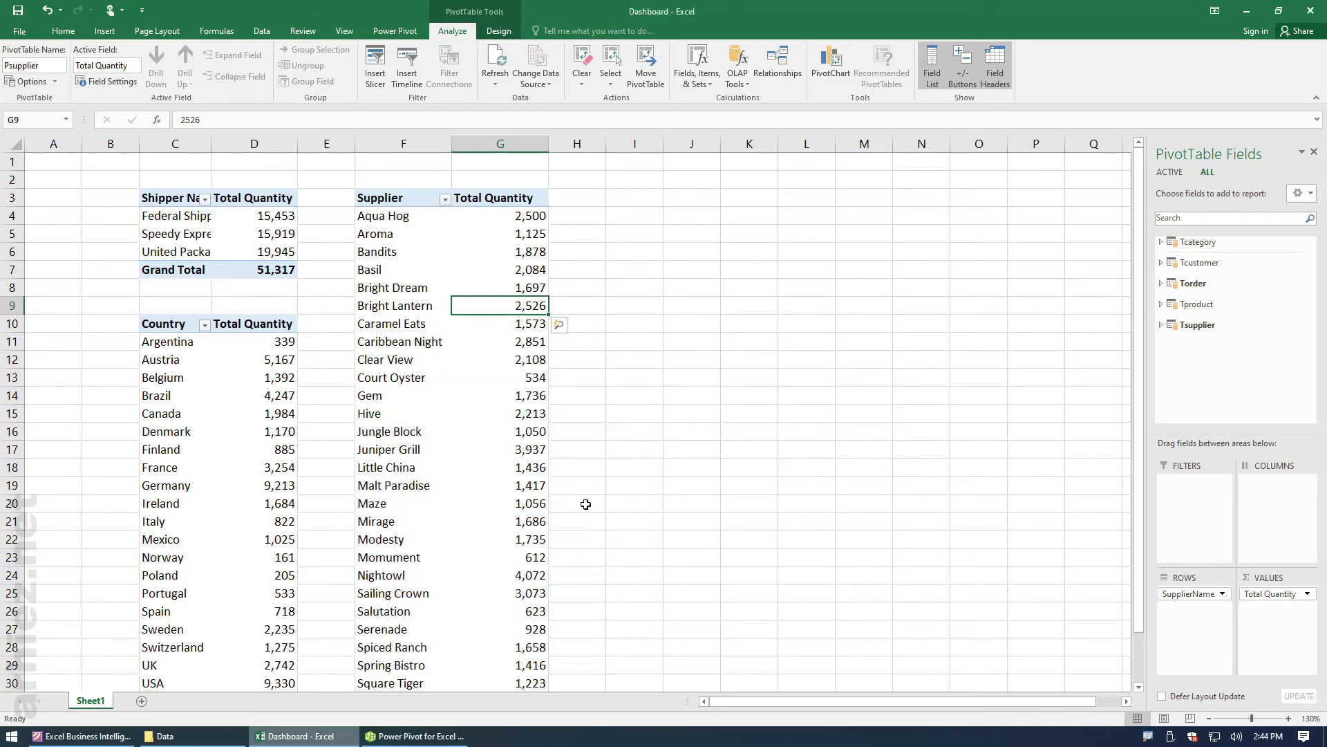
scroll(586, 504, "down", 3)
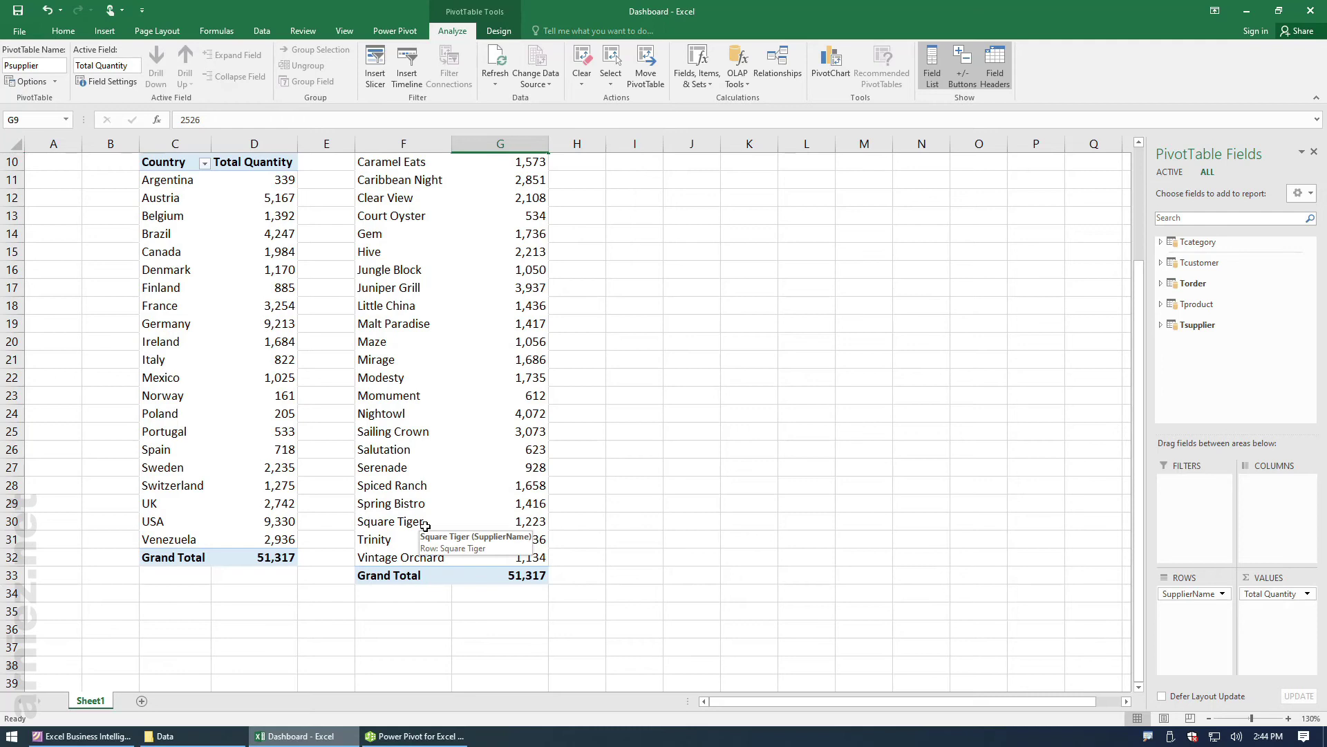
left_click(429, 382)
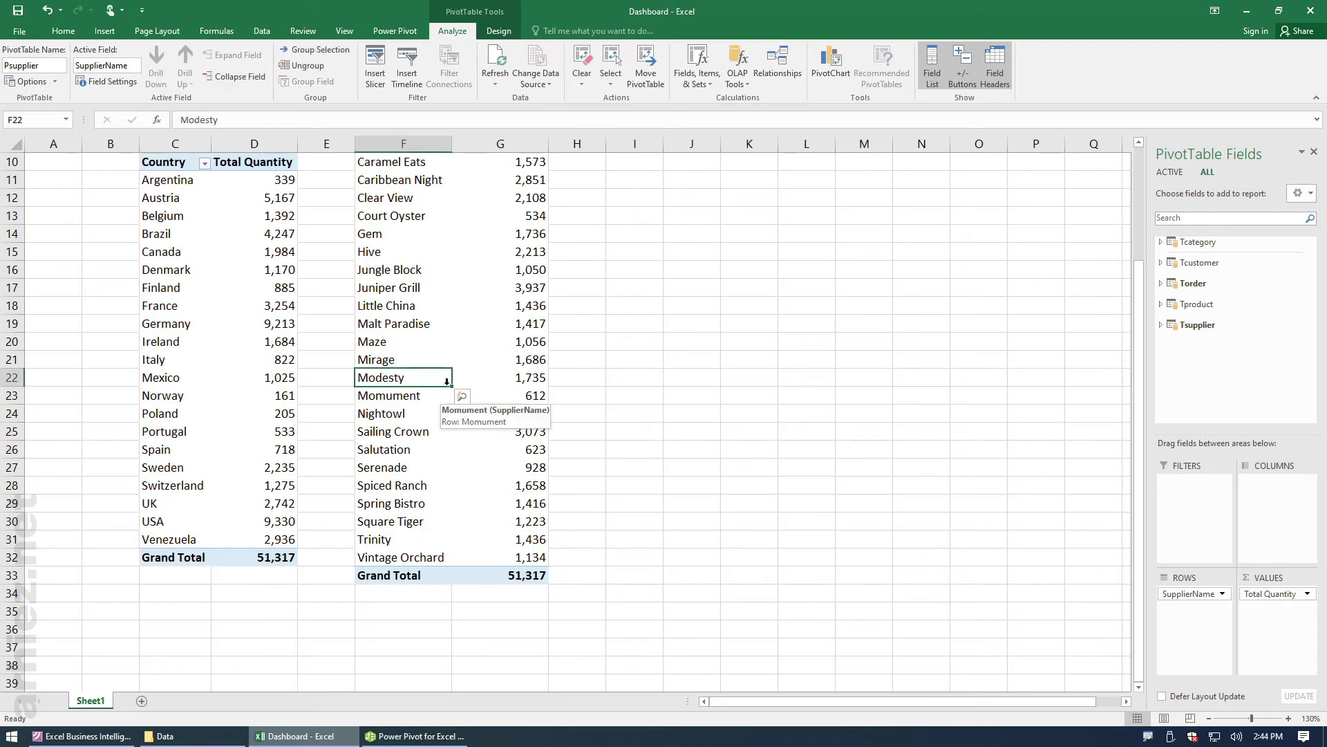
Step: Turn grand totals off for rows and columns, then bring up the course PDF slide
left_click(499, 31)
left_click(58, 80)
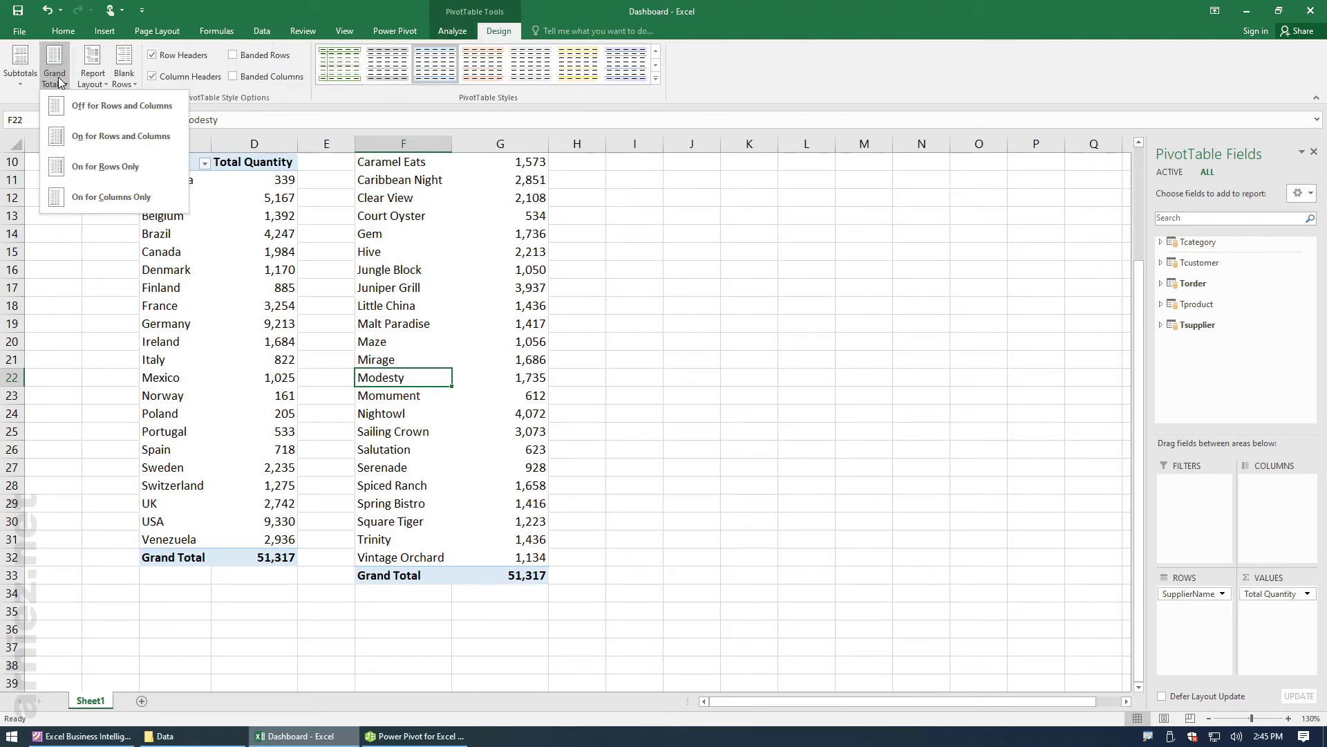
left_click(89, 112)
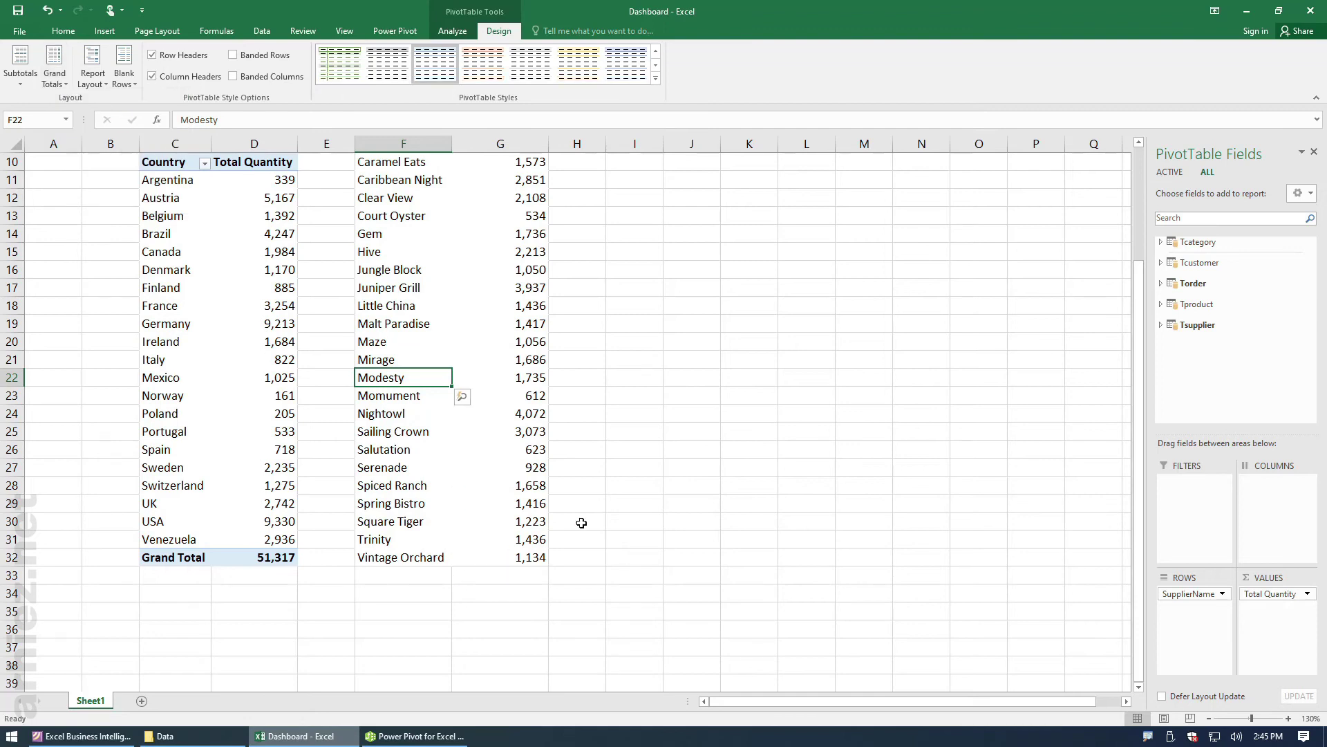
scroll(594, 443, "up", 3)
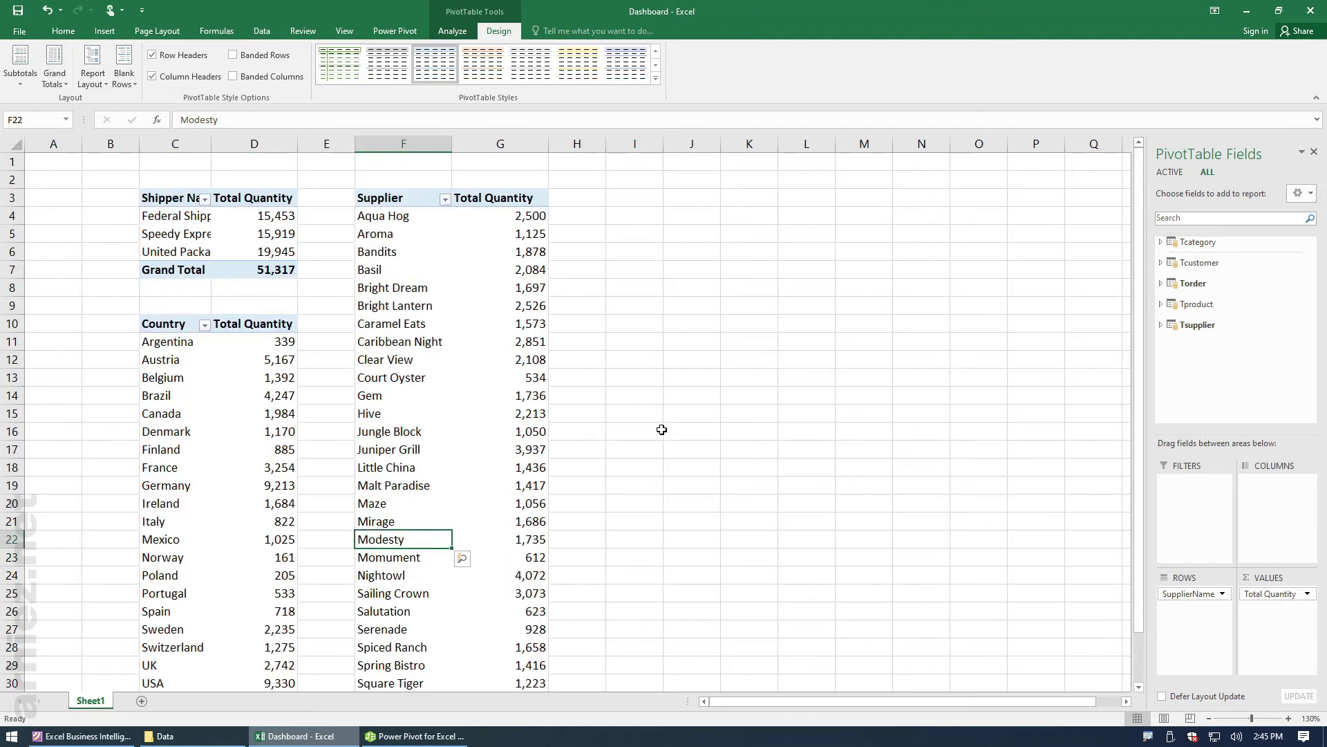
scroll(661, 429, "down", 2, "ctrl")
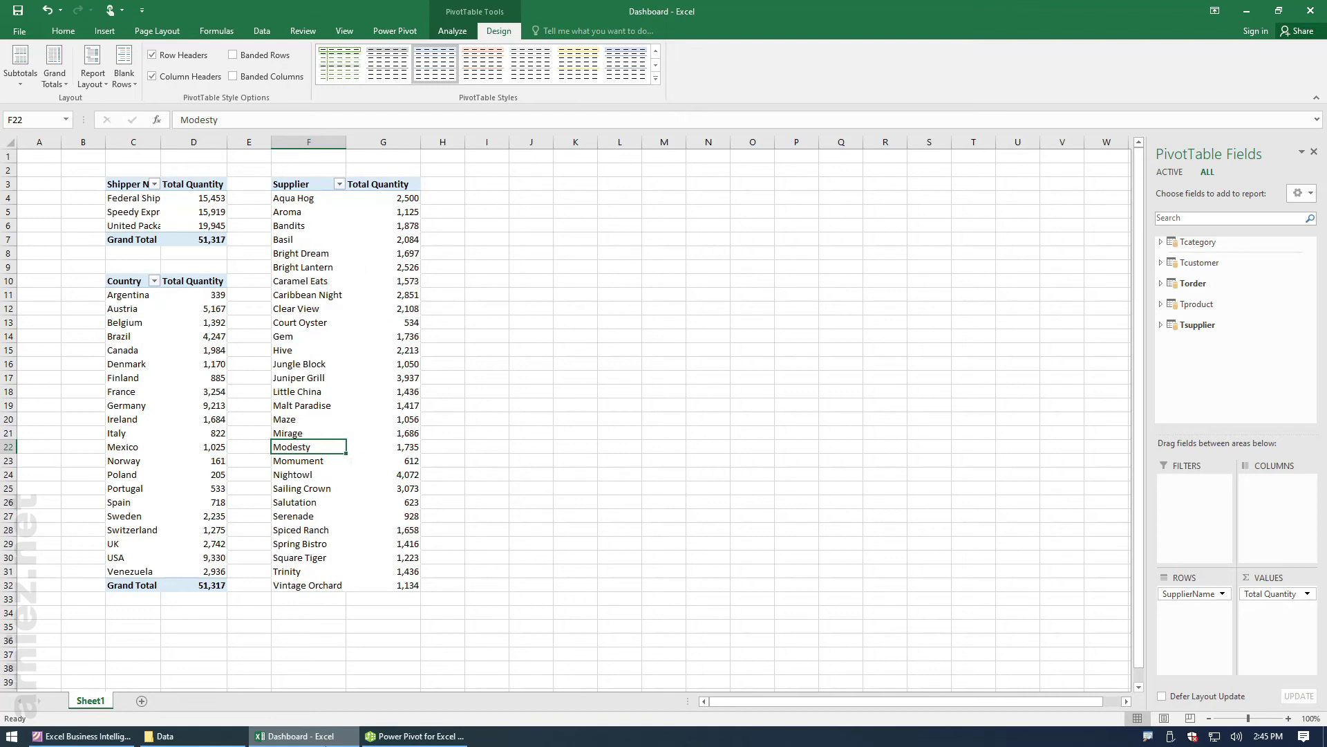
left_click(90, 737)
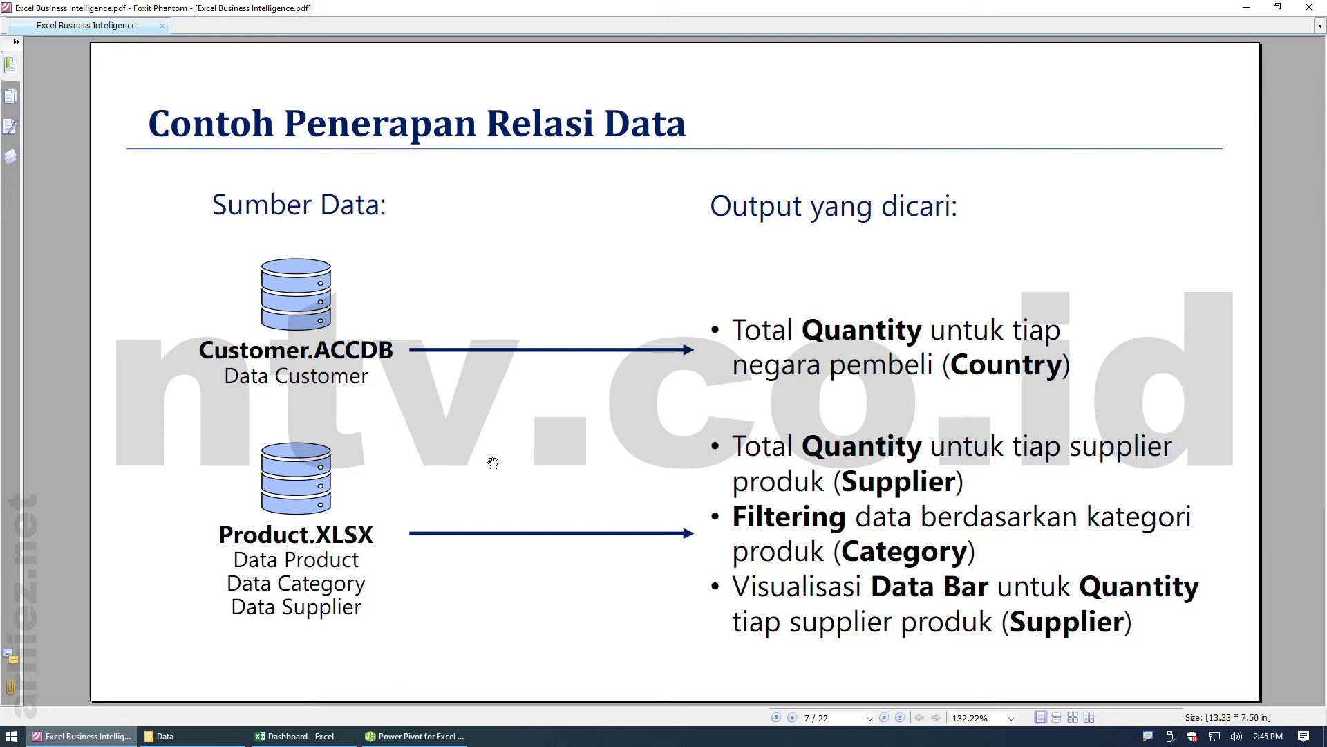
Step: Return to the Power Pivot diagram, where Tcategory still has no relationship
left_click(415, 736)
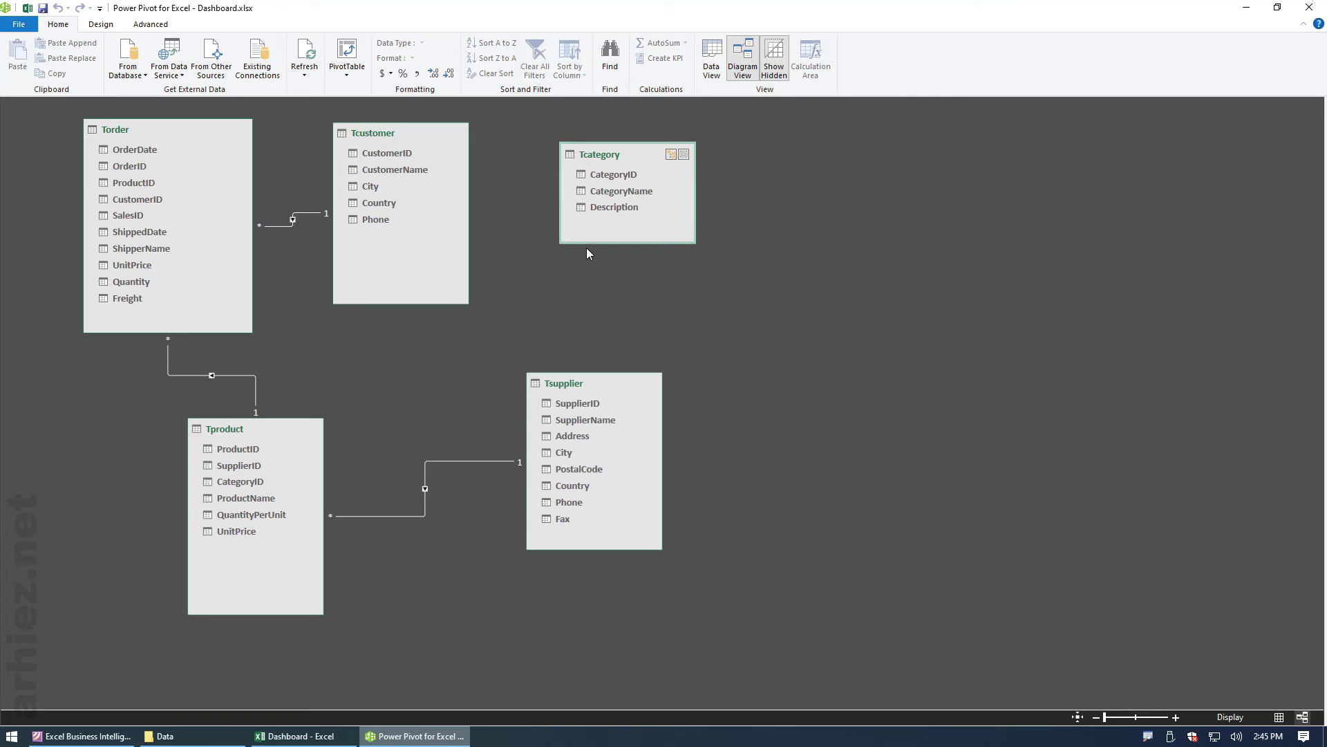
Step: Relate Tcategory.CategoryID to Tproduct.CategoryID, place the tables side by side, and return to Excel
left_click(628, 174)
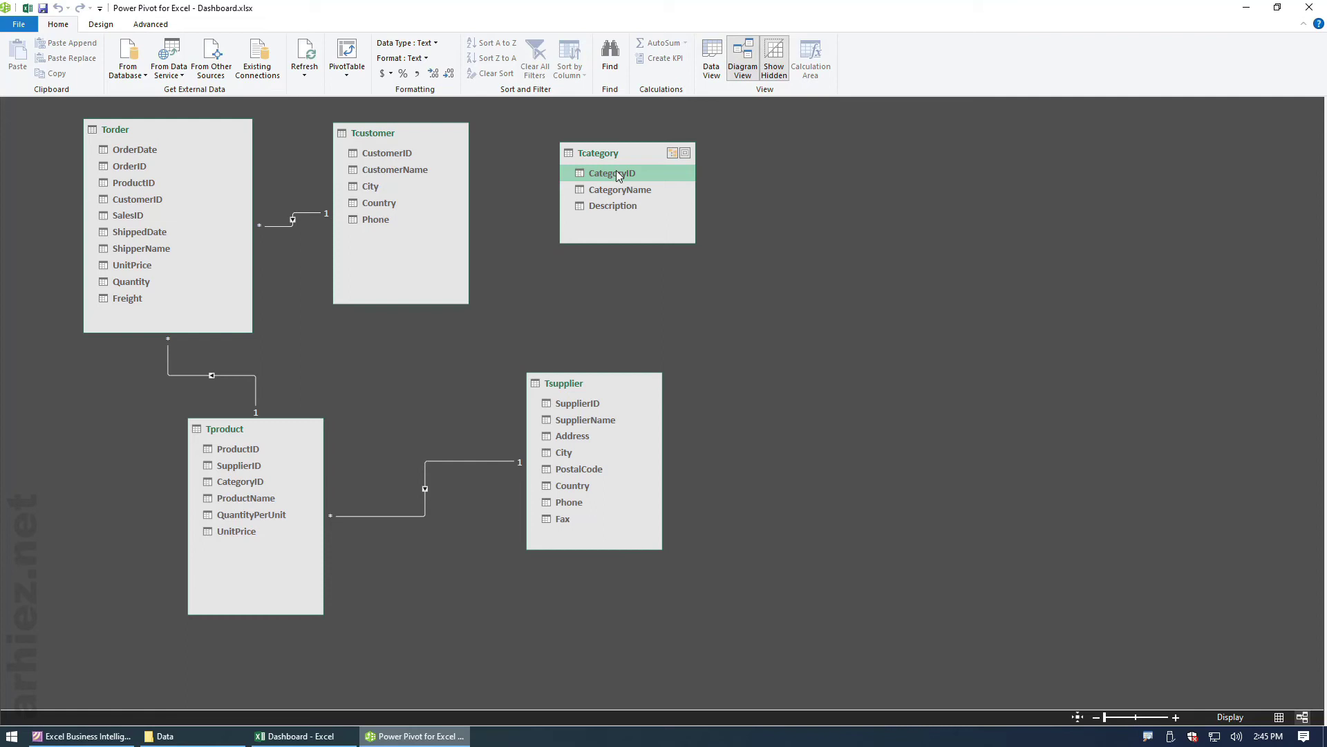
left_click_drag(619, 175, 257, 482)
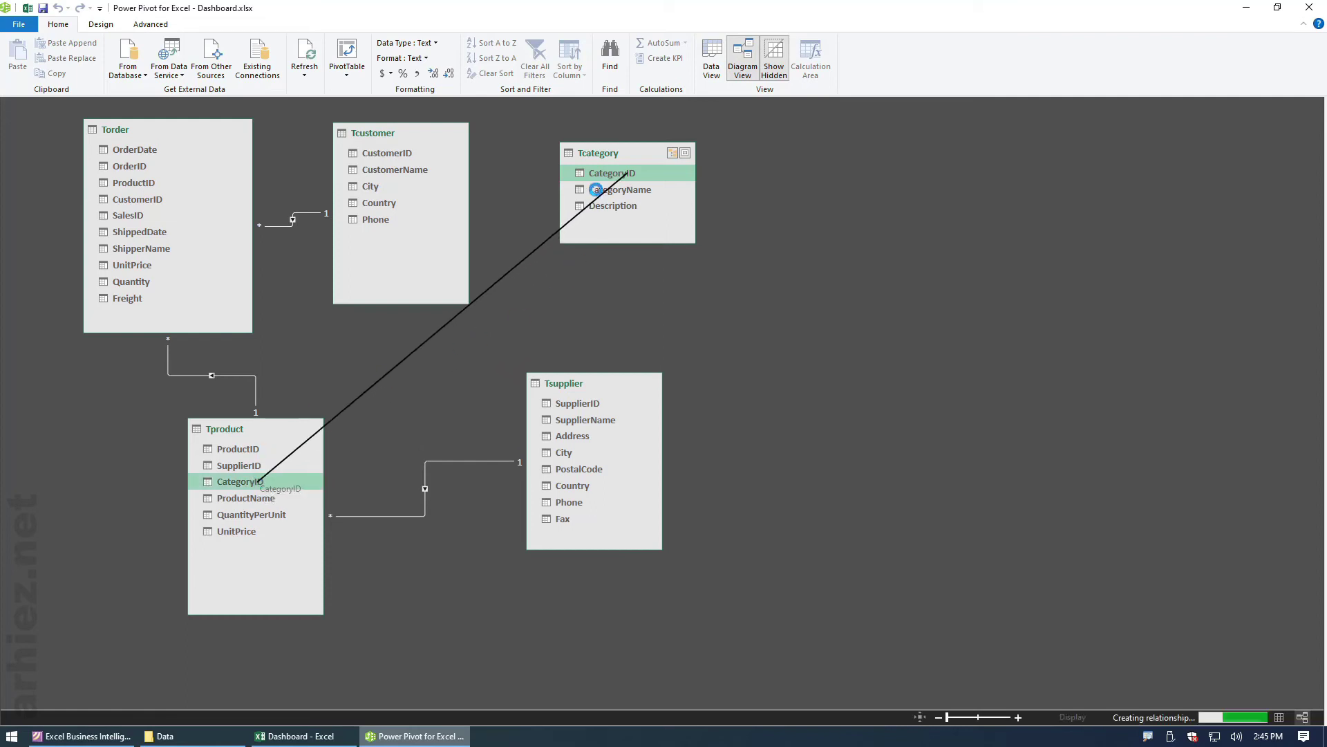
mouse_move(611, 153)
left_mouse_down()
mouse_move(116, 443)
mouse_move(127, 487)
left_mouse_up()
mouse_move(273, 426)
left_mouse_down()
mouse_move(408, 371)
mouse_move(402, 386)
left_mouse_up()
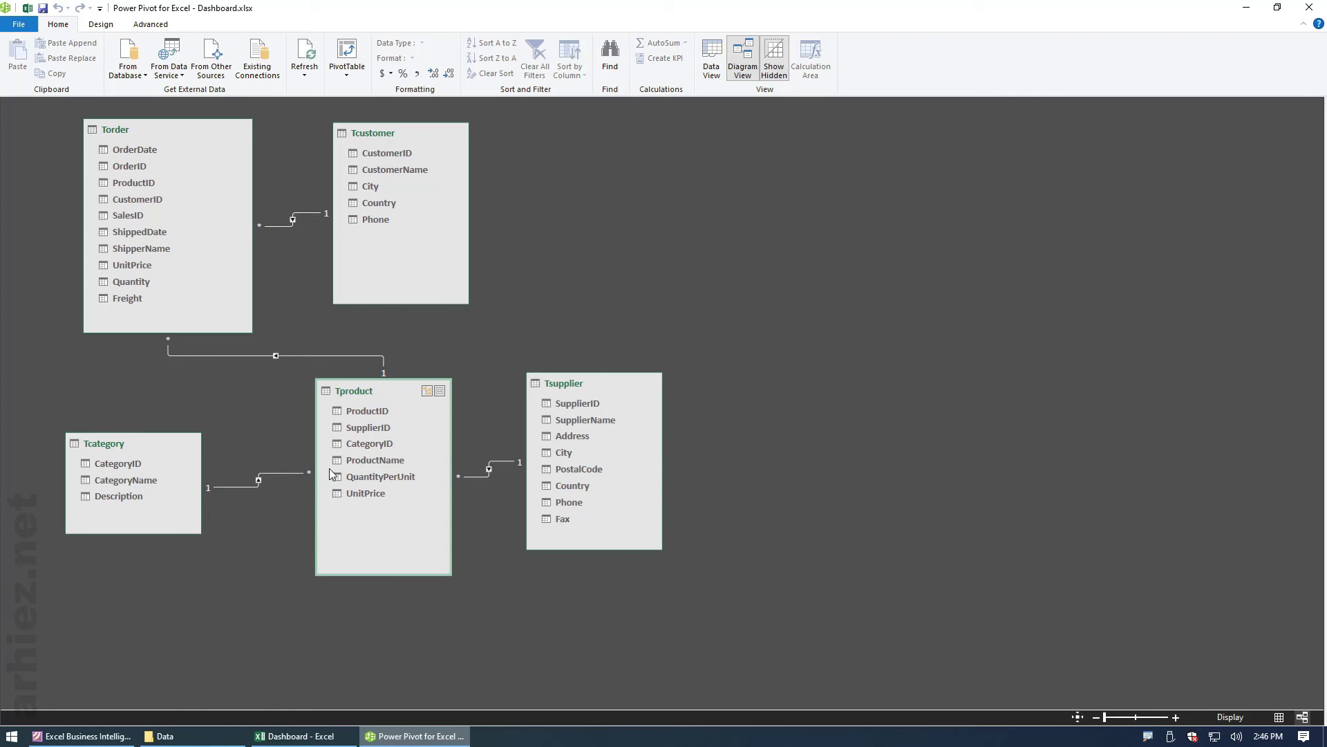
left_click(310, 737)
mouse_move(197, 213)
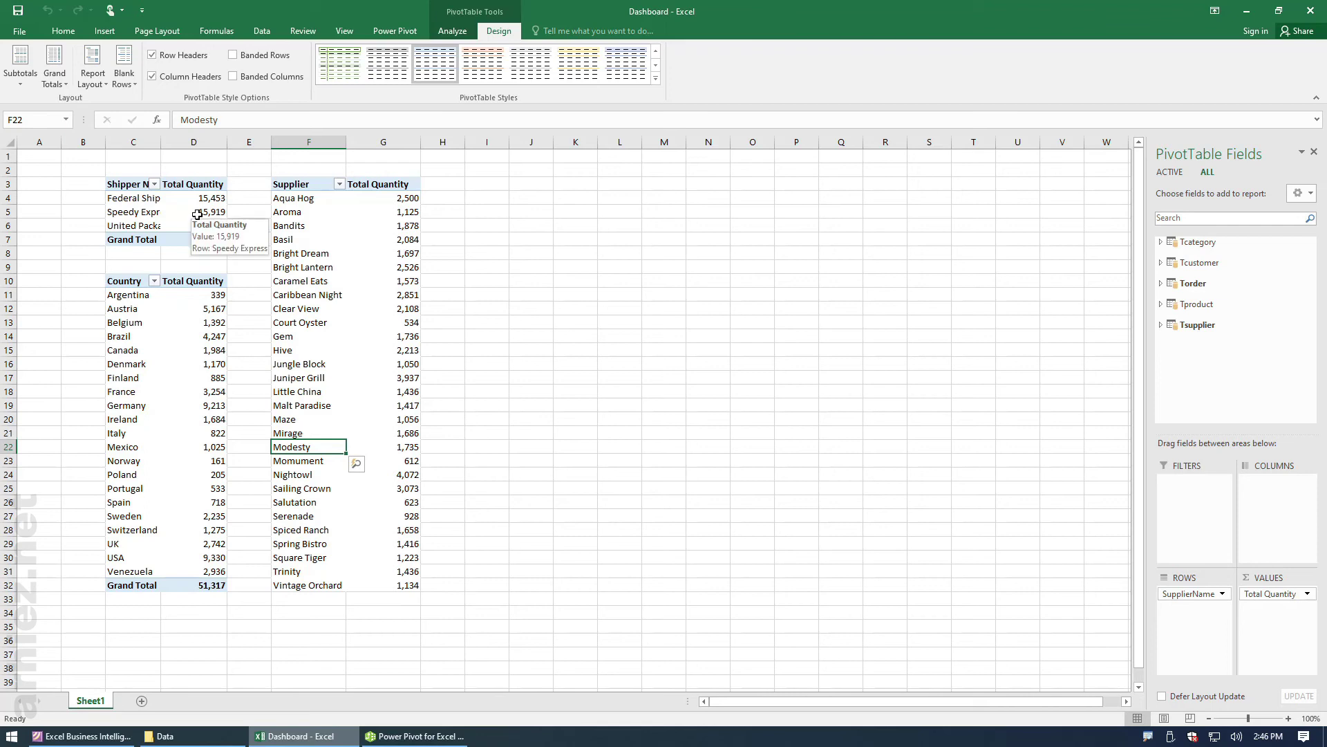
Step: Insert a slicer on Tcategory's CategoryName field from the ALL fields list
left_click(172, 215)
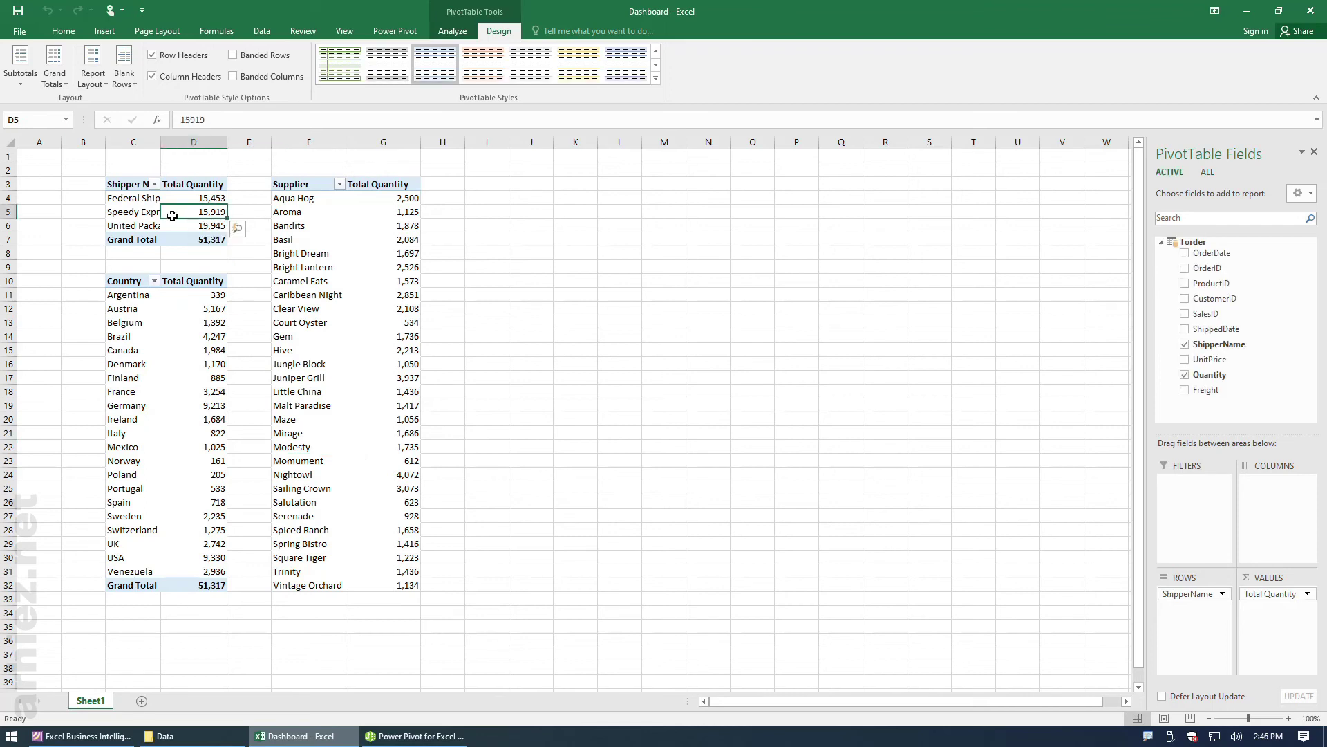
left_click(452, 30)
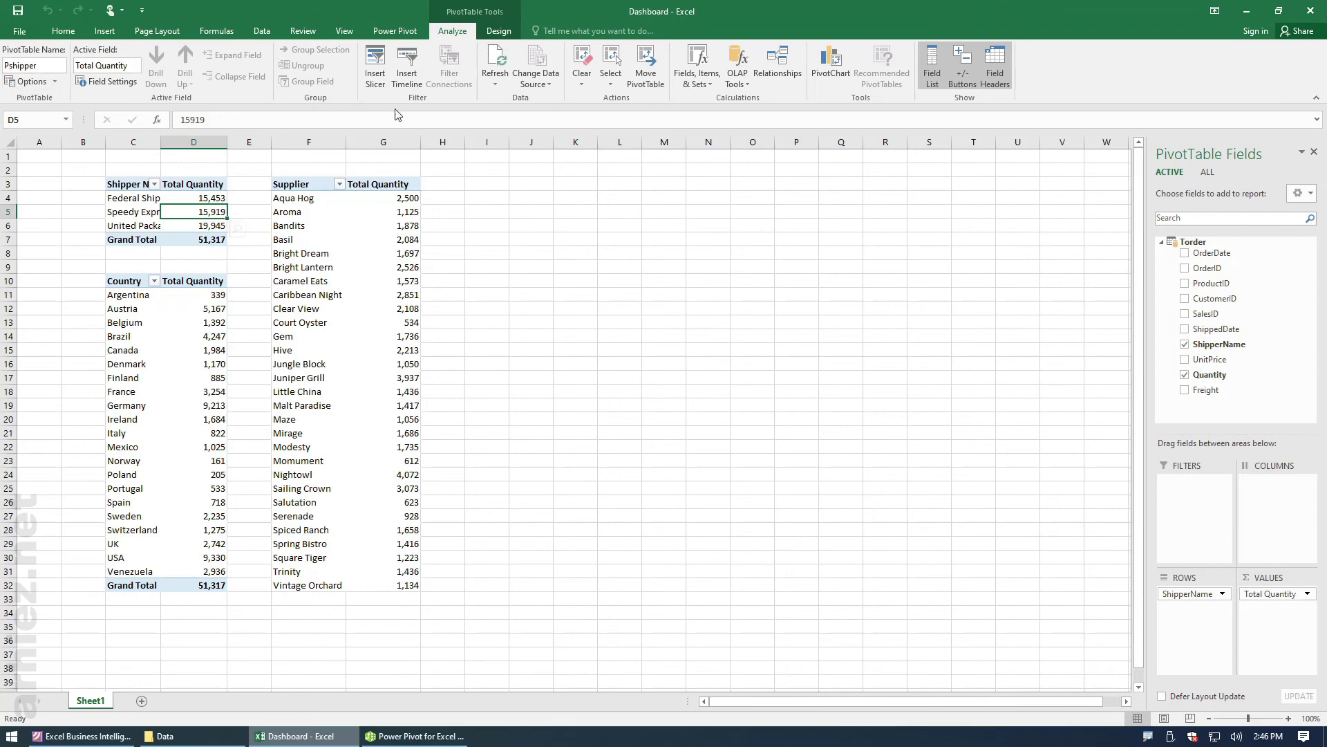
left_click(375, 79)
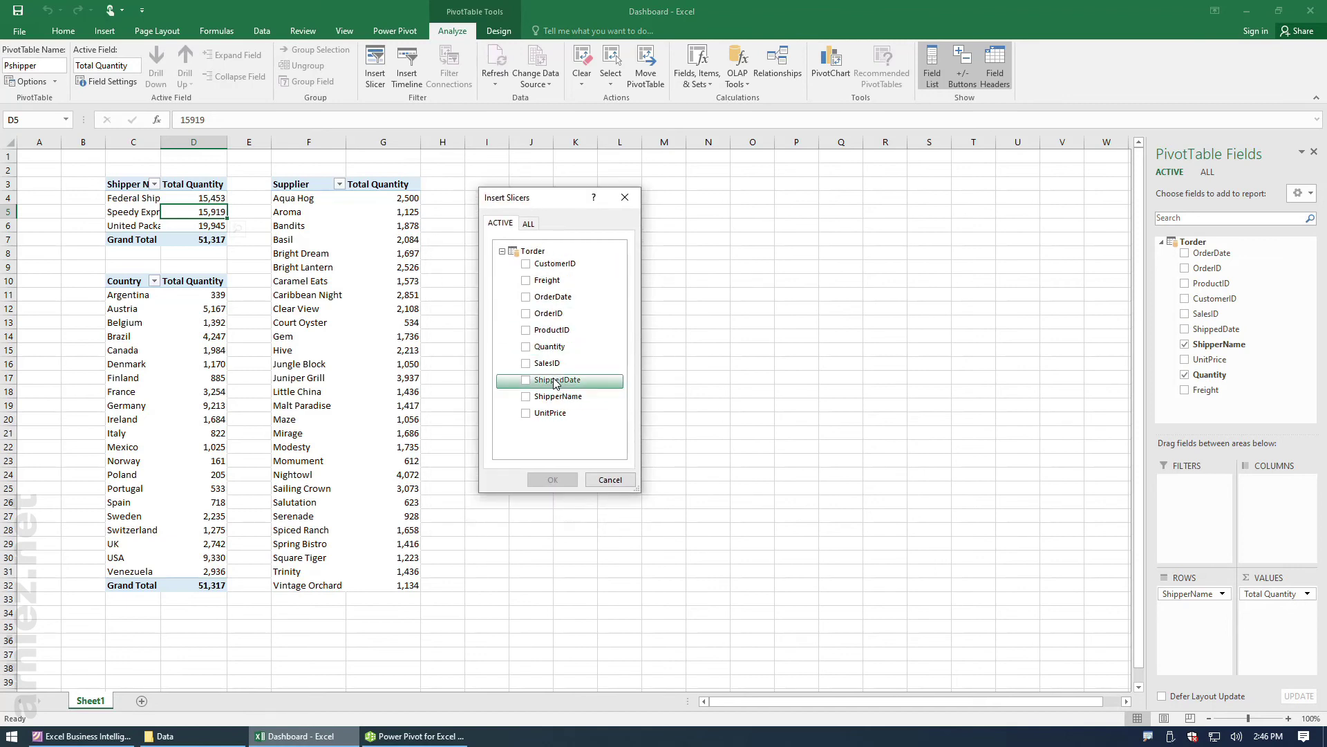
left_click(529, 224)
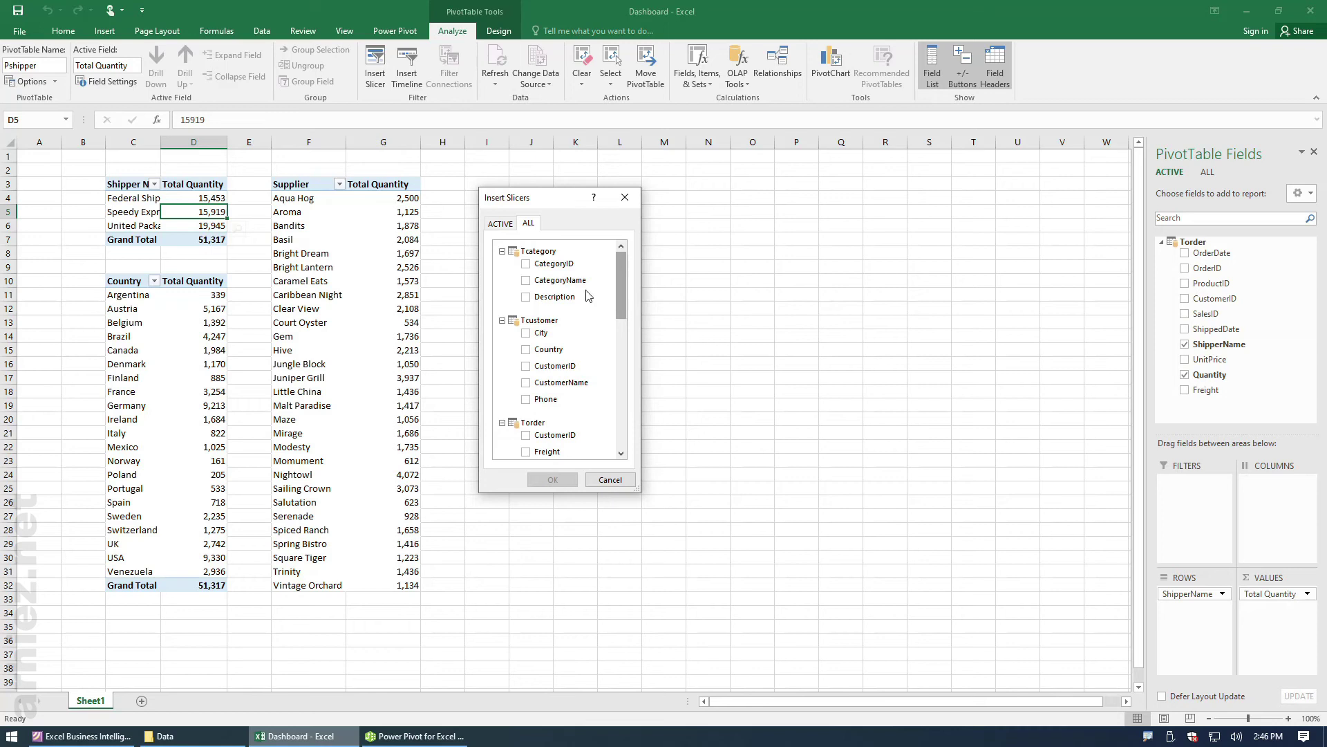
left_click(526, 282)
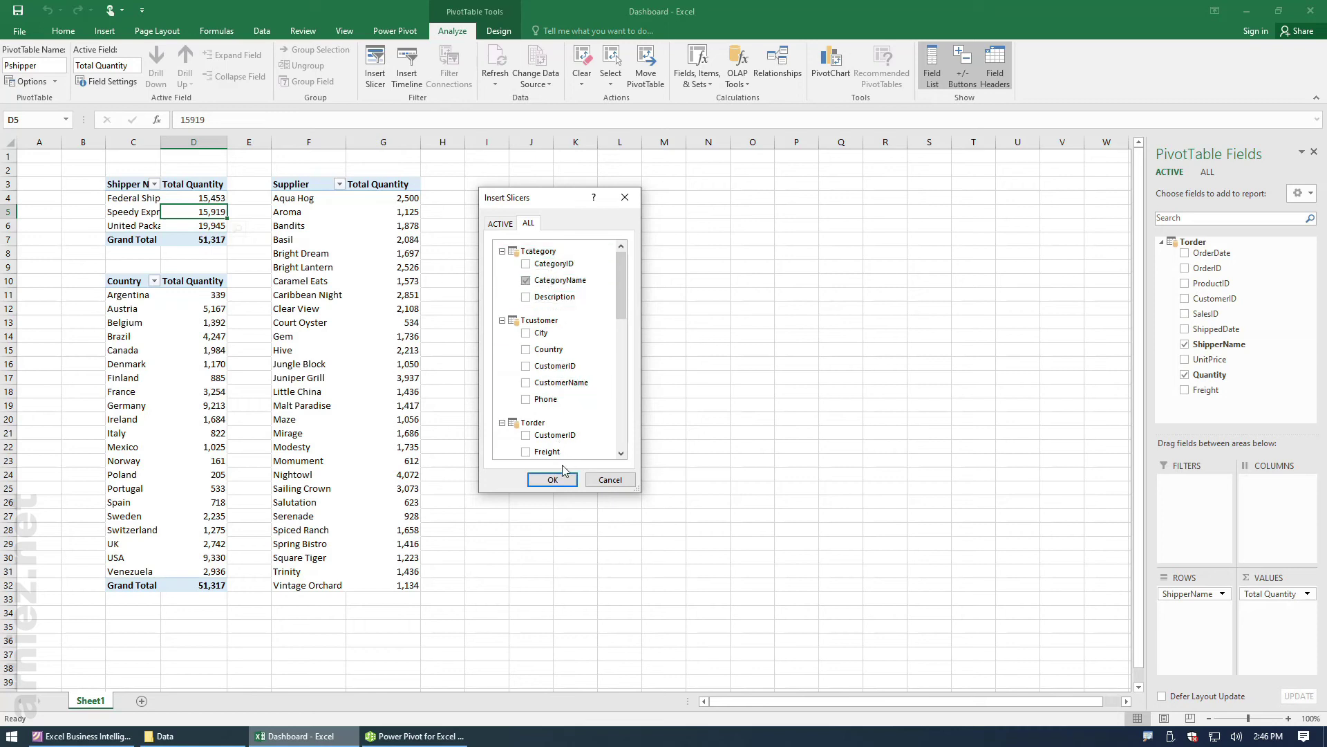
left_click(552, 480)
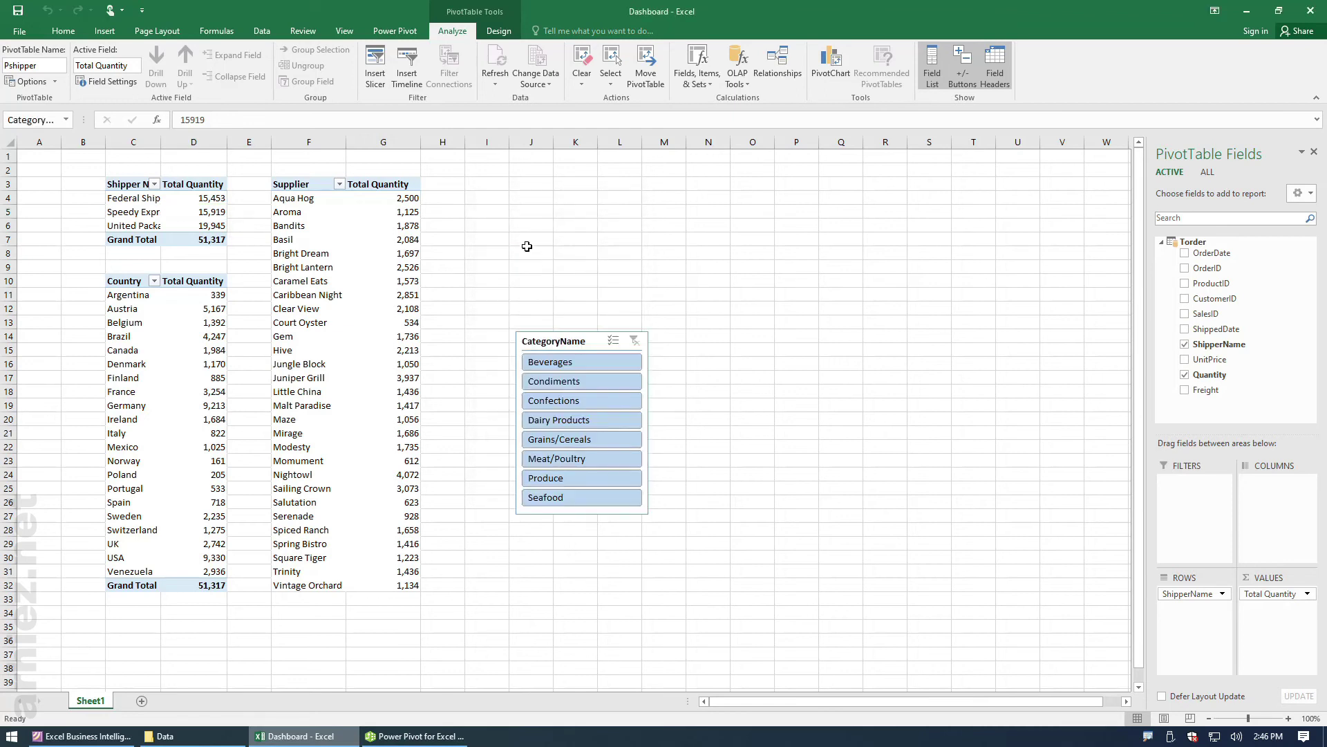
Step: Move the slicer to row 3, stretch it to 3.16", and connect it to Pcountry, Pshipper and Psupplier
left_click_drag(559, 341, 555, 187)
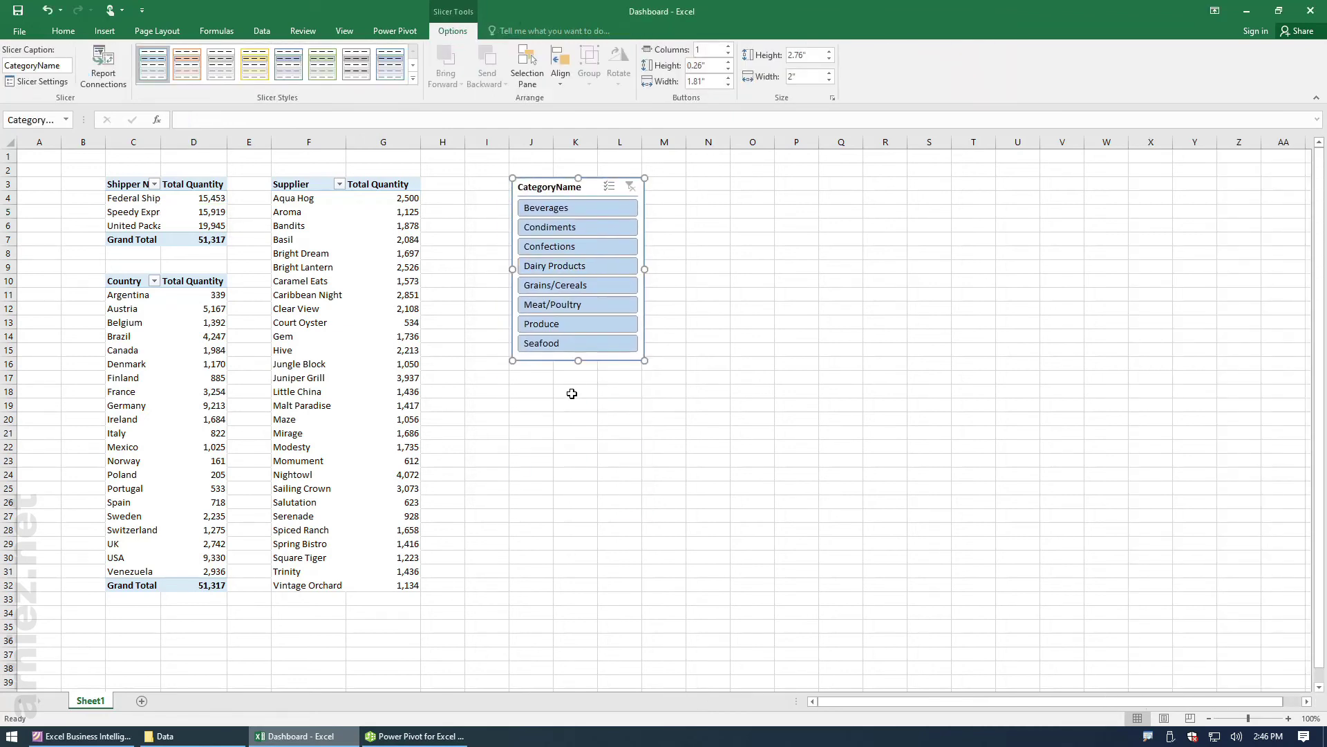
left_click_drag(578, 360, 578, 387)
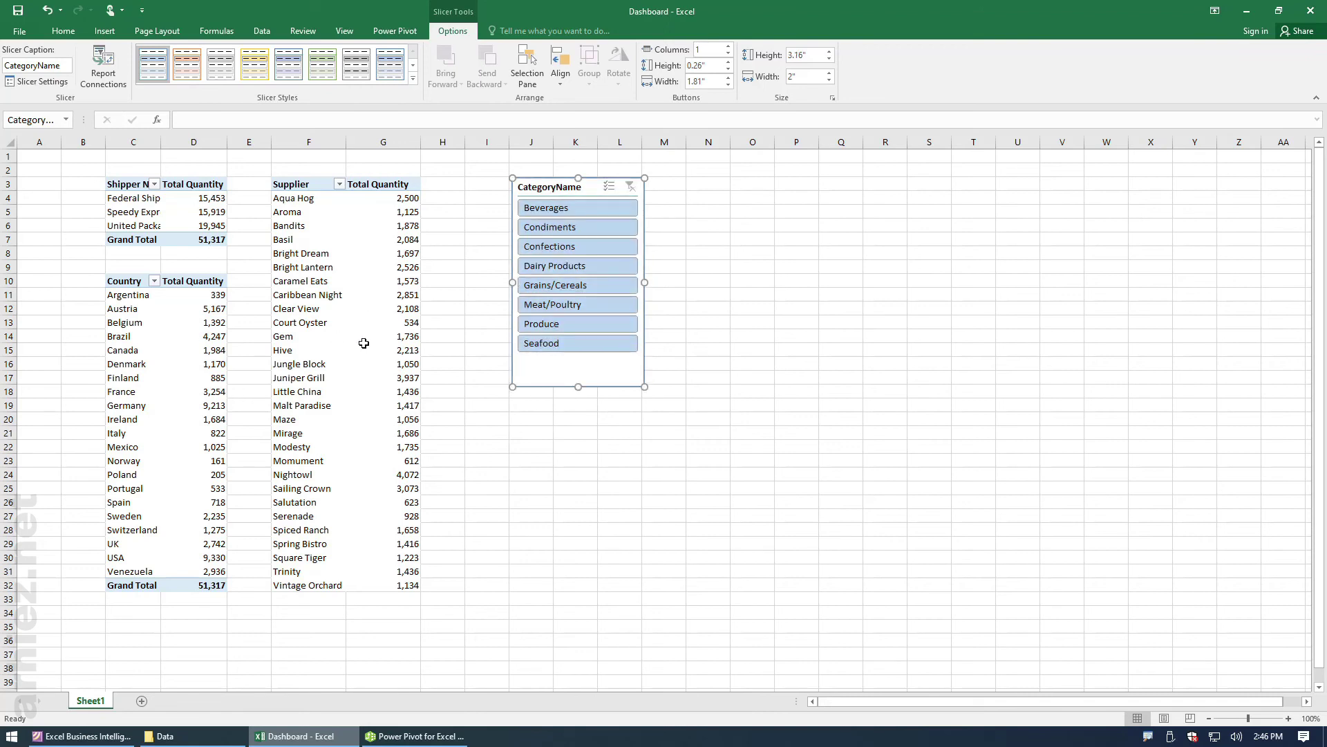
left_click(103, 70)
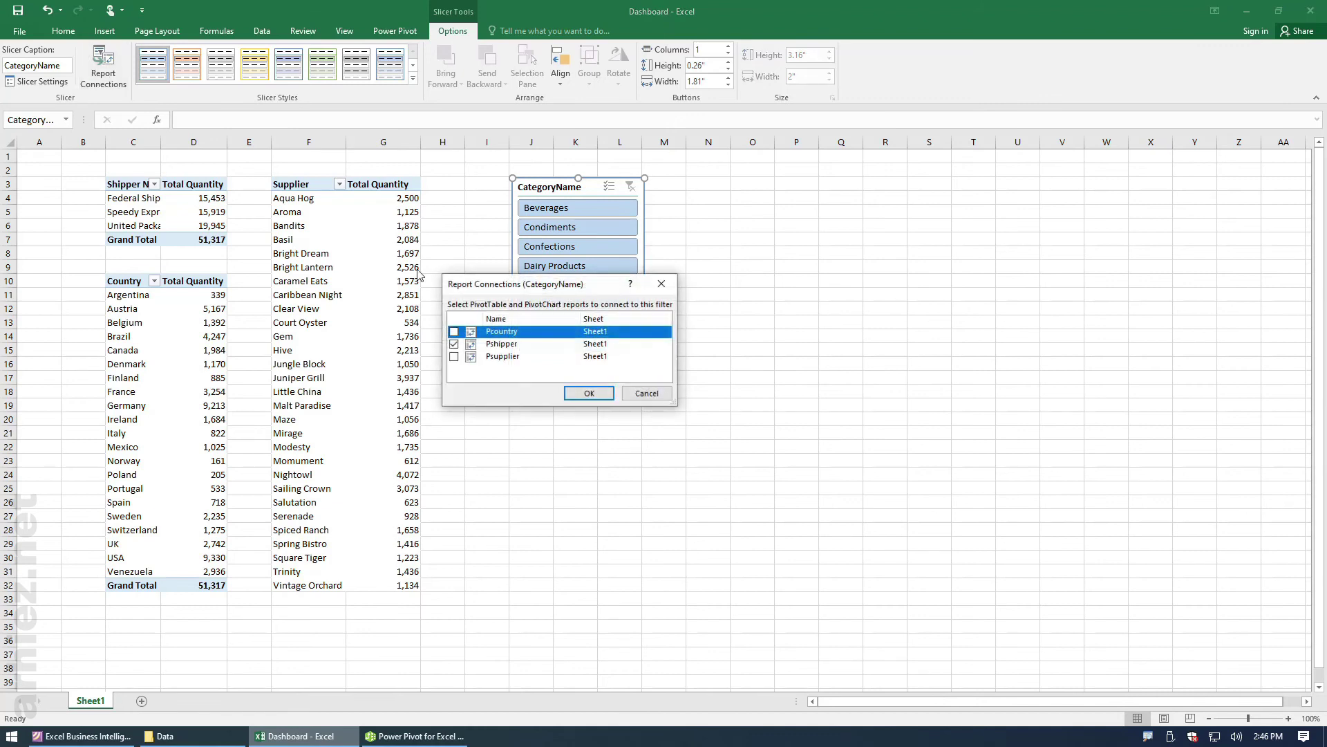
left_click(453, 356)
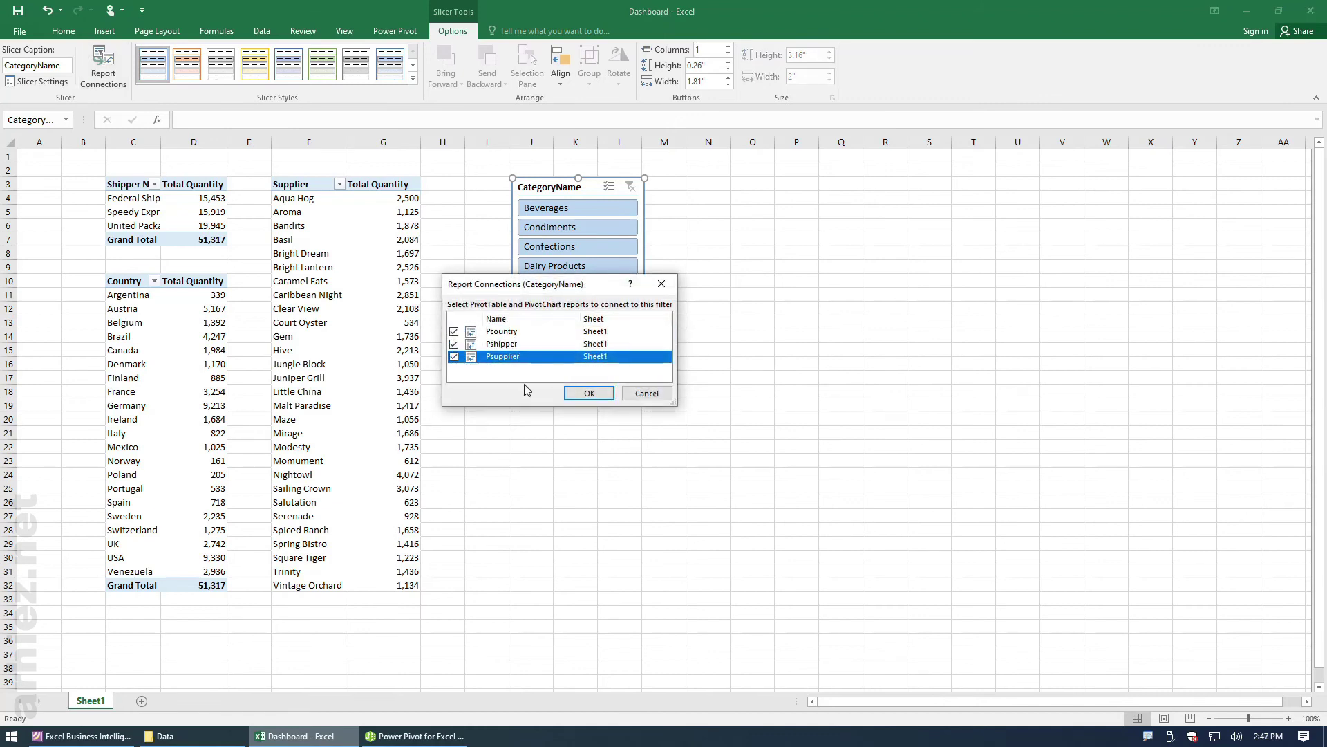
left_click(591, 396)
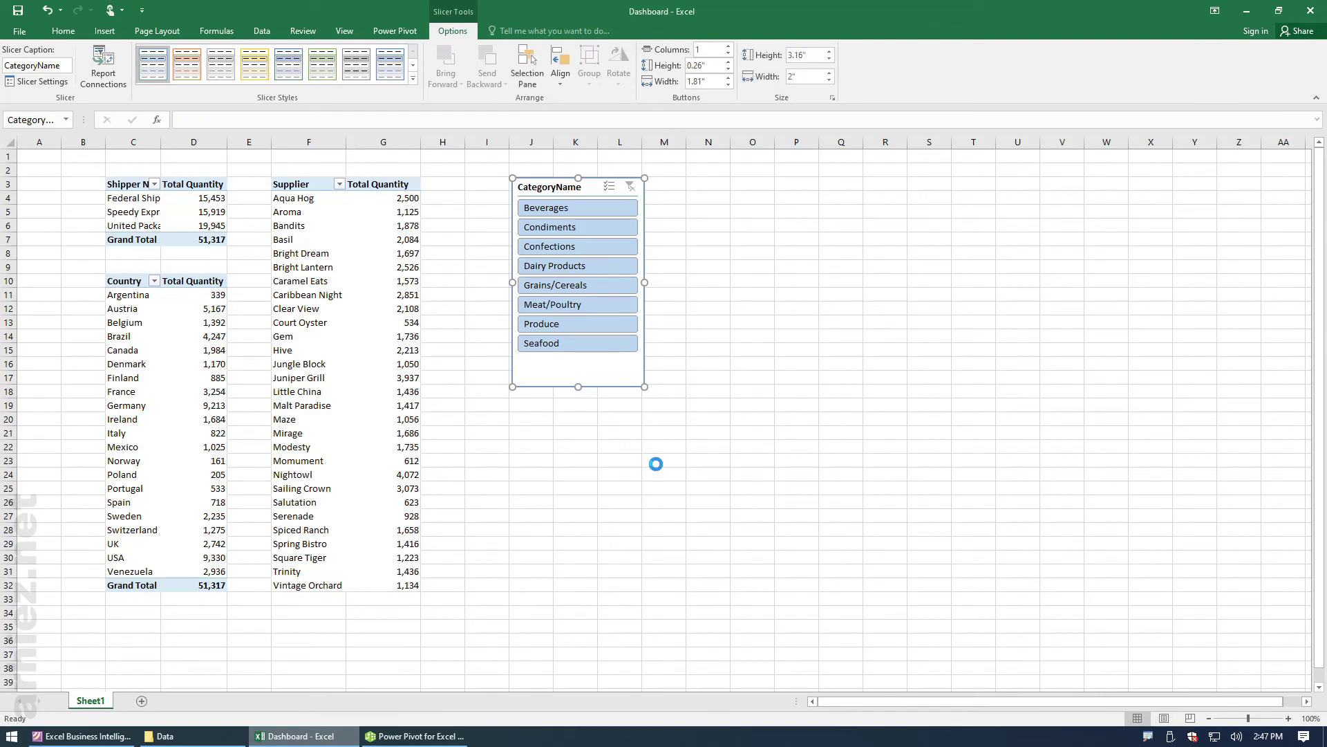
left_click(578, 209)
left_click(577, 229)
left_click(577, 248)
left_click(578, 269)
left_click(577, 286)
left_click(578, 306)
left_click(577, 325)
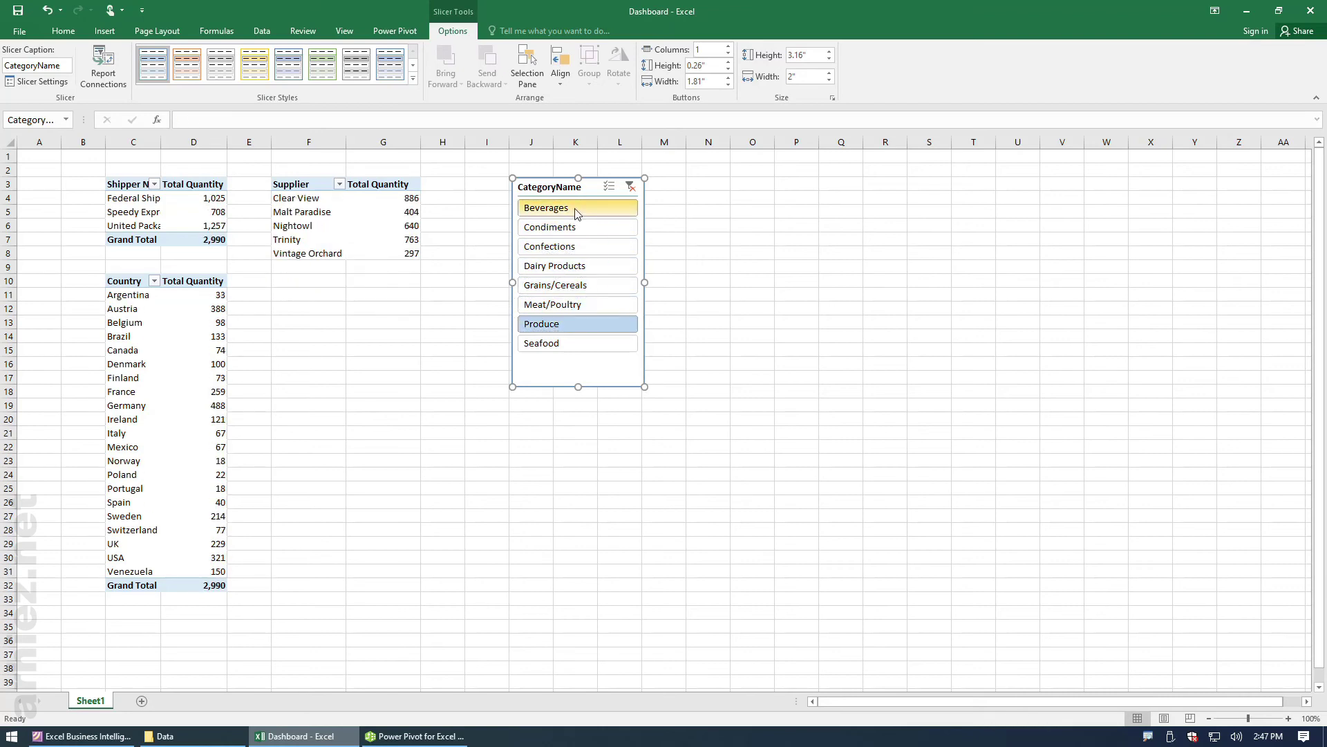
left_click(575, 210)
left_click(629, 187)
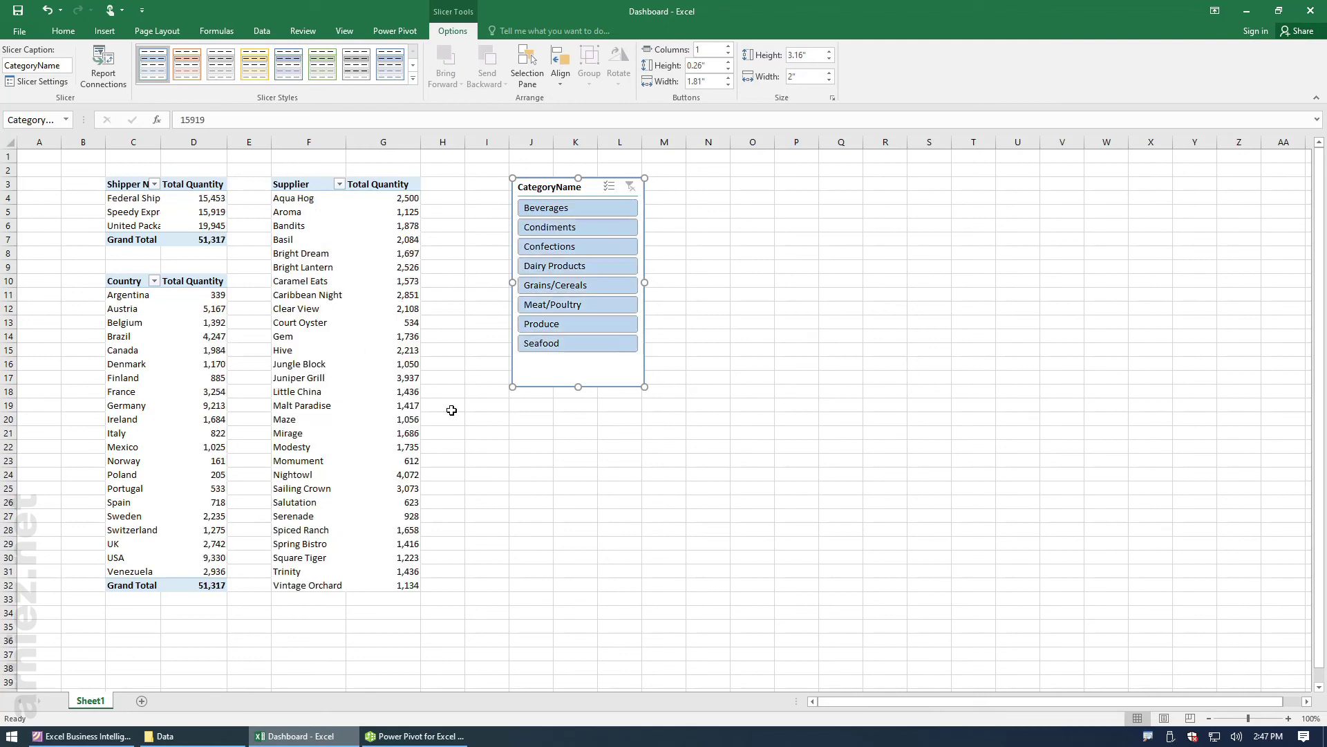
left_click(81, 736)
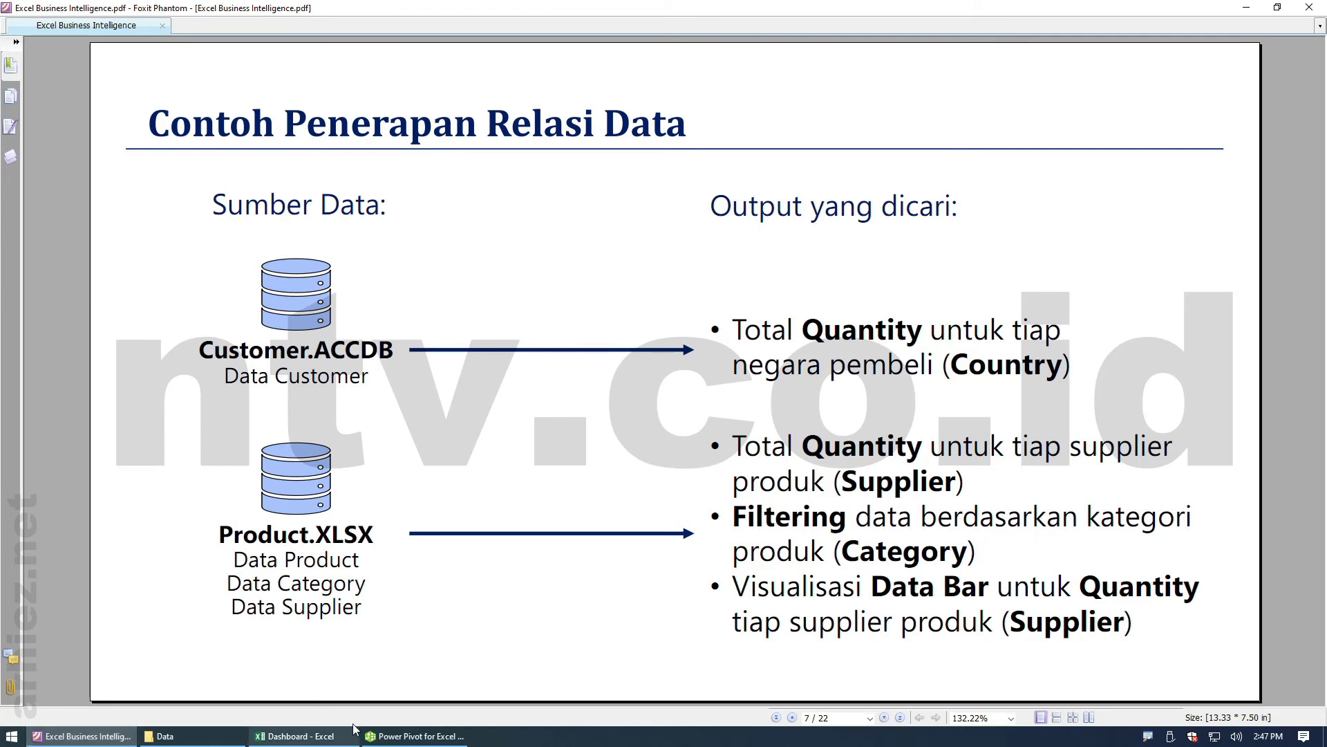
left_click(302, 737)
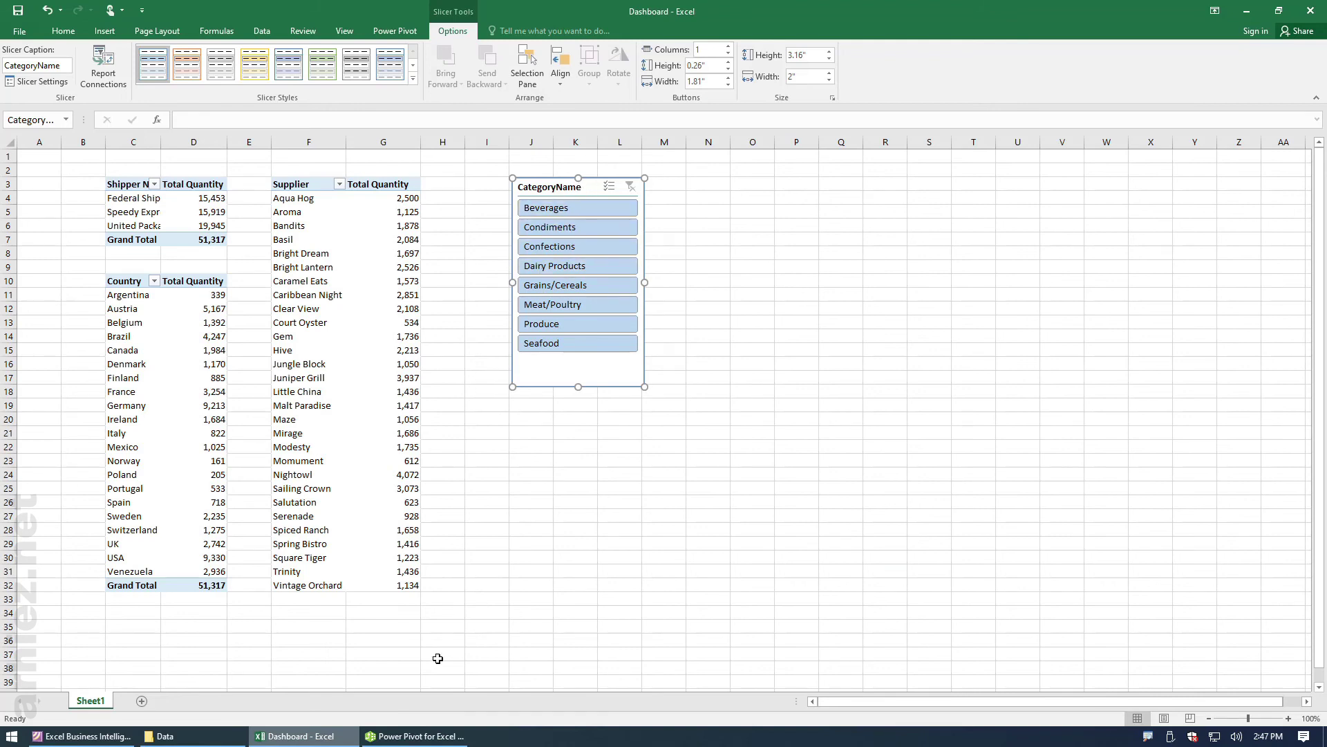
Step: Close the Power Pivot window and shift the CategoryName slicer right to columns K–N
left_click(418, 738)
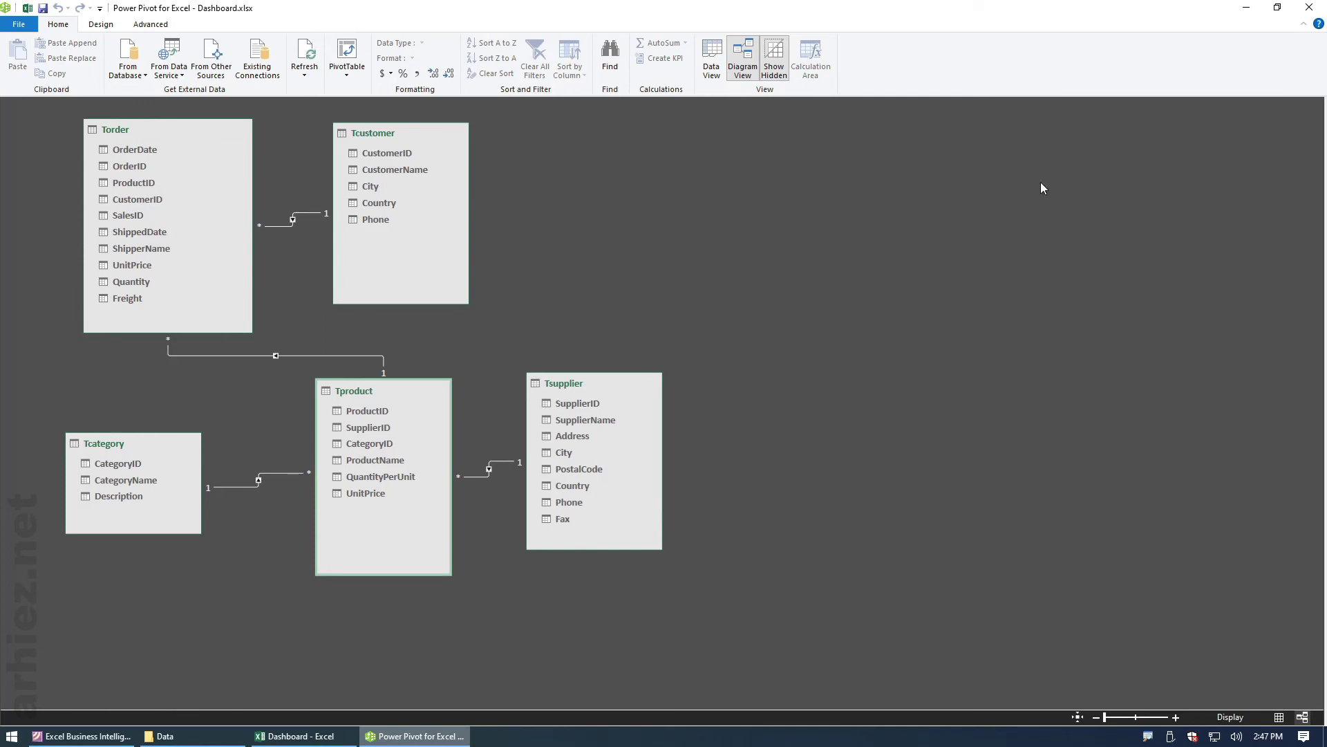
left_click(1309, 15)
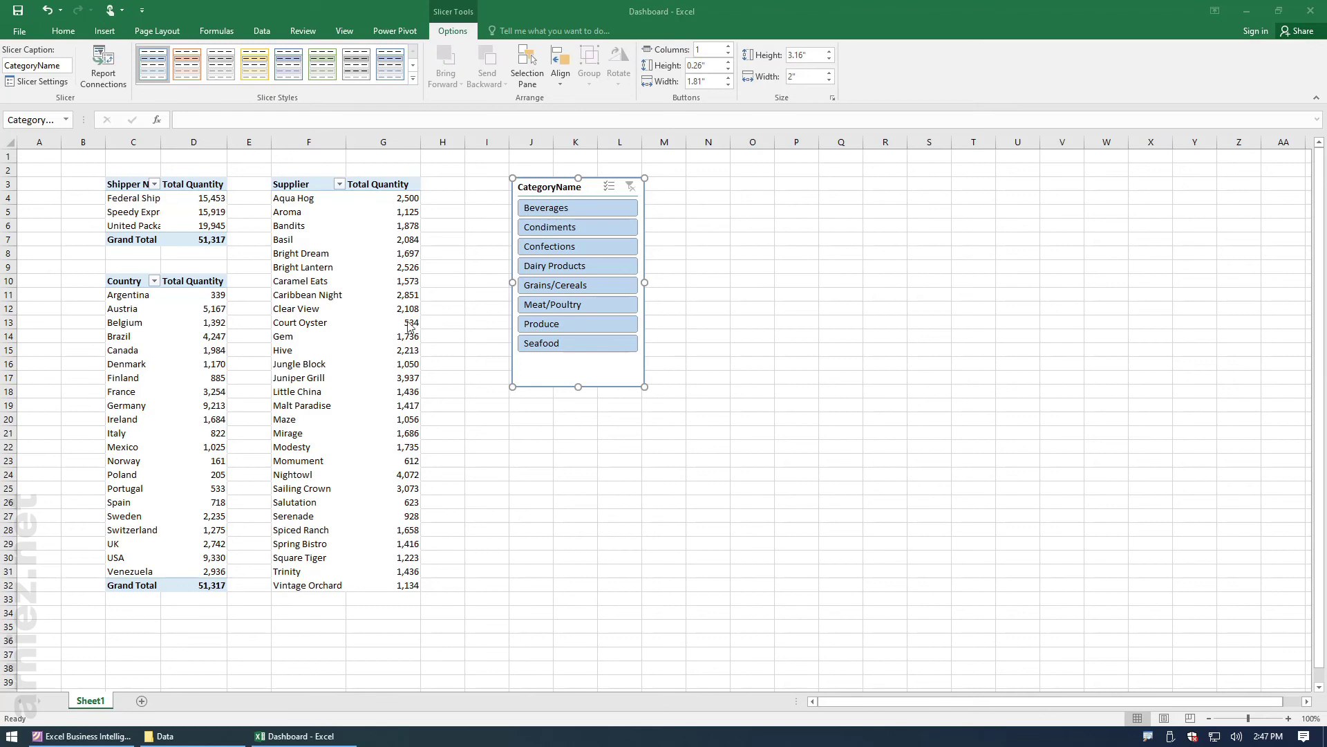
left_click(553, 193)
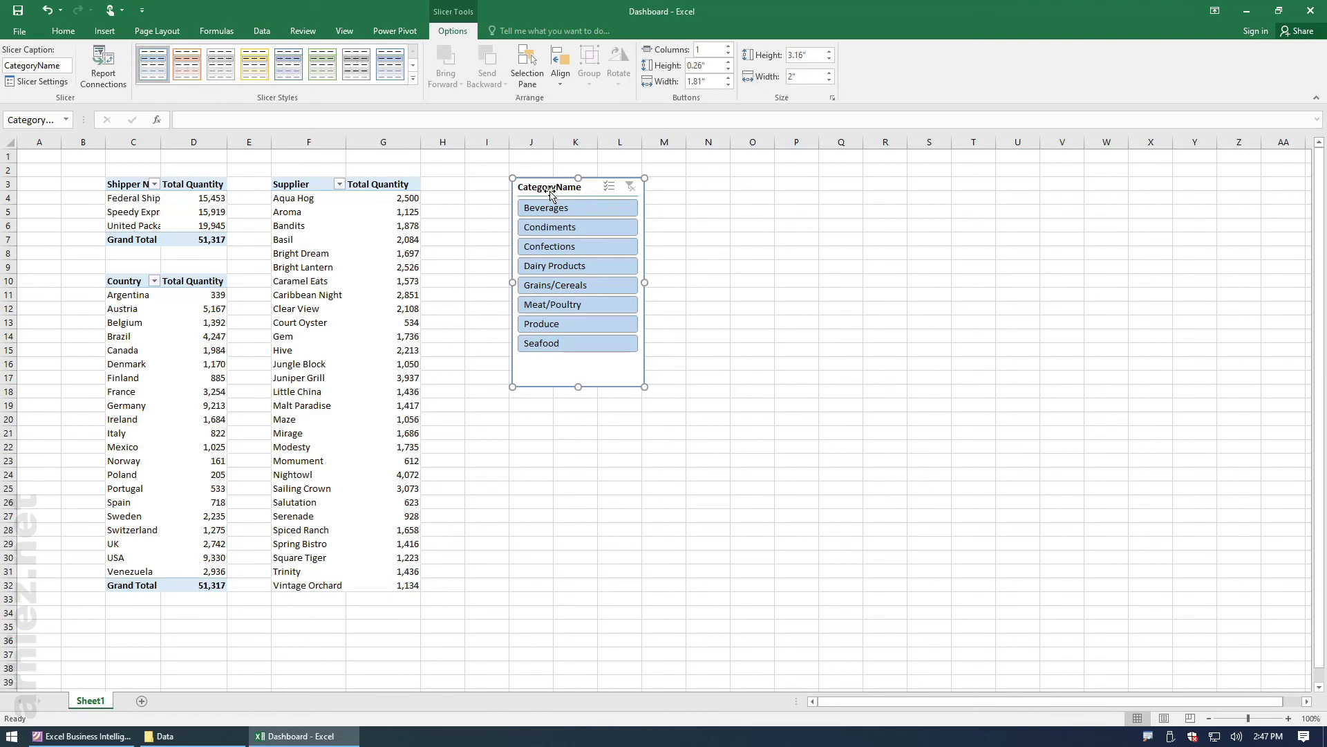
left_click_drag(553, 193, 614, 187)
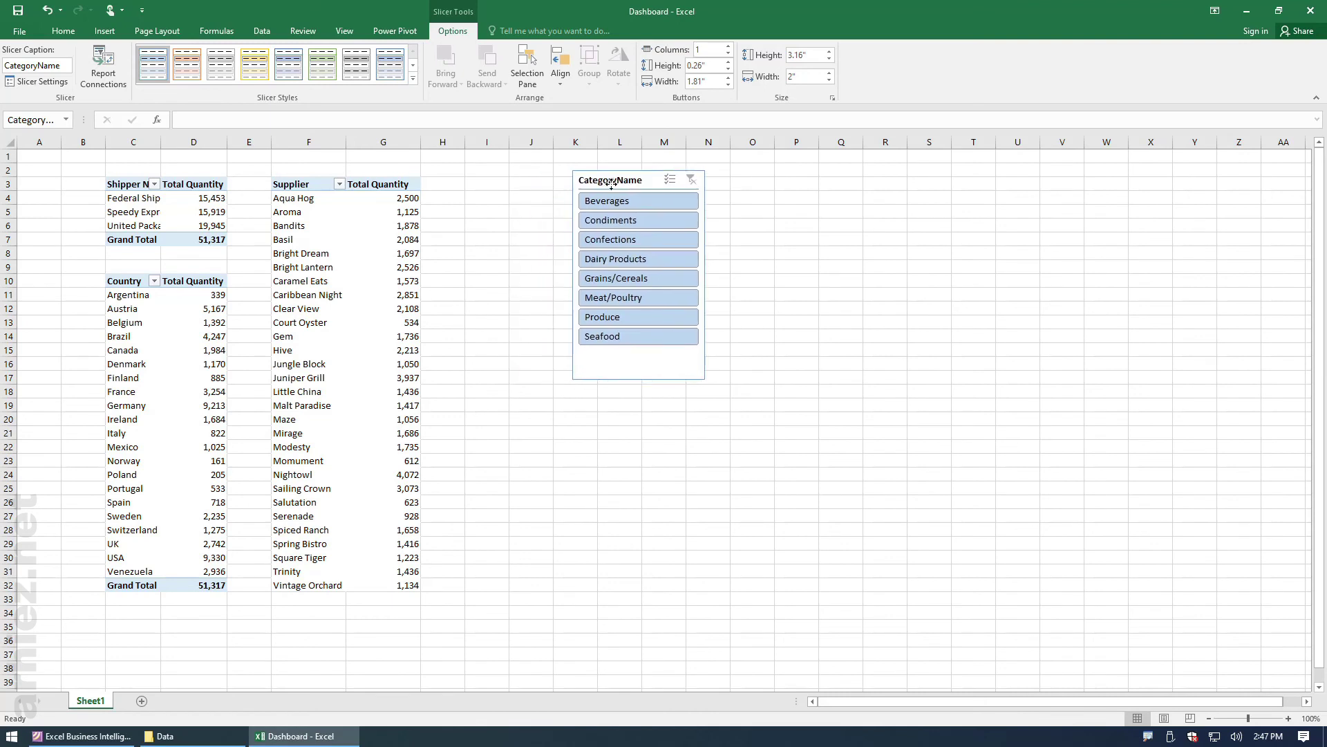
left_click(294, 198)
left_click_drag(347, 197, 441, 203)
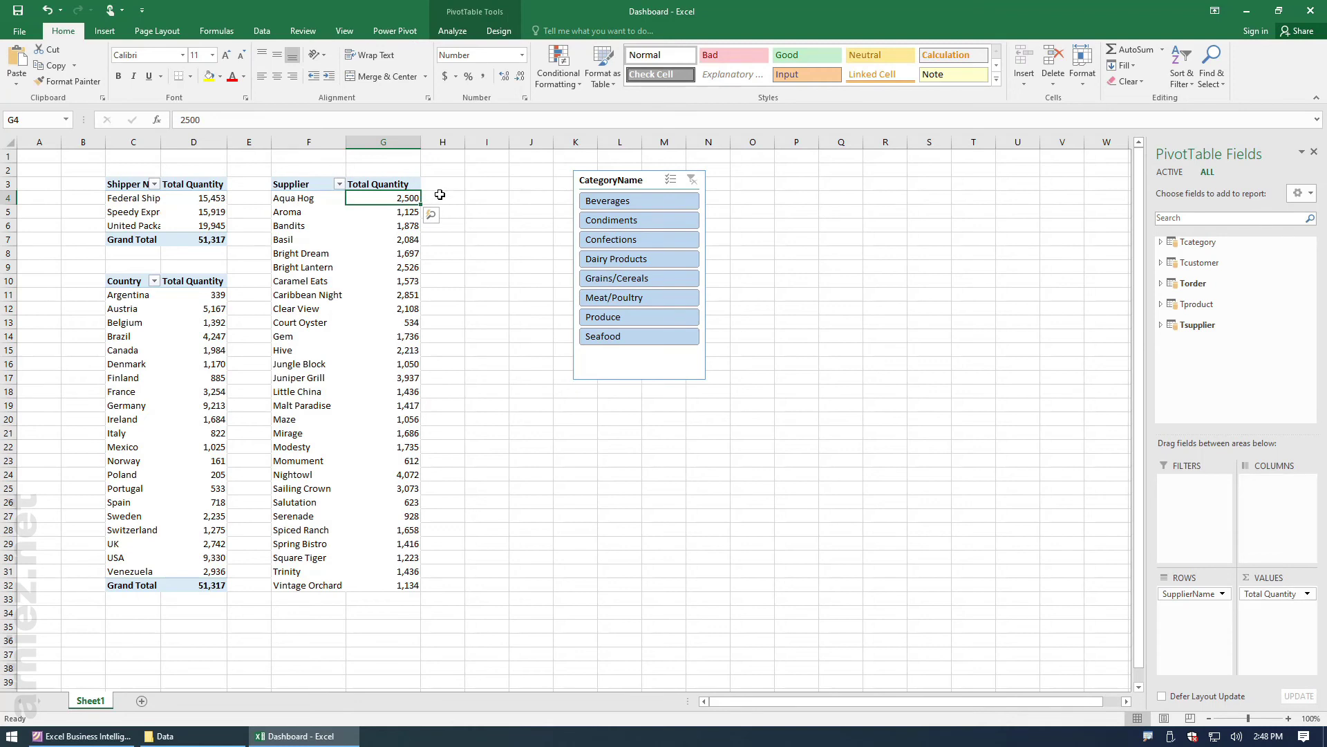
Step: Enter =G4 in H4 and fill it down to H33 beside the supplier pivot
left_click(440, 199)
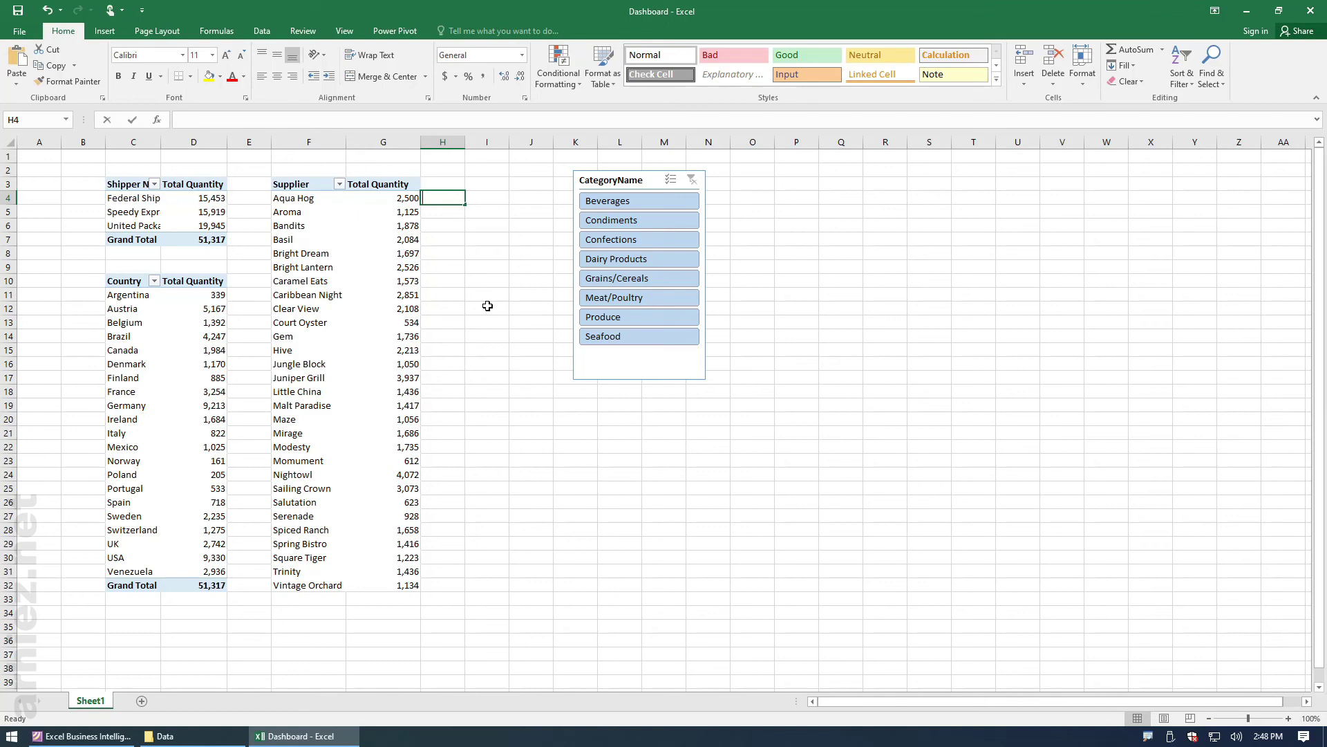
type("=")
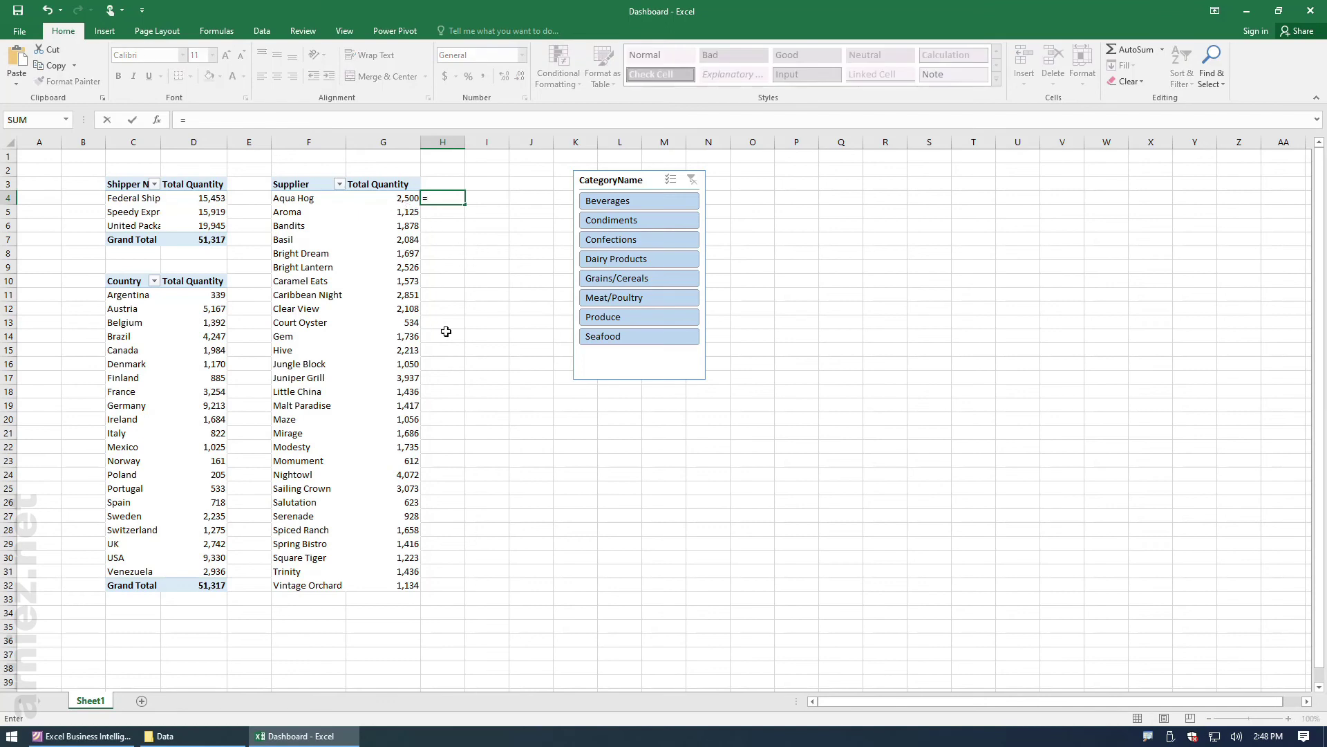
type("G")
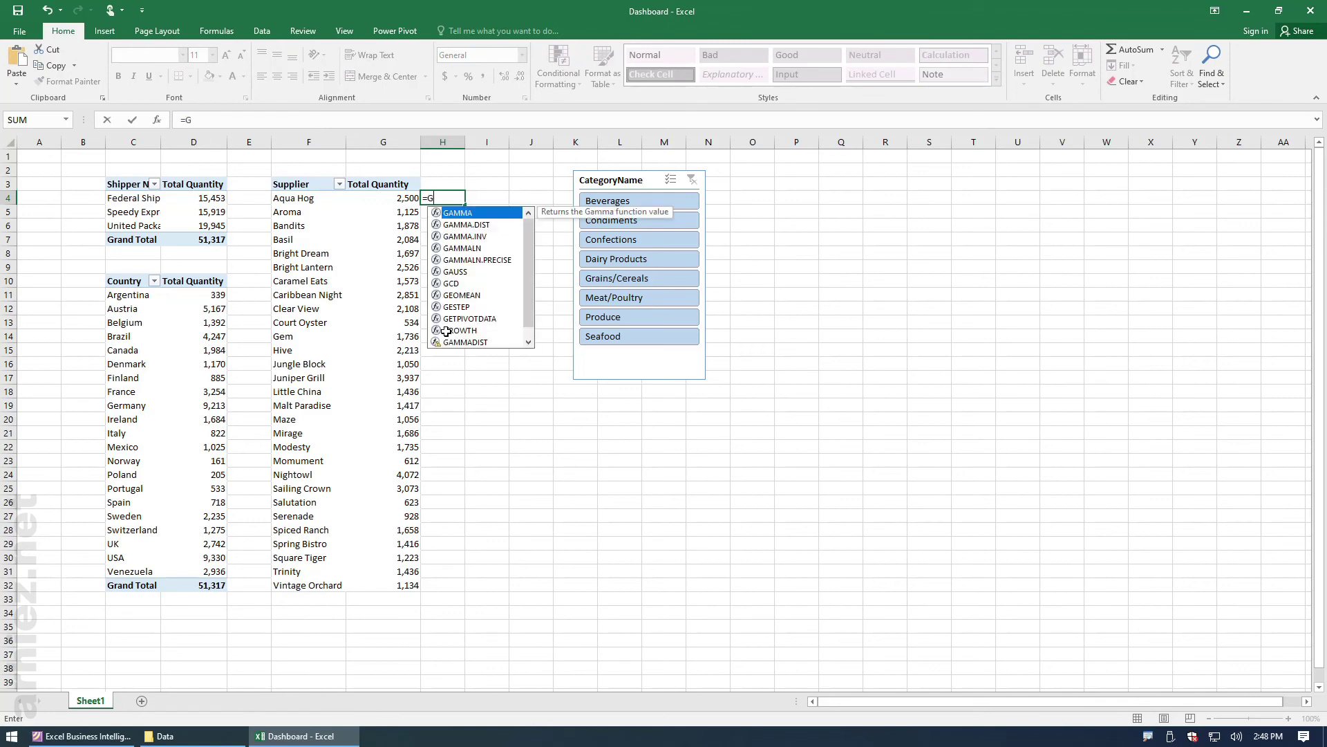
type("4")
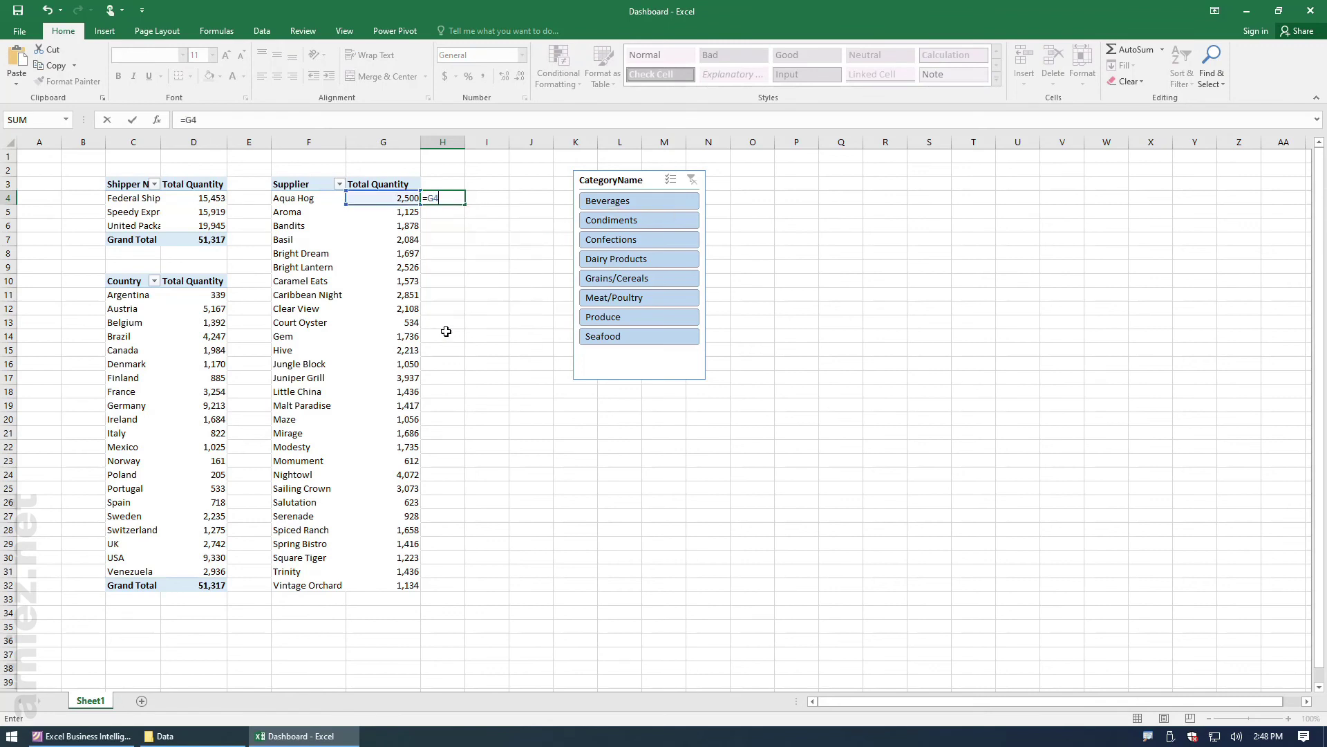
key("Return")
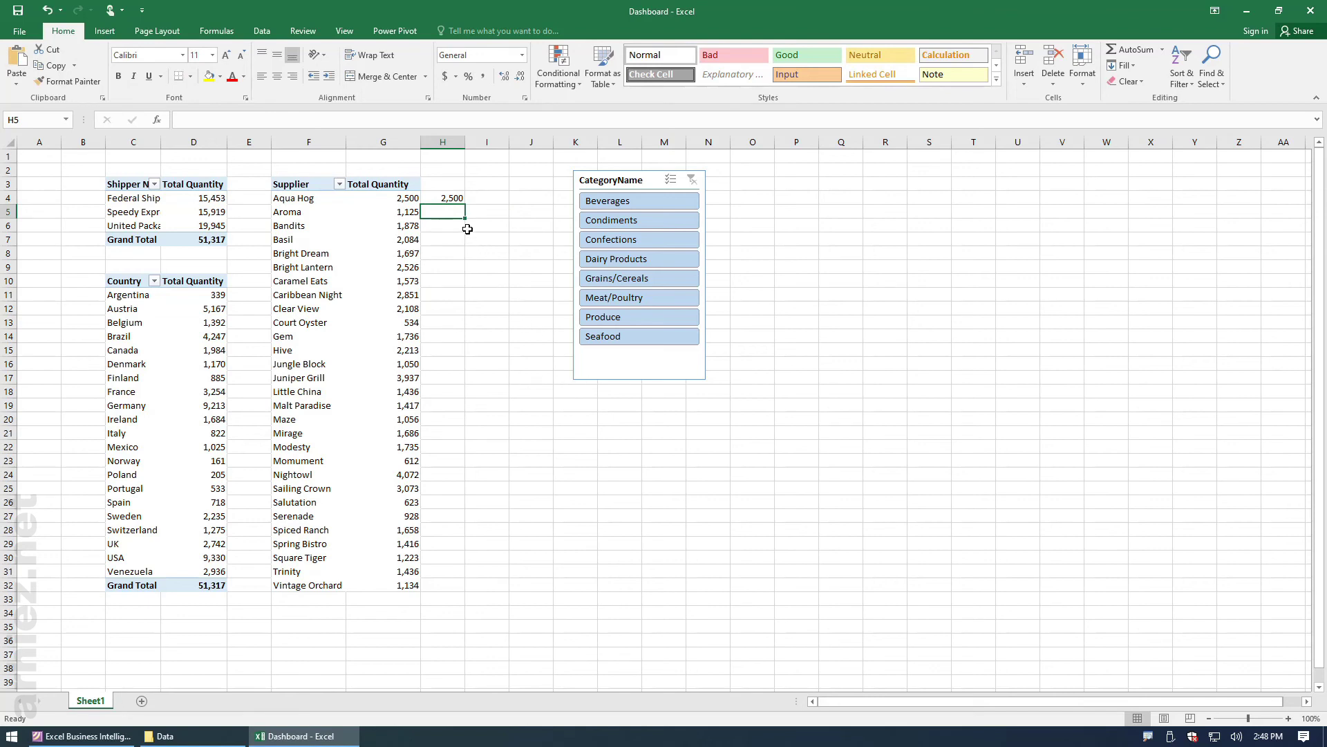
left_click(450, 201)
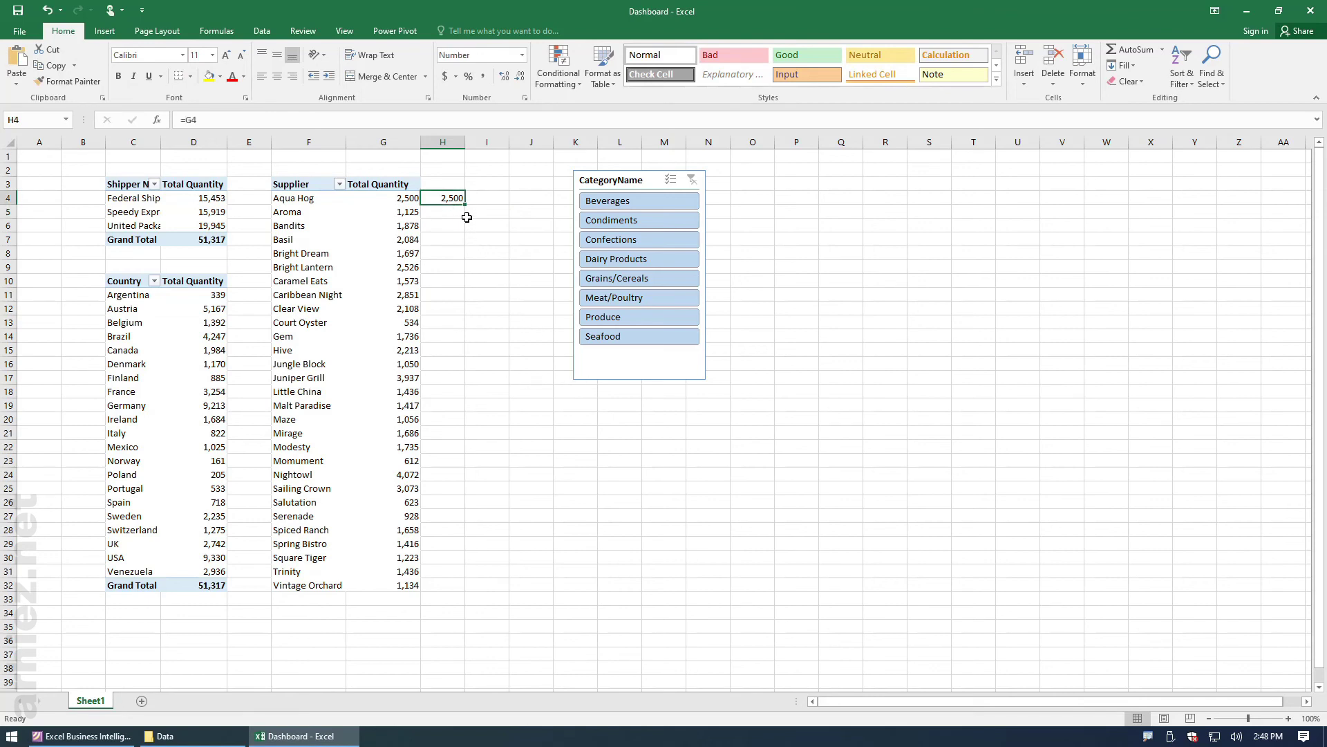
left_click_drag(464, 206, 472, 599)
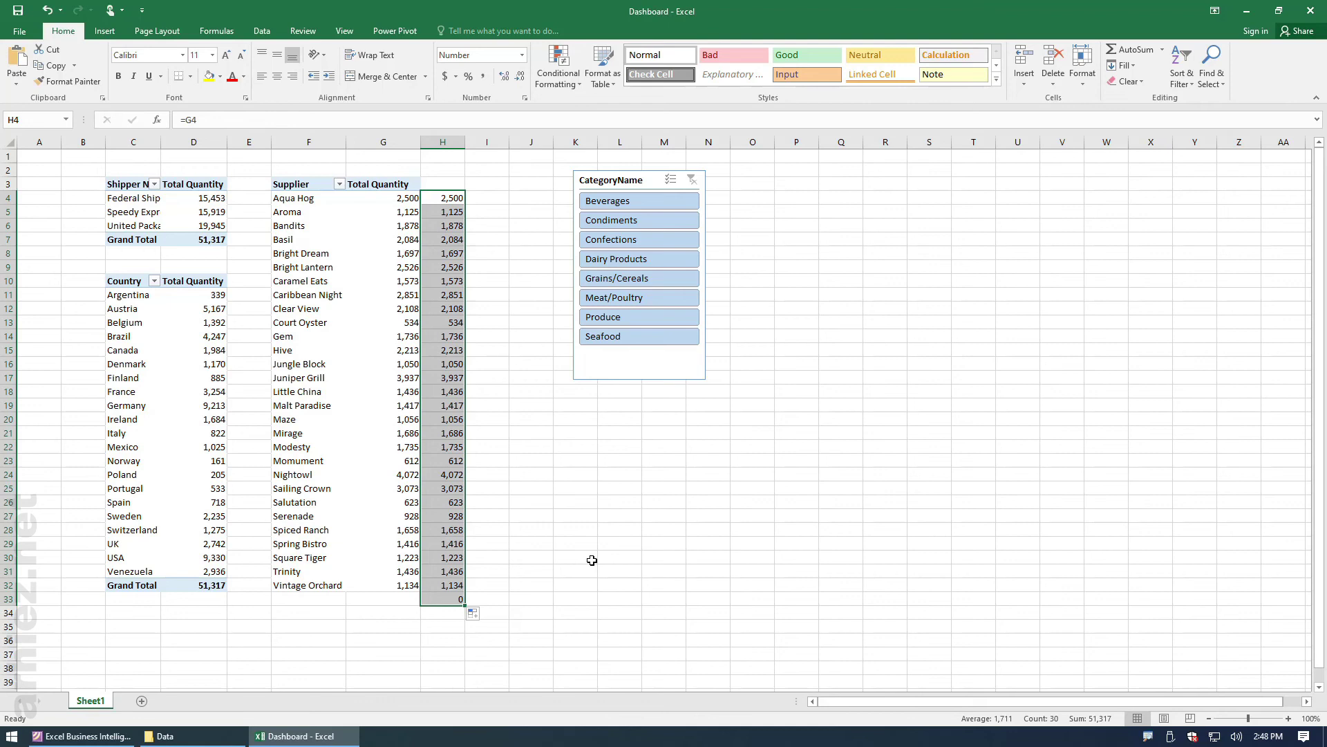
left_click(592, 430)
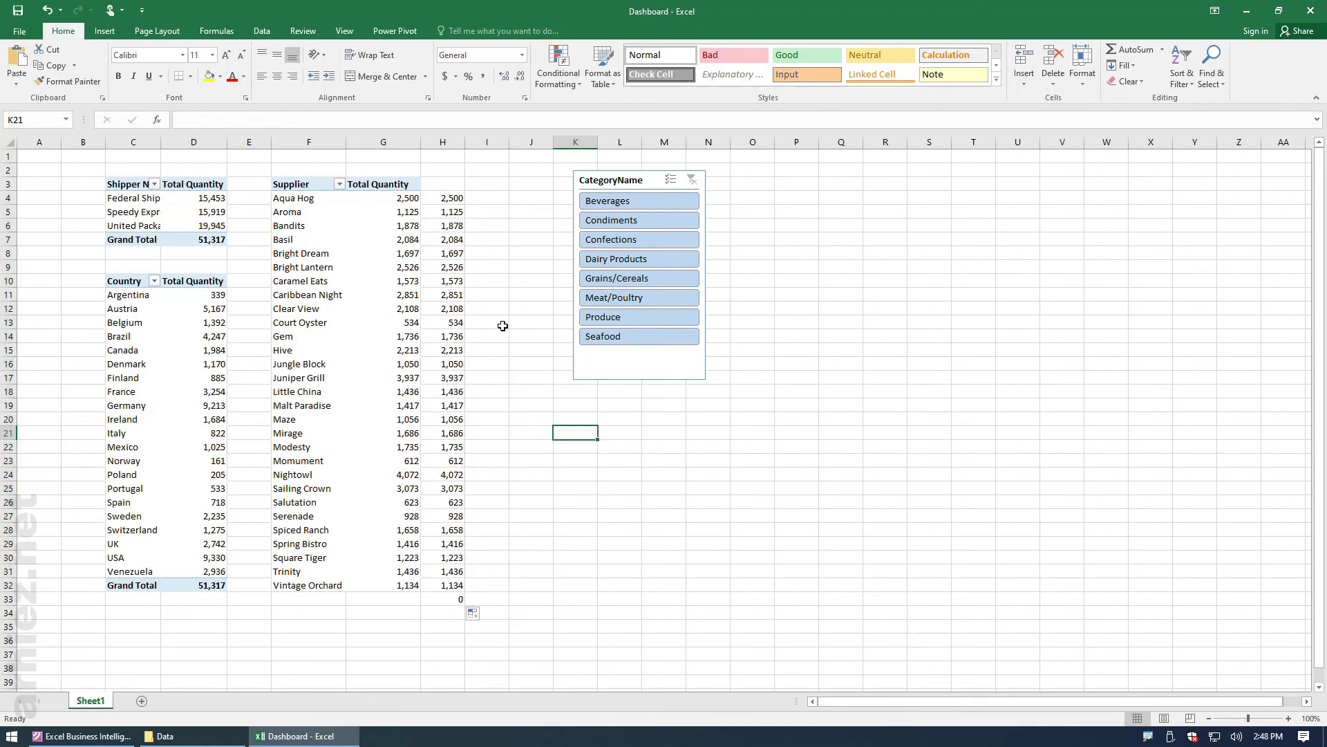
Step: Filter the pivot tables to Beverages and inspect the cells F12:F20 and H12:H33
left_click(626, 202)
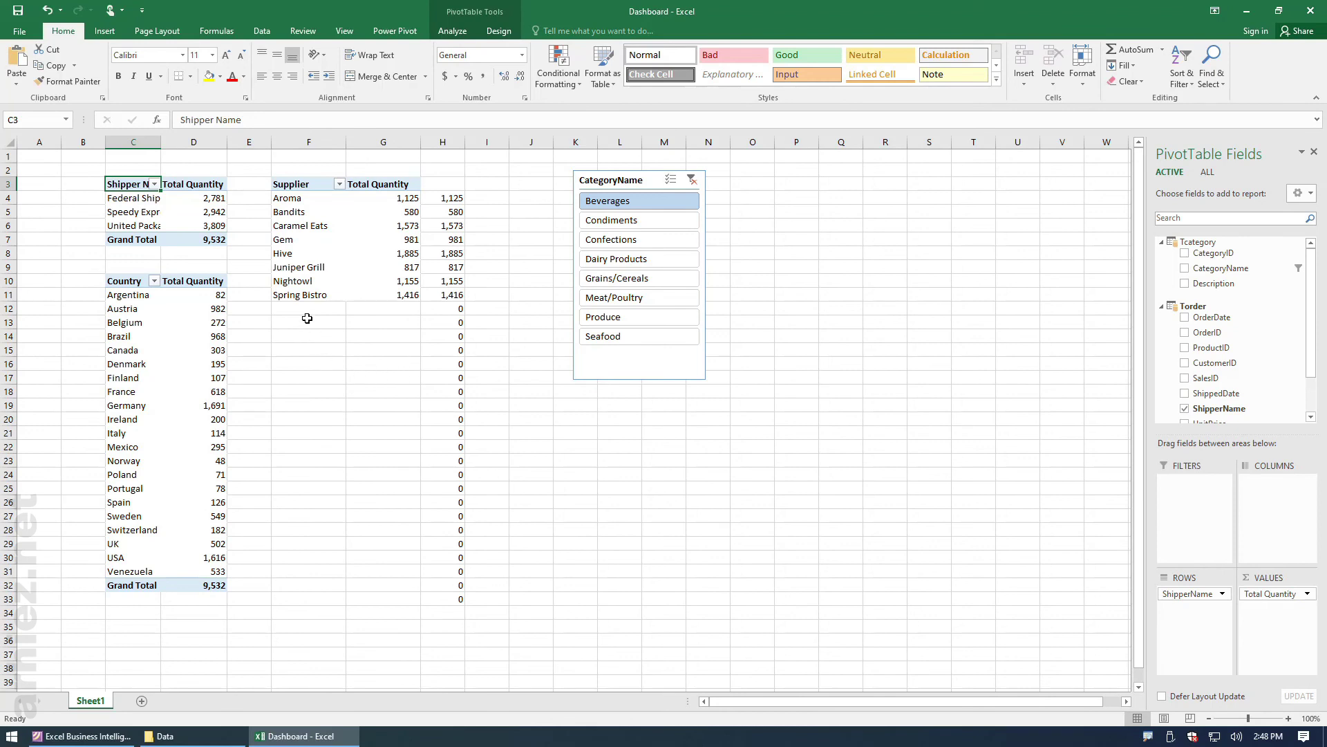
left_click_drag(305, 309, 305, 427)
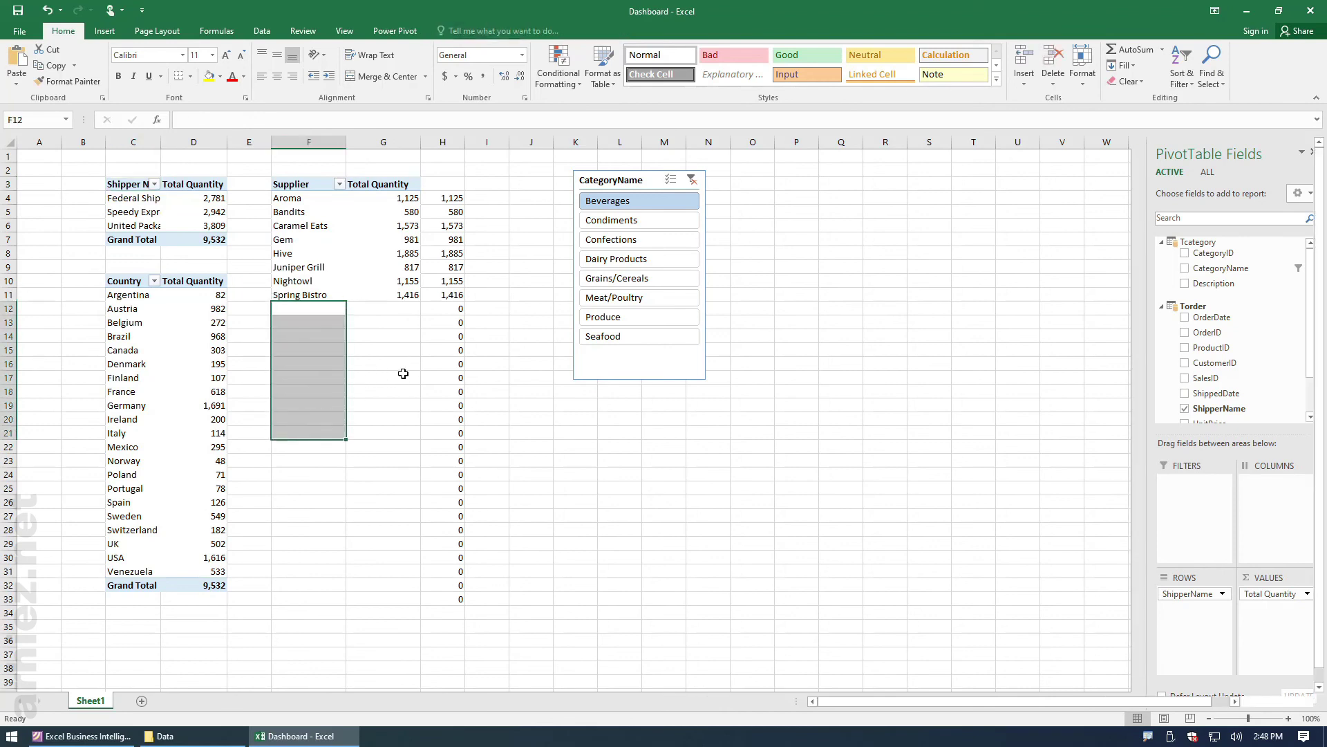
left_click_drag(444, 311, 451, 599)
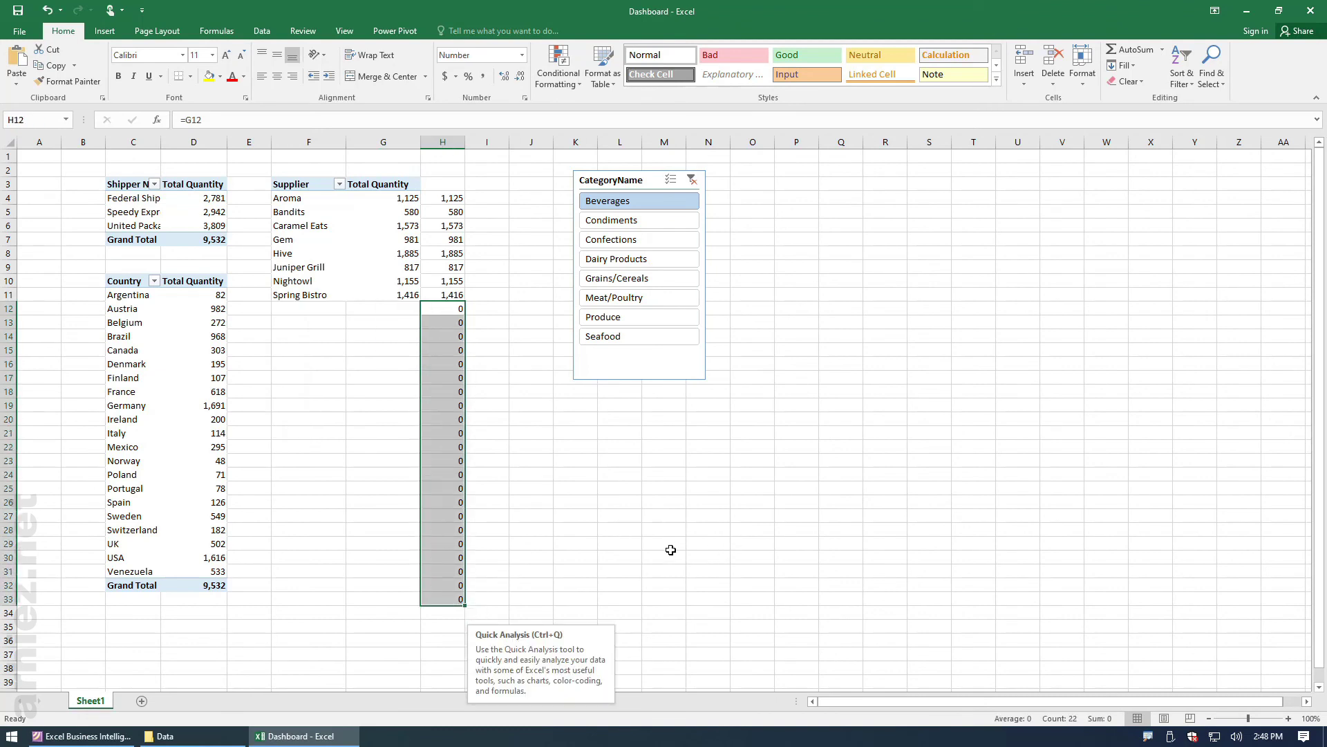
Step: Clear the CategoryName slicer filter so every category shows again
left_click(611, 492)
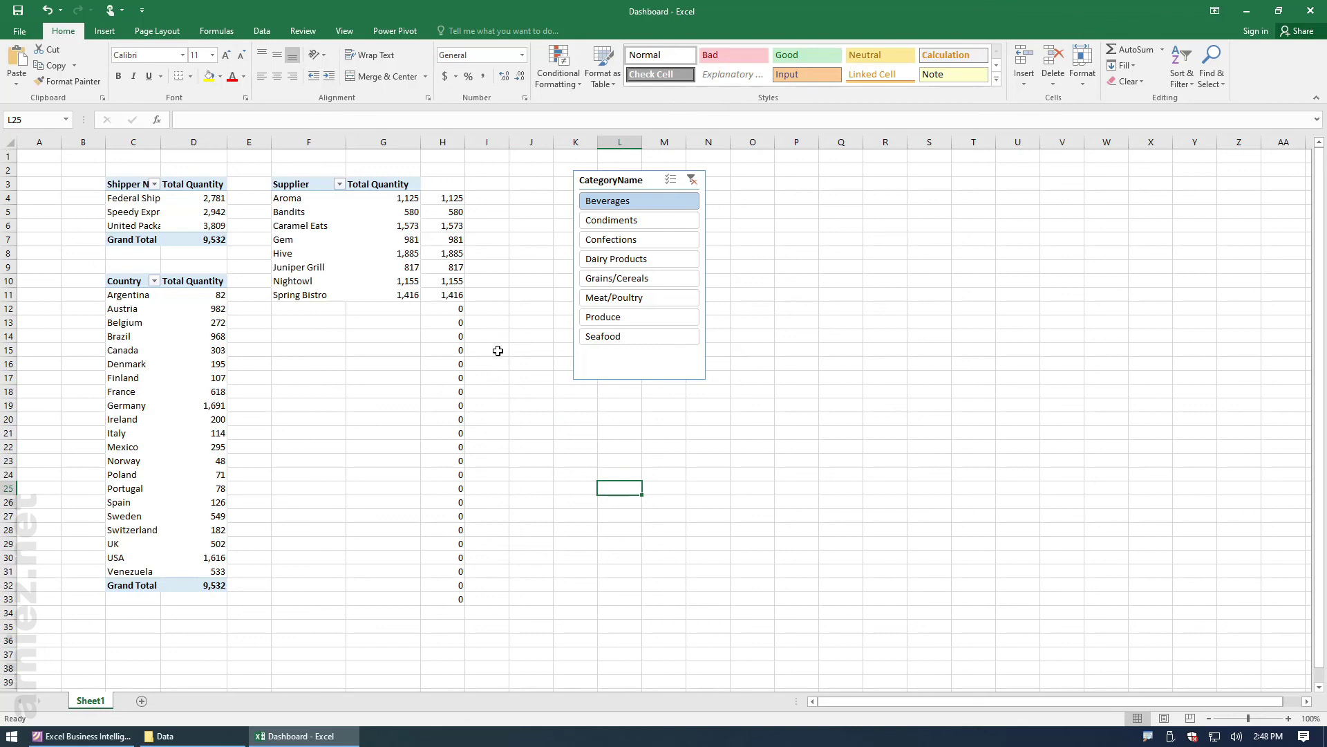
left_click(692, 180)
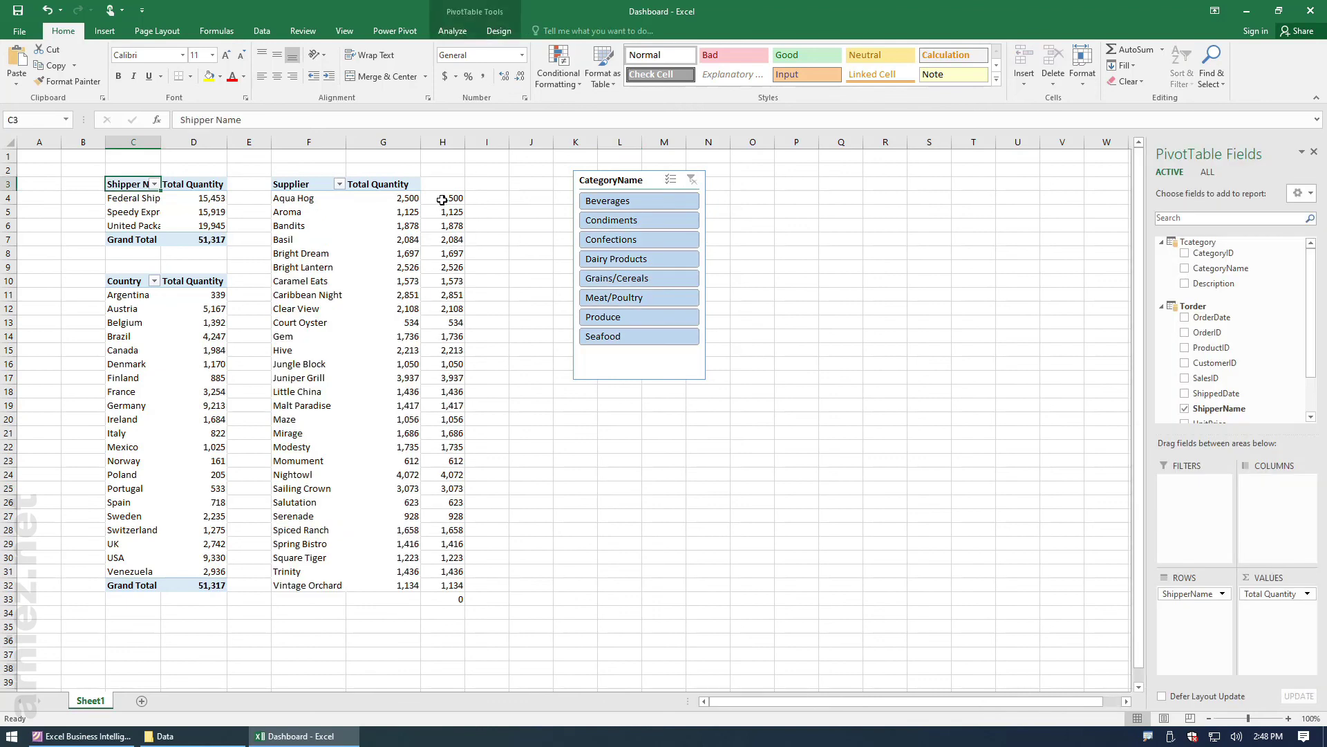
left_click(446, 198)
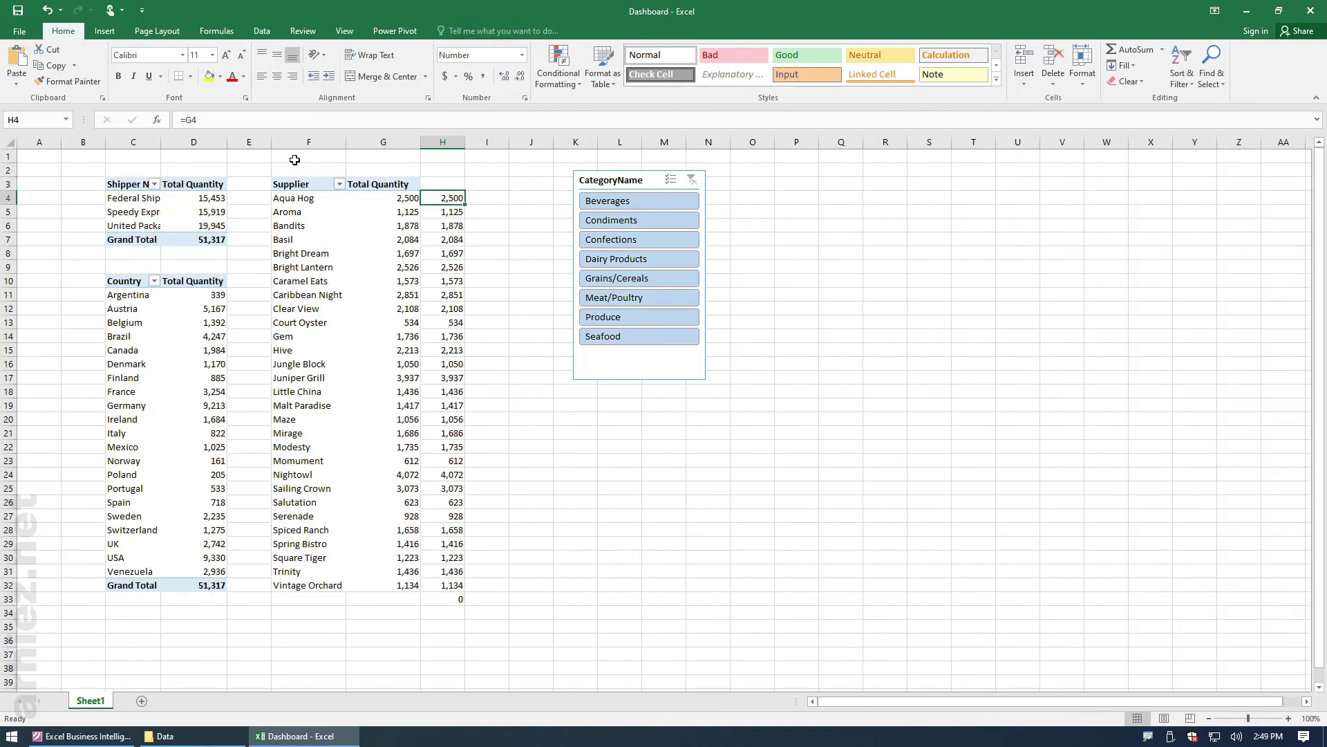
Step: Replace H4's =G4 with =IF(G4="","",G4) so empty suppliers return blank
left_click(222, 119)
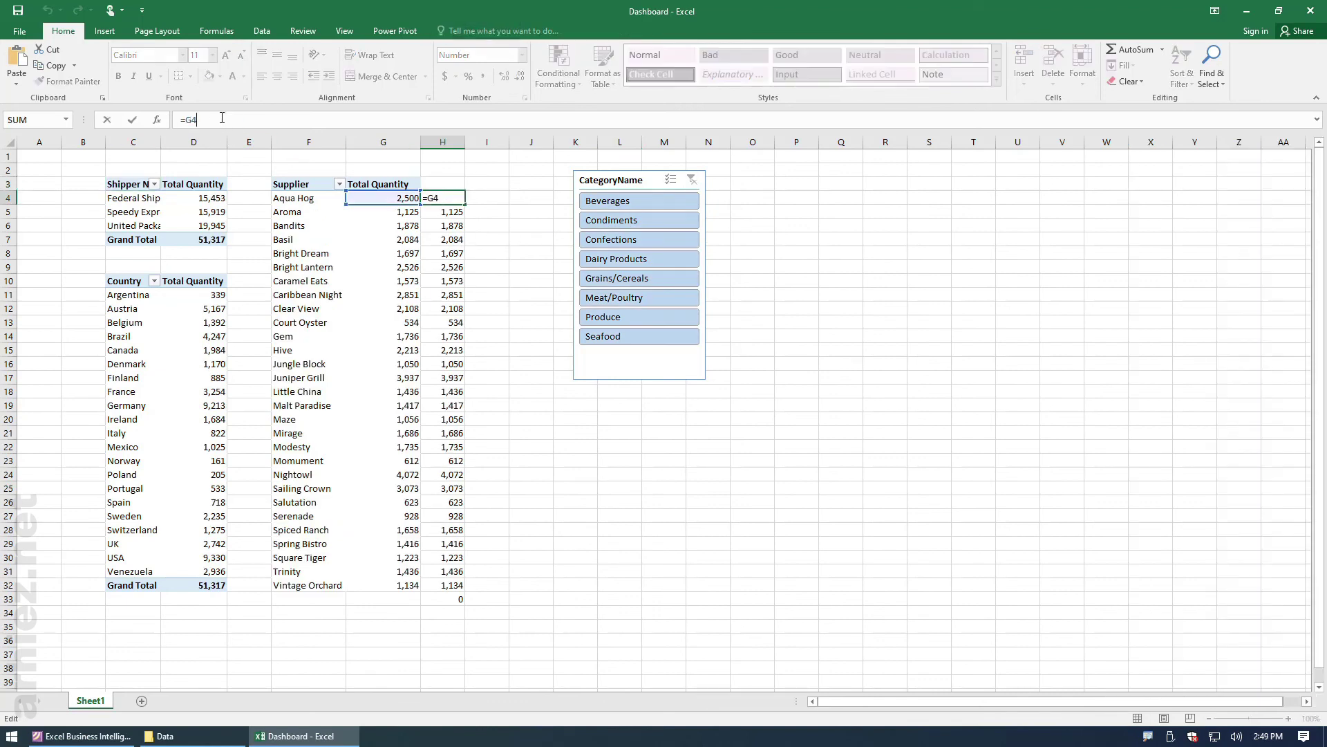
key("BackSpace")
key("BackSpace")
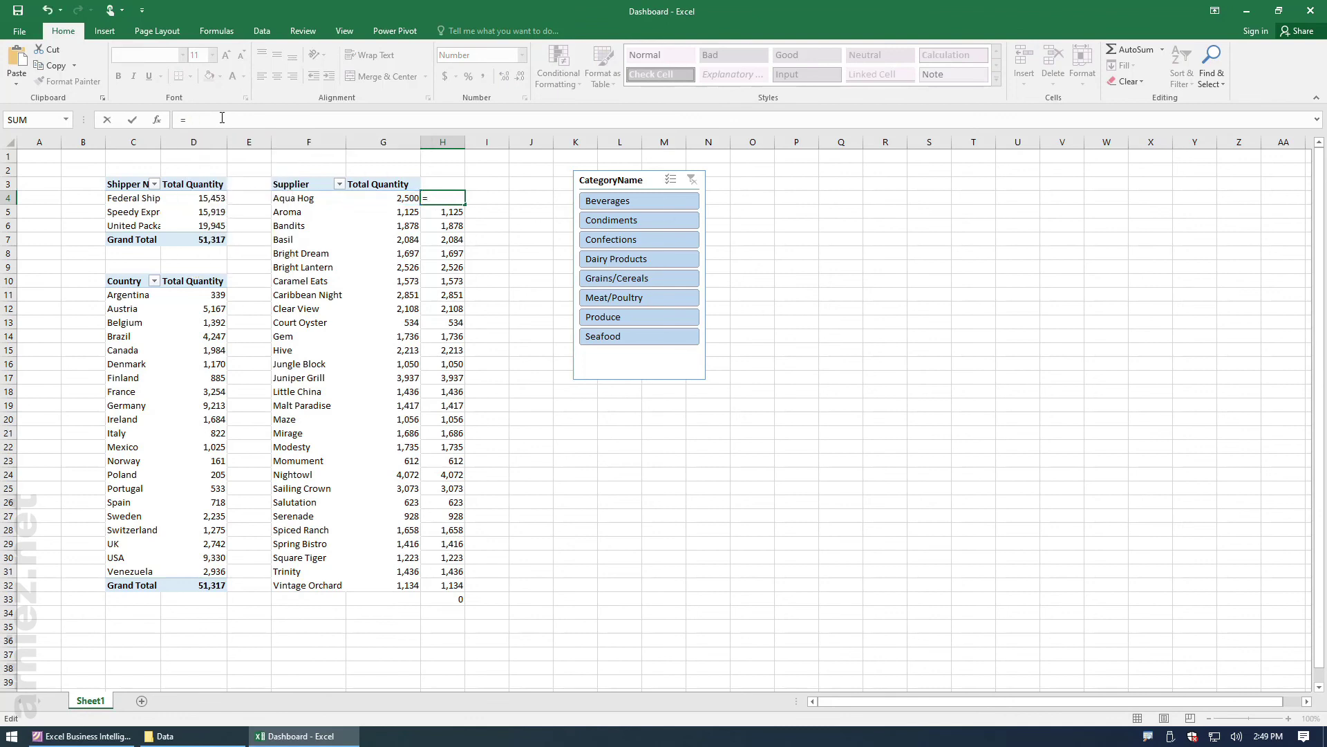
type("IF")
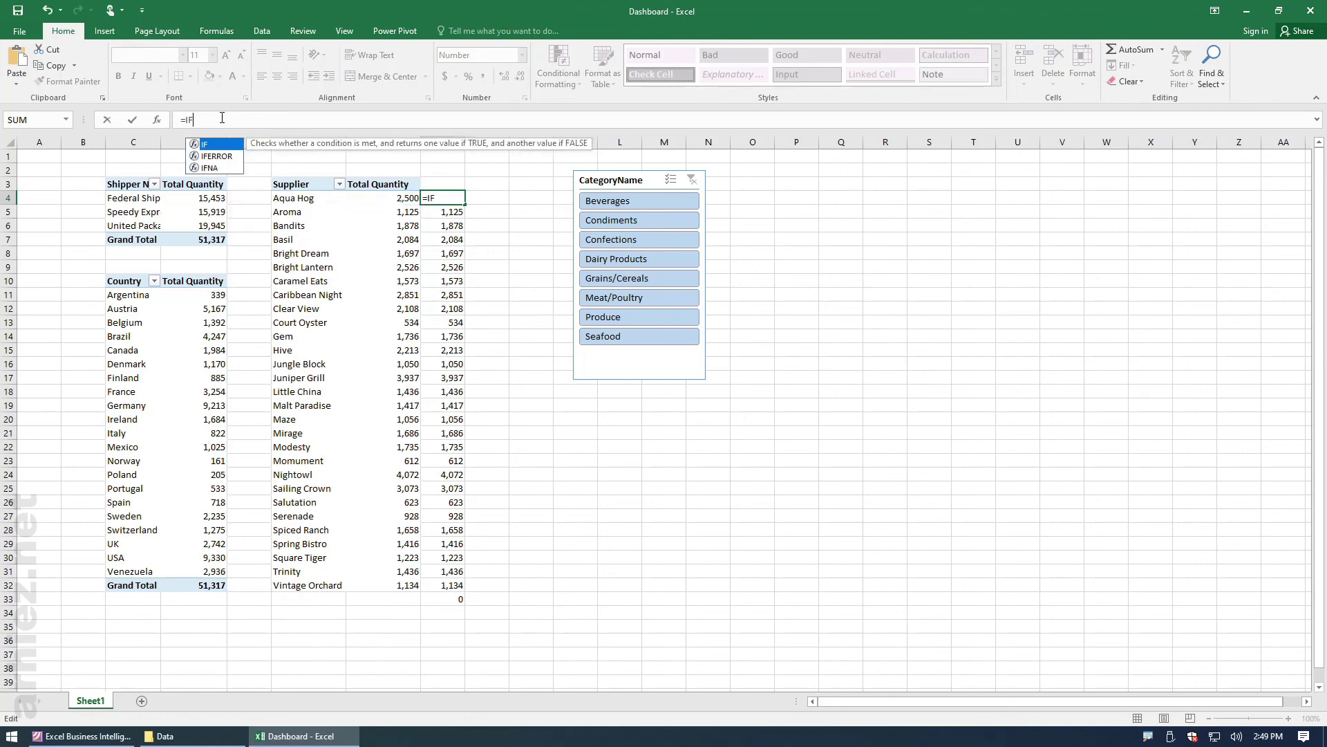
type("(G")
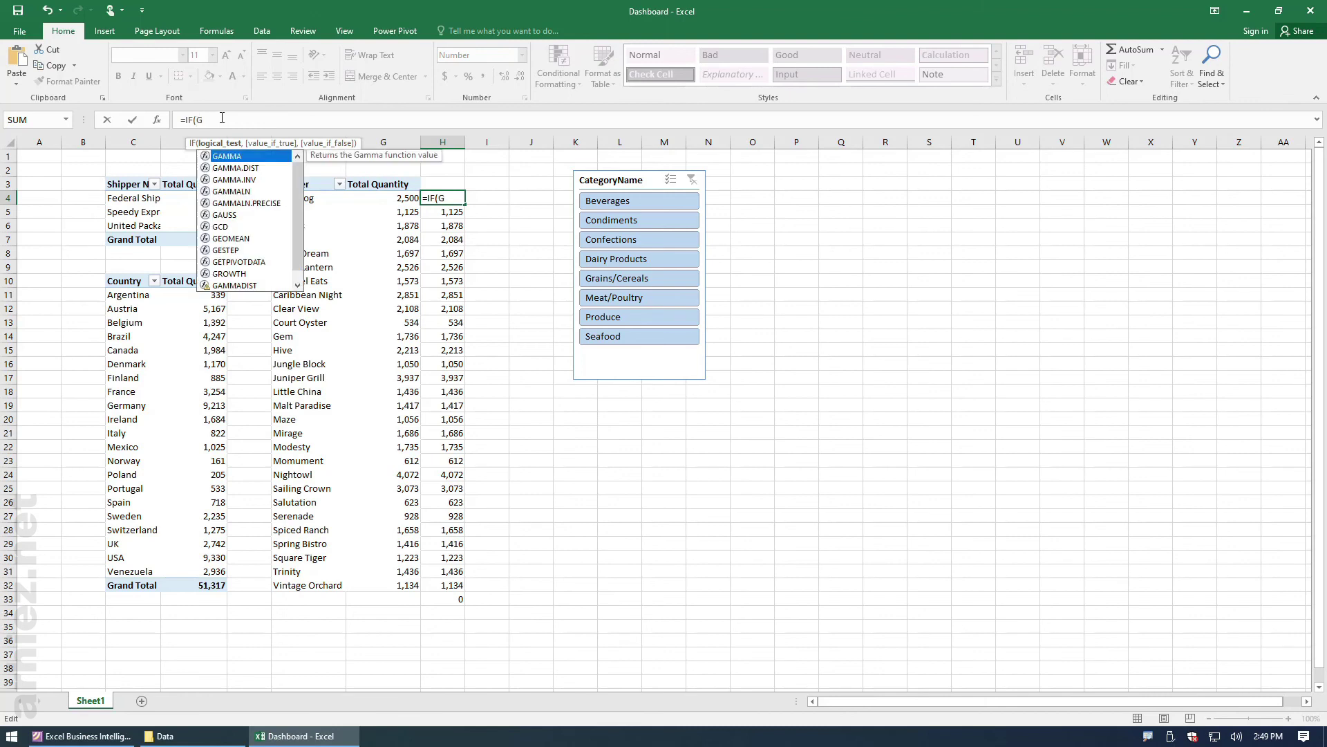
type("4=\"\"")
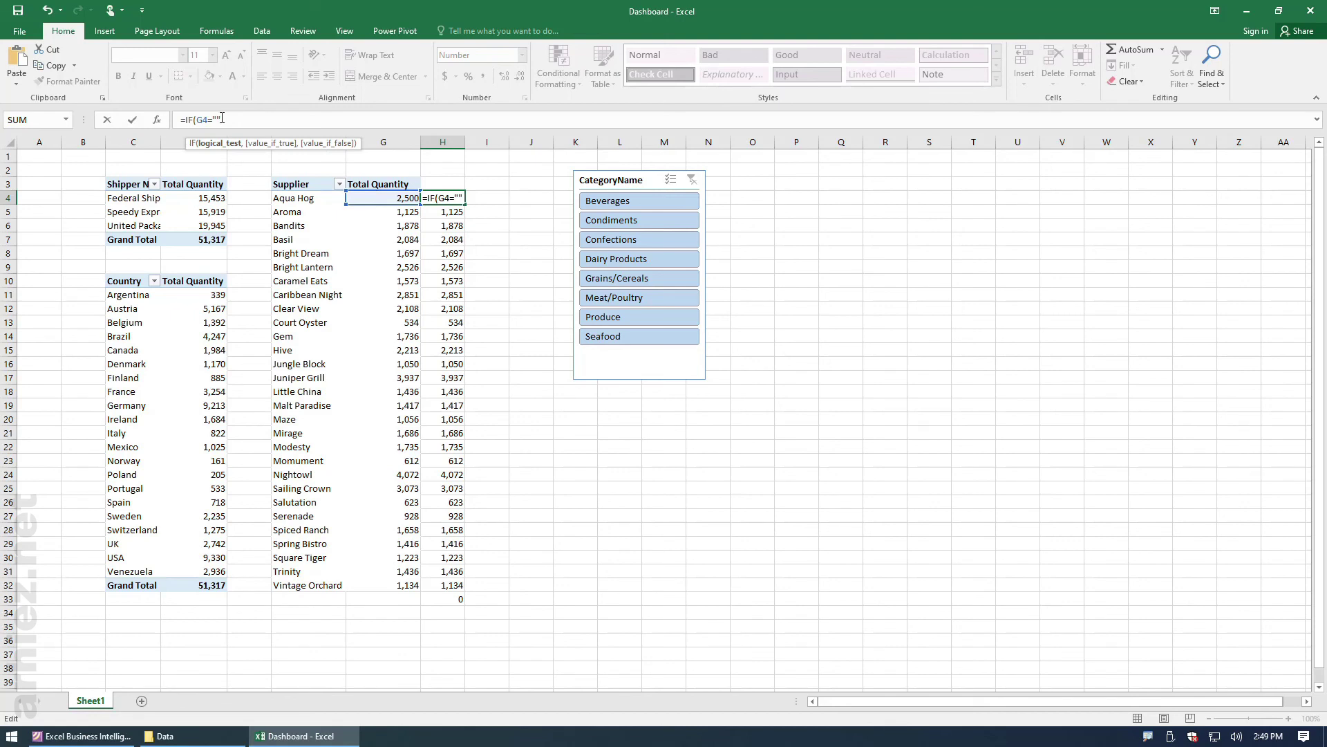
type(",")
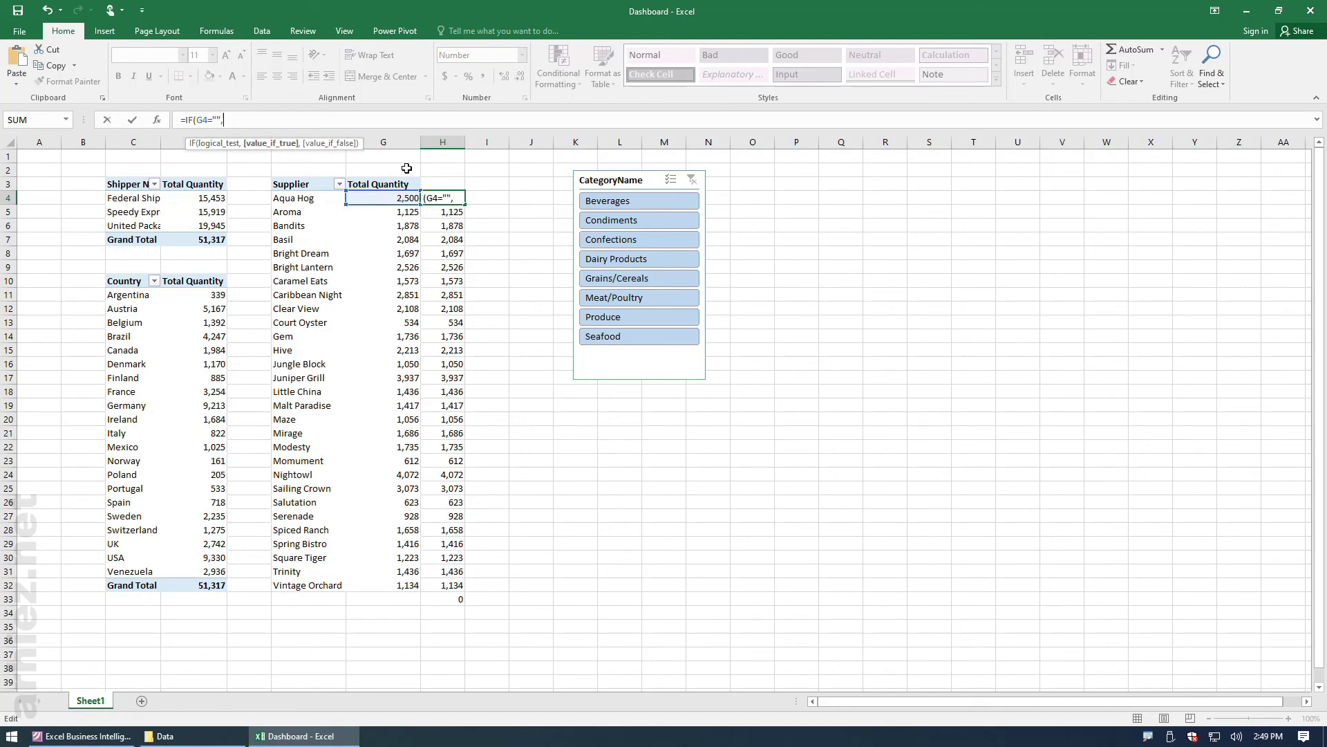
type("\"\"")
type(",G4")
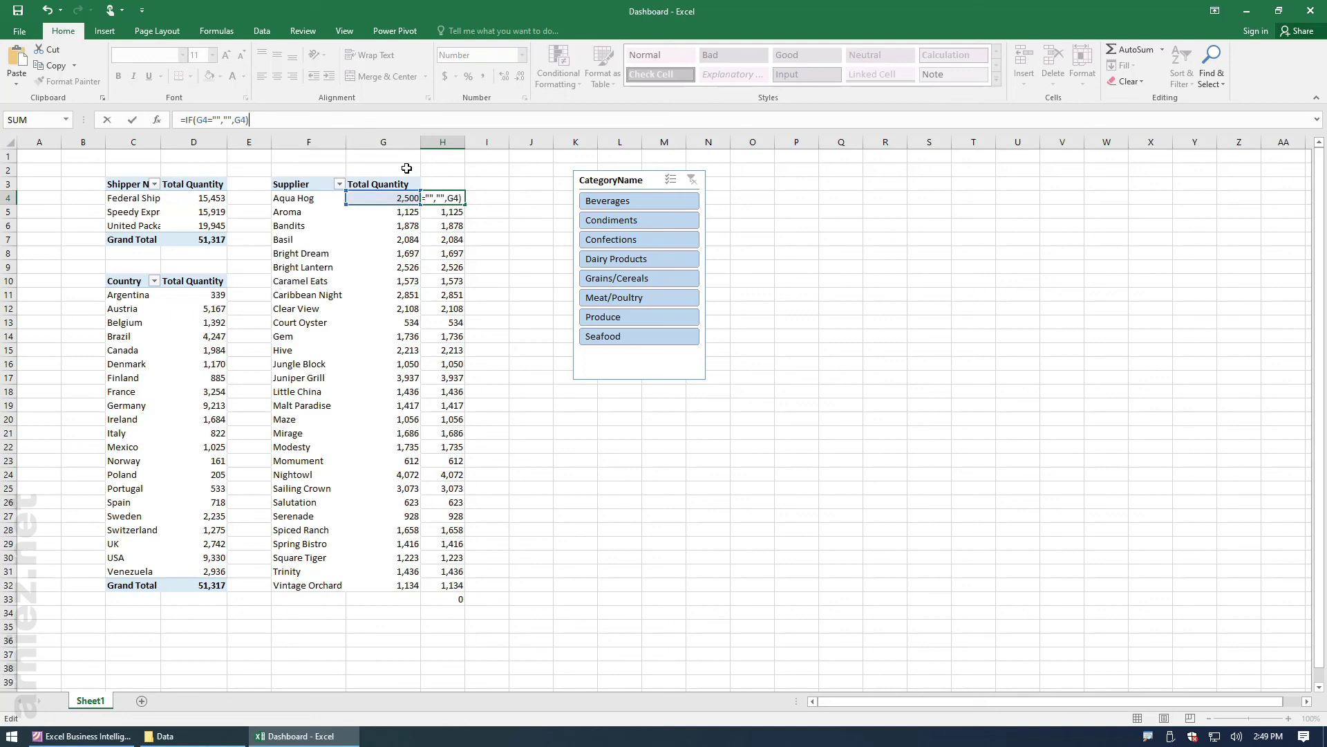
key("Return")
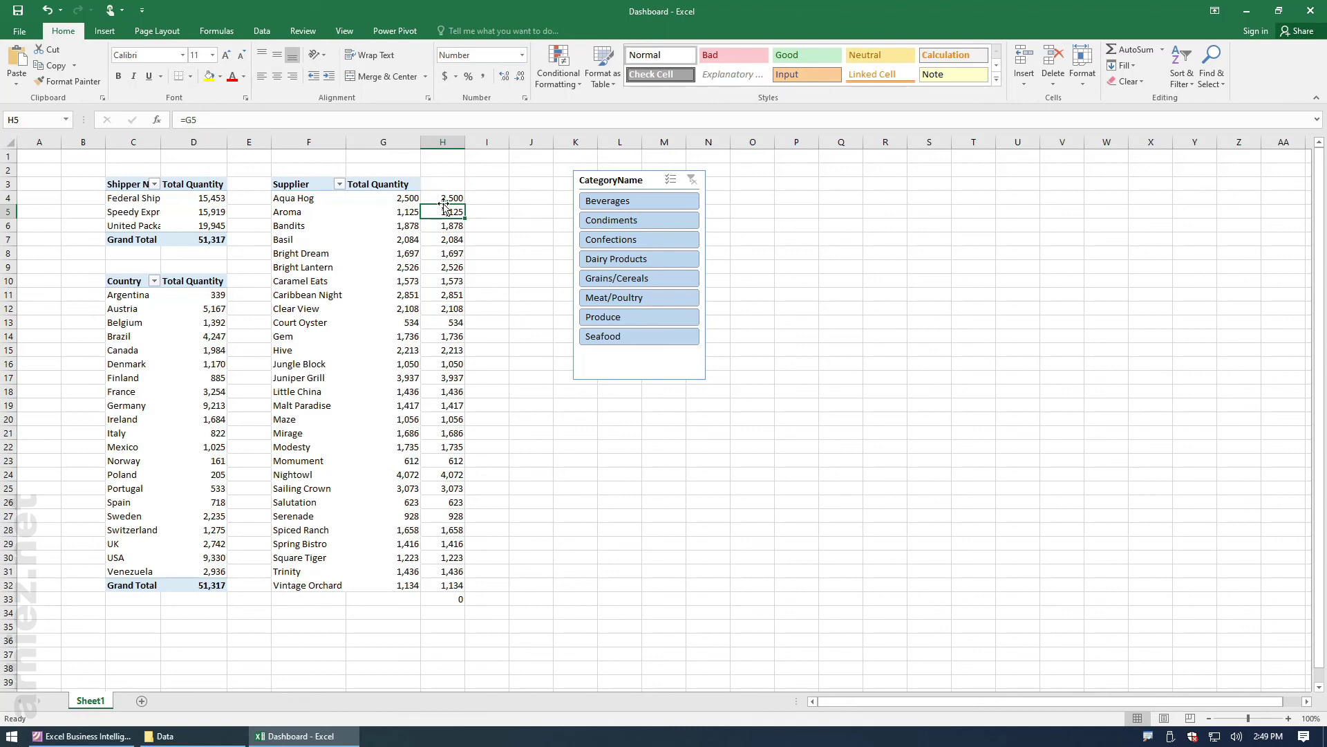
Step: Fill the IF formula from H4 down to H32 and delete the extra one in H33
left_click(446, 199)
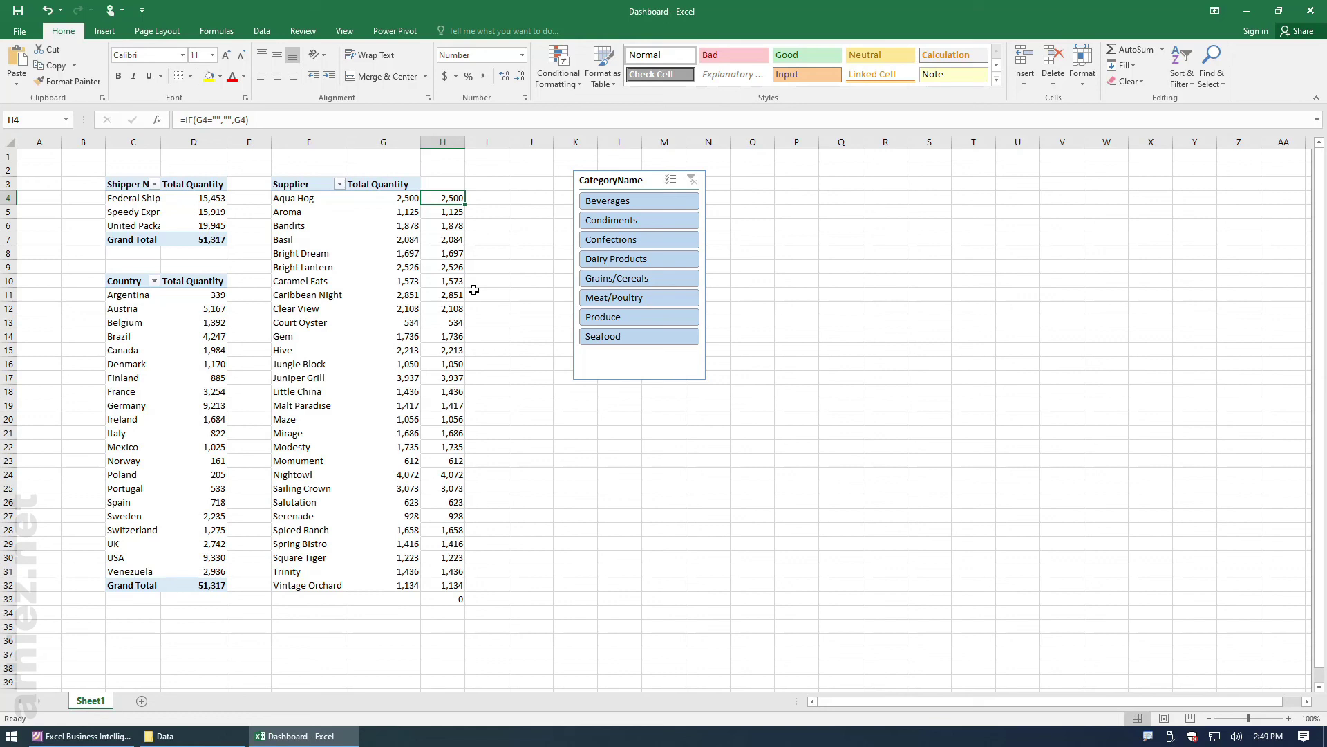
left_click_drag(466, 204, 470, 599)
left_click(571, 595)
left_click(449, 599)
key("Delete")
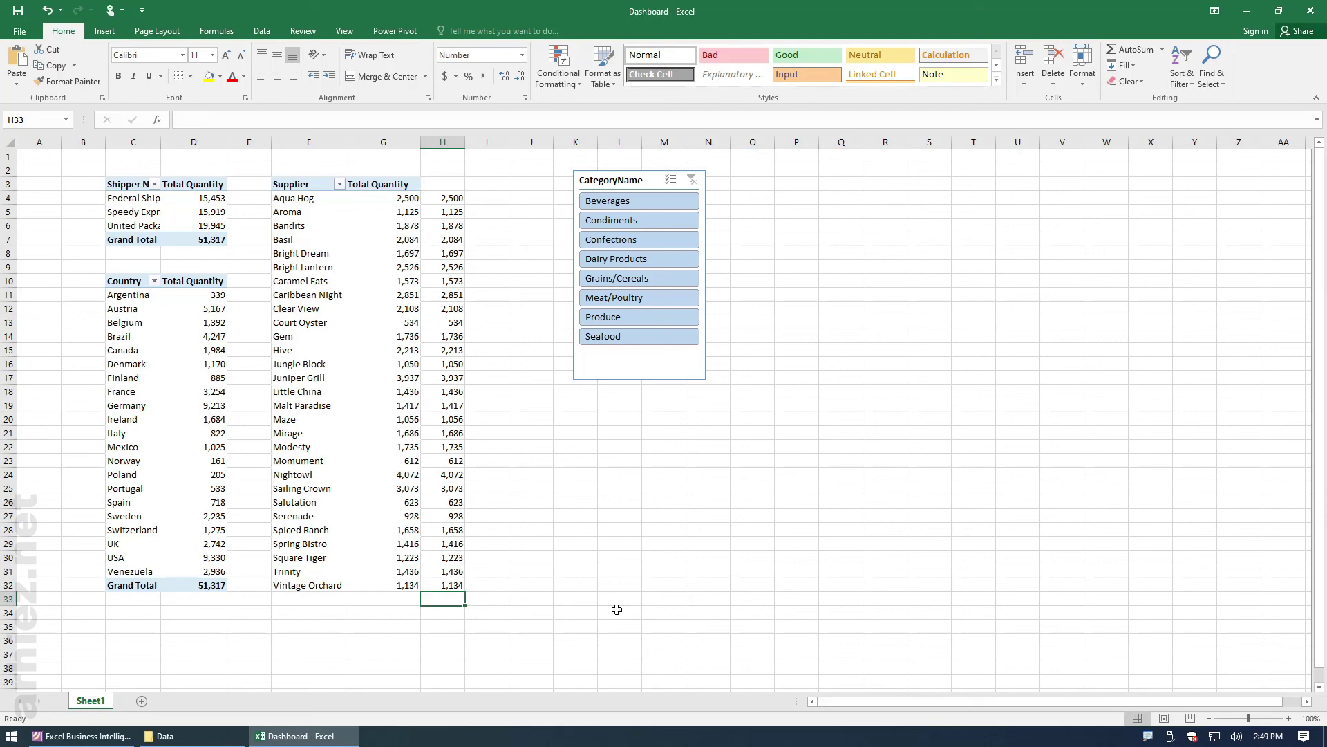
Step: Test the slicer with Condiments, Confections, Dairy Products and Meat/Poultry, clear it, then select H4:H32
left_click(637, 220)
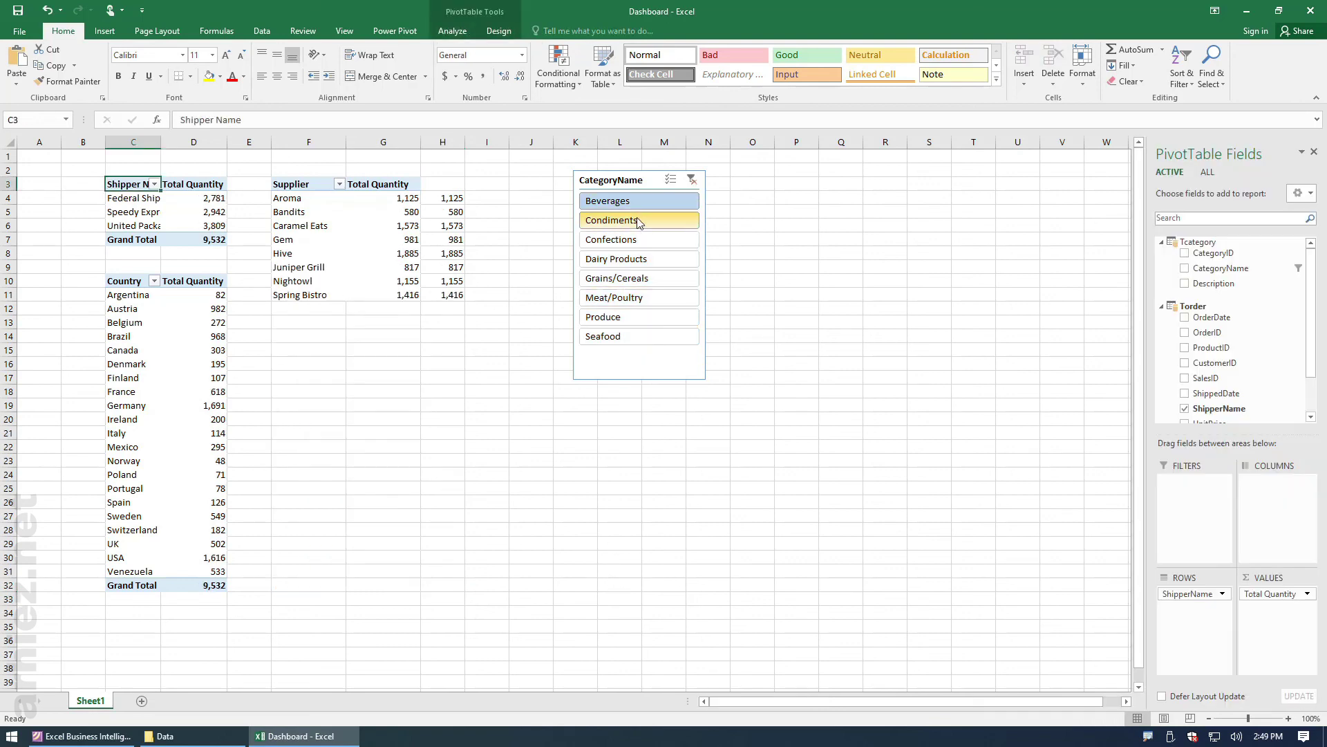
left_click(638, 243)
left_click(639, 260)
left_click(641, 297)
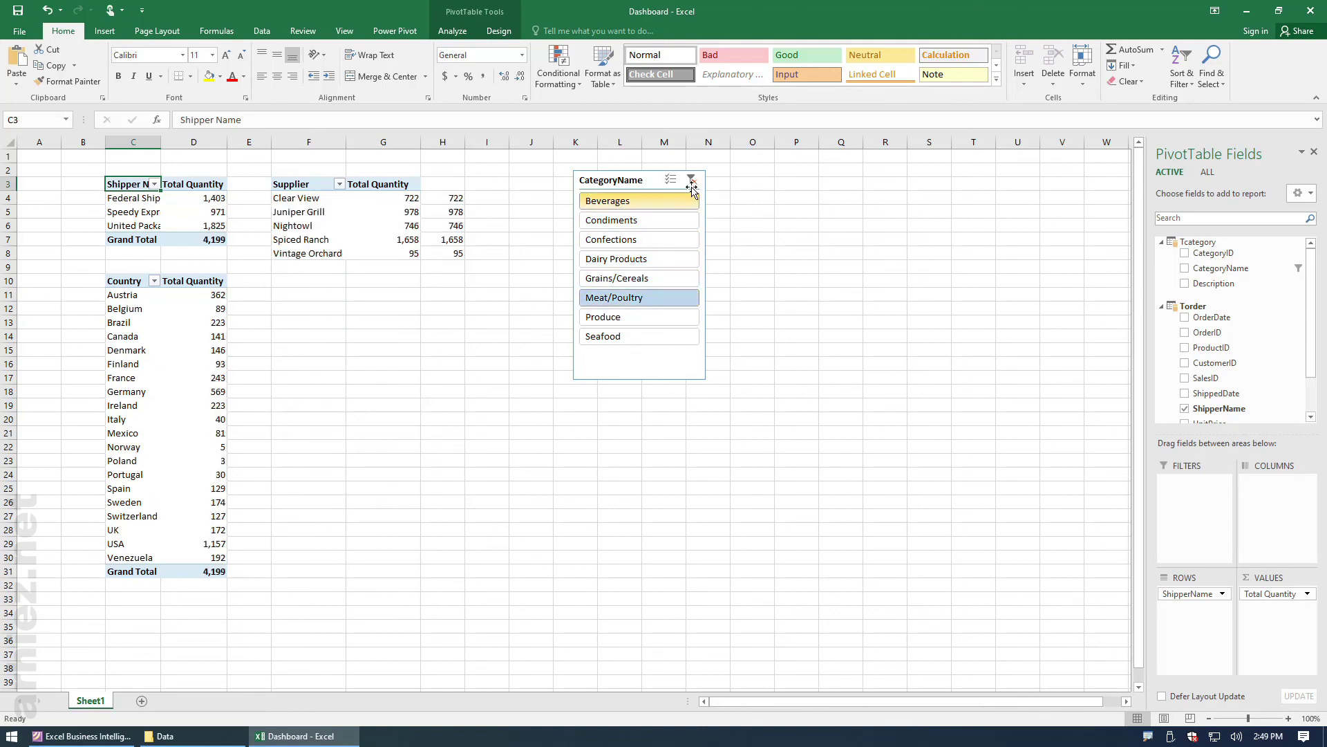
key("alt+c")
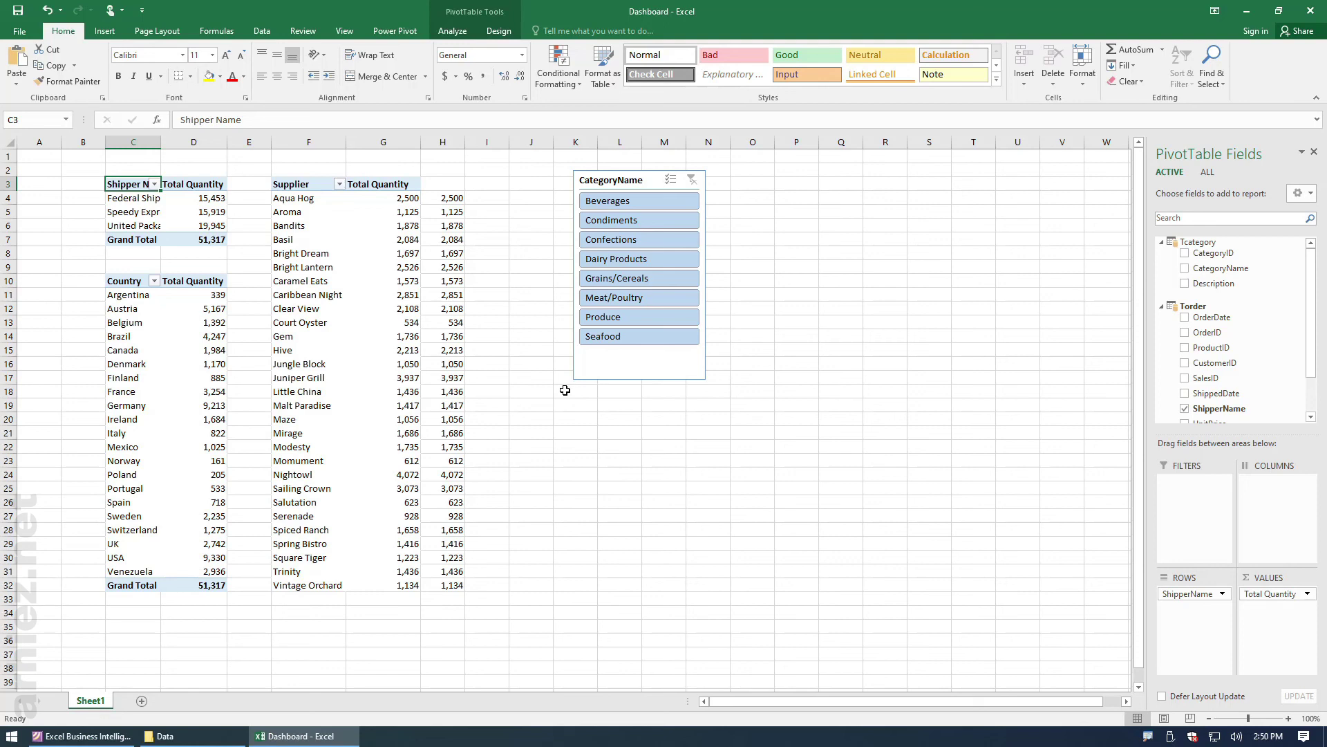
left_click(444, 200)
left_click_drag(443, 200, 445, 585)
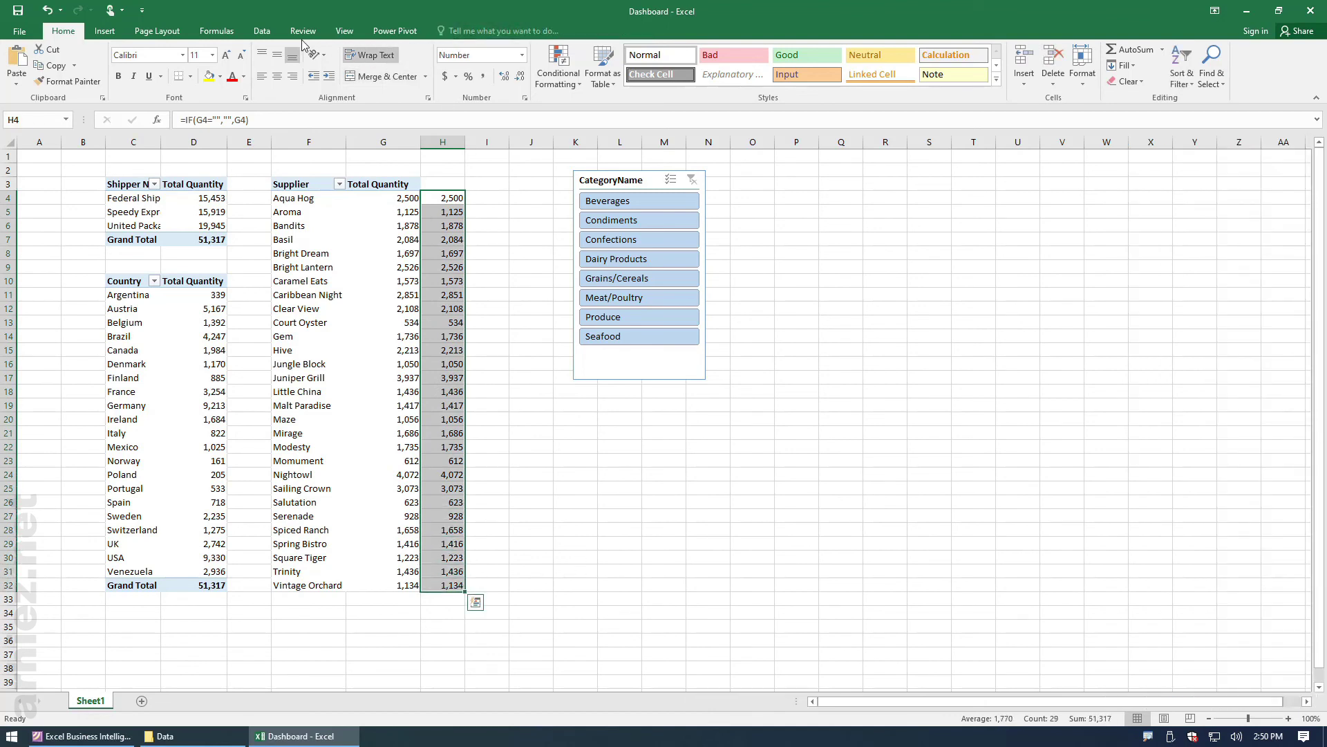
Step: Give H4:H32 a Data Bar conditional format with Show Bar Only, and widen column H
left_click(558, 72)
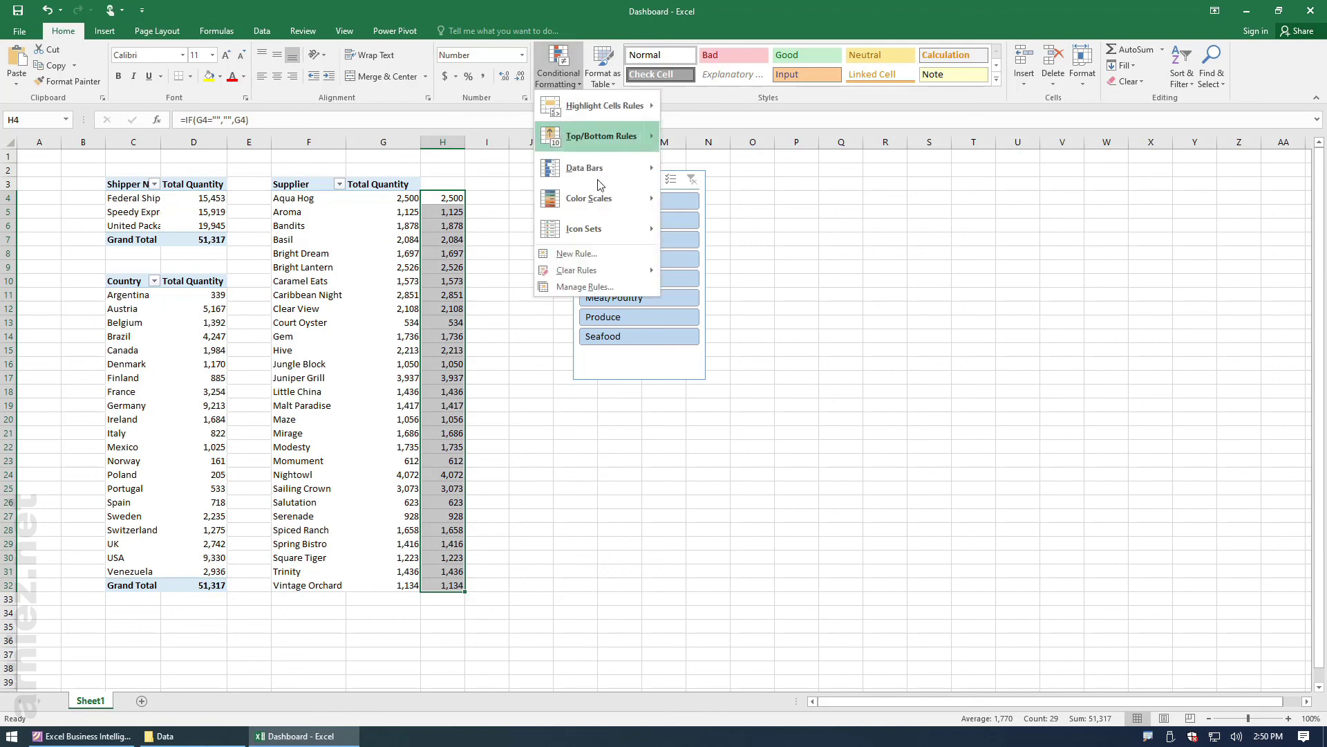
left_click(596, 254)
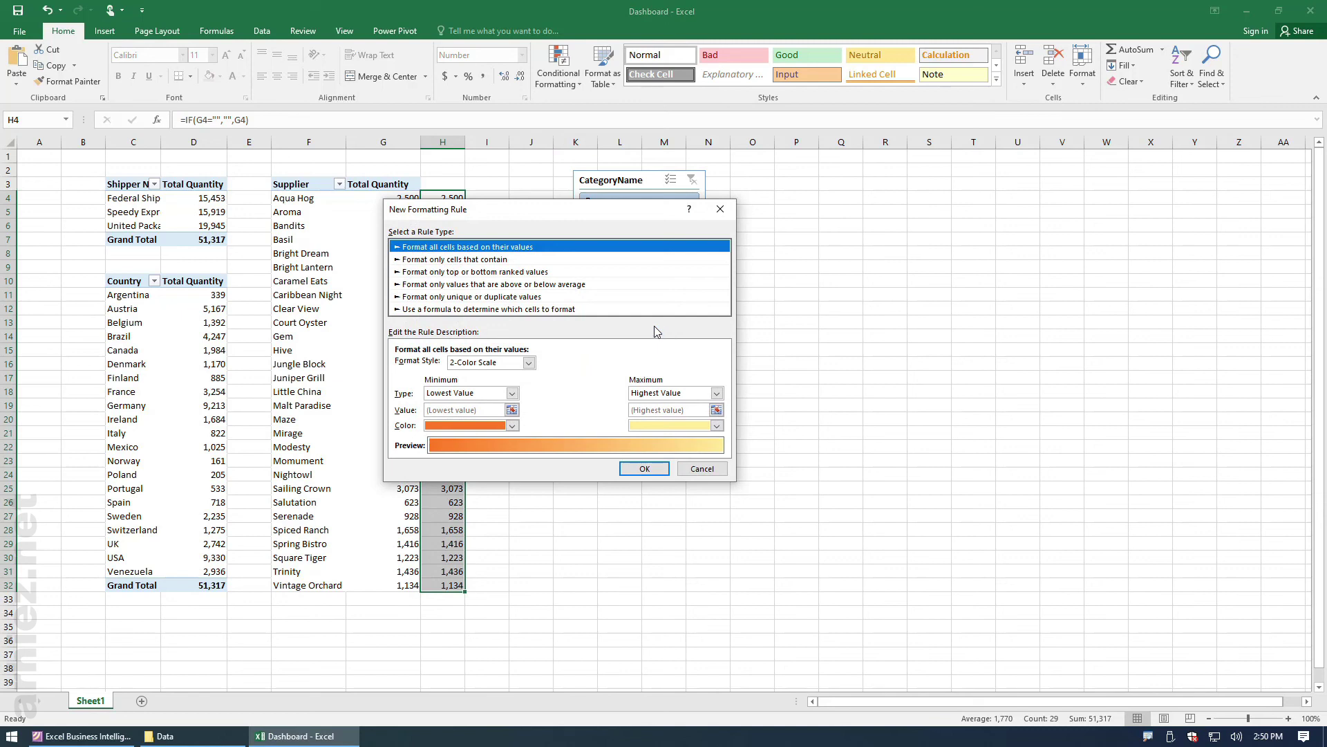
left_click_drag(538, 217, 652, 205)
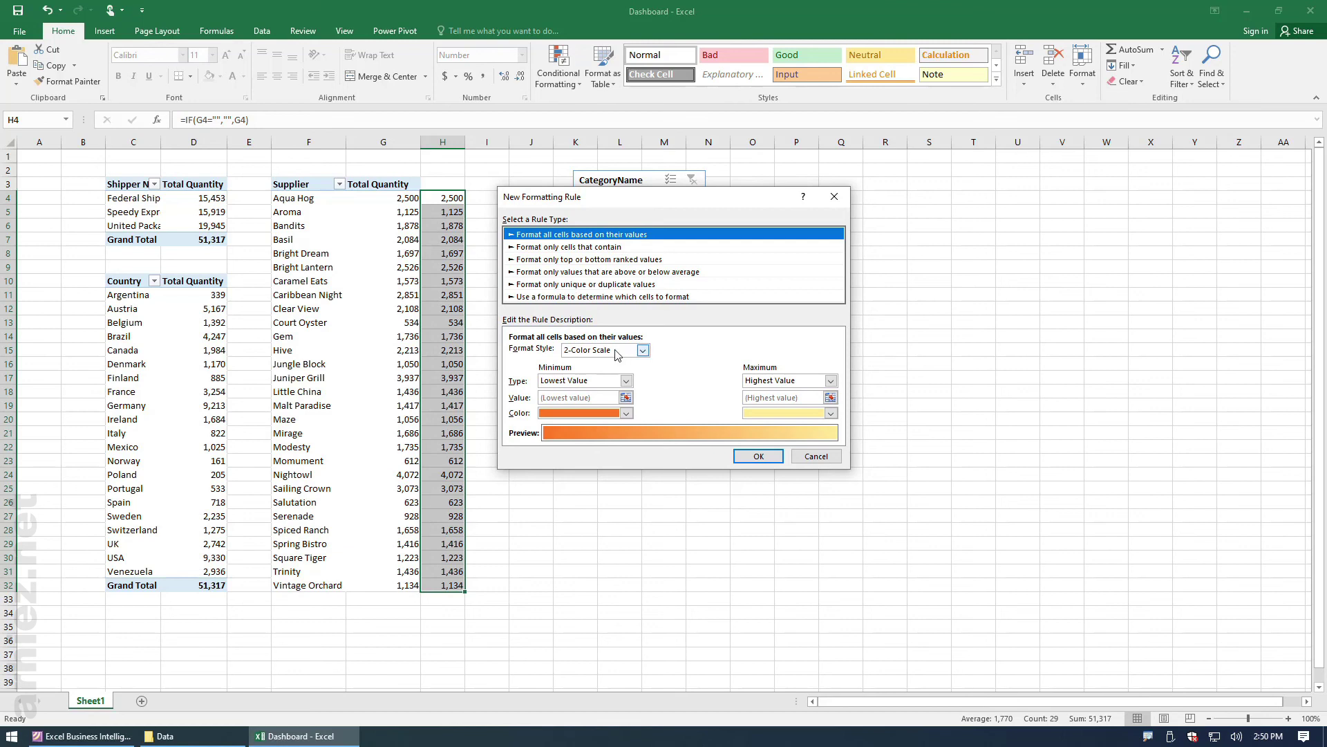
left_click(643, 351)
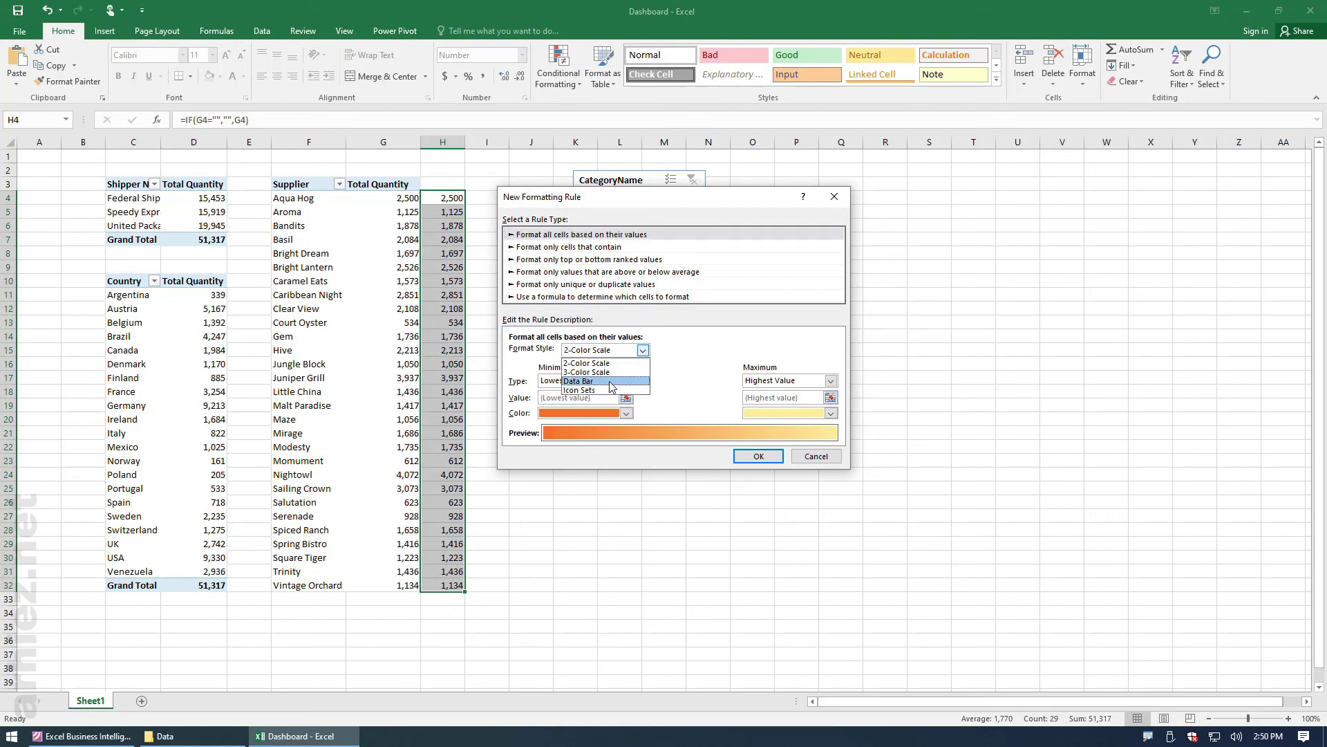
left_click(611, 381)
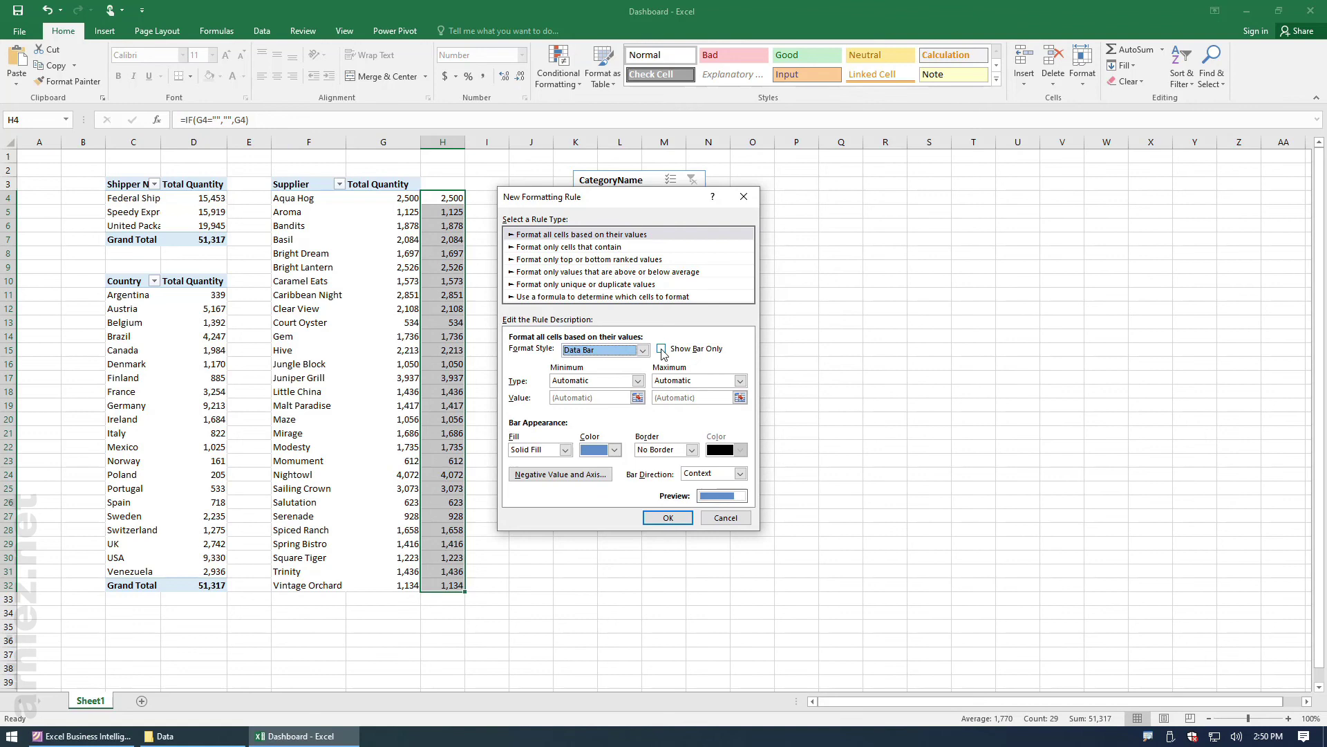
left_click(662, 350)
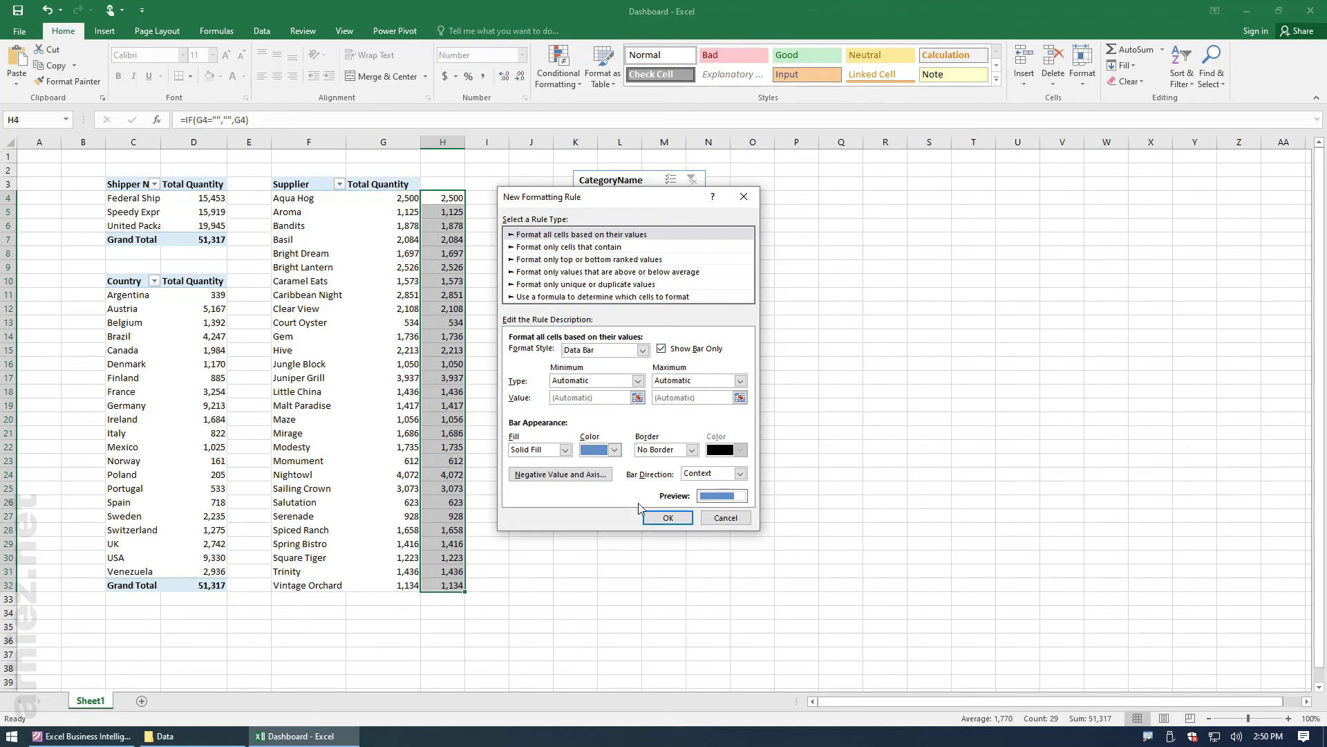
left_click(668, 519)
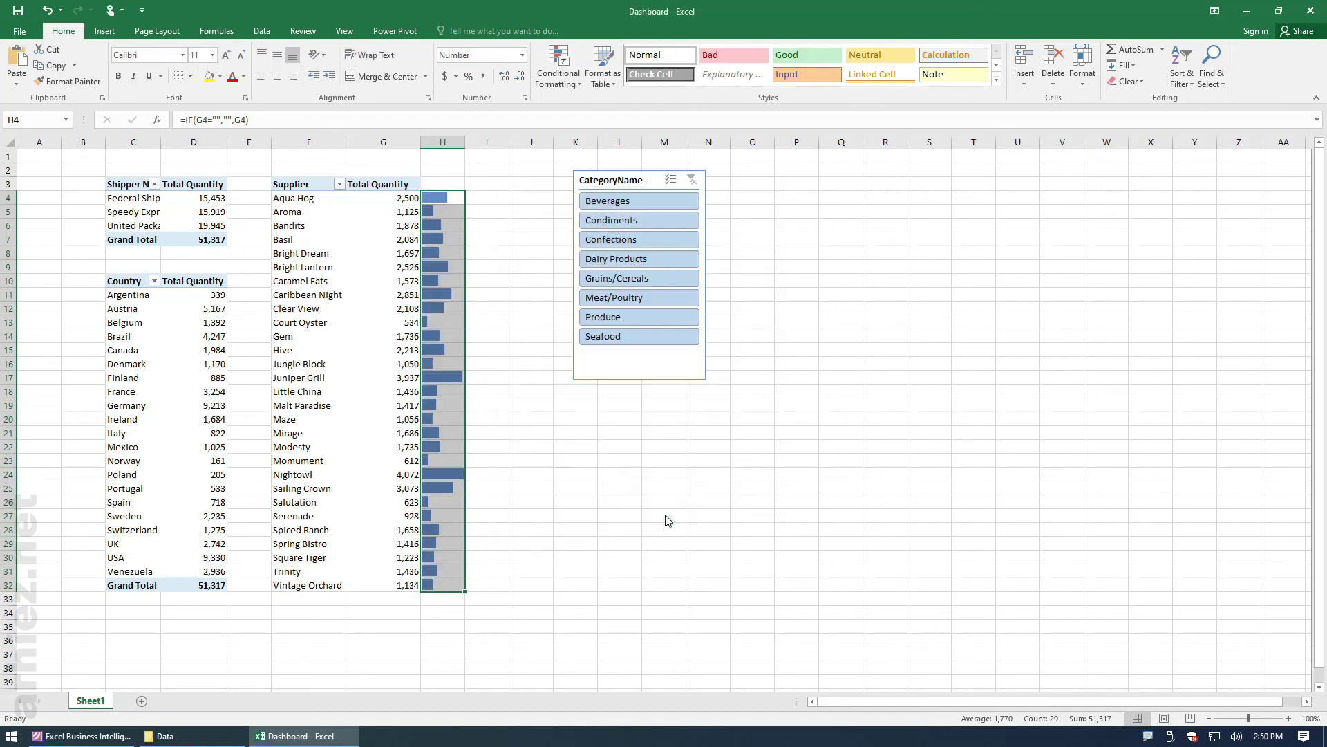
left_click_drag(465, 146, 522, 150)
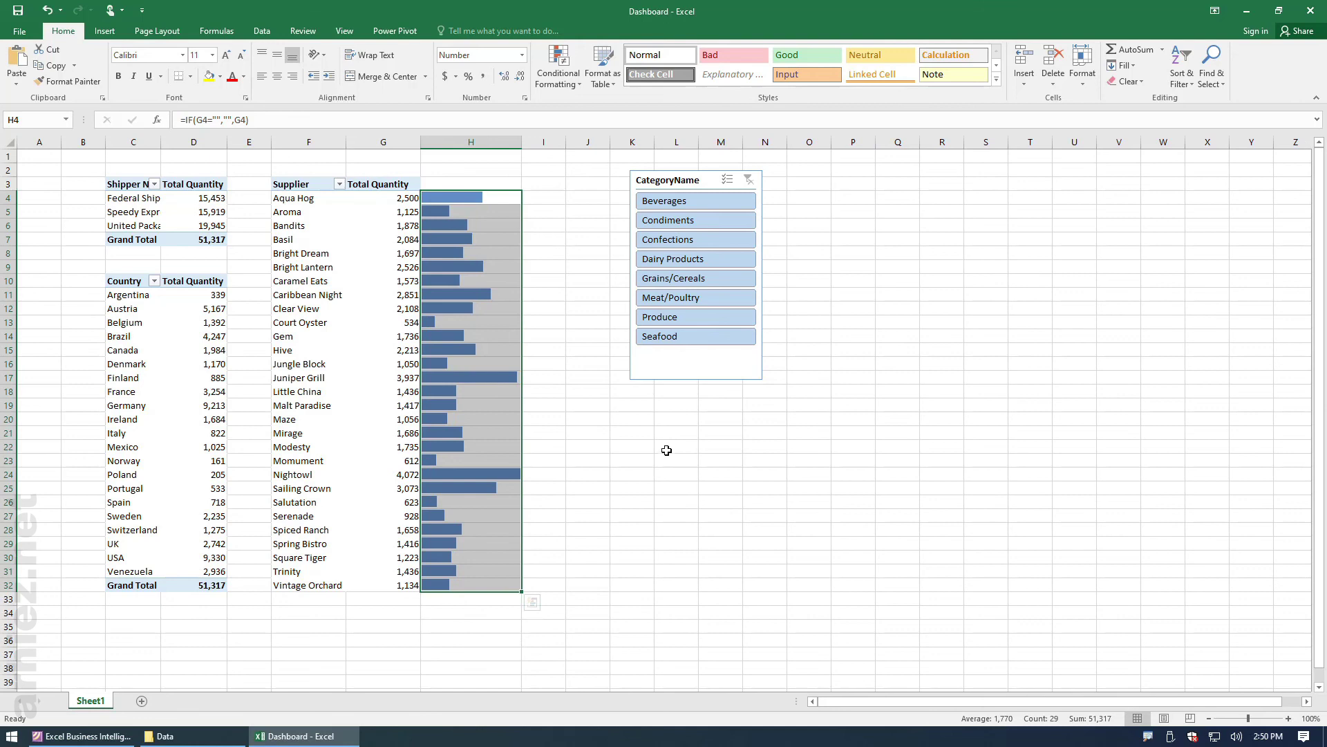
left_click(595, 369)
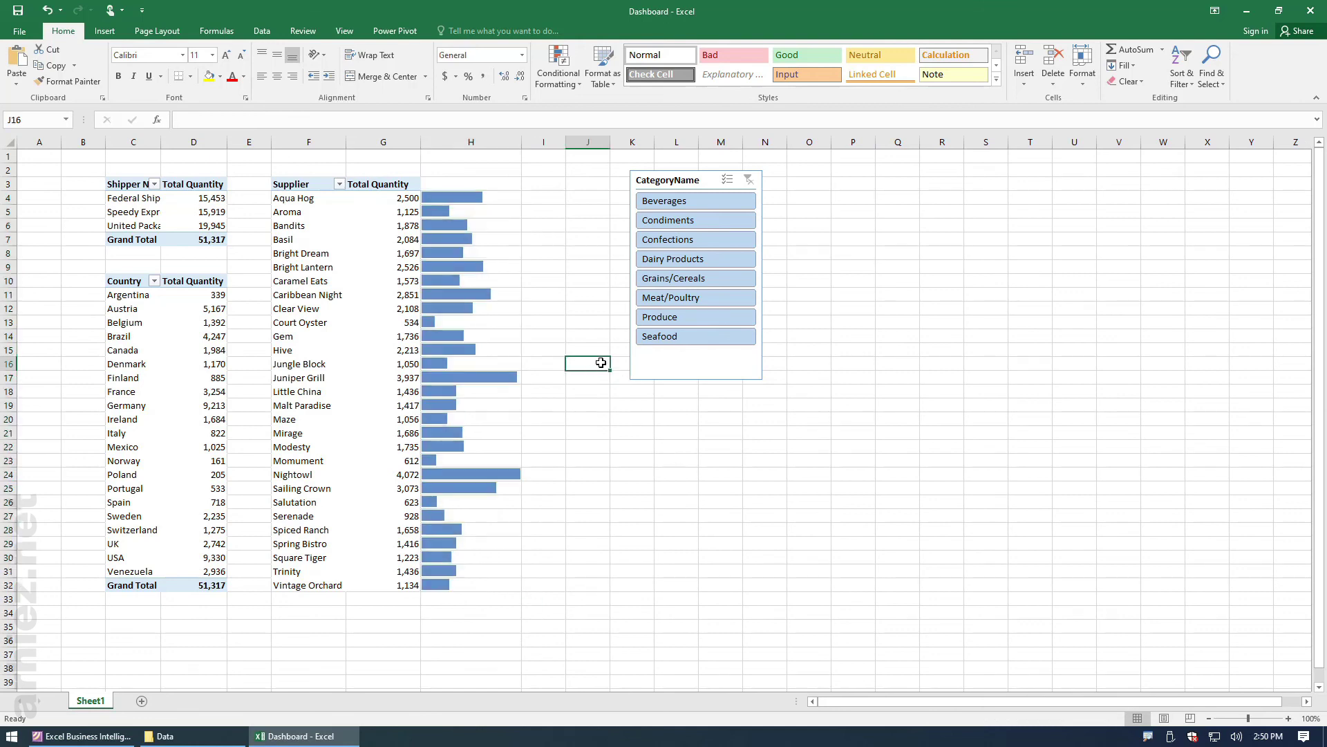
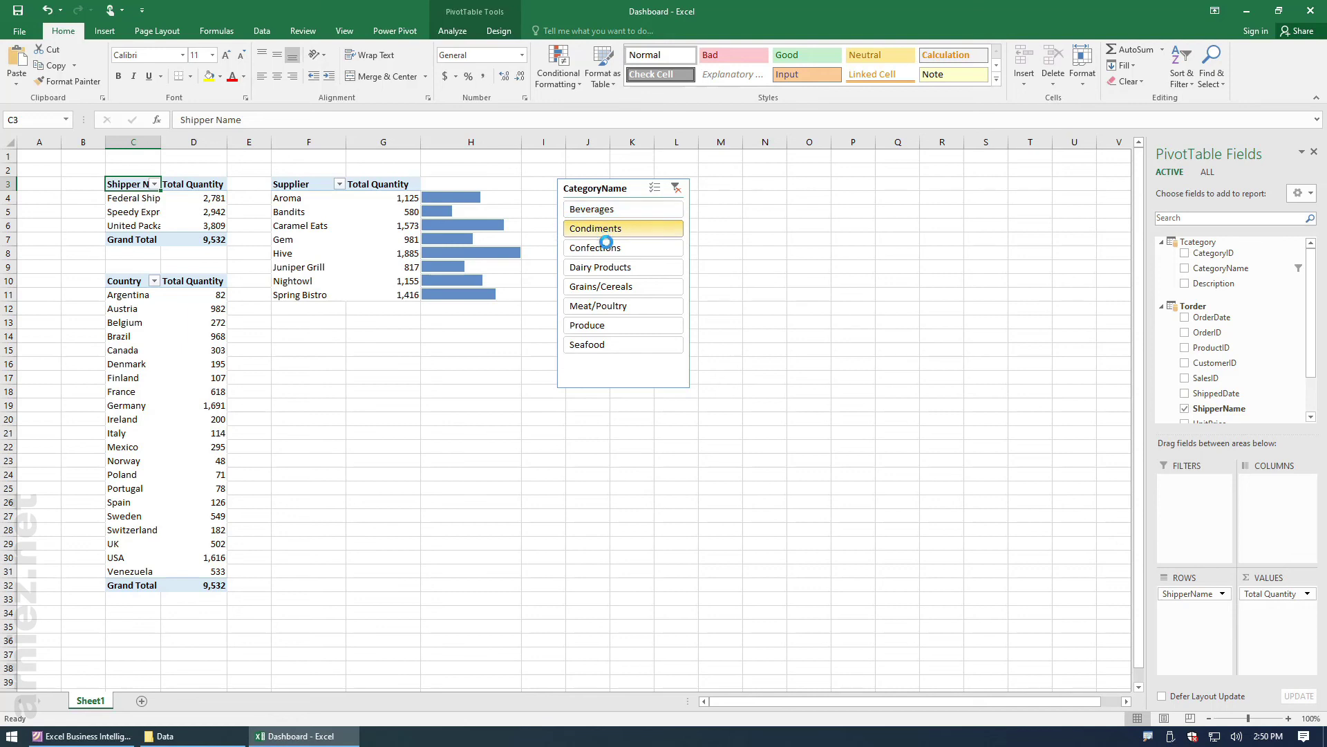
Step: Preview Confections, Dairy Products, Grains/Cereals, Produce and Seafood in the CategoryName slicer, then clear it
left_click(607, 248)
left_click(608, 267)
left_click(613, 287)
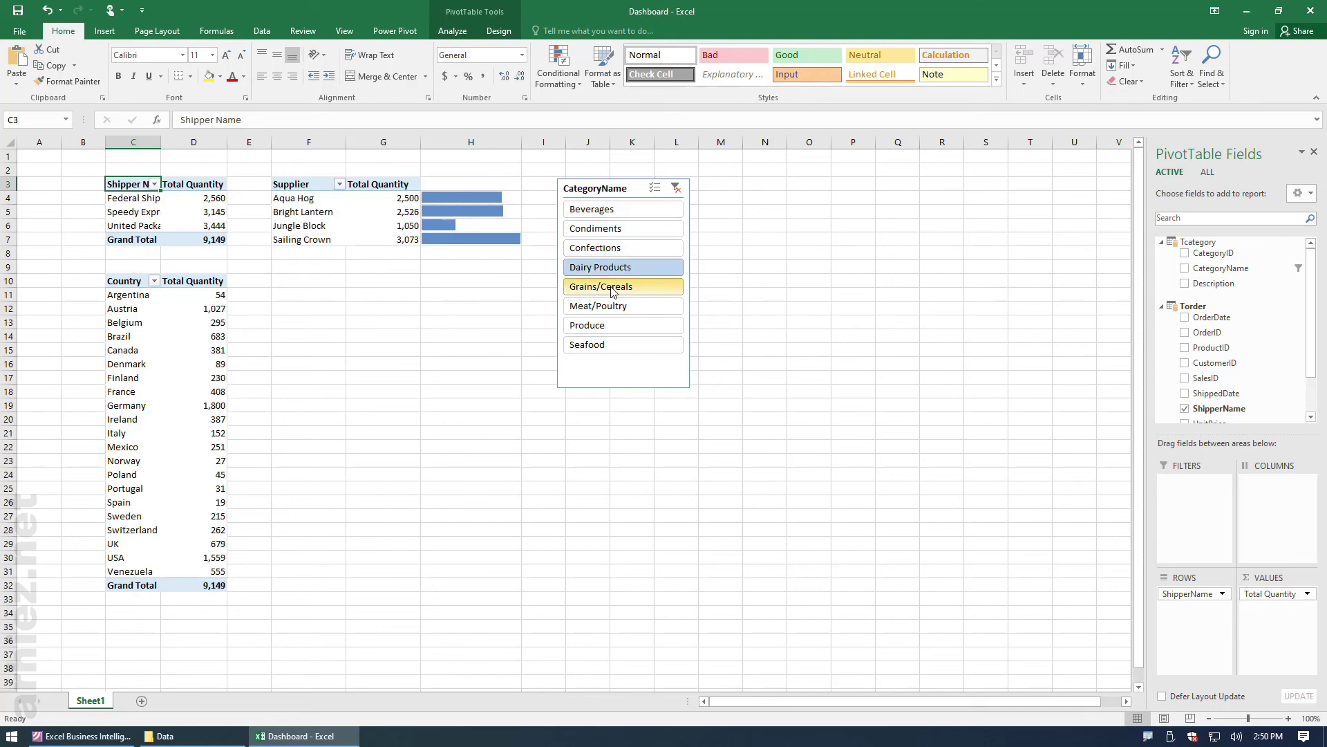
left_click(622, 325)
left_click(622, 345)
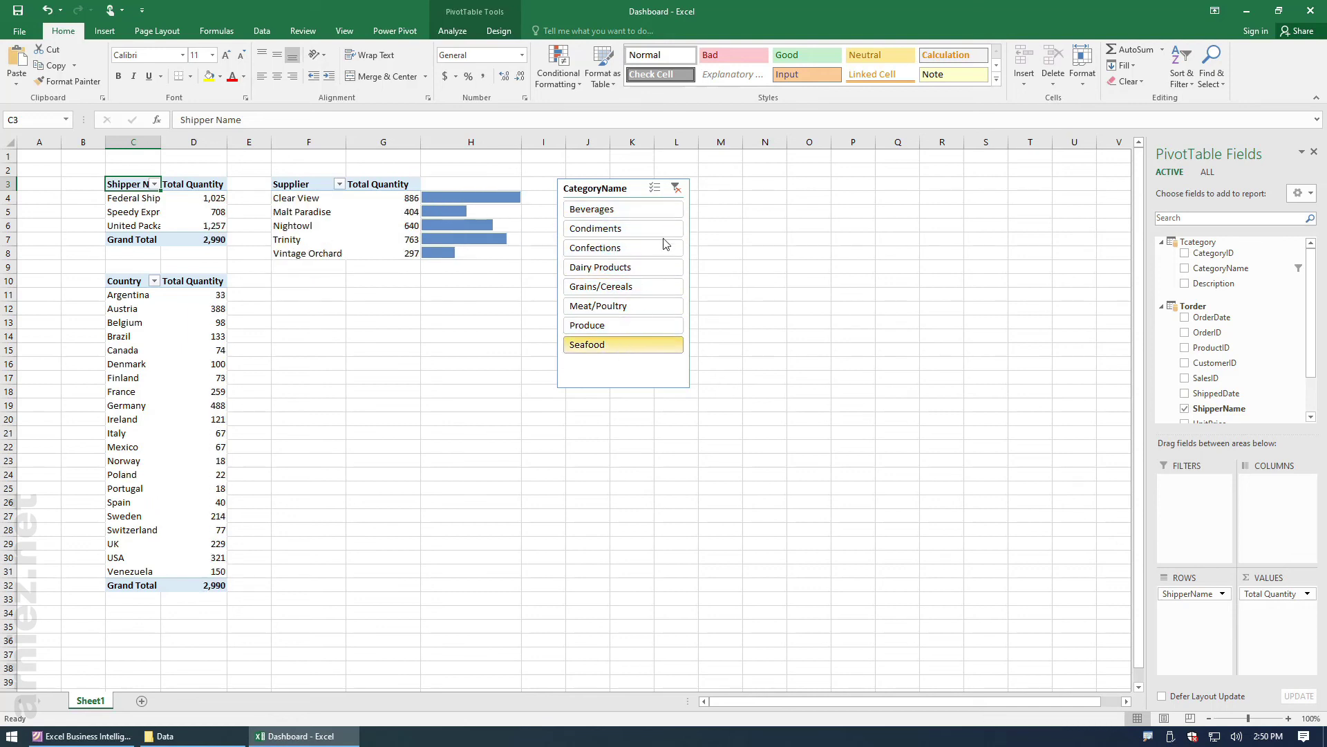
left_click(677, 188)
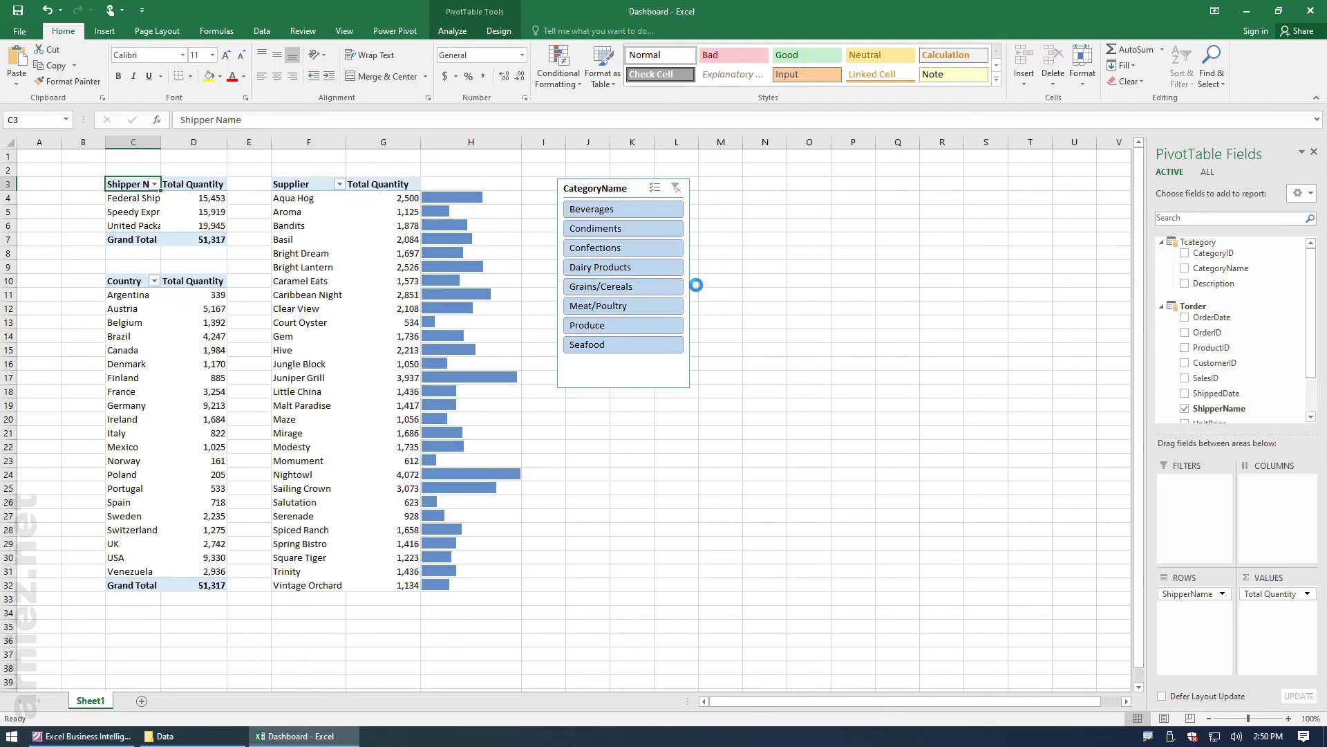